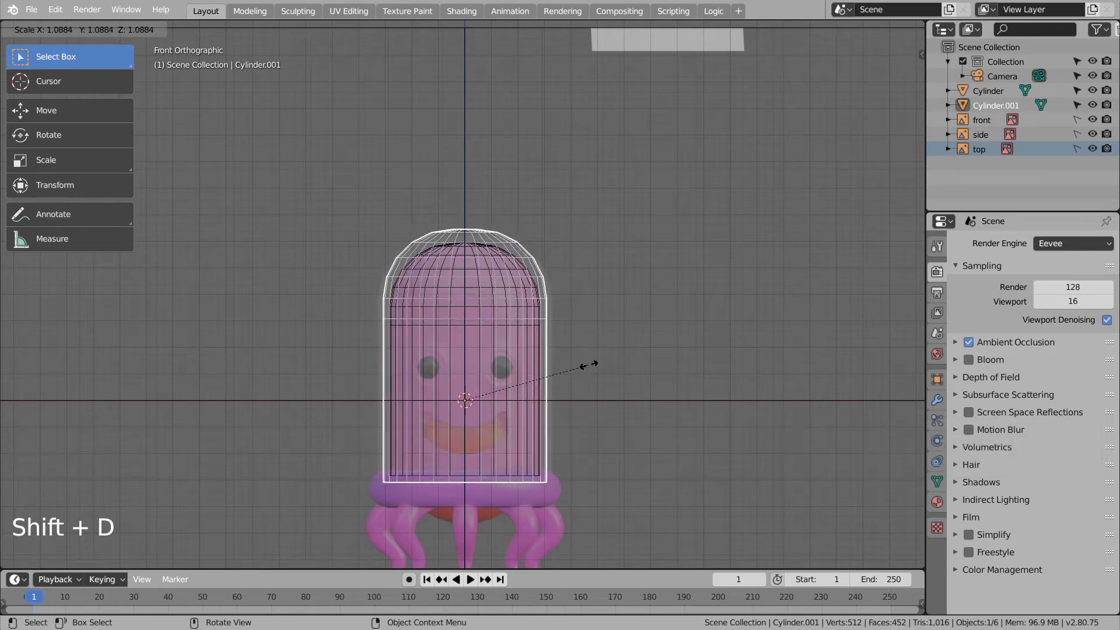
# - Enlarge the duplicated dome to about 1.09 and shorten it along Z to about 0.93
pyautogui.click(596, 368)
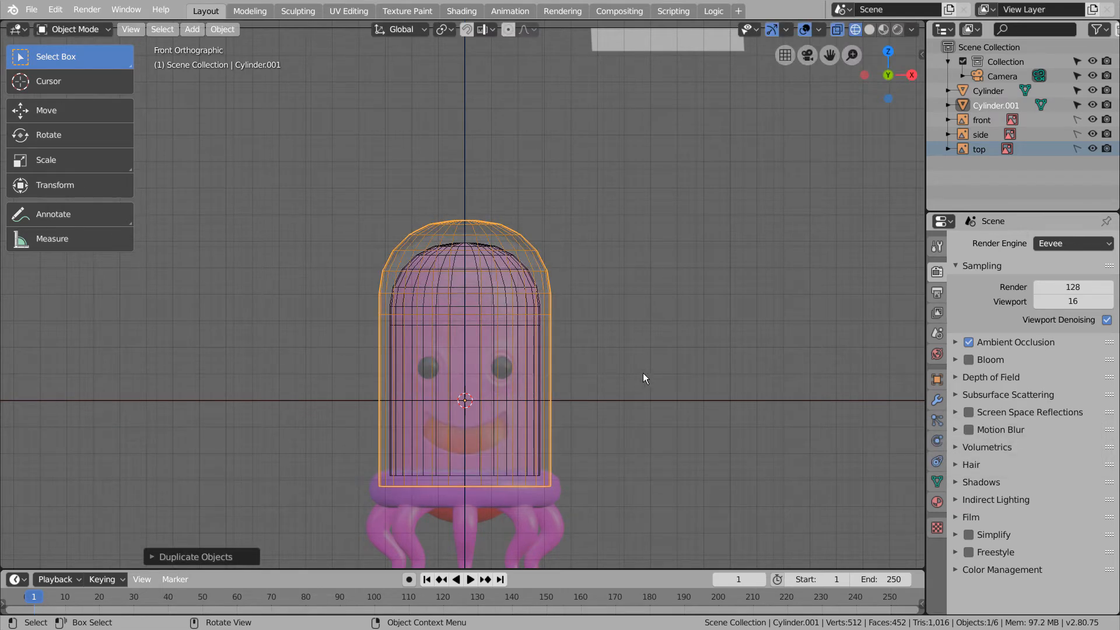
pyautogui.press('s')
pyautogui.press('z')
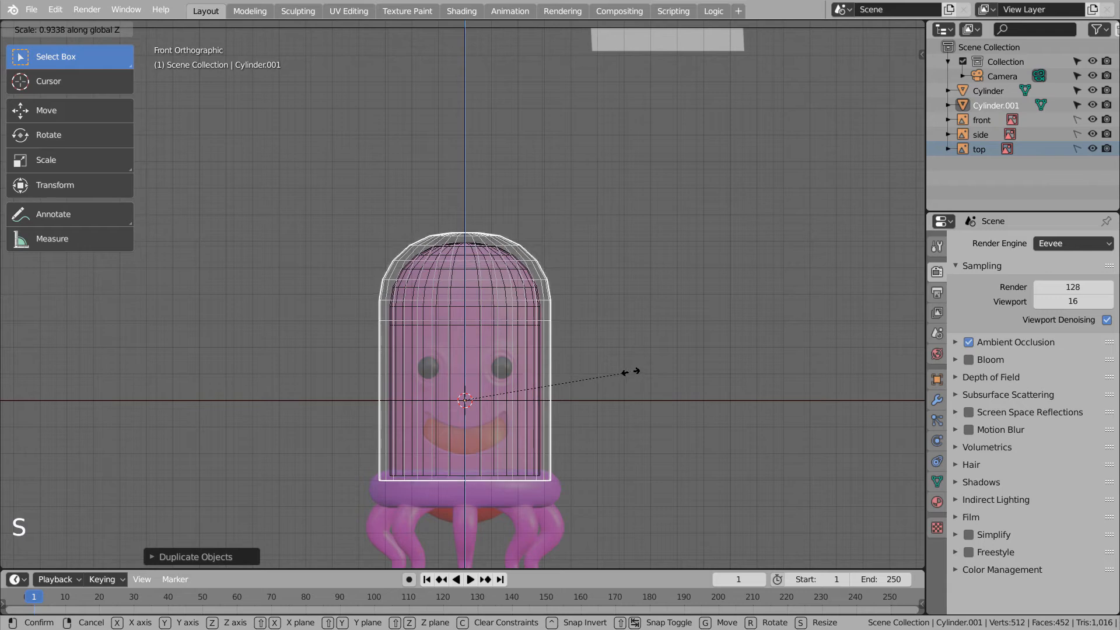
pyautogui.click(630, 371)
# - Hide the glass dome, select the inner jellyfish head mesh and frame it in view
pyautogui.press('h')
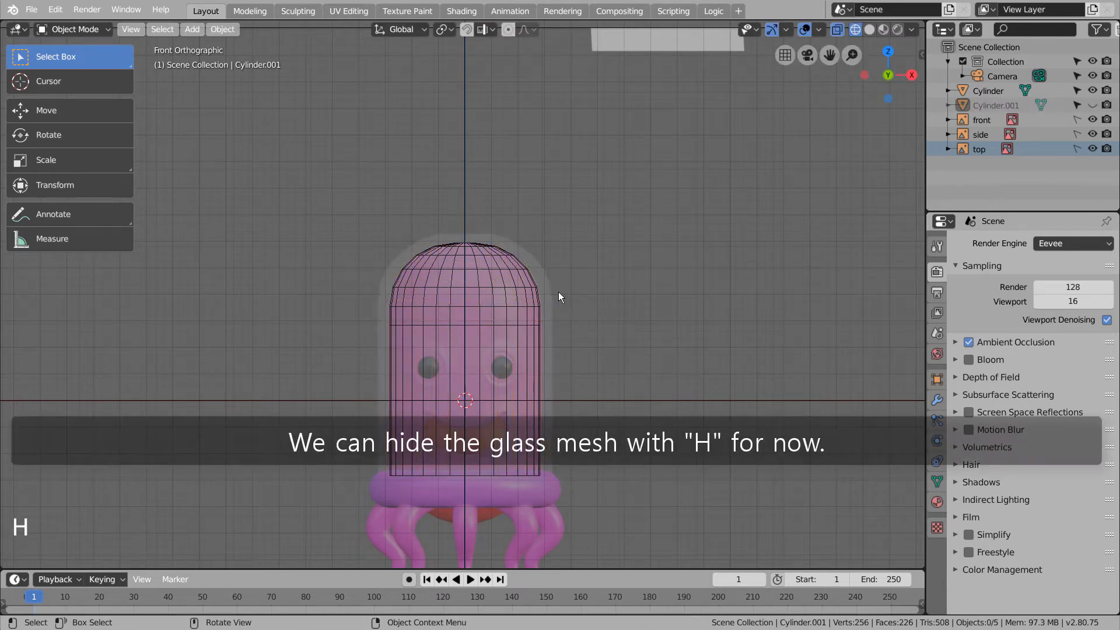
pyautogui.click(585, 283)
pyautogui.click(535, 277)
pyautogui.scroll(3, 614, 389)
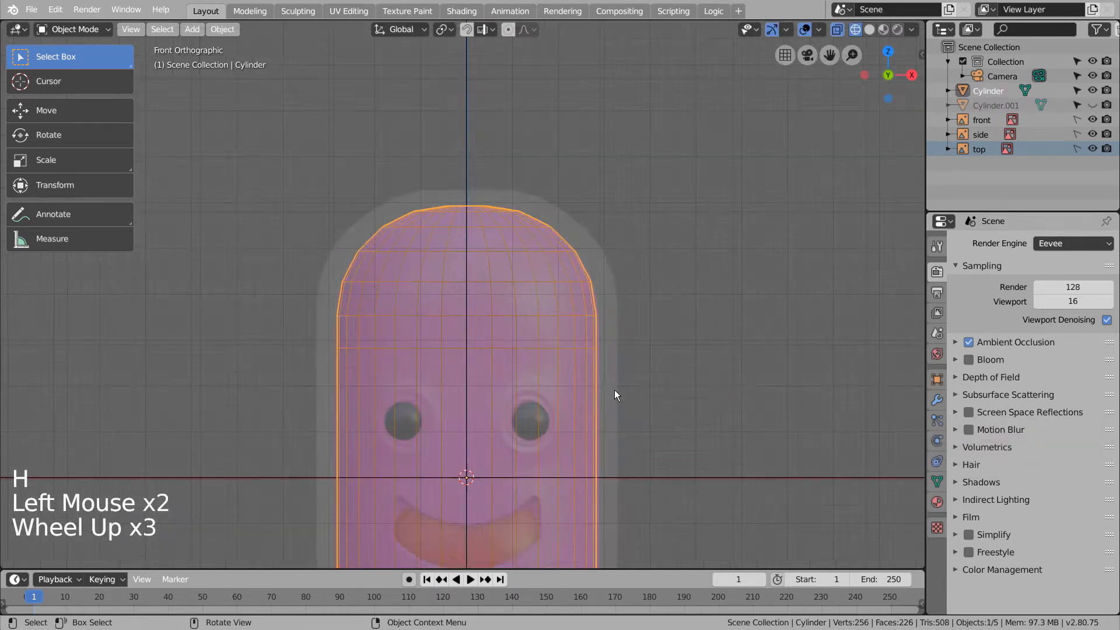
pyautogui.keyDown('shift'); pyautogui.moveTo(635, 396); pyautogui.dragTo(646, 306, button='middle'); pyautogui.keyUp('shift')
# - In Edit Mode, add eight evenly spaced horizontal loop cuts around the head's straight body
pyautogui.hotkey('ctrl', 'r')
pyautogui.press('Tab')
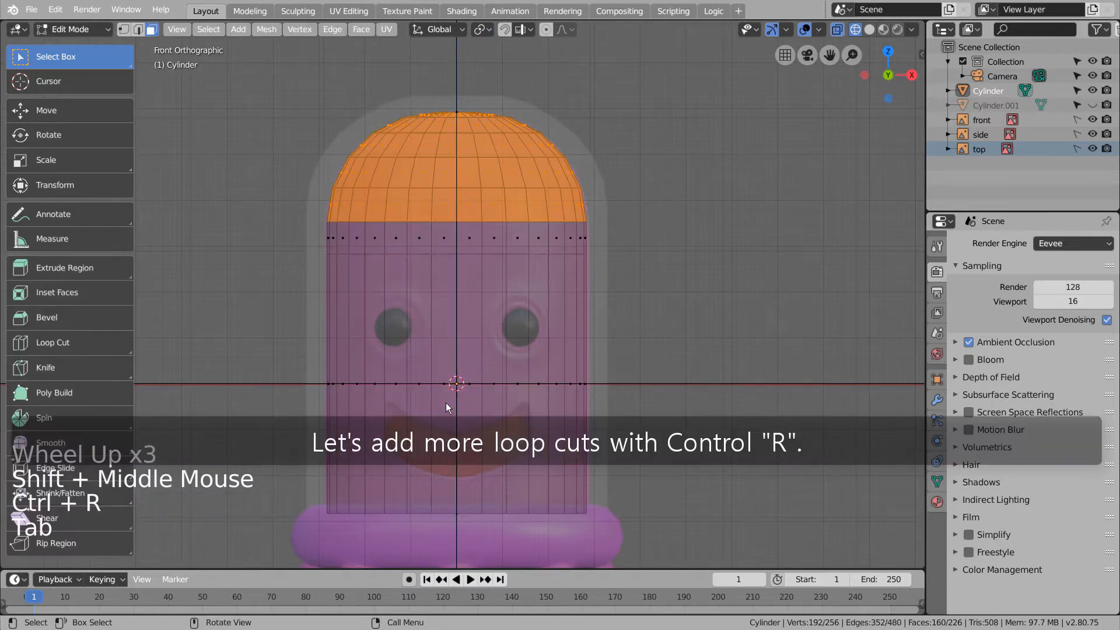
pyautogui.hotkey('ctrl', 'r')
pyautogui.scroll(7, 463, 398)
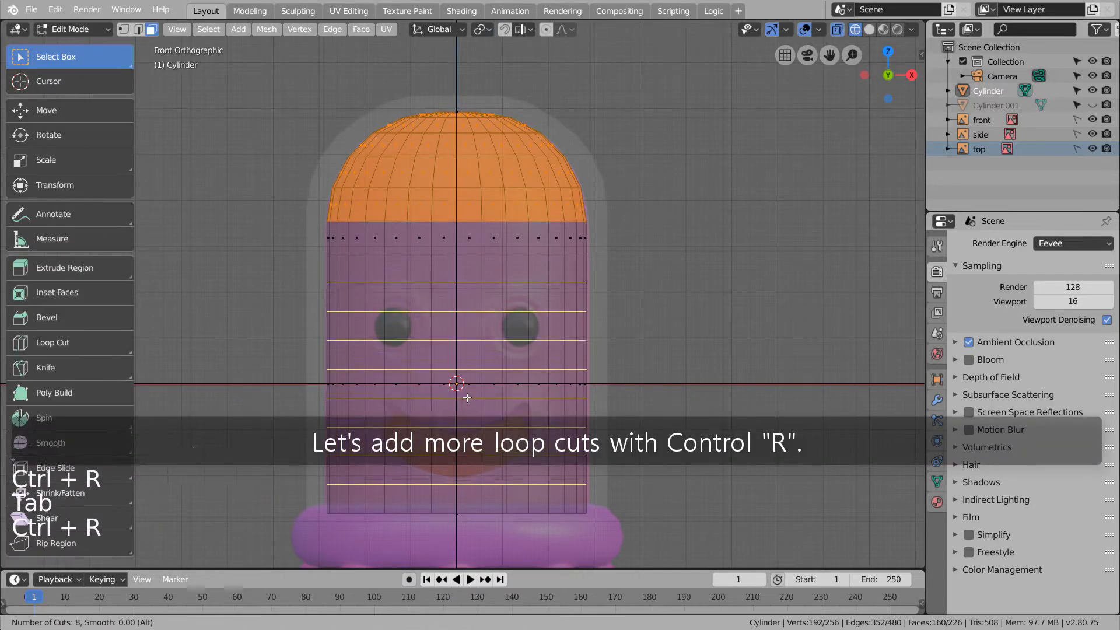
pyautogui.scroll(1, 467, 398)
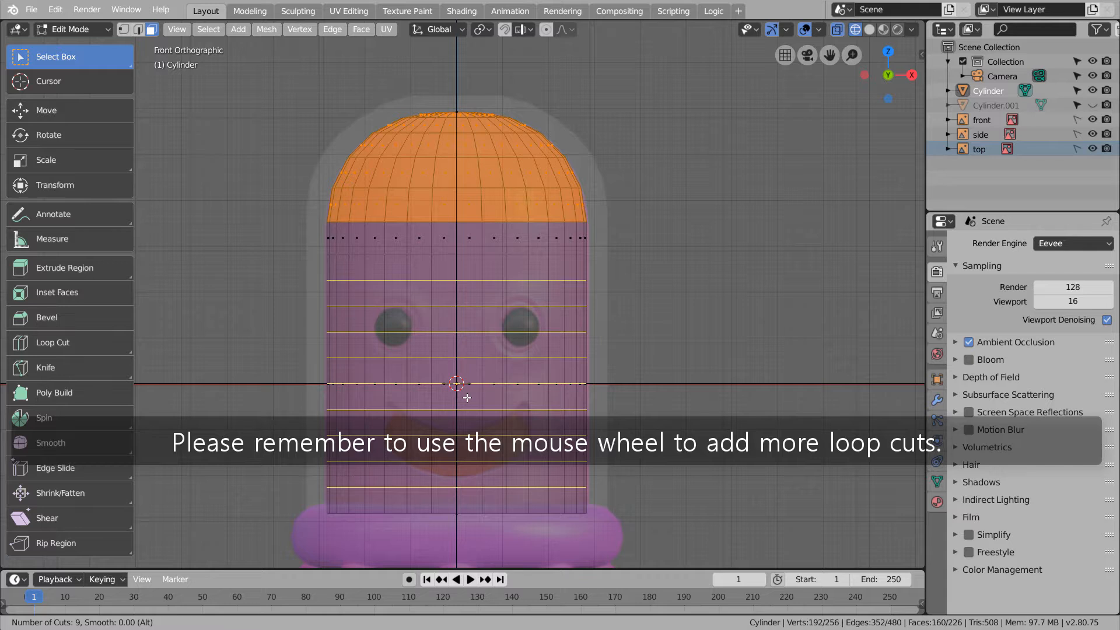
pyautogui.scroll(-2, 467, 398)
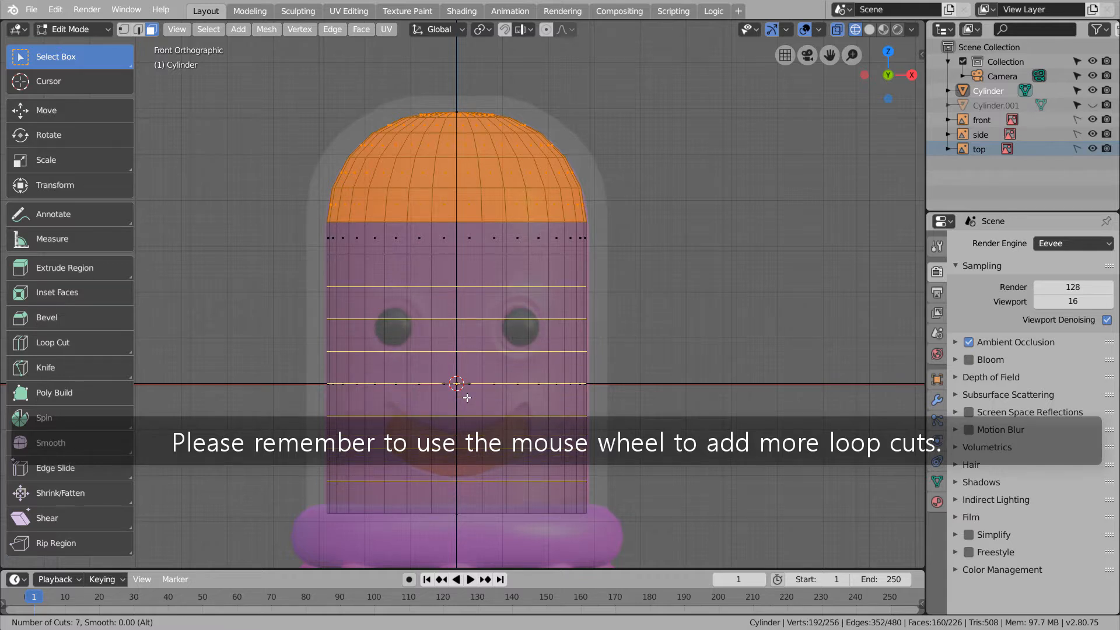
pyautogui.scroll(1, 467, 398)
pyautogui.scroll(1, 467, 397)
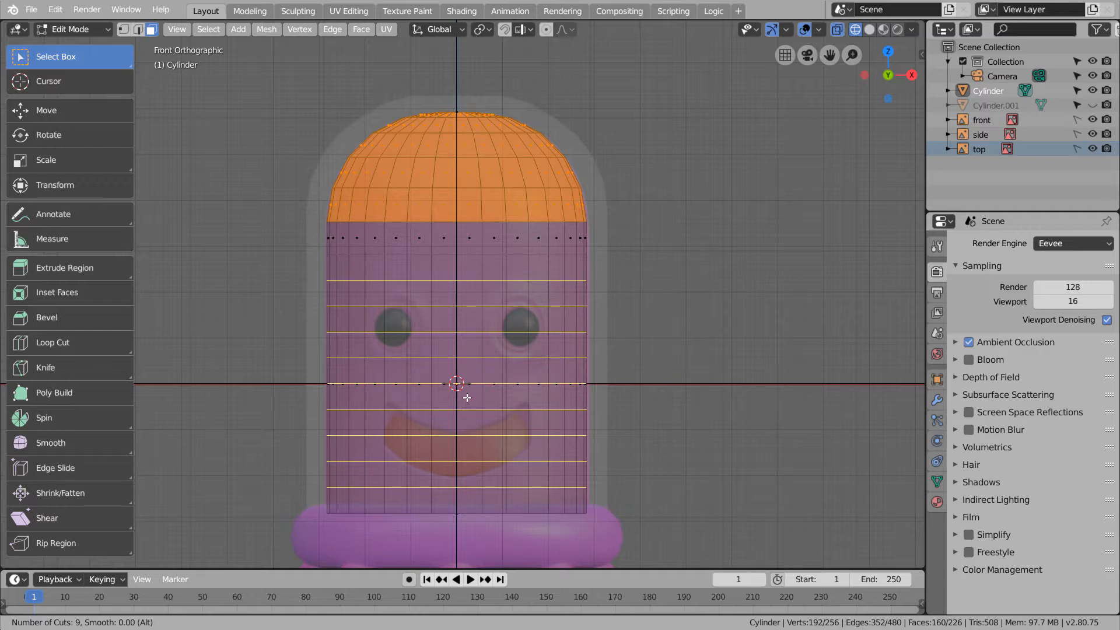
pyautogui.scroll(-1, 467, 398)
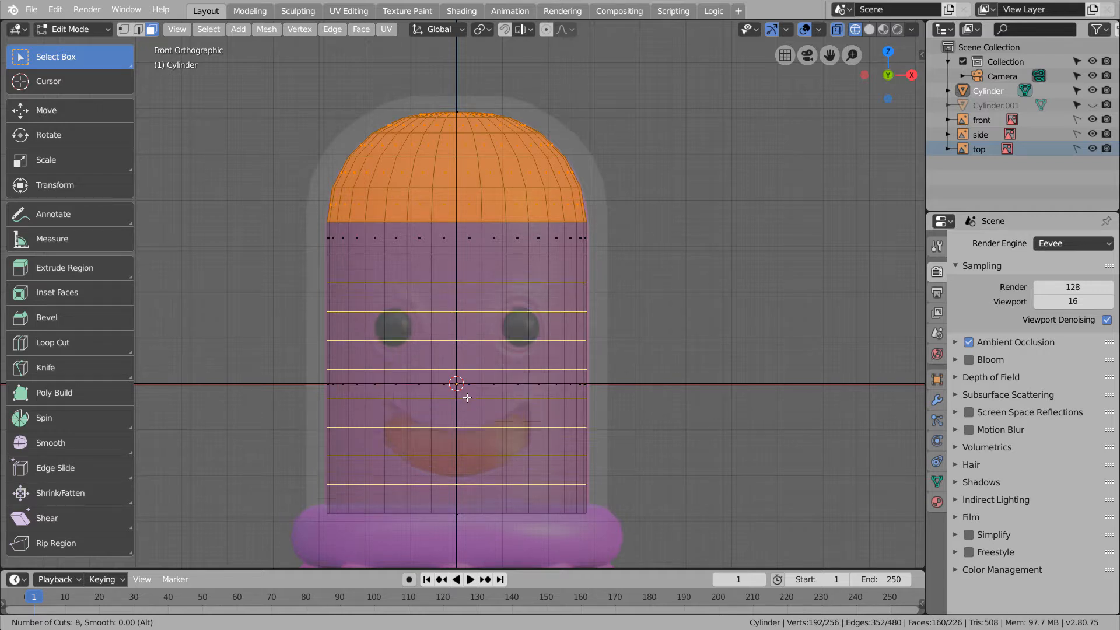
pyautogui.scroll(1, 467, 398)
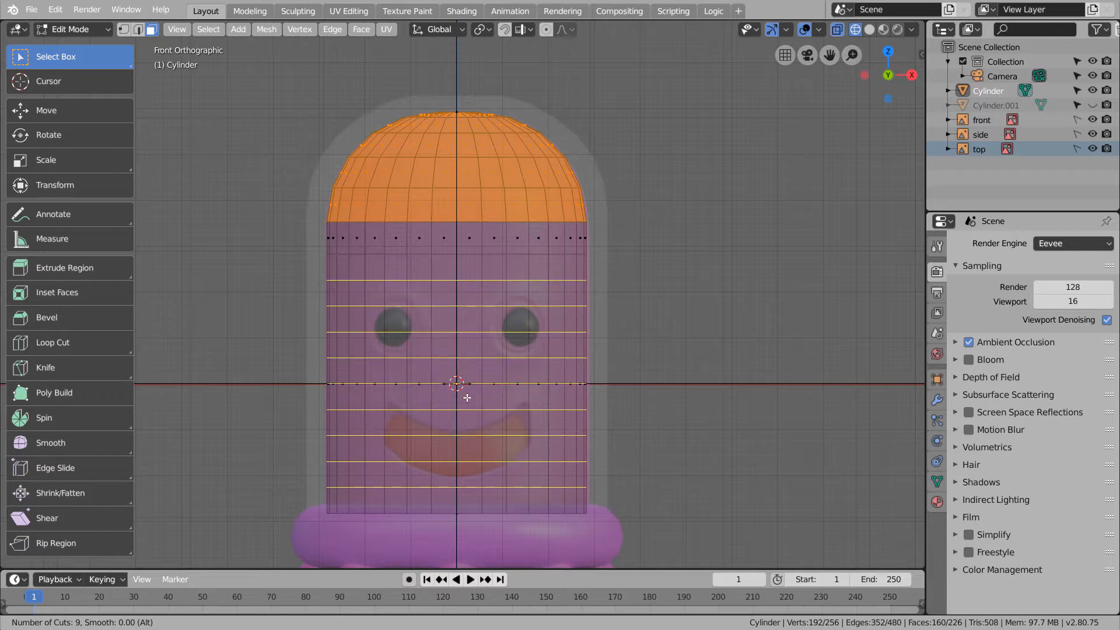
pyautogui.scroll(-1, 467, 398)
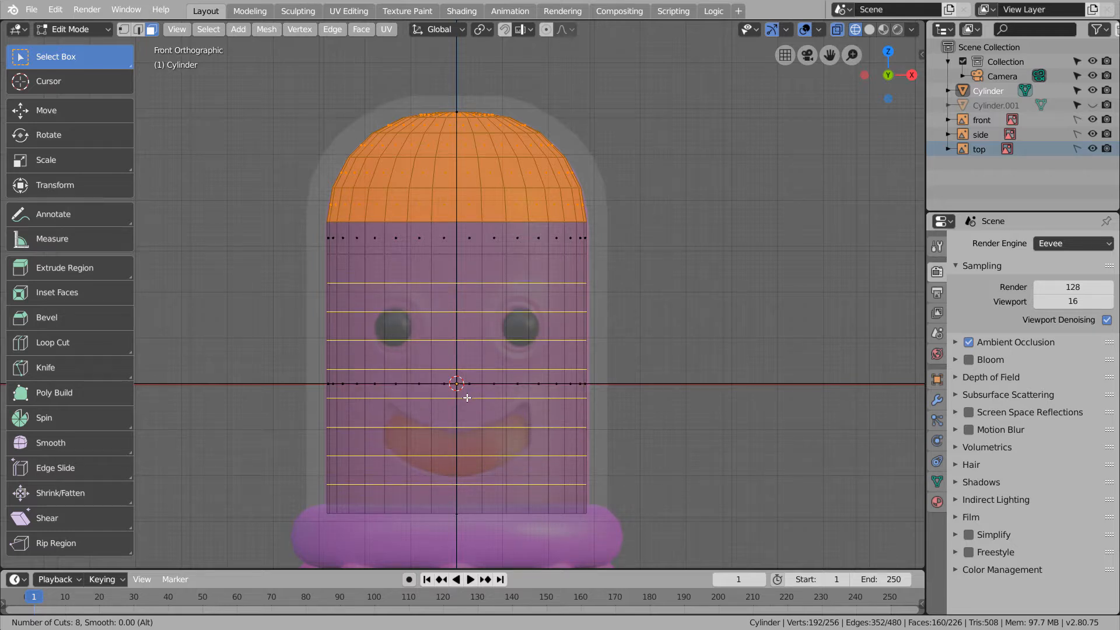
pyautogui.click(467, 398)
pyautogui.rightClick(467, 398)
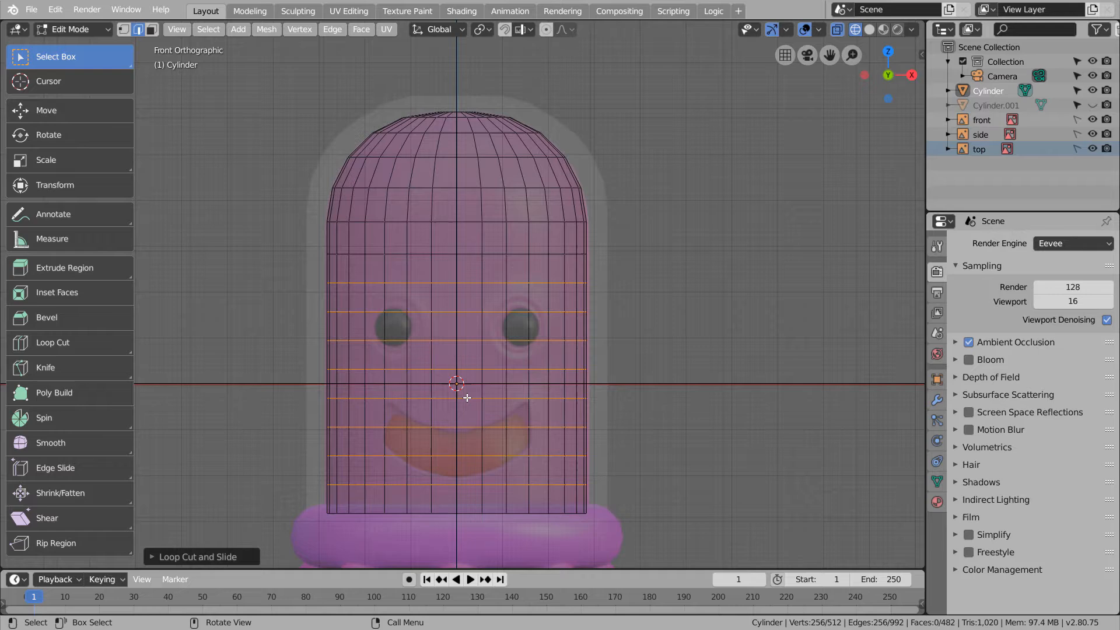
# - Box-select the left half of the head's faces in wireframe view and delete them
pyautogui.click(694, 314)
pyautogui.scroll(2, 562, 305)
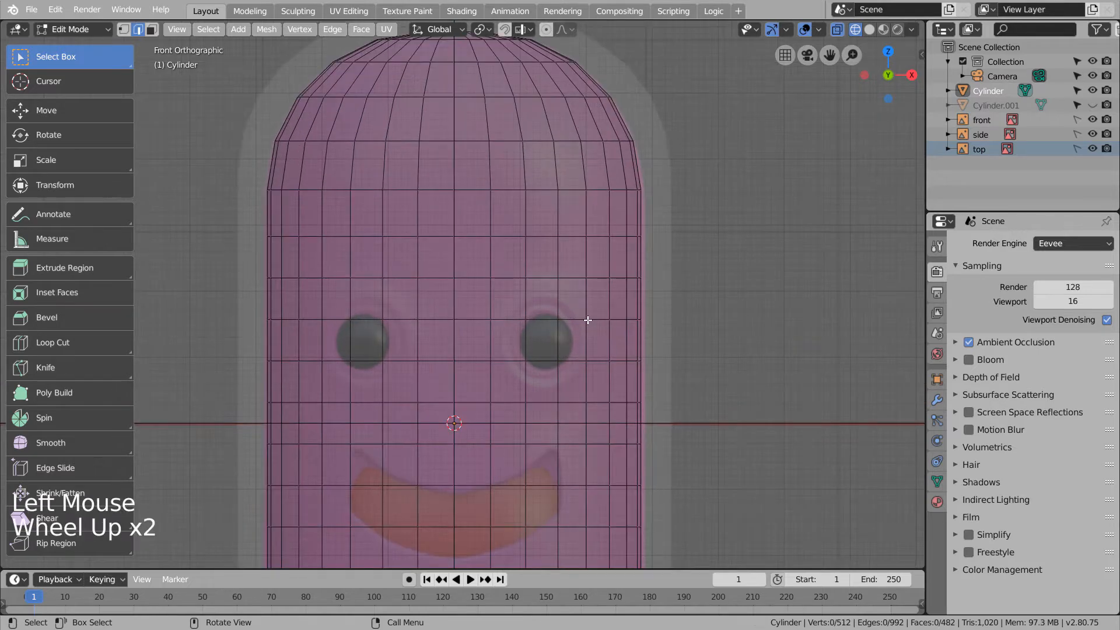
pyautogui.scroll(-4, 558, 292)
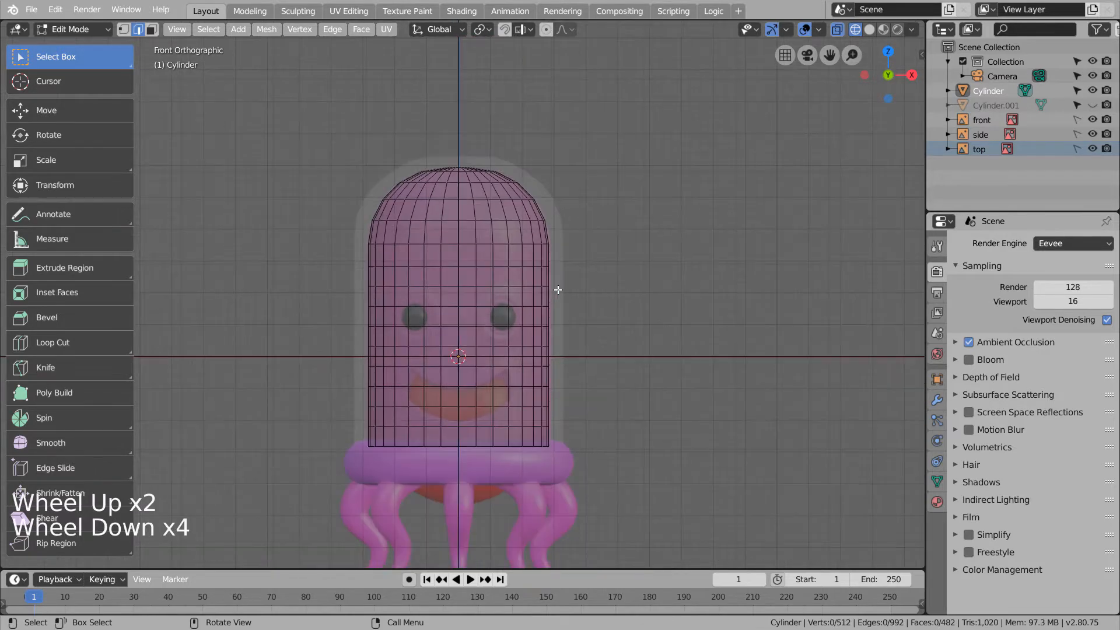
pyautogui.hotkey('shift', 'z')
pyautogui.hotkey('shift', 'z')
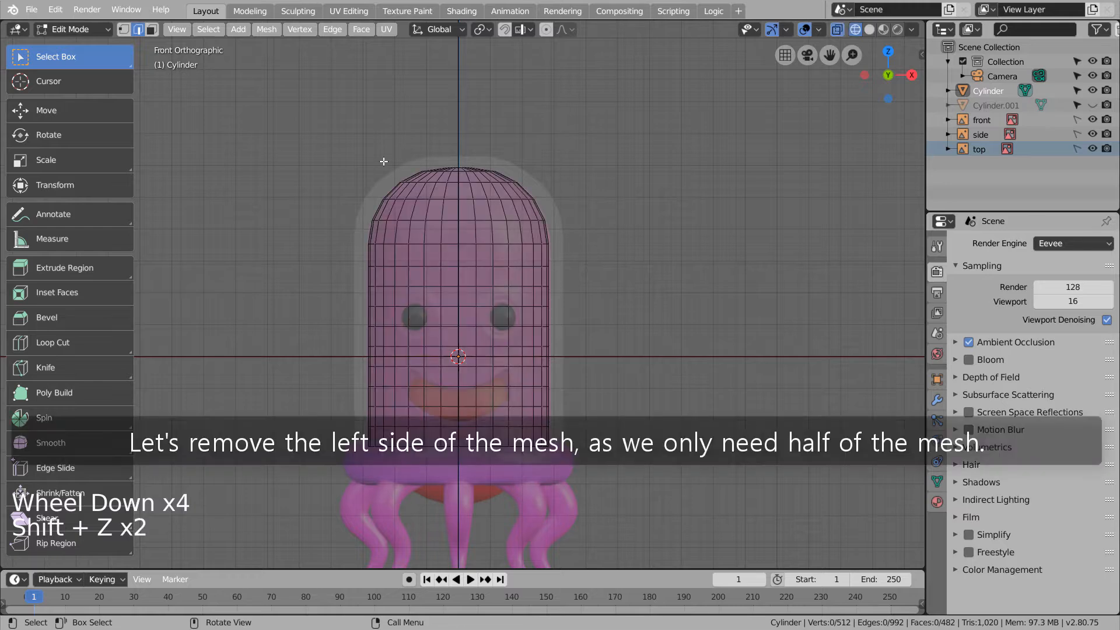
pyautogui.press('3')
pyautogui.press('b')
pyautogui.moveTo(336, 134); pyautogui.dragTo(470, 563)
pyautogui.press('x')
pyautogui.click(490, 475)
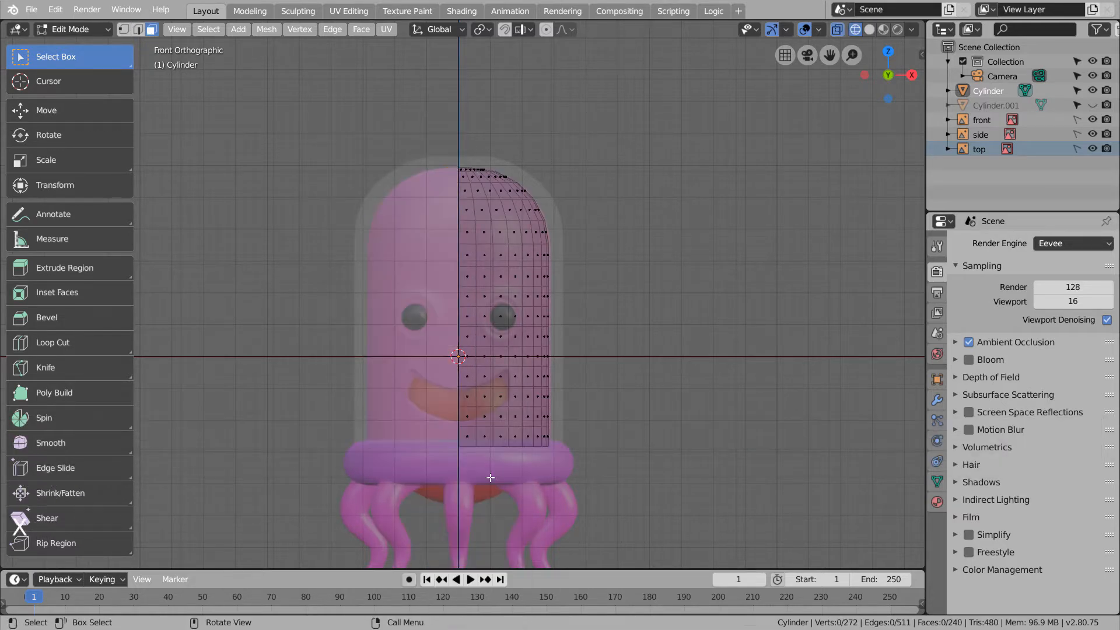
# - Fill the small top opening of the half head with a face, undoing the larger loop fill
pyautogui.moveTo(489, 475); pyautogui.dragTo(490, 512, button='middle')
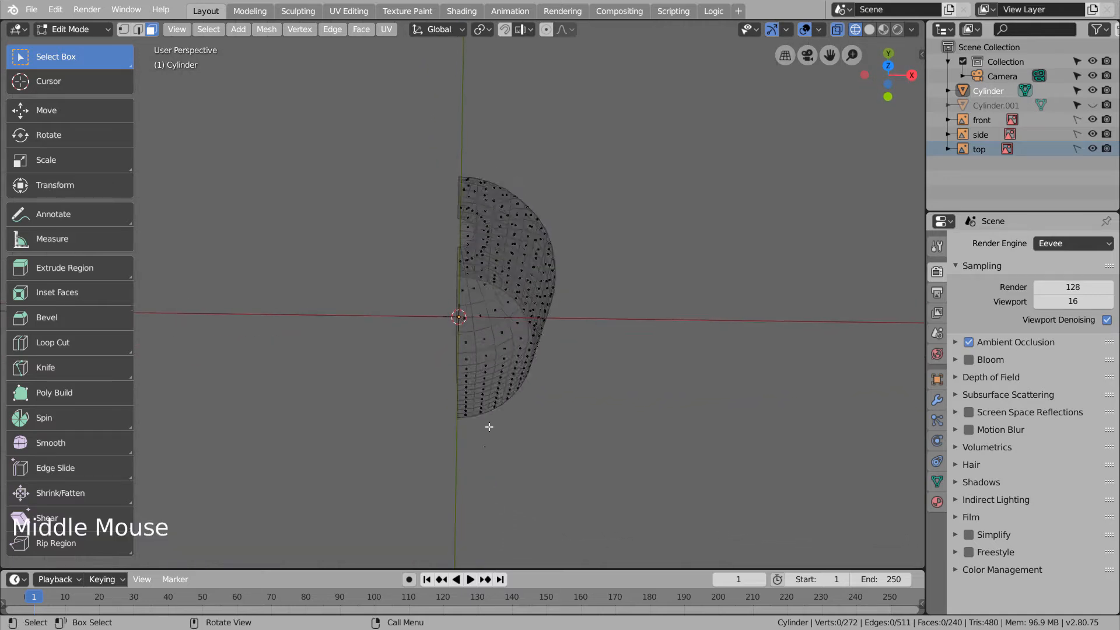
pyautogui.scroll(3, 495, 280)
pyautogui.moveTo(495, 280); pyautogui.dragTo(475, 294, button='middle')
pyautogui.press('2')
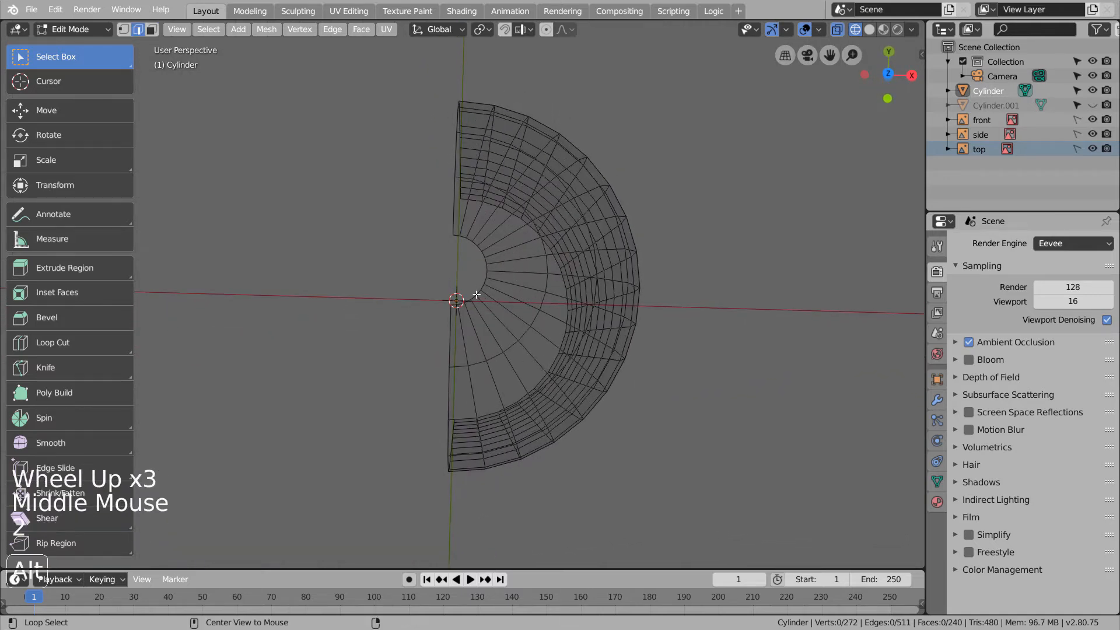
pyautogui.keyDown('alt'); pyautogui.click(475, 293); pyautogui.keyUp('alt')
pyautogui.press('f')
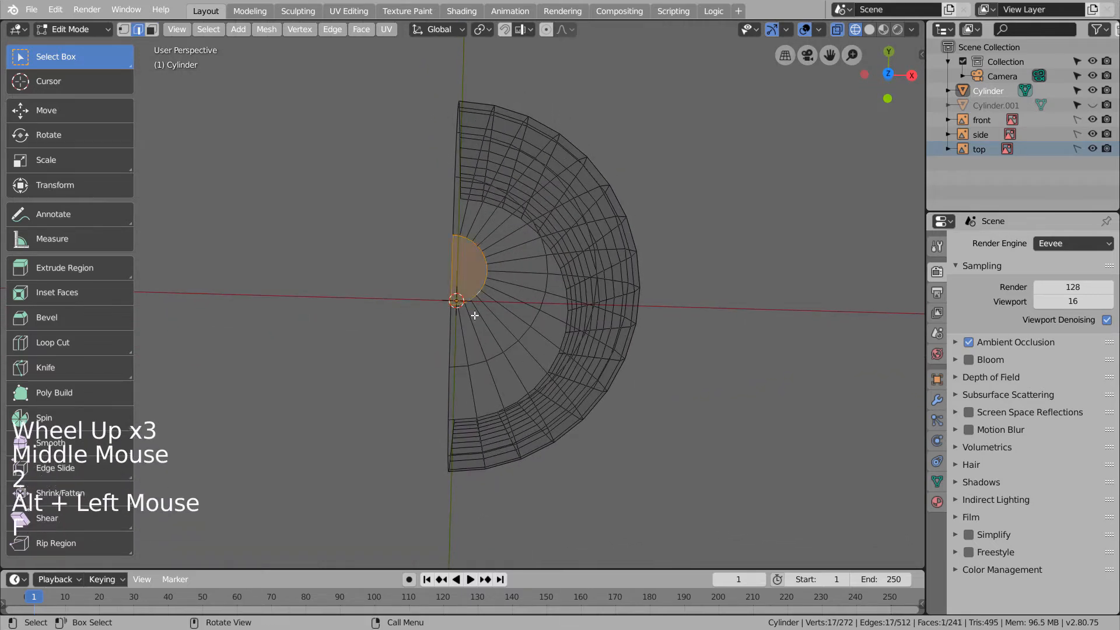
pyautogui.keyDown('alt'); pyautogui.click(511, 346); pyautogui.keyUp('alt')
pyautogui.press('f')
pyautogui.moveTo(538, 364); pyautogui.dragTo(610, 315, button='middle')
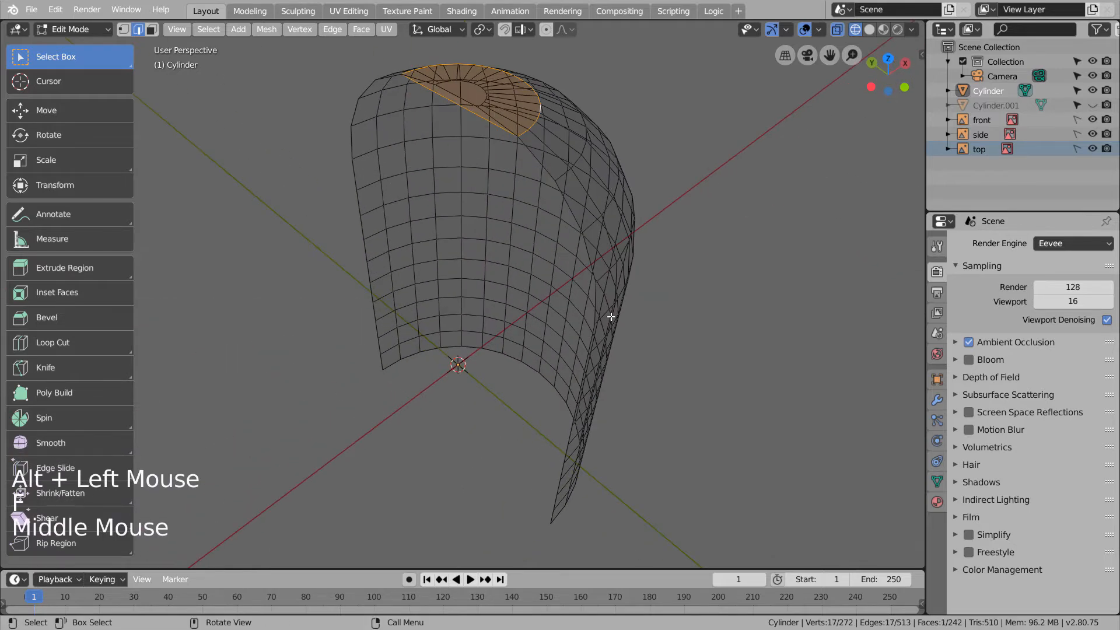
pyautogui.hotkey('ctrl', 'z')
pyautogui.keyDown('alt'); pyautogui.click(530, 369); pyautogui.keyUp('alt')
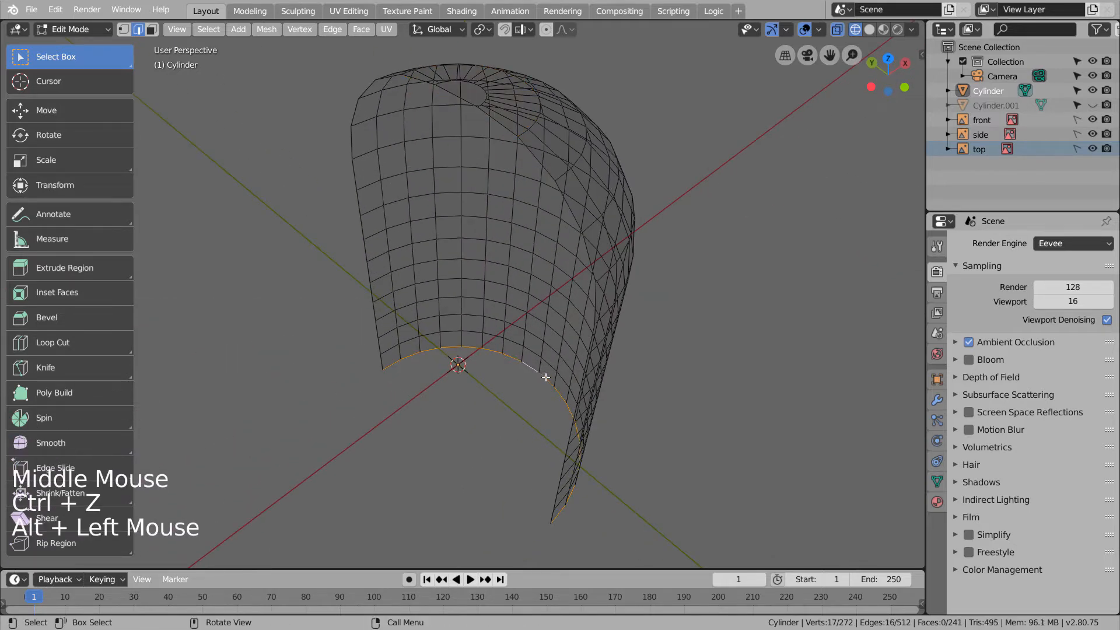
# - Return to Object Mode and snap to the front orthographic view
pyautogui.press('Tab')
pyautogui.moveTo(548, 378); pyautogui.dragTo(596, 383, button='middle')
pyautogui.press('KP_1')
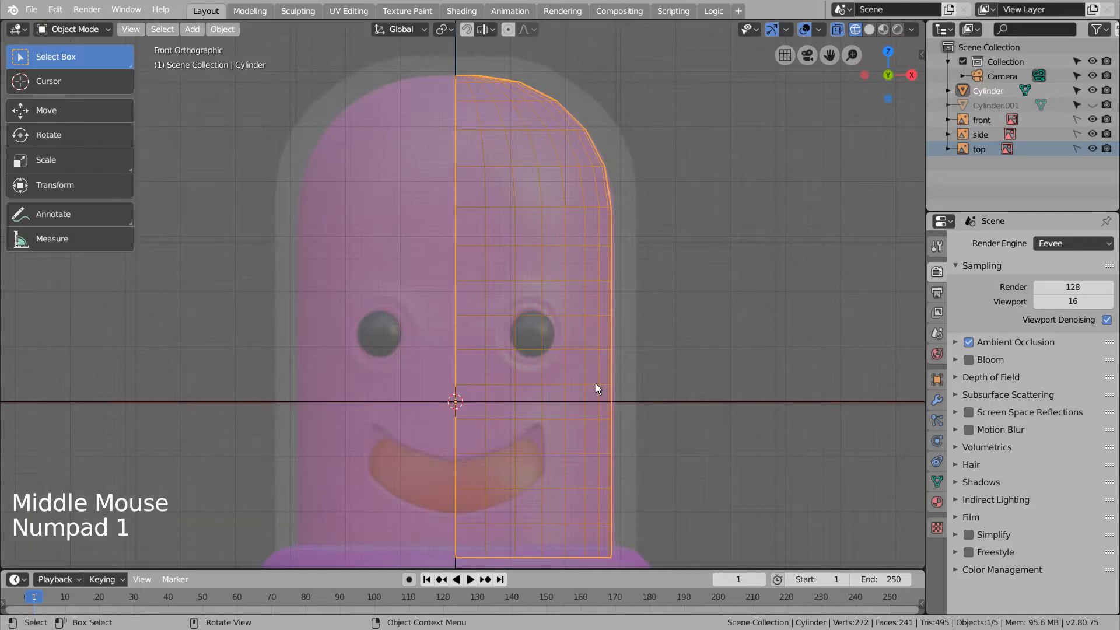
# - Enter Edit Mode on the head and trial-select faces over the right eye in face mode
pyautogui.hotkey('shift', 'z')
pyautogui.press('Tab')
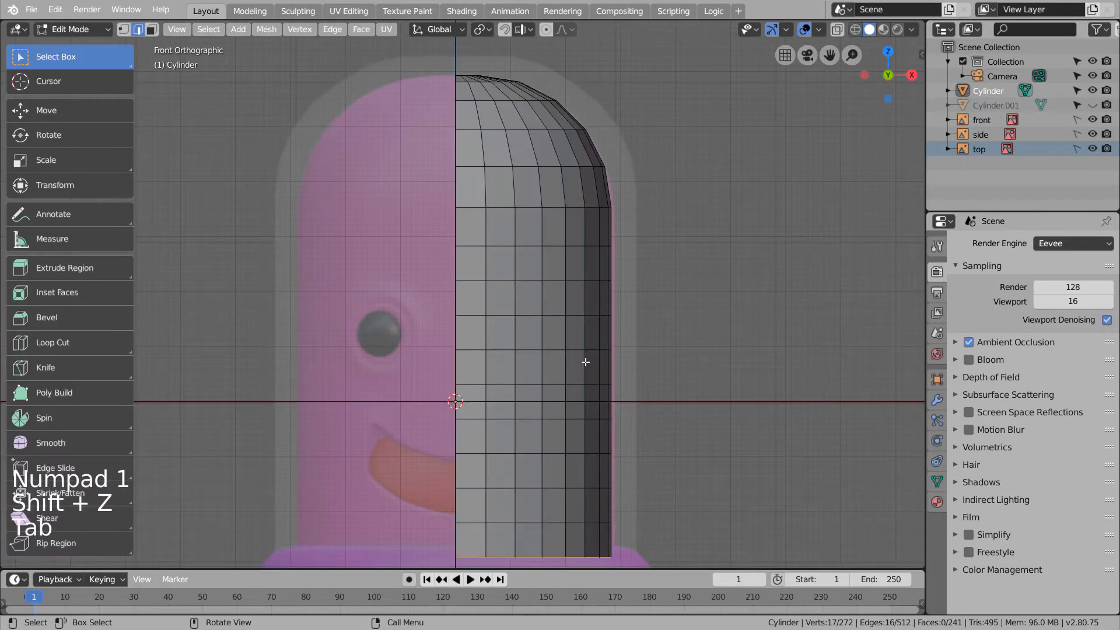
pyautogui.hotkey('shift', 'z')
pyautogui.hotkey('shift', 'z')
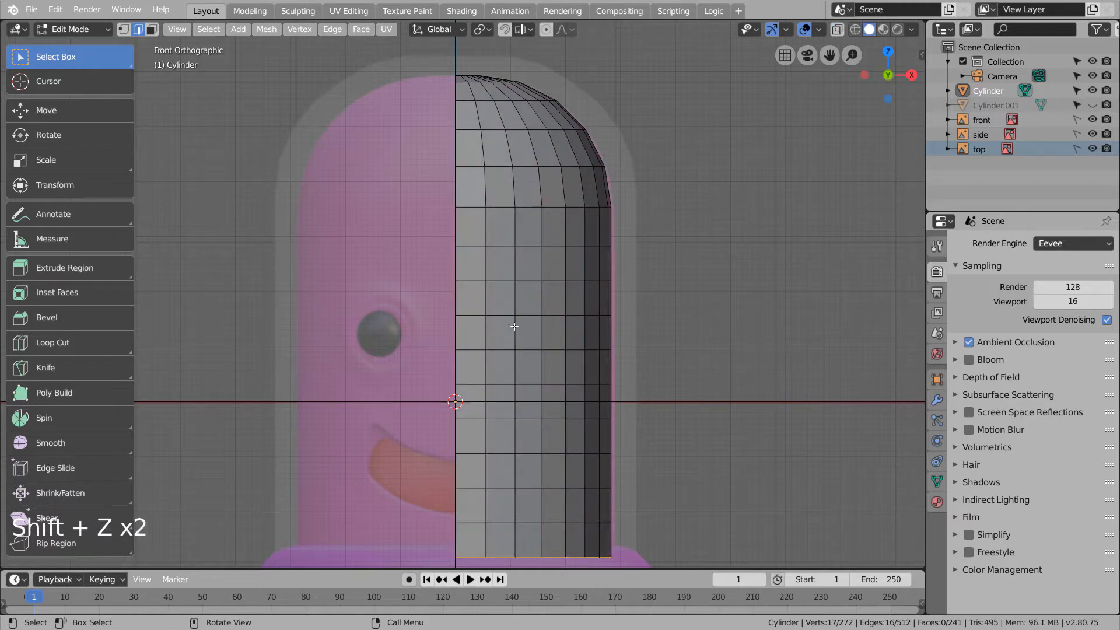
pyautogui.press('c')
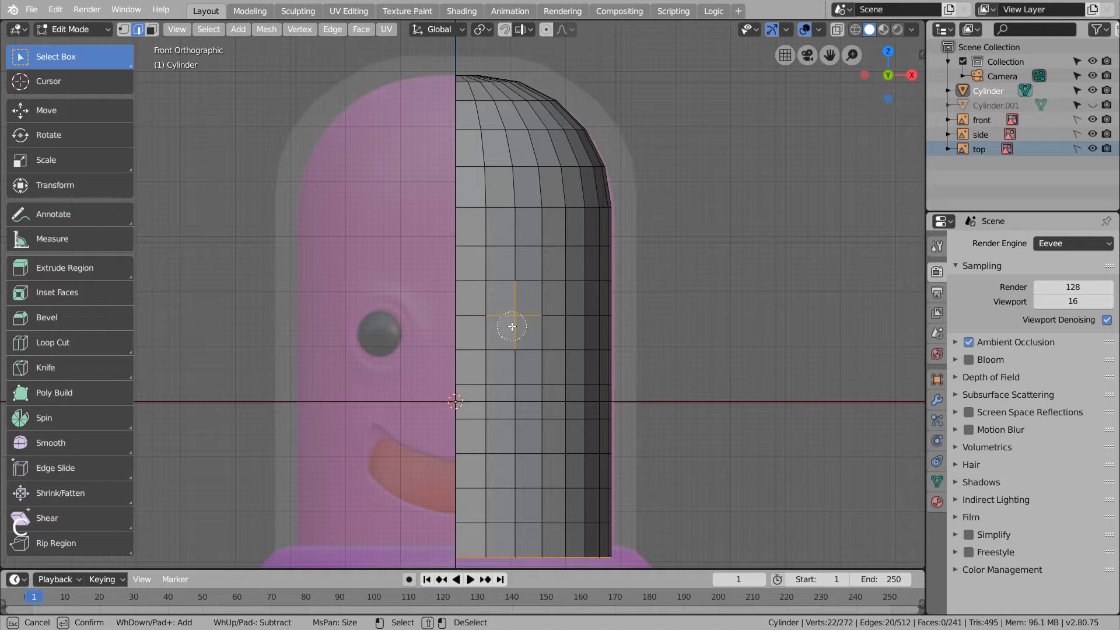
pyautogui.rightClick(729, 321)
pyautogui.press('3')
pyautogui.click(723, 315)
pyautogui.press('c')
pyautogui.click(522, 321)
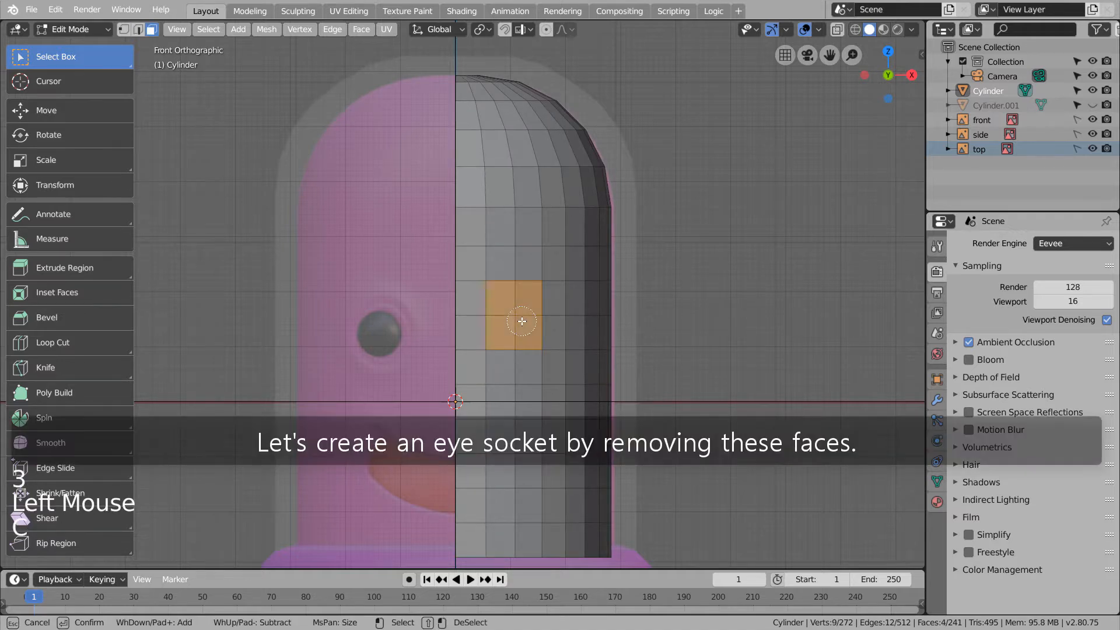
pyautogui.rightClick(547, 320)
pyautogui.click(717, 330)
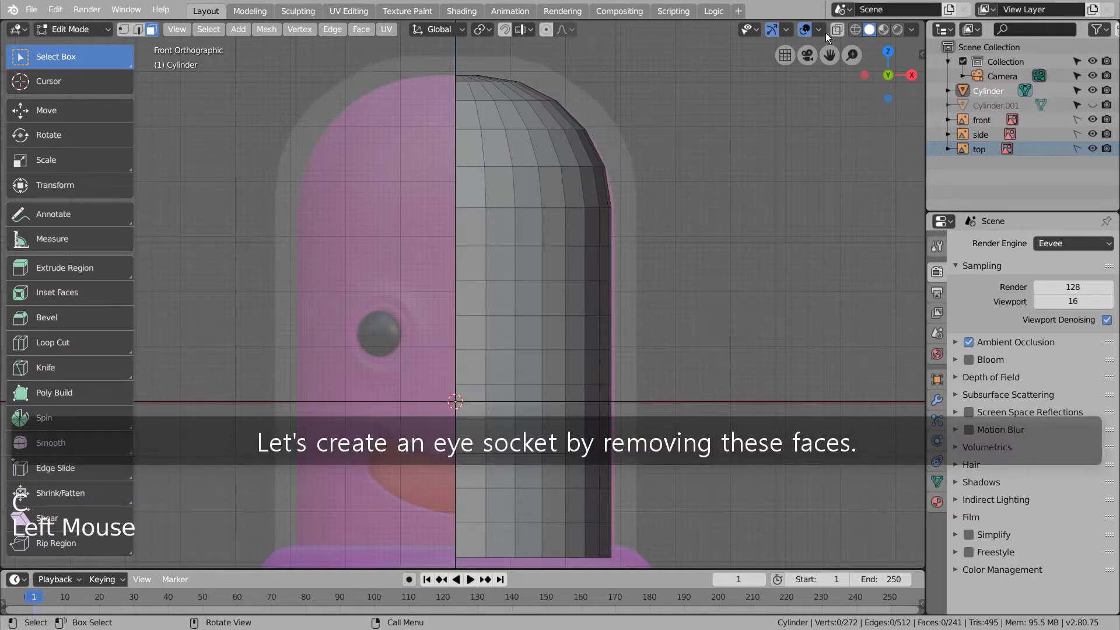
# - Delete nine faces over the right eye and select the hole's boundary edge loop
pyautogui.hotkey('shift', 'z')
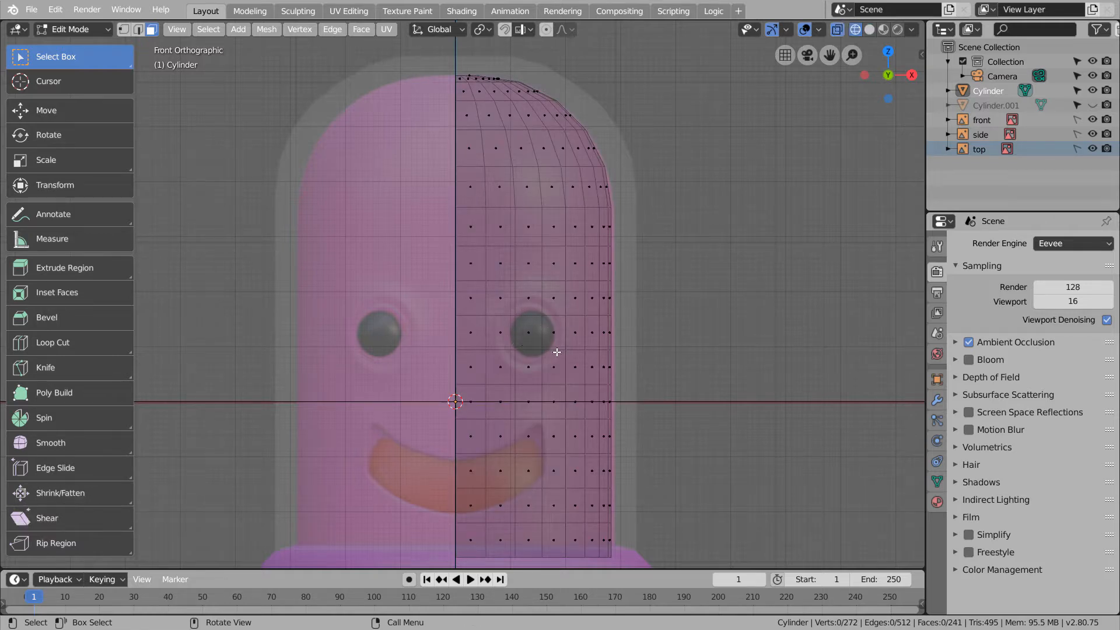
pyautogui.hotkey('shift', 'z')
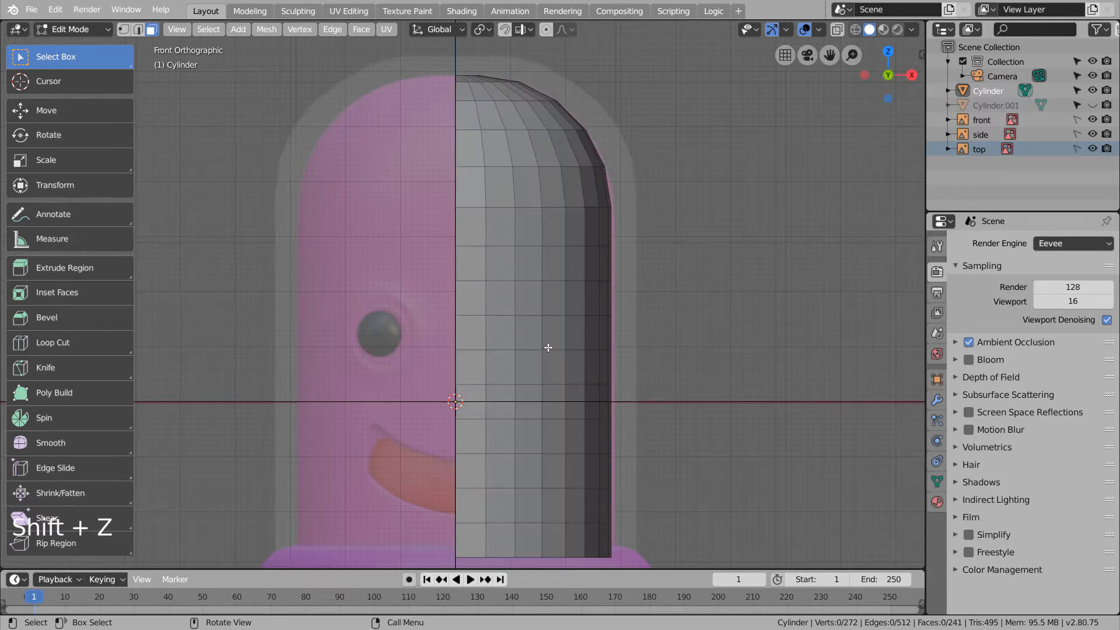
pyautogui.press('c')
pyautogui.click(529, 351)
pyautogui.moveTo(530, 351)
pyautogui.mouseDown()
pyautogui.moveTo(530, 313)
pyautogui.moveTo(545, 312)
pyautogui.mouseUp()
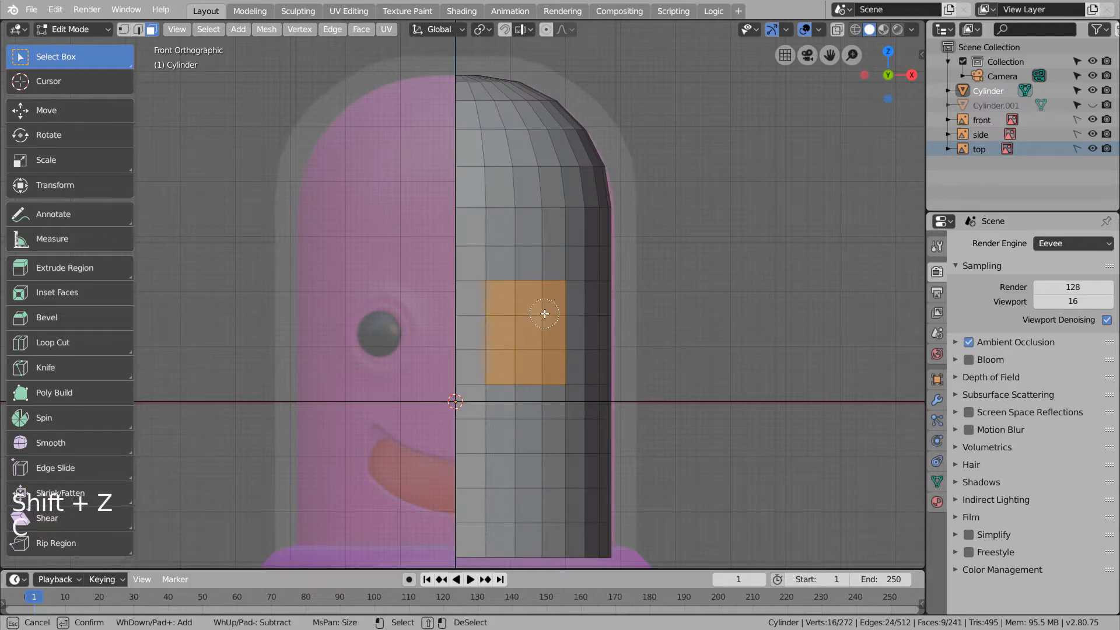
pyautogui.rightClick(545, 313)
pyautogui.press('x')
pyautogui.click(540, 316)
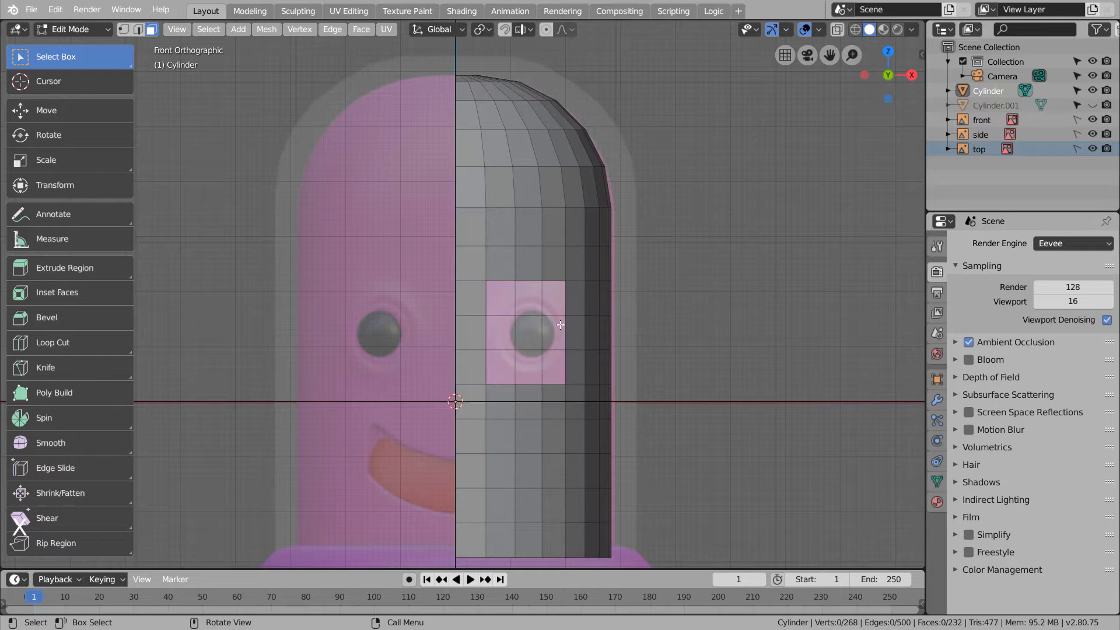
pyautogui.press('2')
pyautogui.keyDown('alt'); pyautogui.click(553, 282); pyautogui.keyUp('alt')
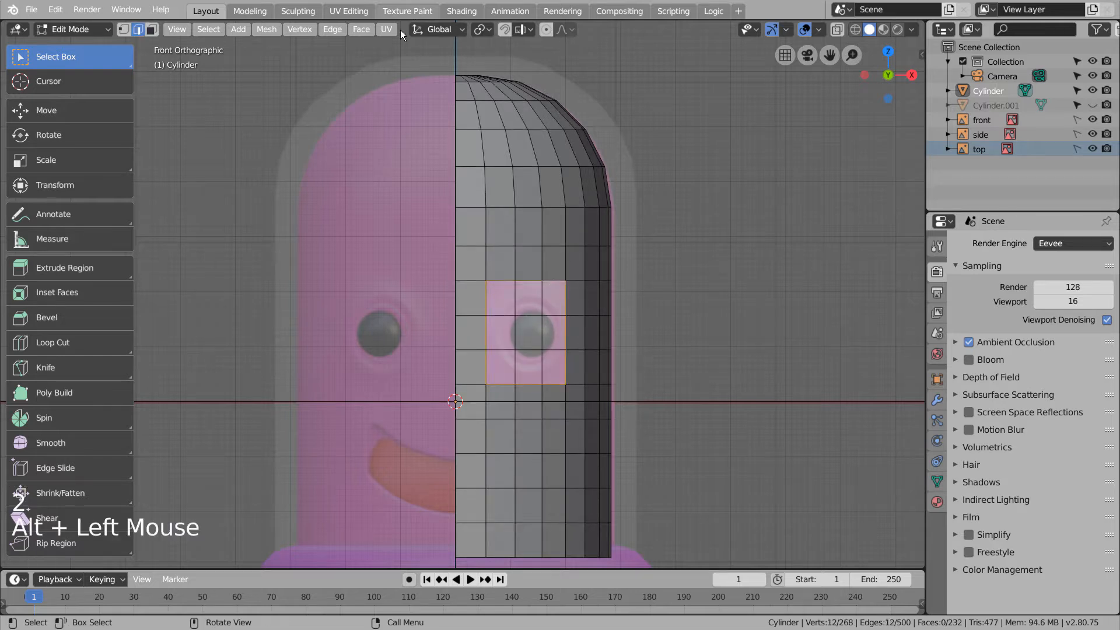
# - Round the eye-socket edge loop with To Sphere at factor 1.0, then return to Object Mode
pyautogui.rightClick(580, 246)
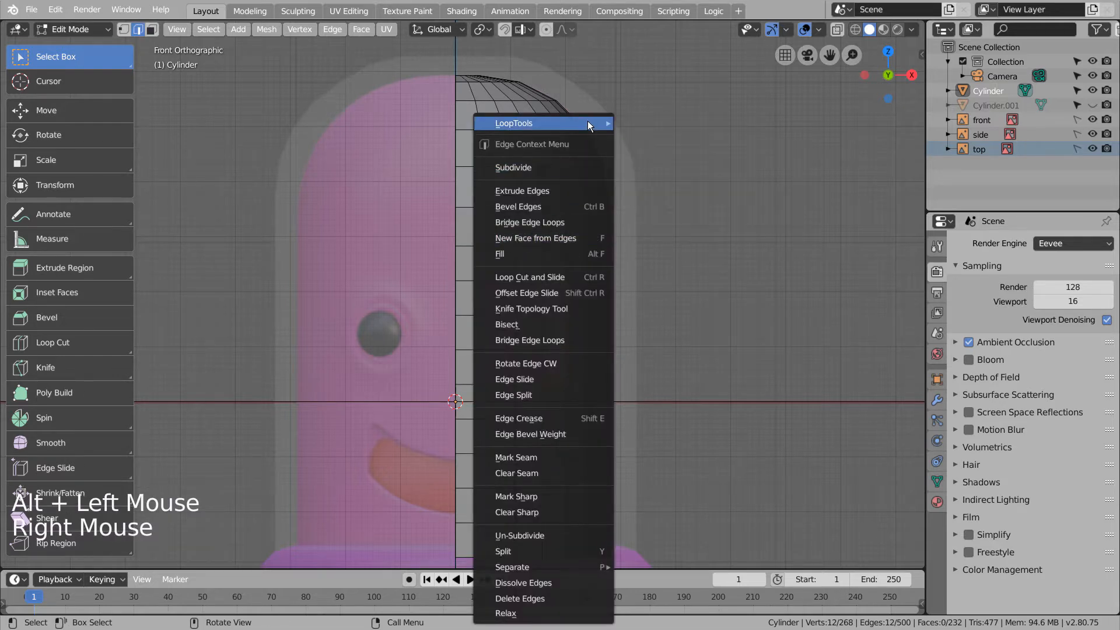
pyautogui.moveTo(586, 121)
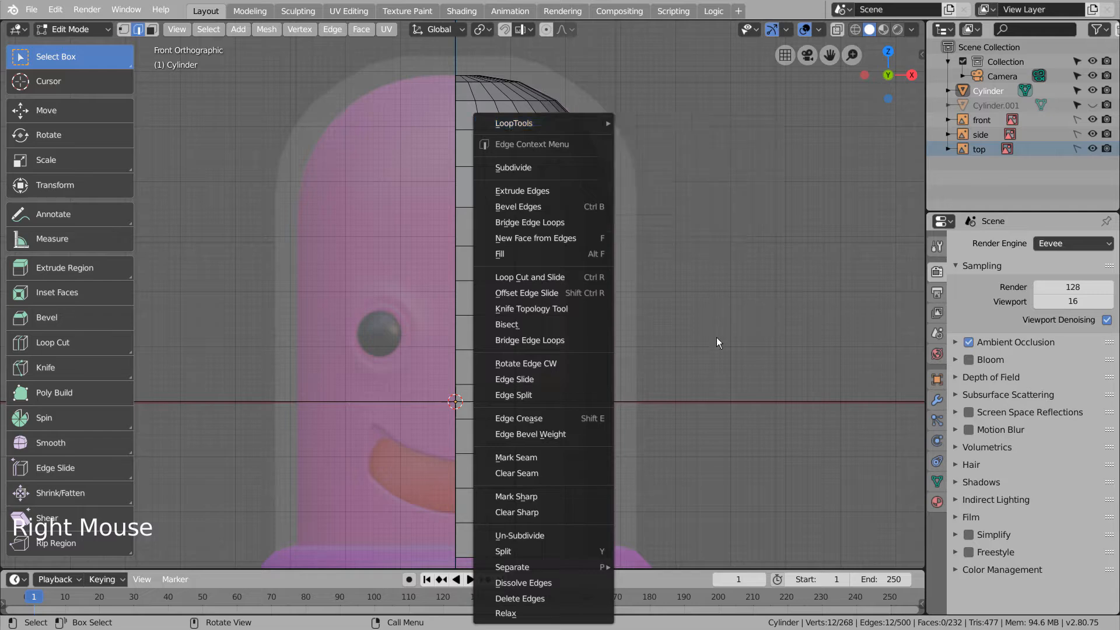
pyautogui.hotkey('shift', 'alt', 's')
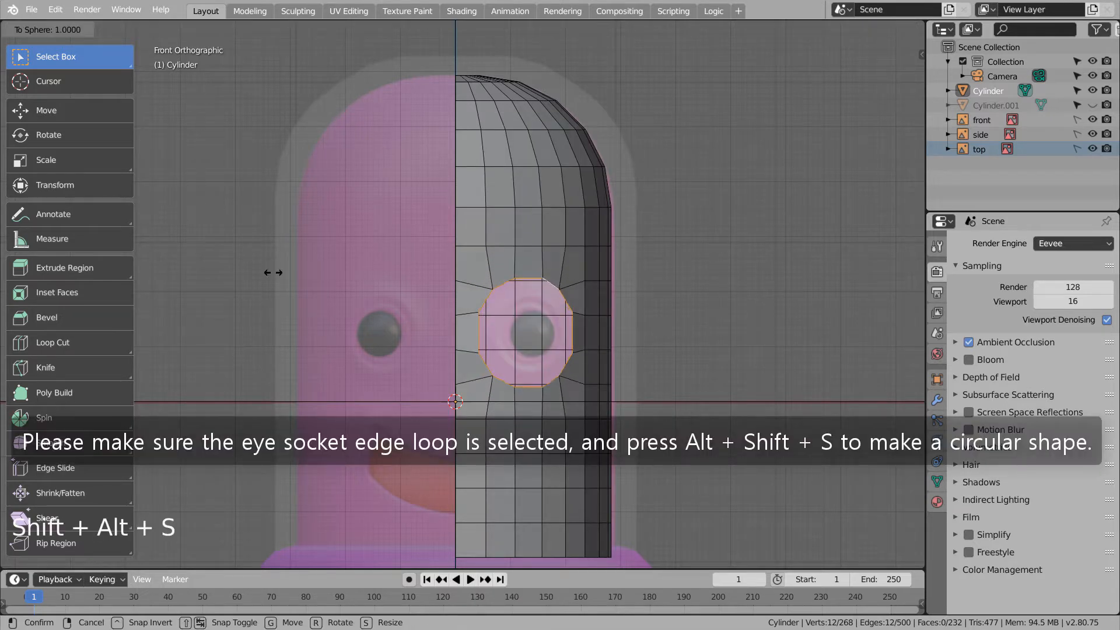
pyautogui.click(602, 481)
pyautogui.scroll(-4, 525, 405)
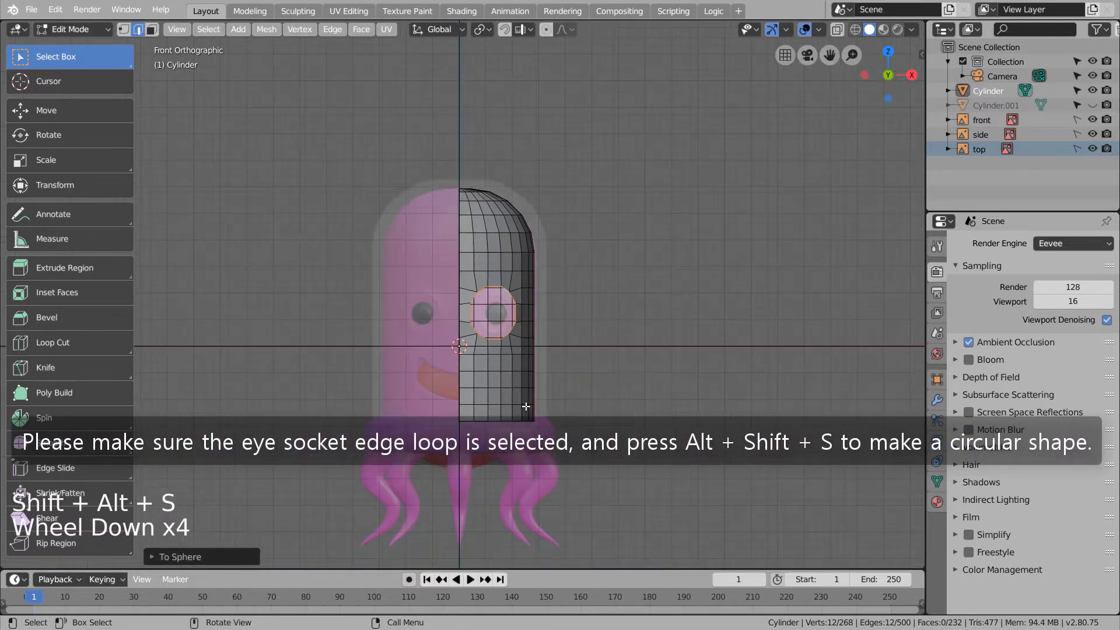
pyautogui.moveTo(525, 405); pyautogui.dragTo(495, 403, button='middle')
pyautogui.press('KP_1')
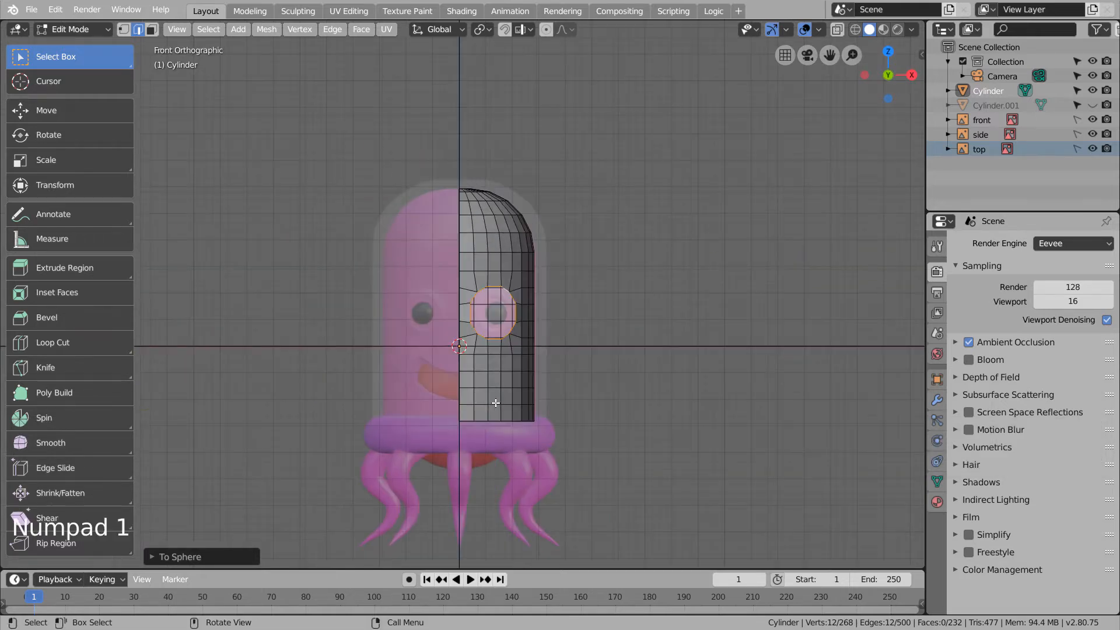
pyautogui.scroll(6, 495, 403)
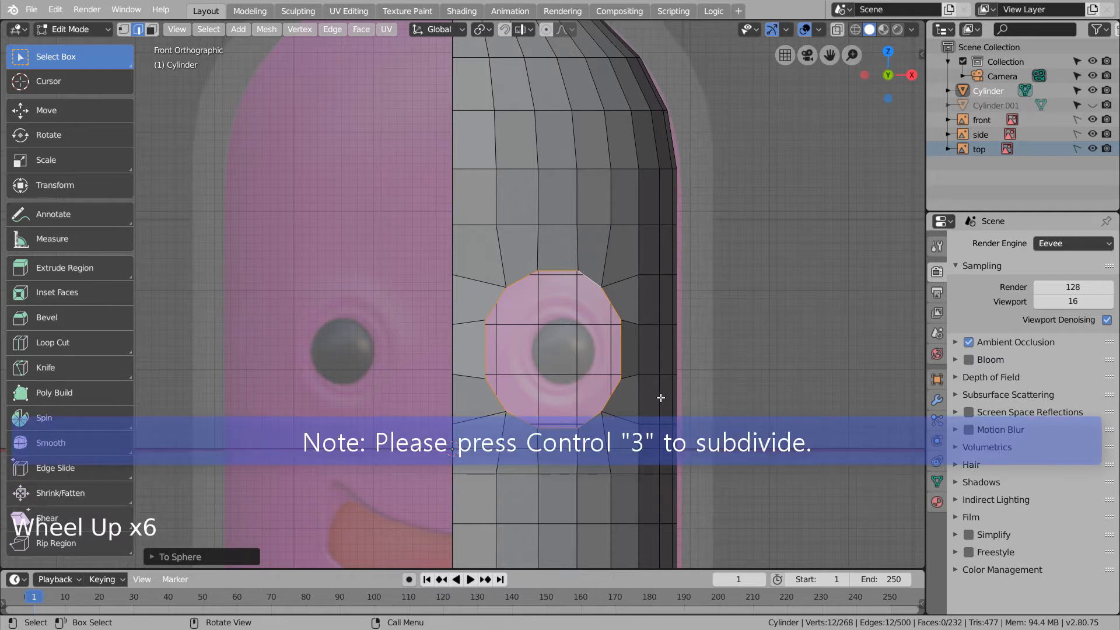
pyautogui.press('Tab')
# - Add level-3 subdivision, then extrude, shrink and reposition the eye-socket ring
pyautogui.hotkey('ctrl', '3')
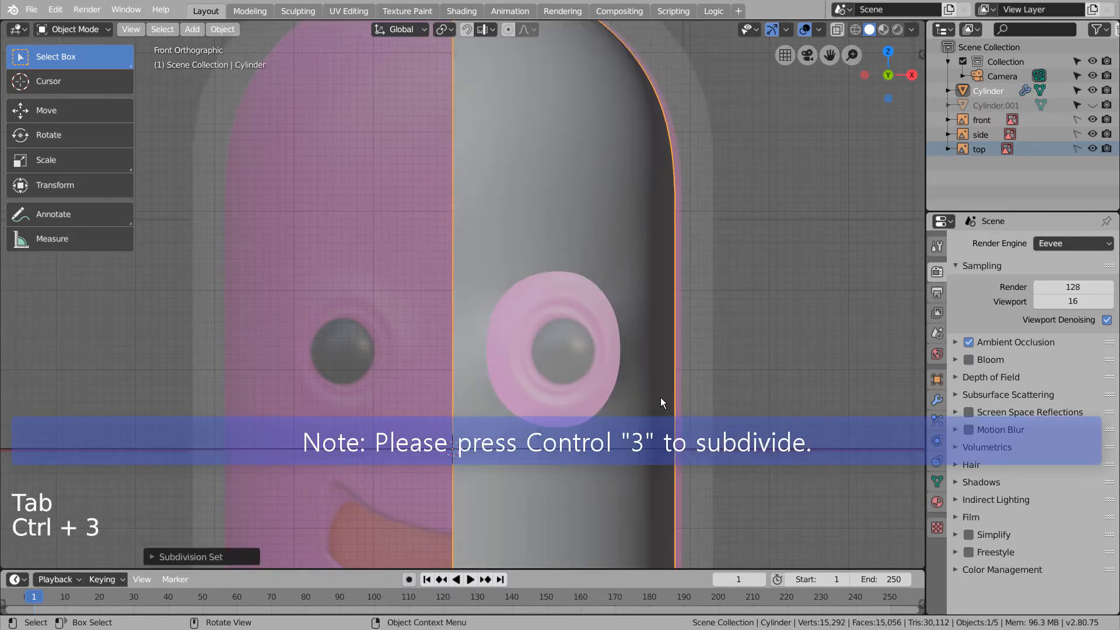
pyautogui.press('Tab')
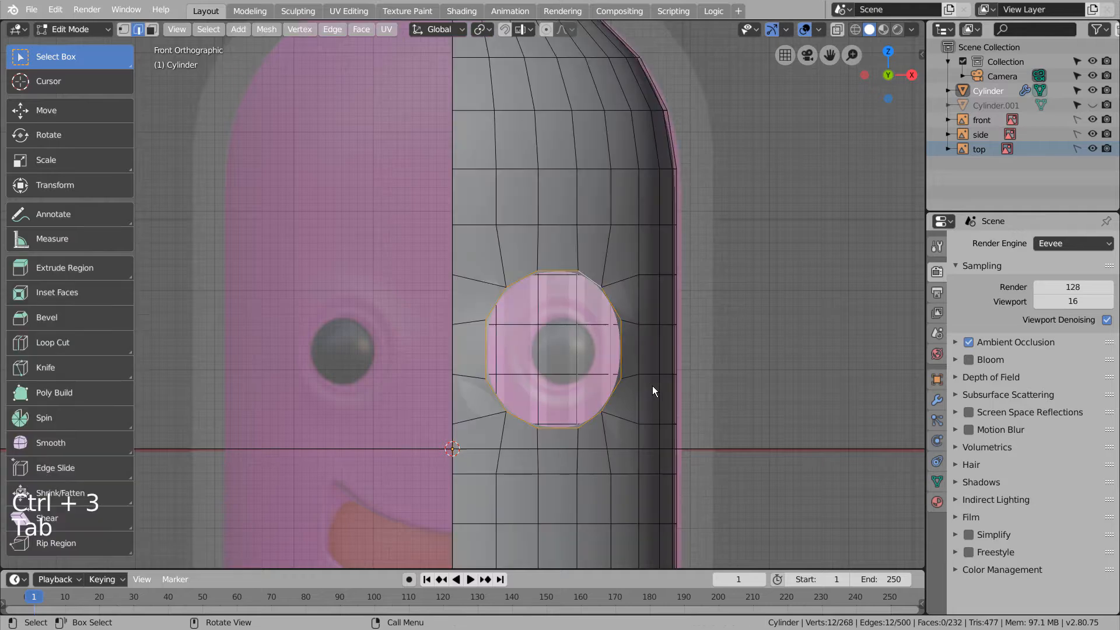
pyautogui.press('e')
pyautogui.press('Return')
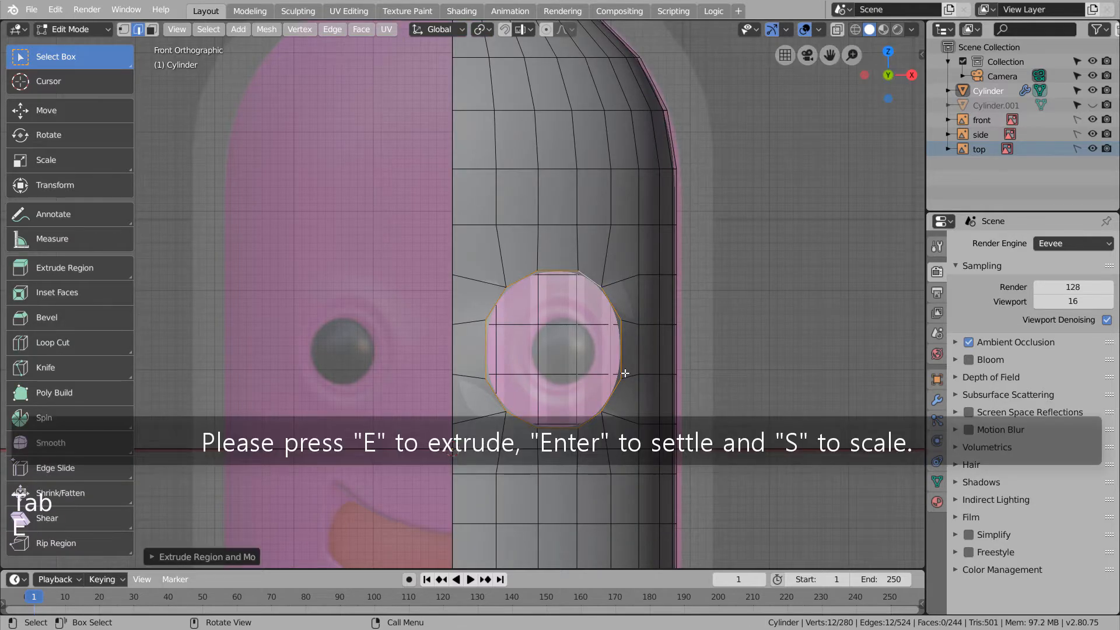
pyautogui.press('s')
pyautogui.click(593, 378)
pyautogui.press('g')
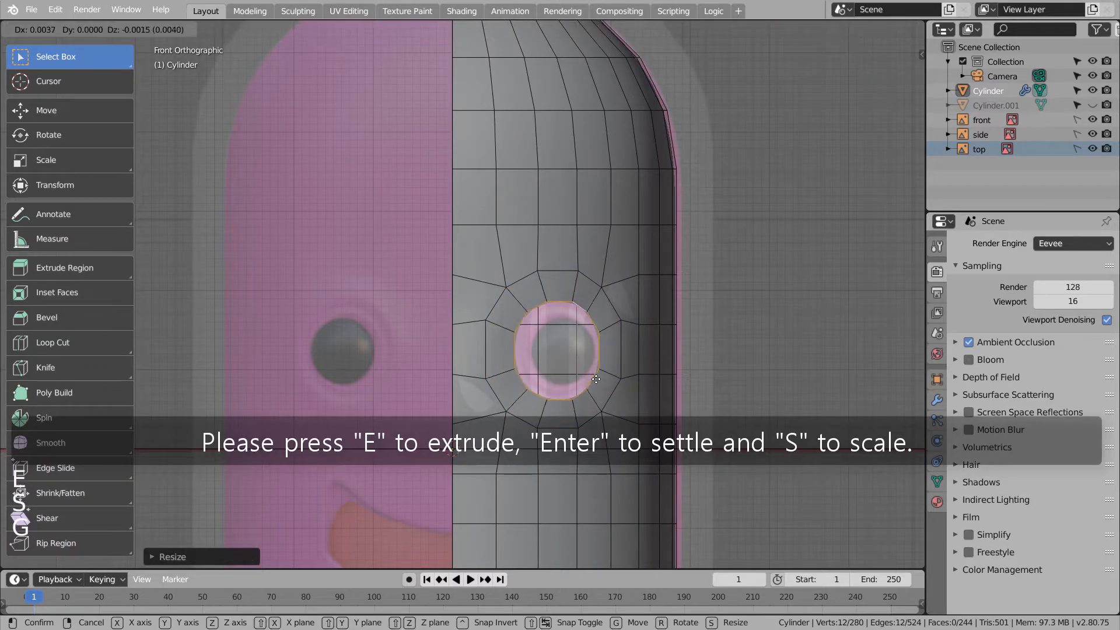
pyautogui.click(602, 379)
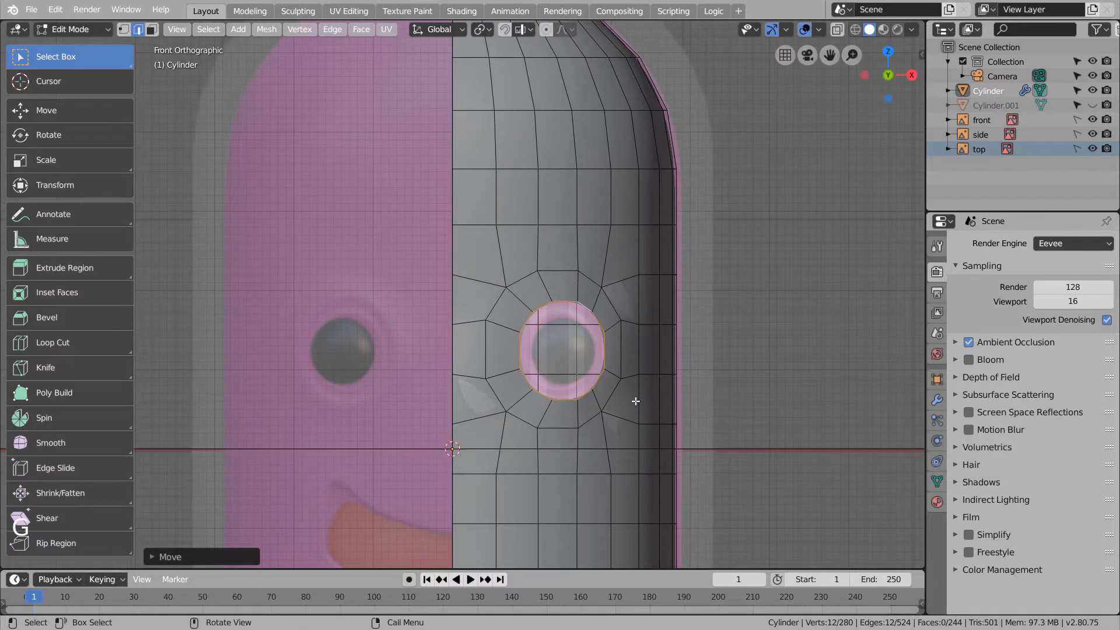
pyautogui.moveTo(635, 400); pyautogui.dragTo(603, 405, button='middle')
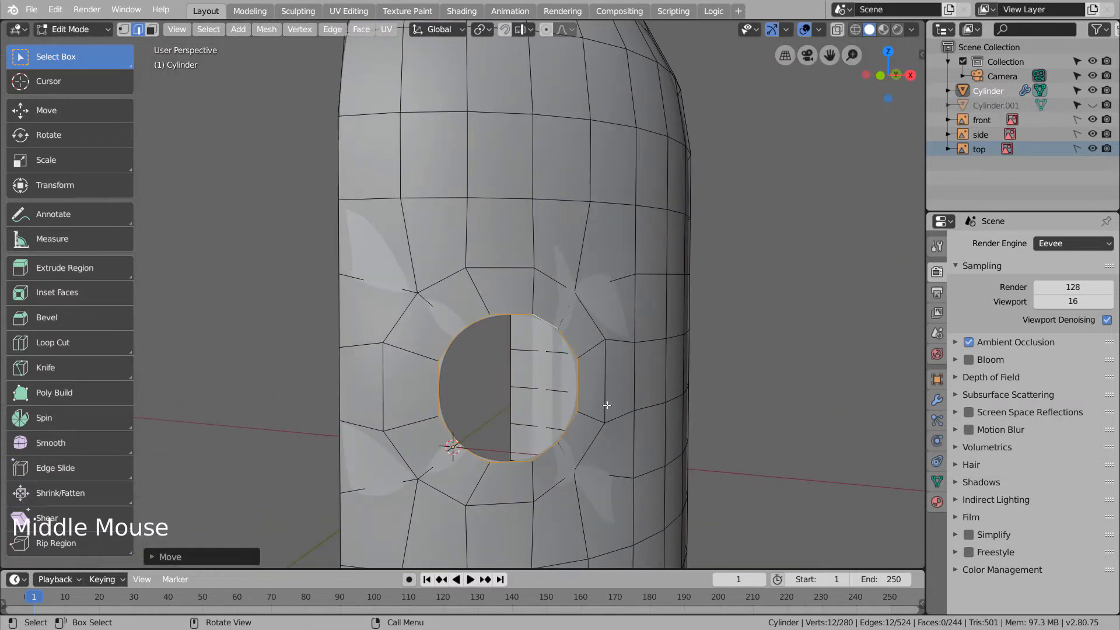
pyautogui.press('KP_1')
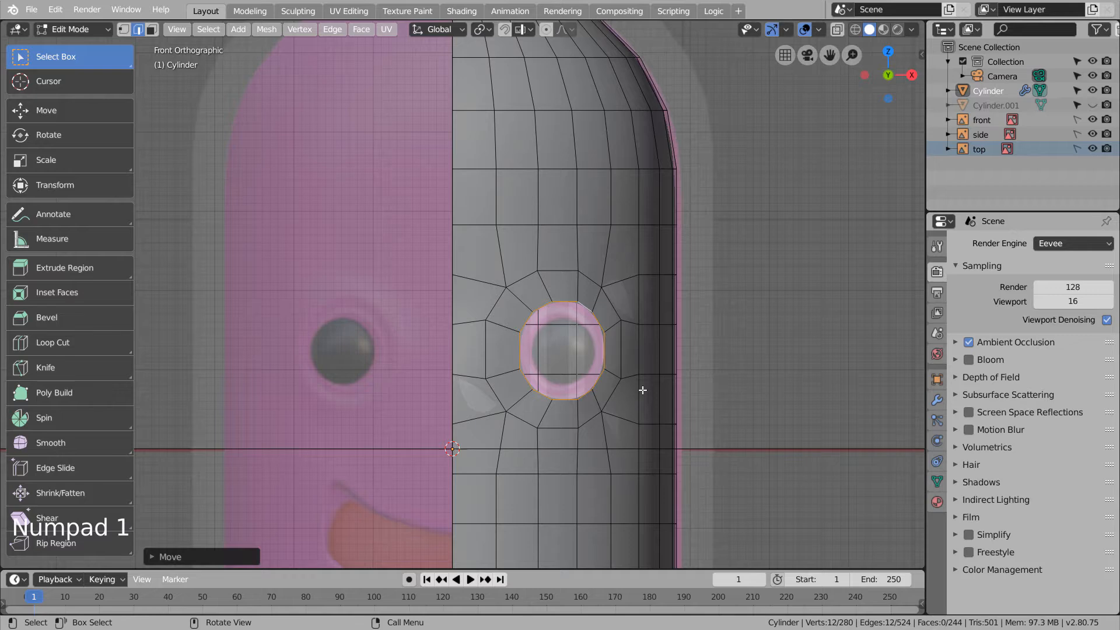
# - Extrude the ring a second time, shrink it, push it deeper and cap the socket with a face
pyautogui.press('e')
pyautogui.rightClick(642, 390)
pyautogui.press('s')
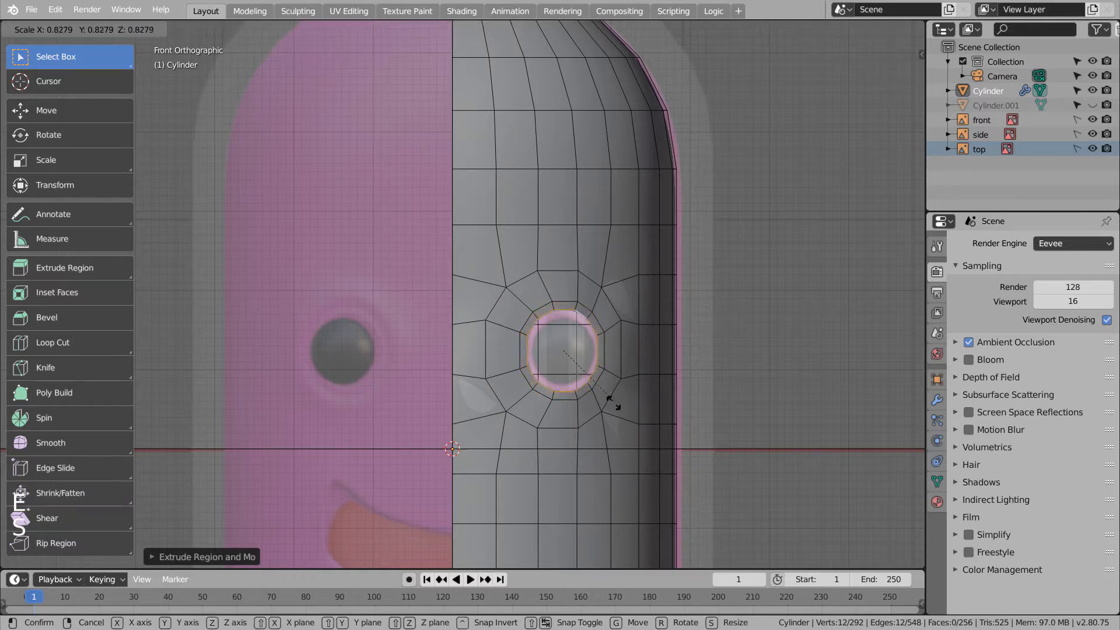
pyautogui.click(589, 408)
pyautogui.moveTo(592, 409); pyautogui.dragTo(425, 433, button='middle')
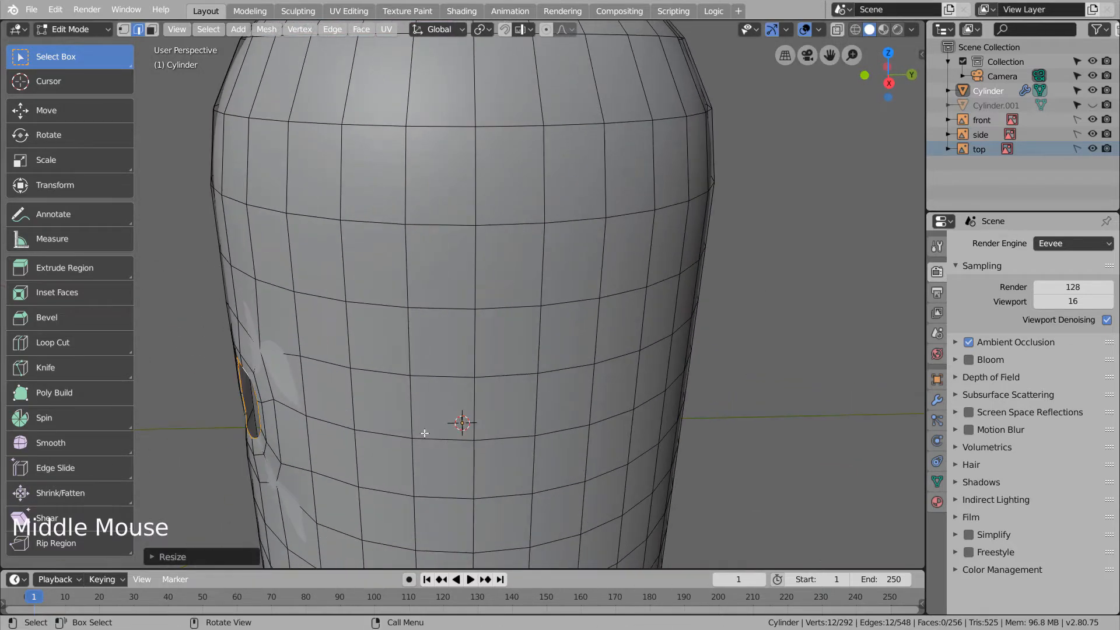
pyautogui.click(56, 110)
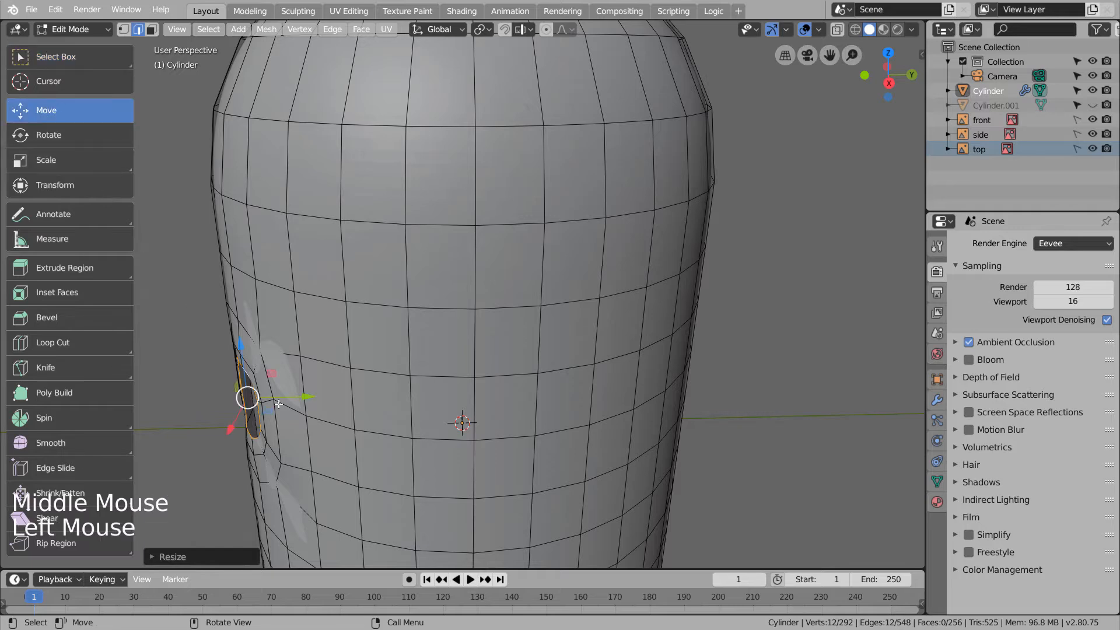
pyautogui.moveTo(279, 404); pyautogui.dragTo(298, 404)
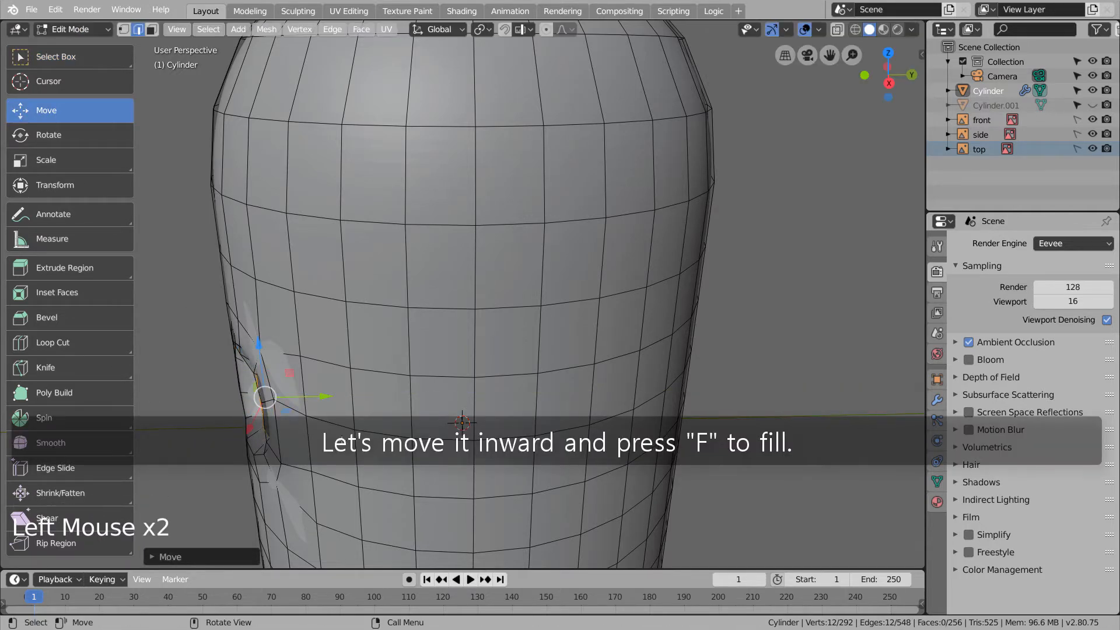
pyautogui.moveTo(297, 403); pyautogui.dragTo(418, 407, button='middle')
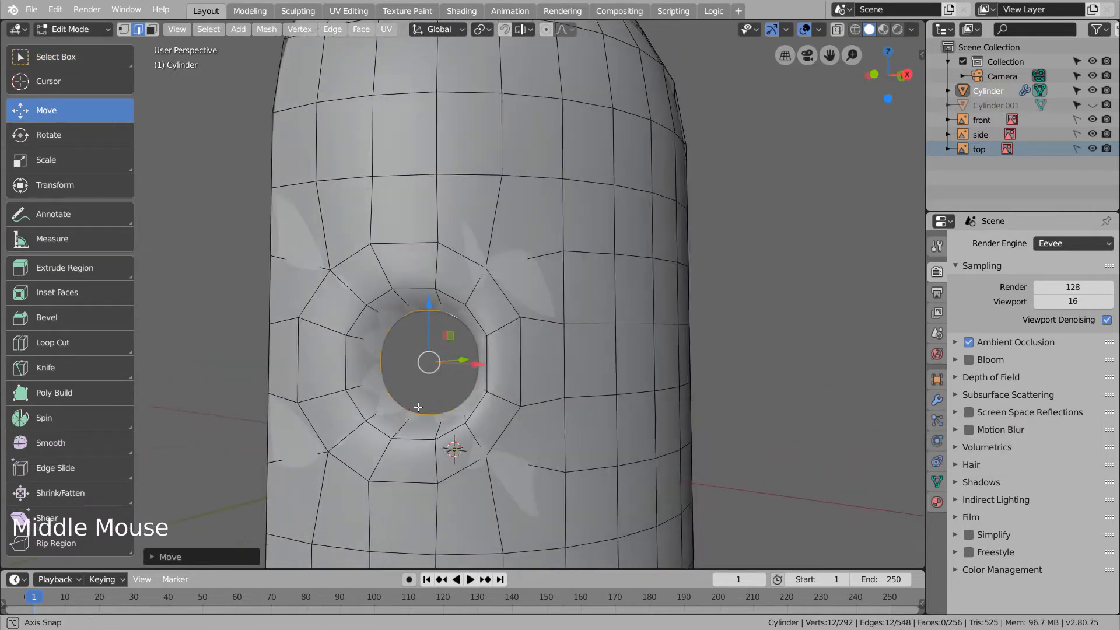
pyautogui.press('f')
# - Check the smoothed cylinder in Object Mode, then reselect it and resume editing in front view
pyautogui.press('Tab')
pyautogui.click(500, 246)
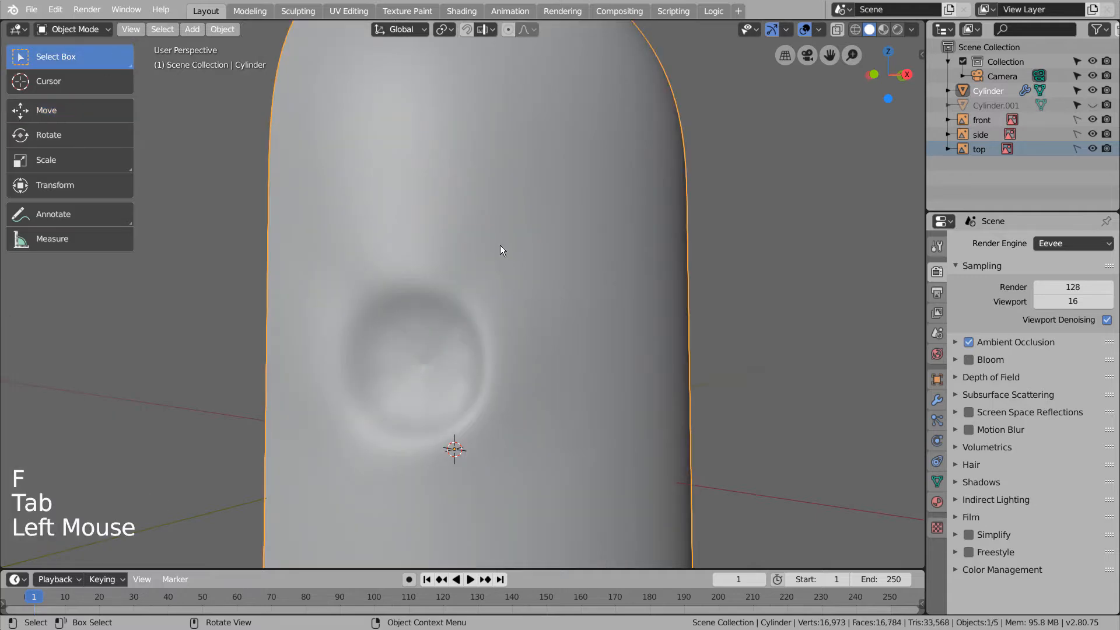
pyautogui.rightClick(500, 245)
pyautogui.press('Tab')
pyautogui.moveTo(522, 290); pyautogui.dragTo(572, 290, button='middle')
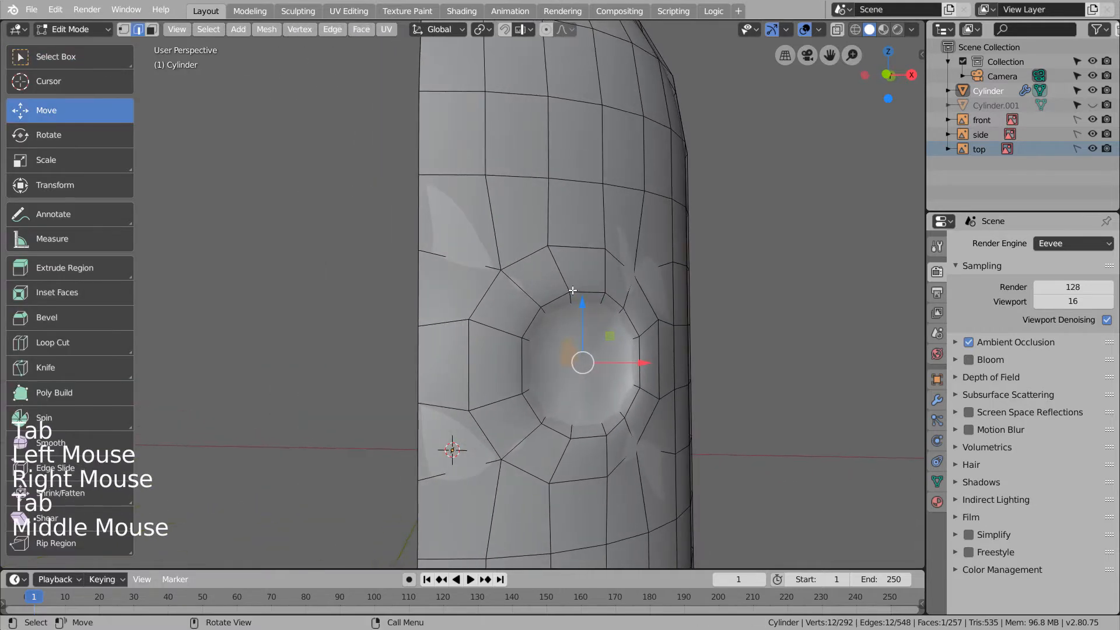
pyautogui.press('KP_1')
# - Add a UV Sphere, scale it down to eyeball size and shade it smooth
pyautogui.hotkey('shift', 'a')
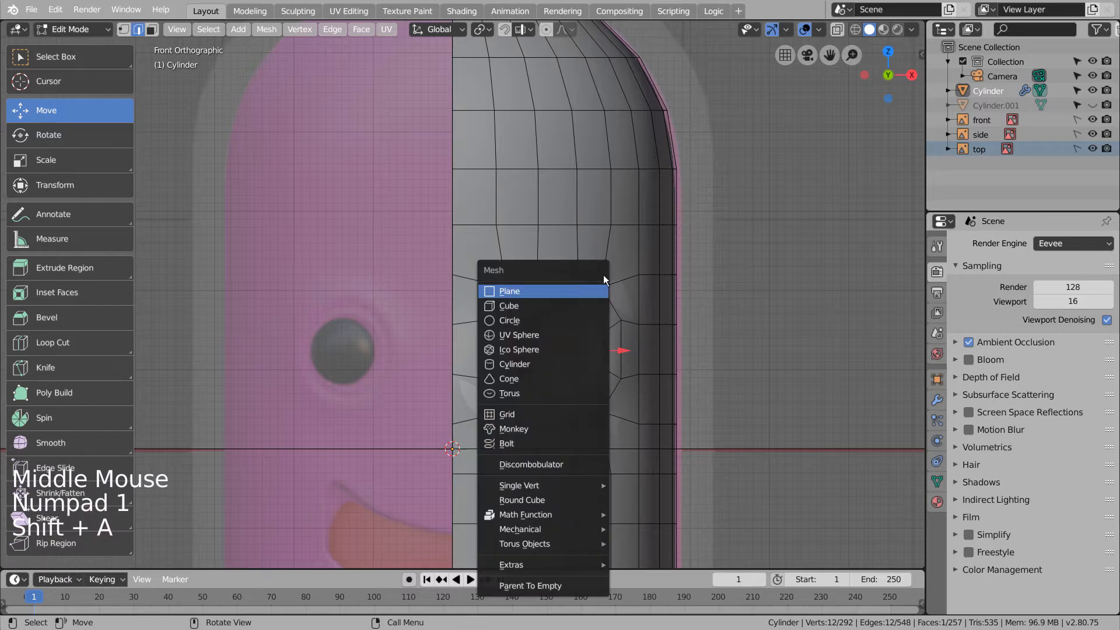
pyautogui.press('Tab')
pyautogui.hotkey('shift', 'a')
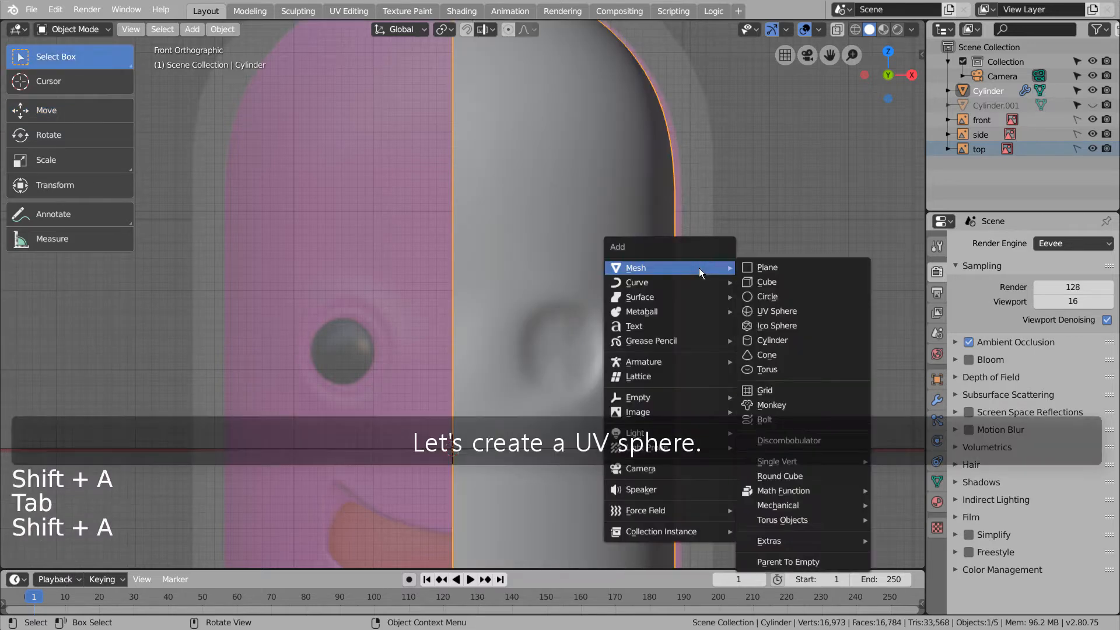
pyautogui.click(786, 310)
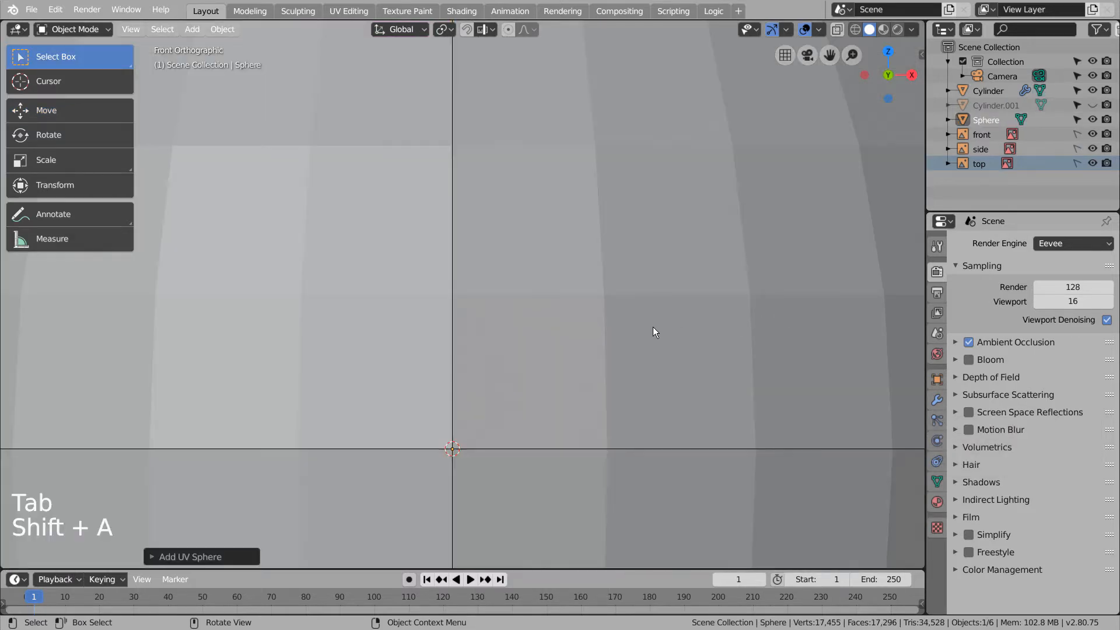
pyautogui.press('s')
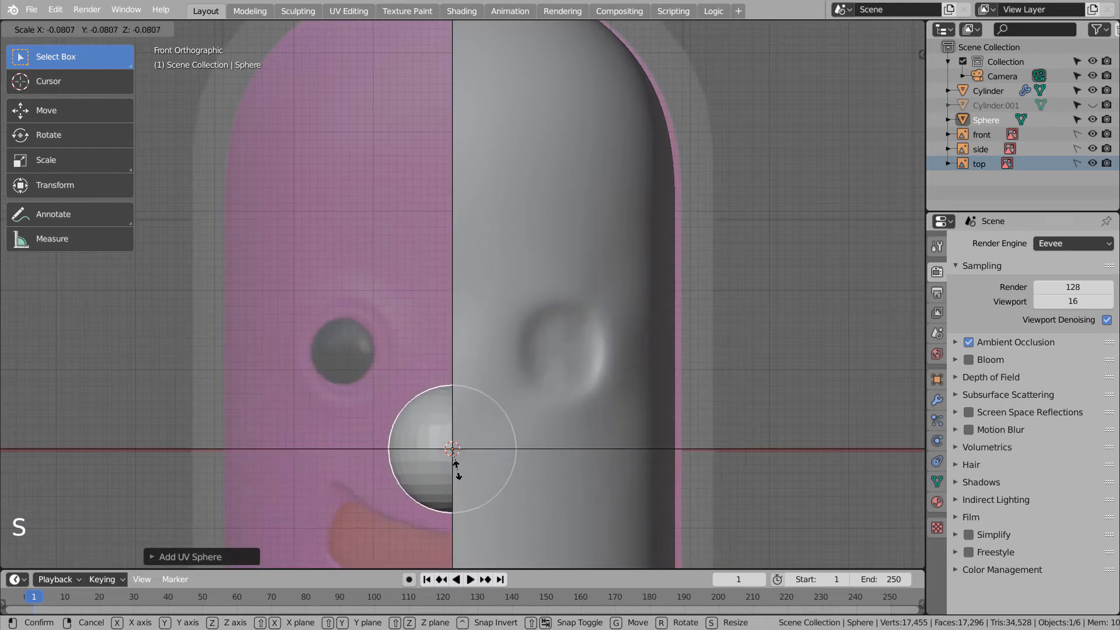
pyautogui.click(449, 453)
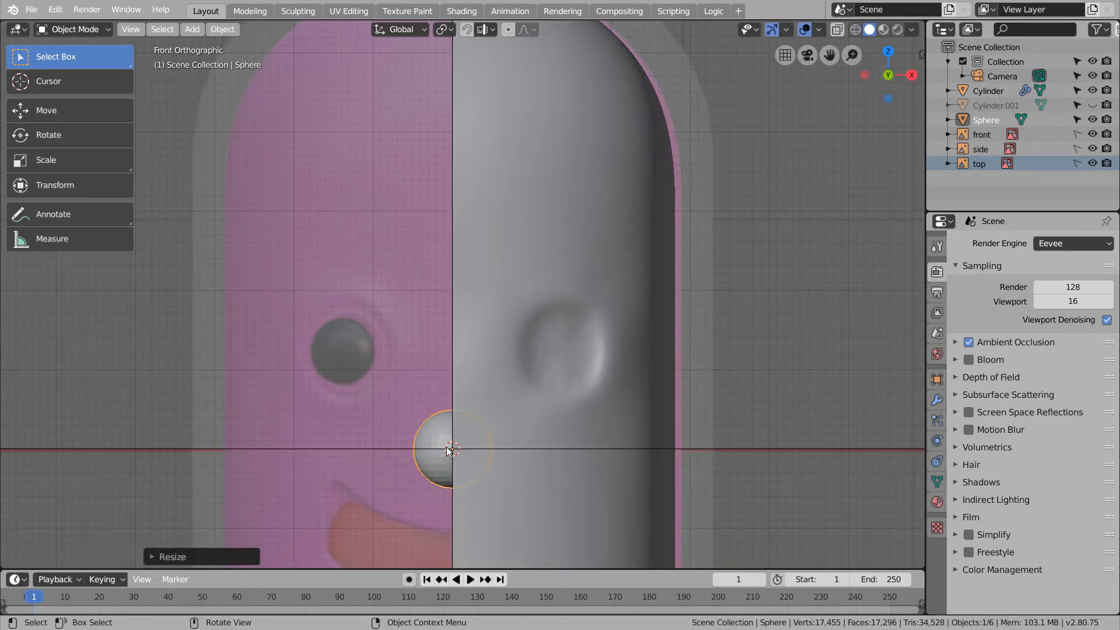
pyautogui.rightClick(447, 449)
pyautogui.click(434, 375)
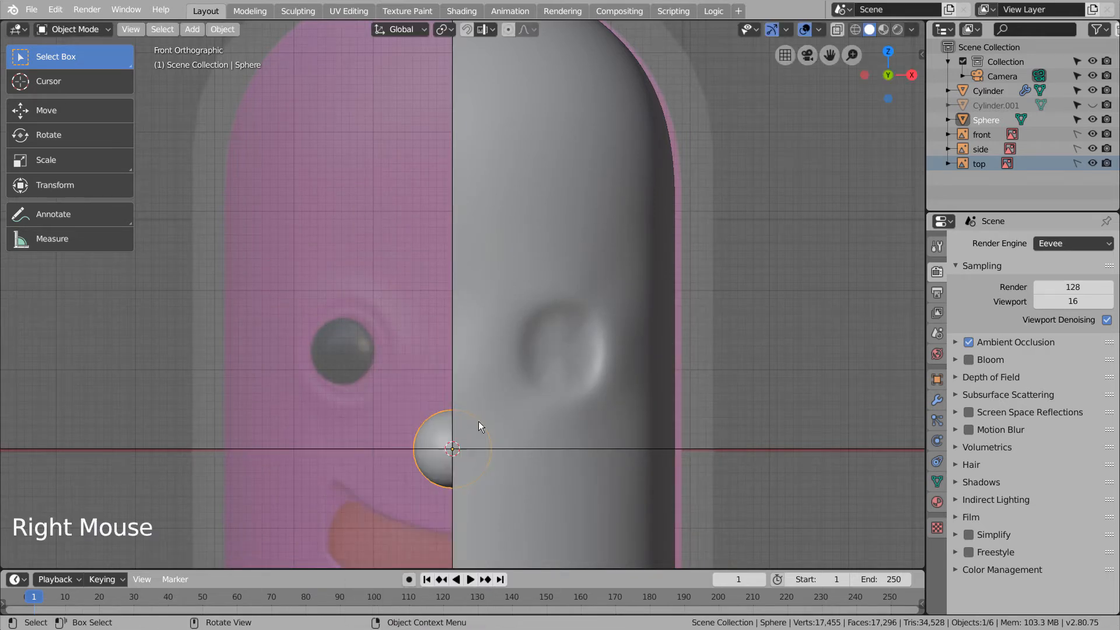
# - Move the sphere into the eye socket and push it deeper along Y to seat it
pyautogui.press('g')
pyautogui.click(582, 329)
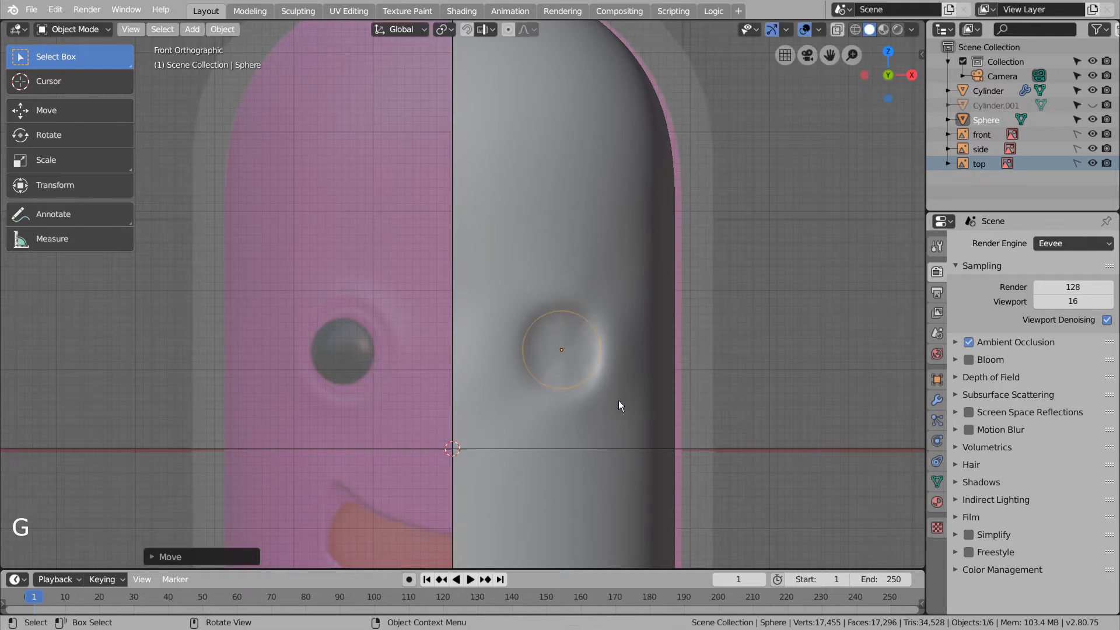
pyautogui.moveTo(618, 400); pyautogui.dragTo(496, 422, button='middle')
pyautogui.click(83, 121)
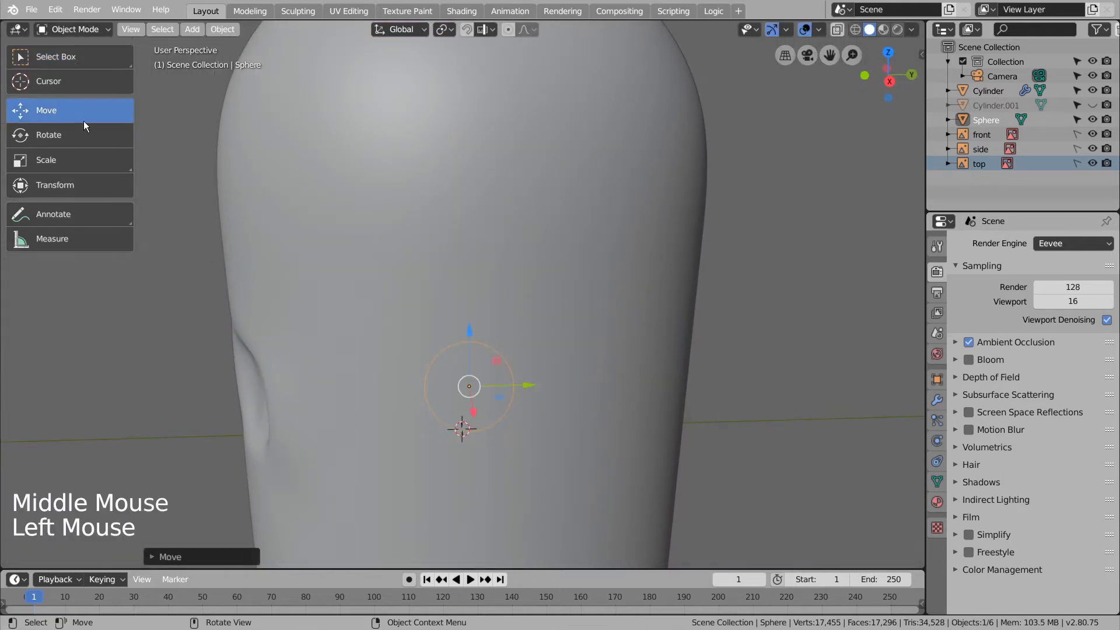
pyautogui.moveTo(514, 386); pyautogui.dragTo(314, 389)
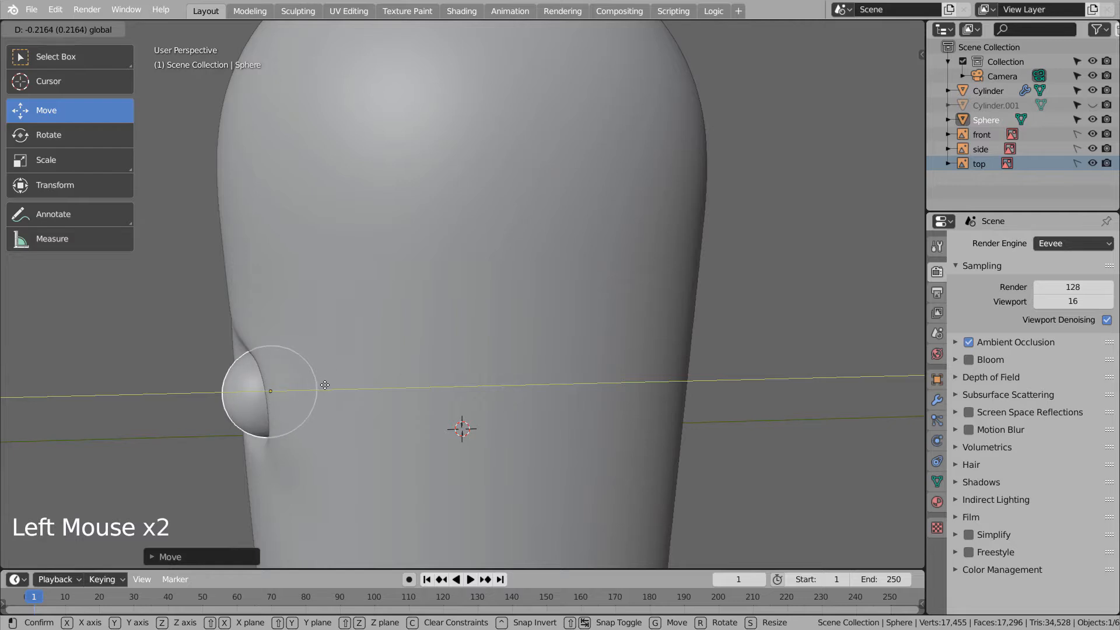
pyautogui.moveTo(395, 377); pyautogui.dragTo(376, 393, button='middle')
pyautogui.moveTo(343, 400); pyautogui.dragTo(331, 399)
pyautogui.moveTo(373, 392); pyautogui.dragTo(503, 368, button='middle')
pyautogui.press('KP_1')
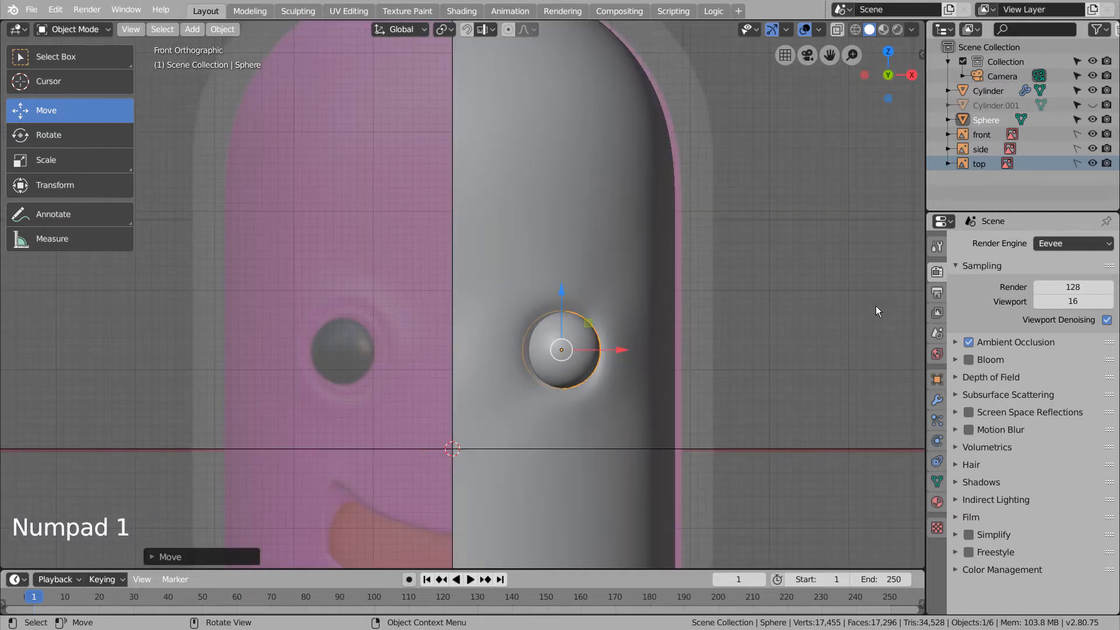
pyautogui.click(820, 334)
pyautogui.scroll(-5, 820, 334)
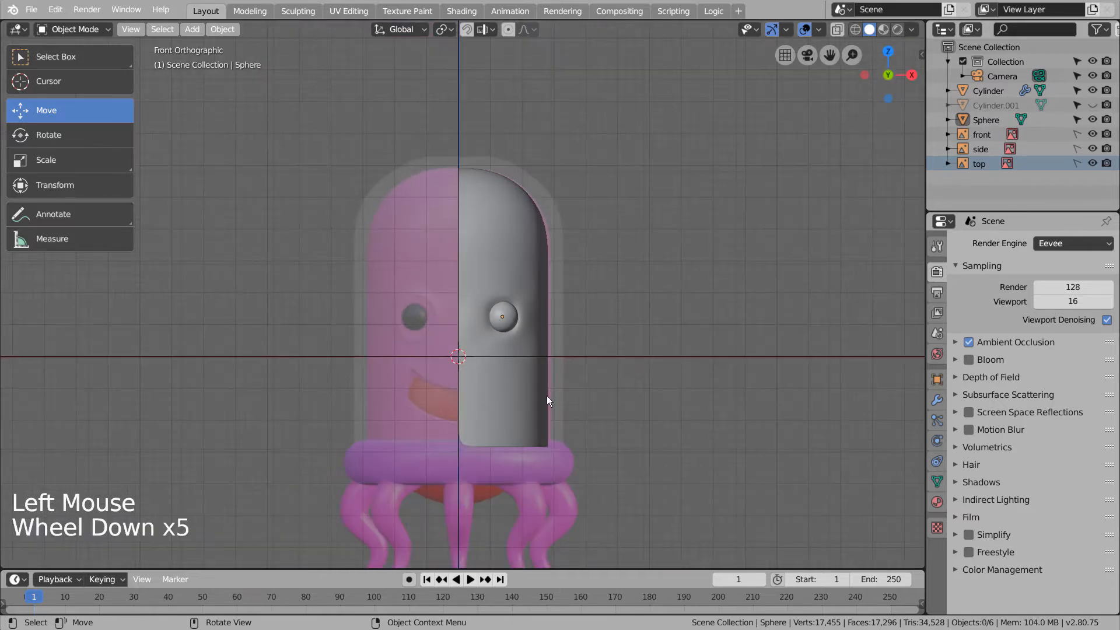
# - Add a Mirror modifier to the head Cylinder, kept above the Subdivision Surface modifier
pyautogui.click(514, 401)
pyautogui.press('Tab')
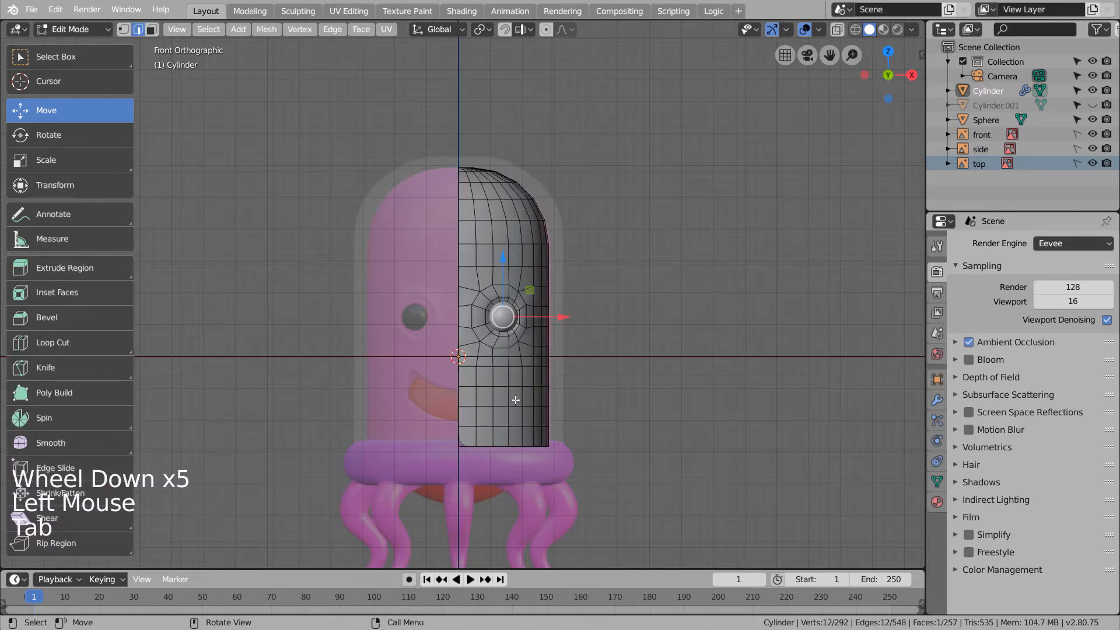
pyautogui.click(938, 400)
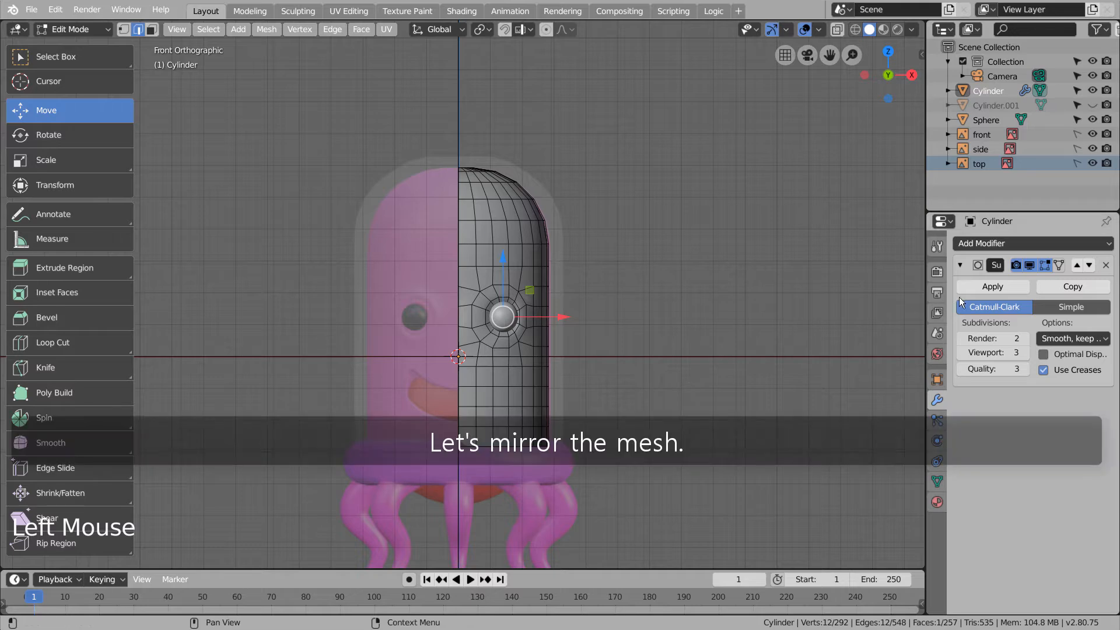
pyautogui.click(1037, 242)
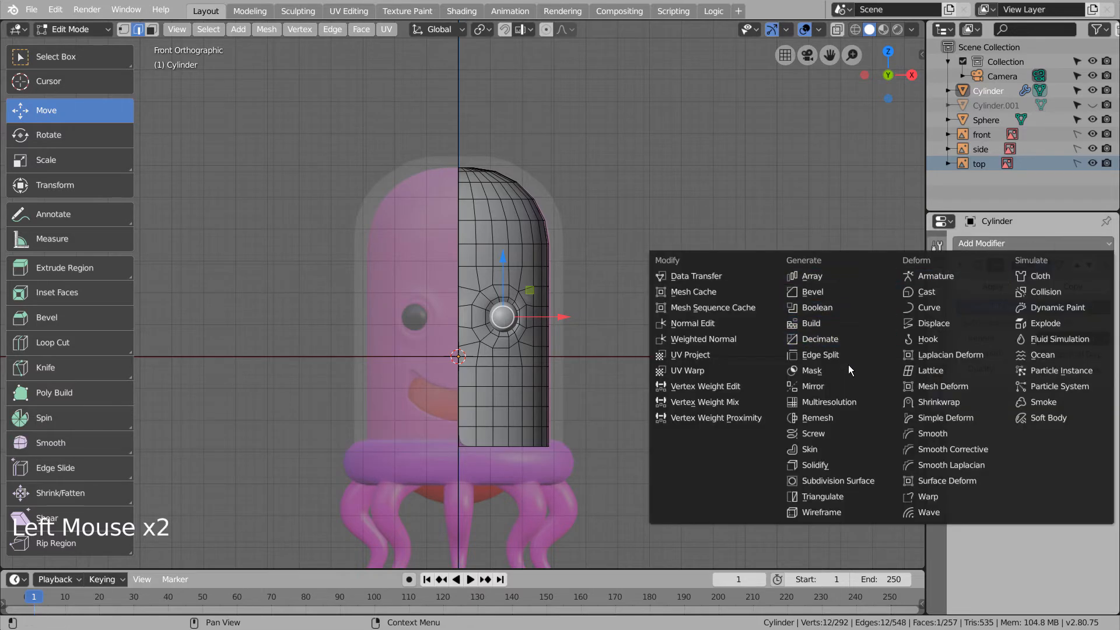
pyautogui.click(845, 386)
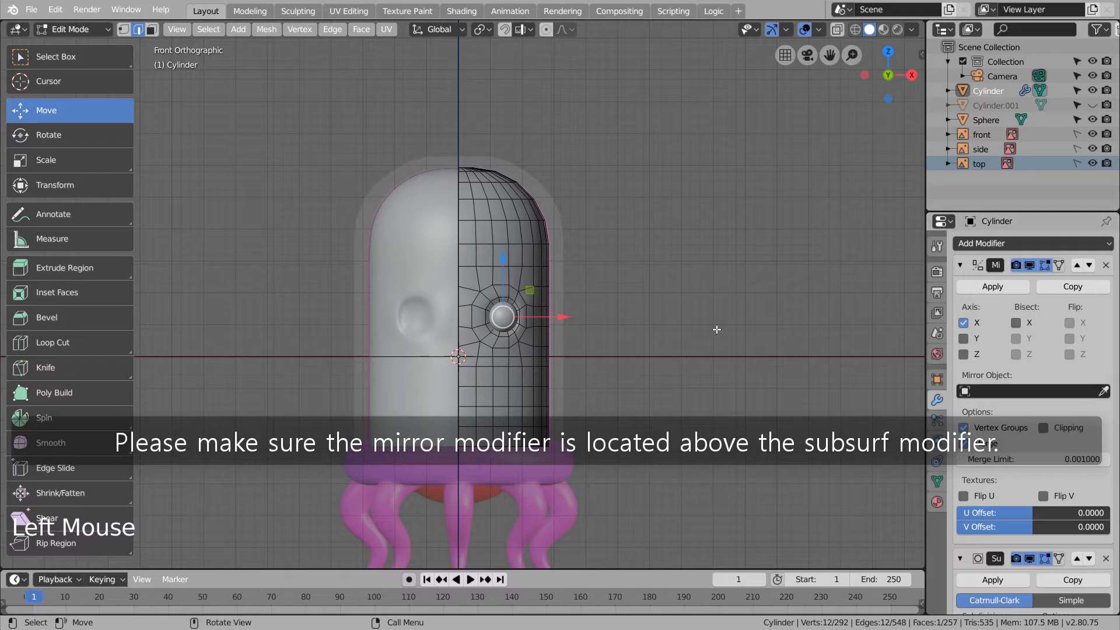
pyautogui.hotkey('shift', 'z')
pyautogui.hotkey('shift', 'z')
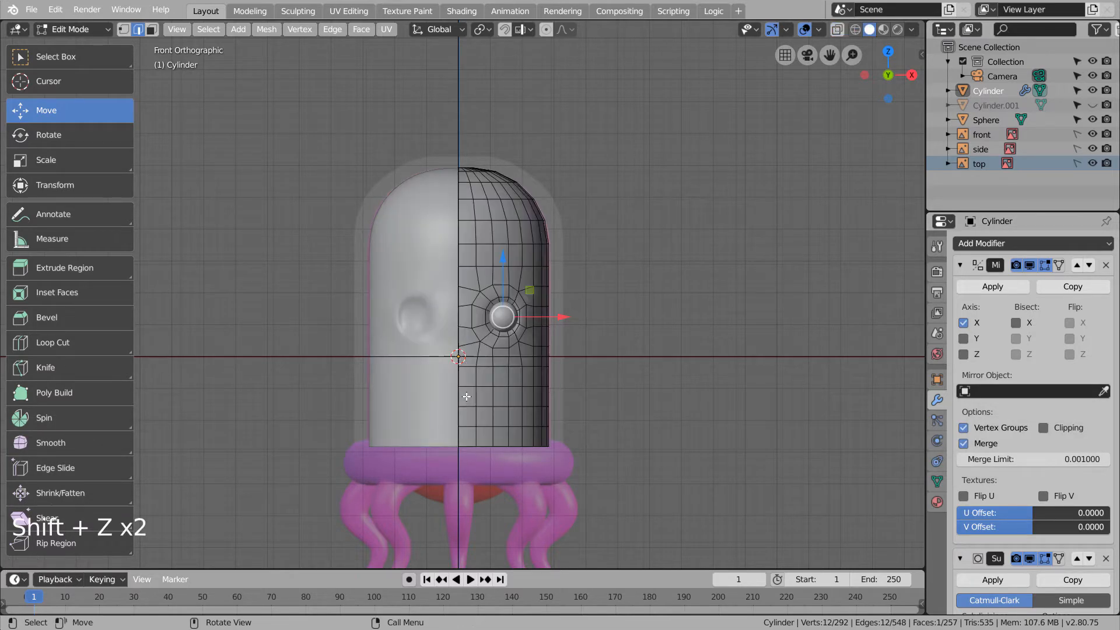
# - Delete six faces below the eye to open a mouth hole in the body
pyautogui.press('3')
pyautogui.press('c')
pyautogui.moveTo(467, 396); pyautogui.dragTo(488, 403)
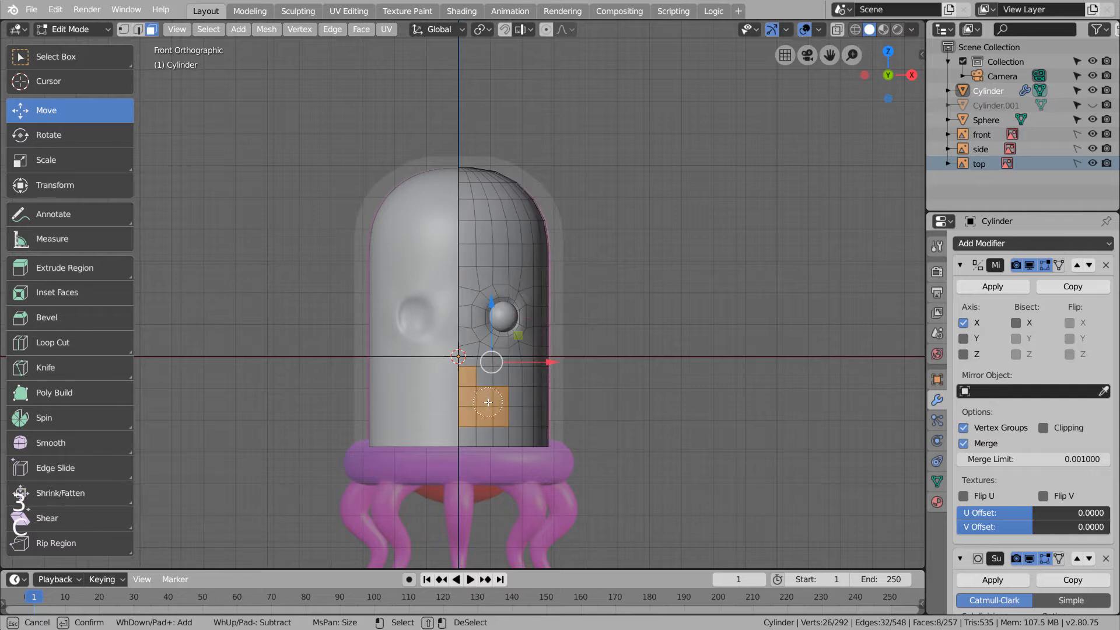
pyautogui.rightClick(595, 379)
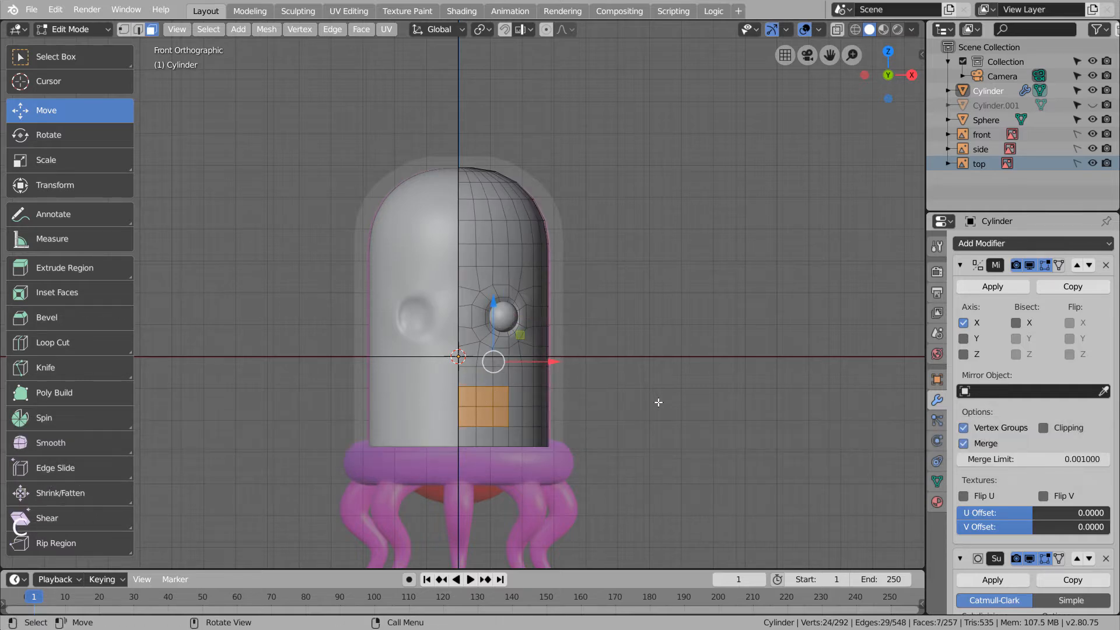
pyautogui.press('x')
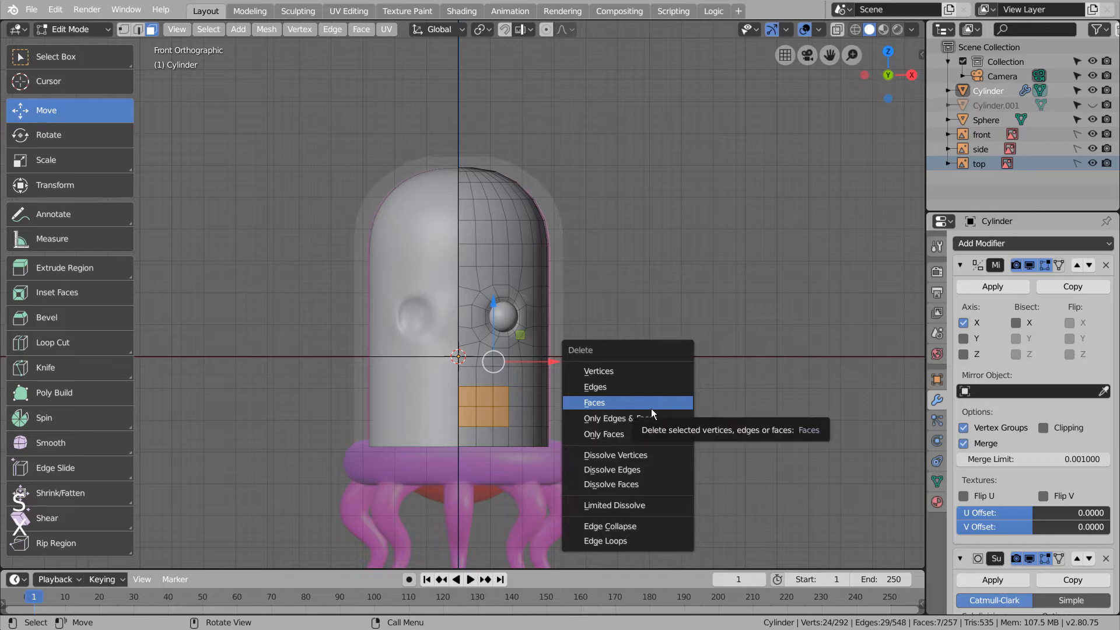
pyautogui.click(651, 409)
pyautogui.keyDown('shift'); pyautogui.moveTo(625, 424); pyautogui.dragTo(642, 394, button='middle'); pyautogui.keyUp('shift')
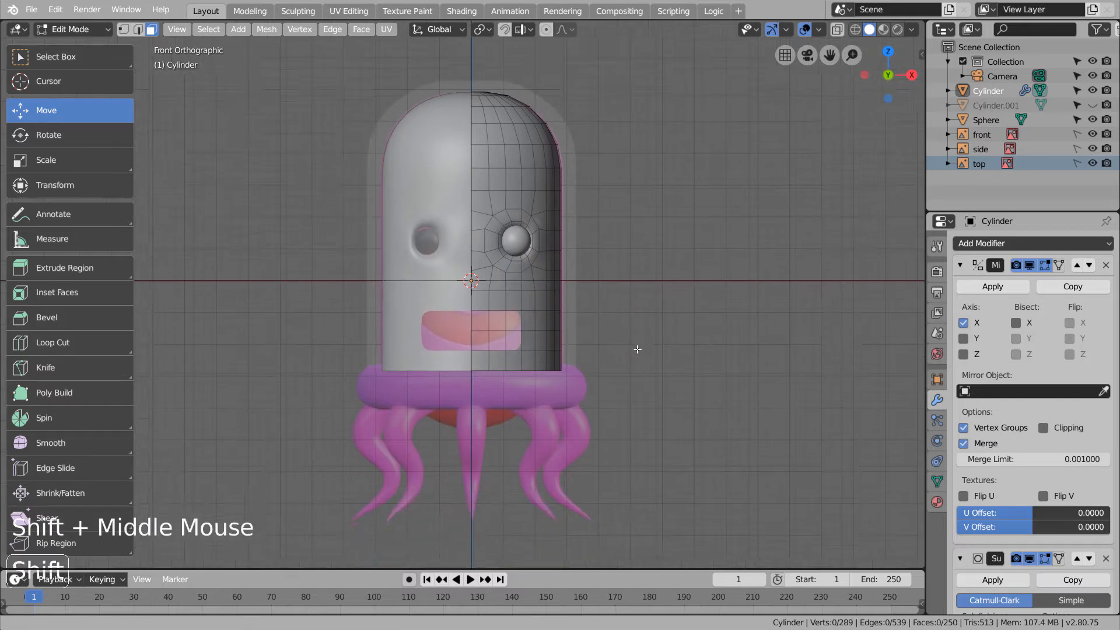
pyautogui.scroll(5, 593, 375)
pyautogui.press('Tab')
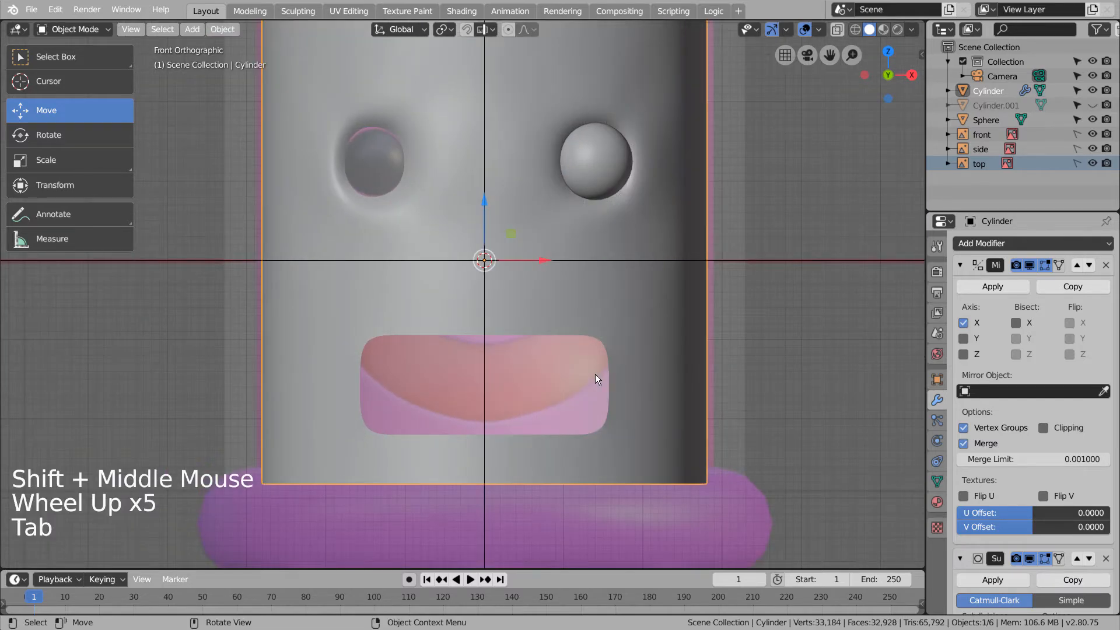
pyautogui.press('Tab')
pyautogui.hotkey('shift', 'z')
pyautogui.hotkey('shift', 'z')
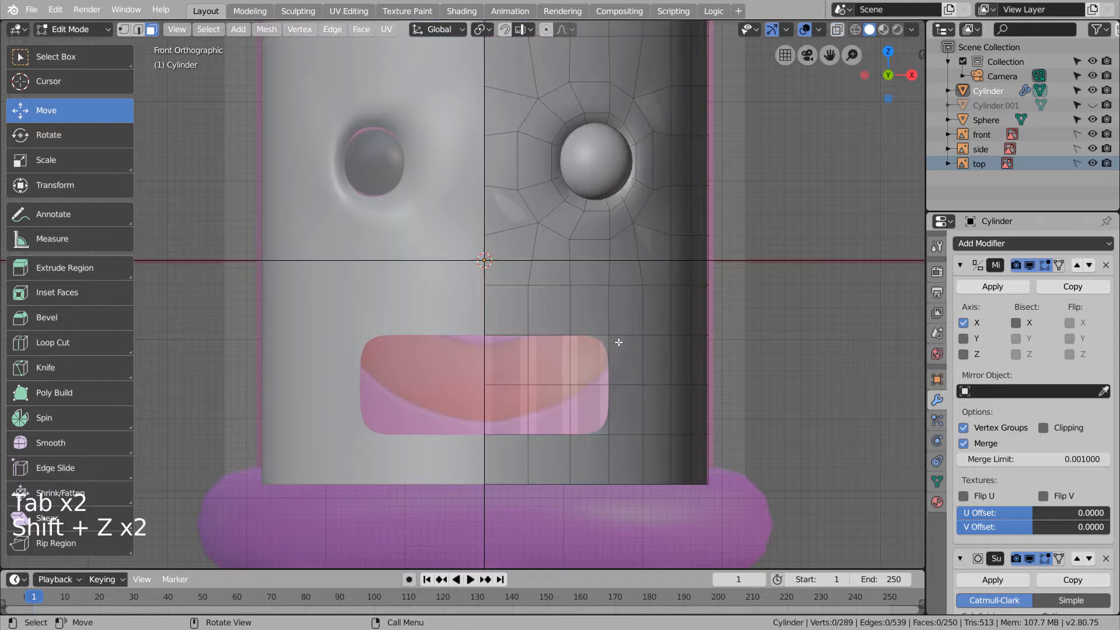
# - Move the mouth's top-edge and corner vertices along Z to start the smile shape
pyautogui.press('1')
pyautogui.click(485, 335)
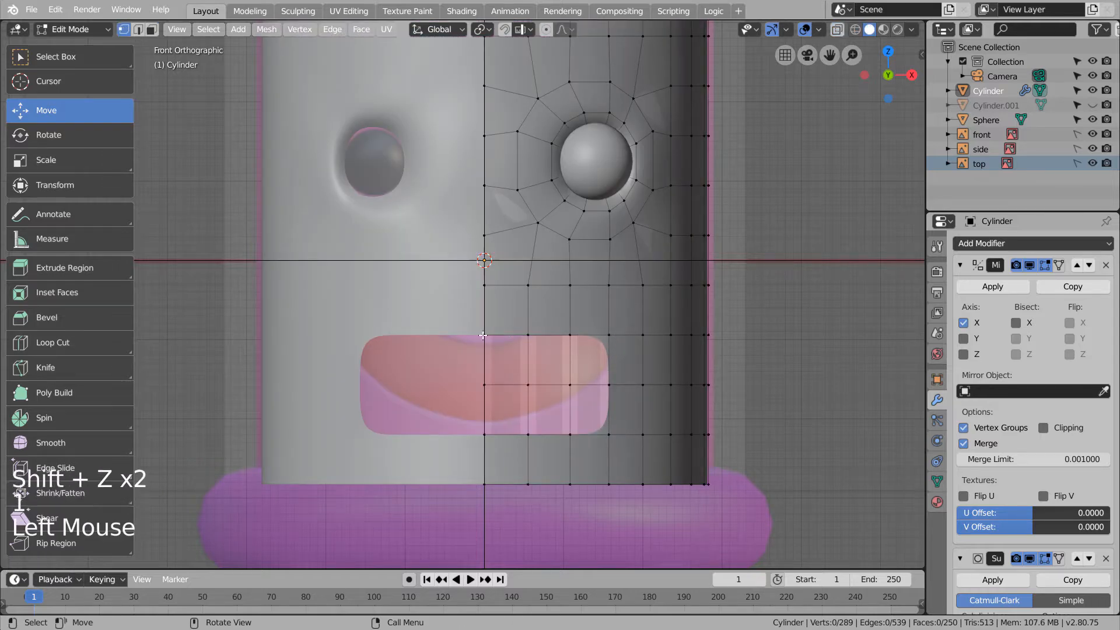
pyautogui.moveTo(479, 288); pyautogui.dragTo(477, 302)
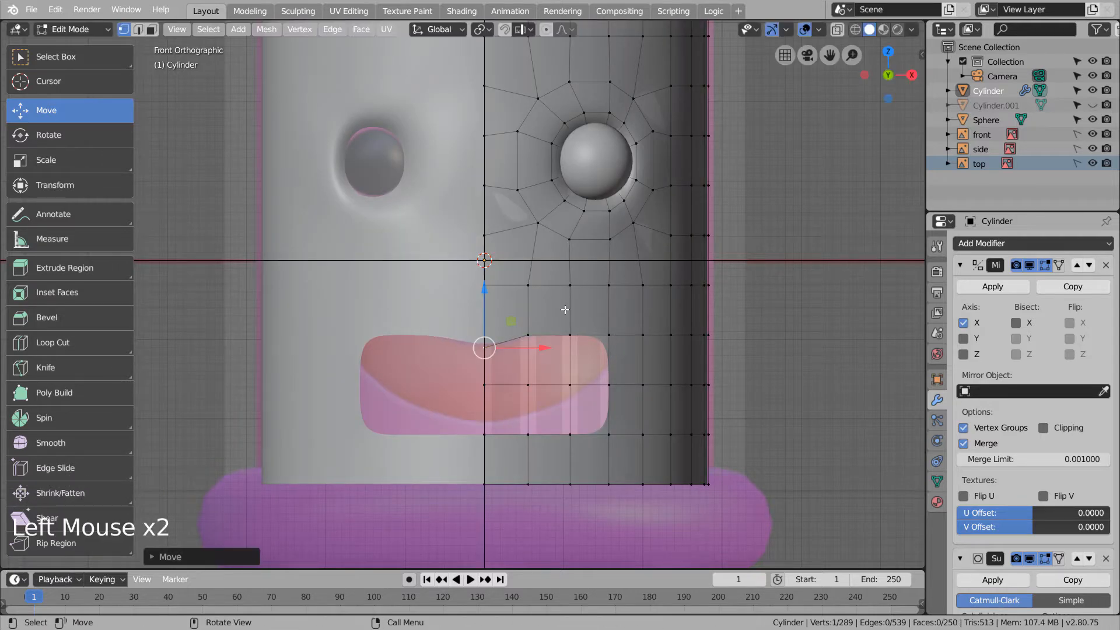
pyautogui.click(570, 285)
pyautogui.hotkey('shift', 'z')
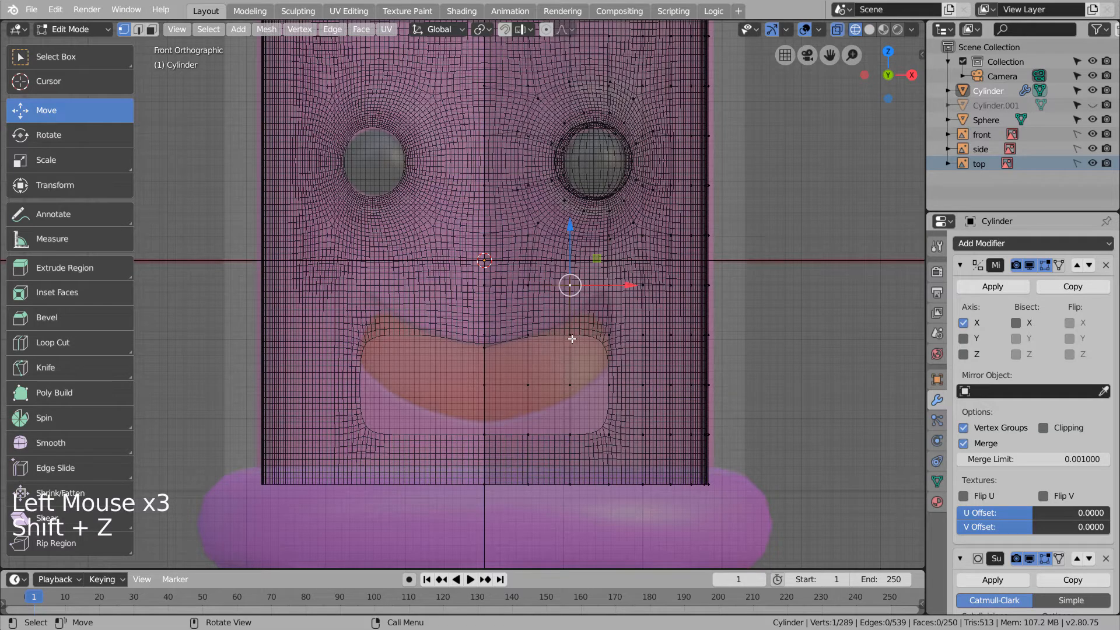
pyautogui.click(570, 336)
pyautogui.moveTo(566, 301); pyautogui.dragTo(617, 231)
pyautogui.click(610, 334)
pyautogui.hotkey('shift', 'z')
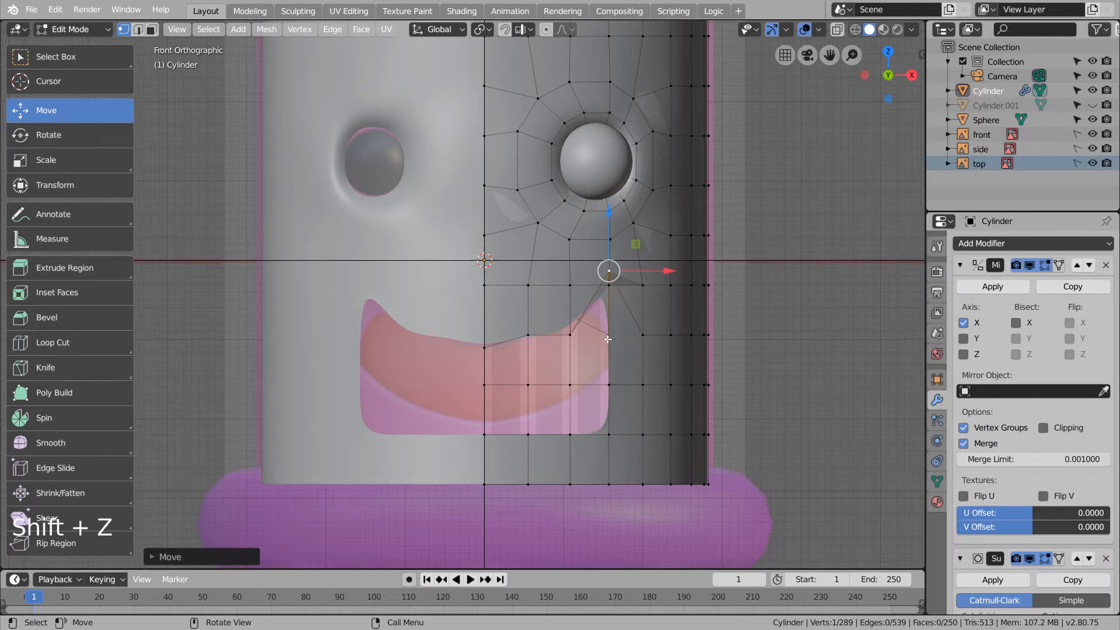
pyautogui.scroll(3, 608, 339)
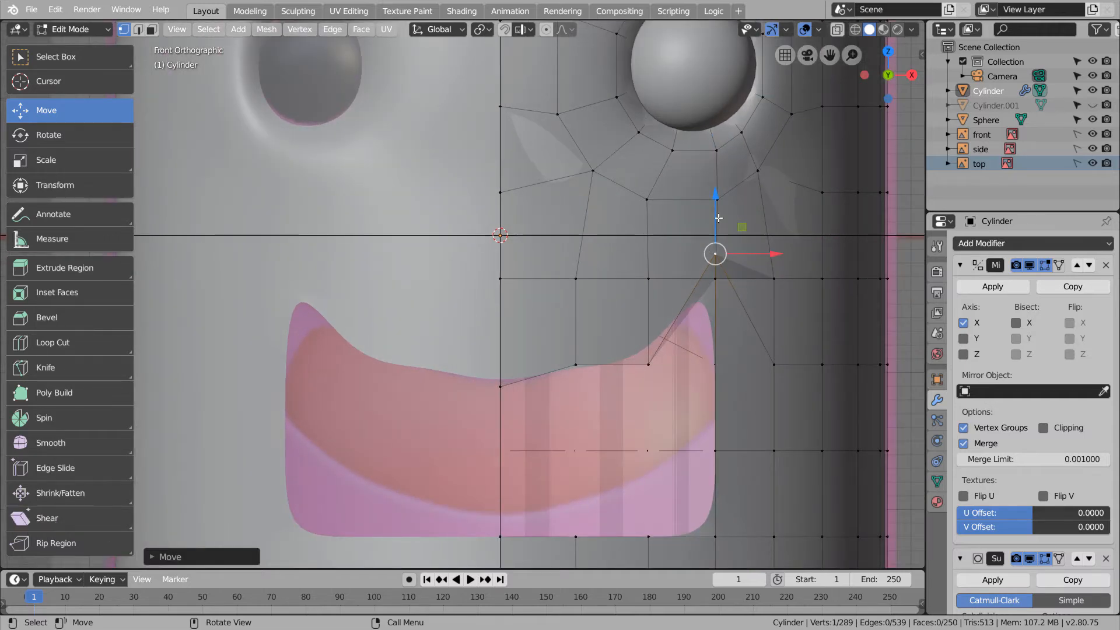
pyautogui.moveTo(718, 218); pyautogui.dragTo(718, 250)
# - Adjust the vertices on the mouth's side to follow the smile
pyautogui.click(715, 451)
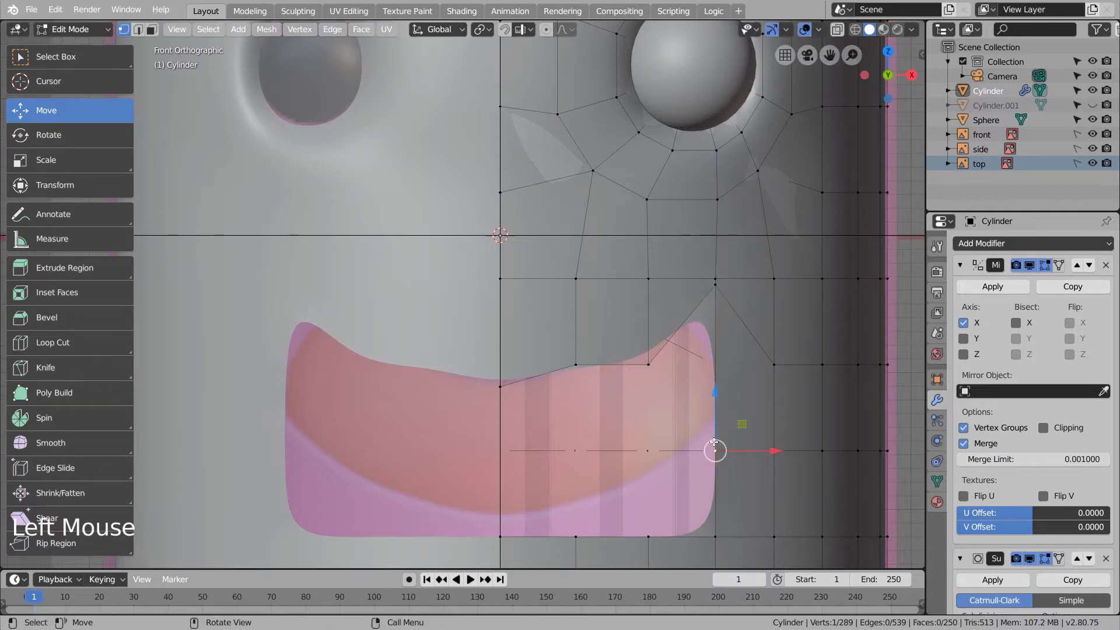
pyautogui.moveTo(722, 386); pyautogui.dragTo(718, 321)
pyautogui.click(715, 282)
pyautogui.moveTo(718, 265); pyautogui.dragTo(718, 268)
# - Raise the bottom mouth vertices from corner to centre into a curve, then exit Edit Mode
pyautogui.click(713, 518)
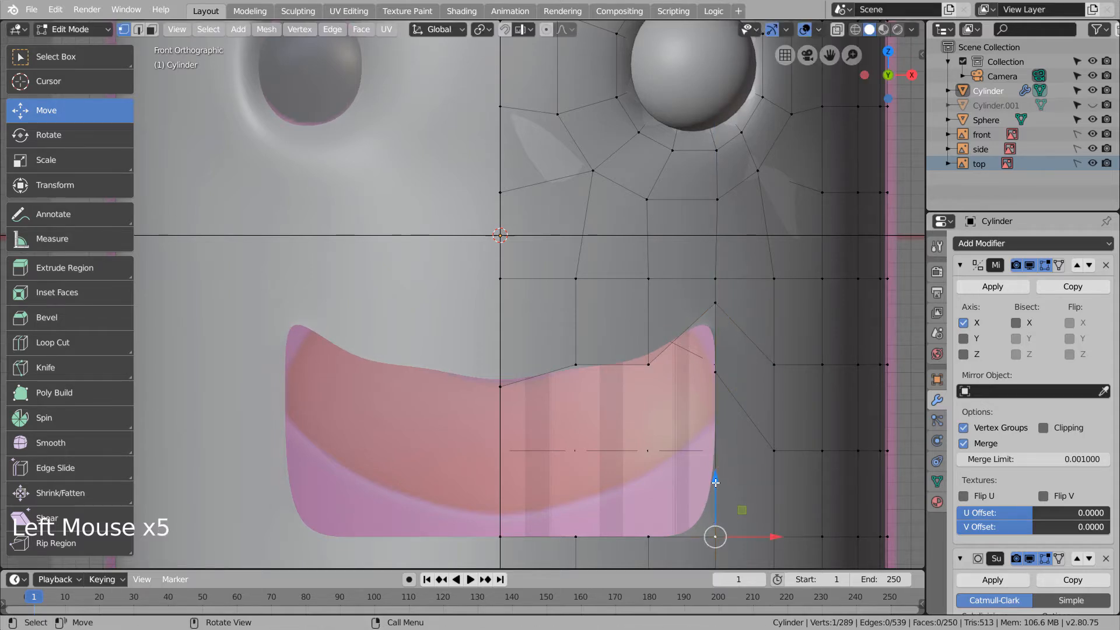
pyautogui.moveTo(715, 482); pyautogui.dragTo(718, 379)
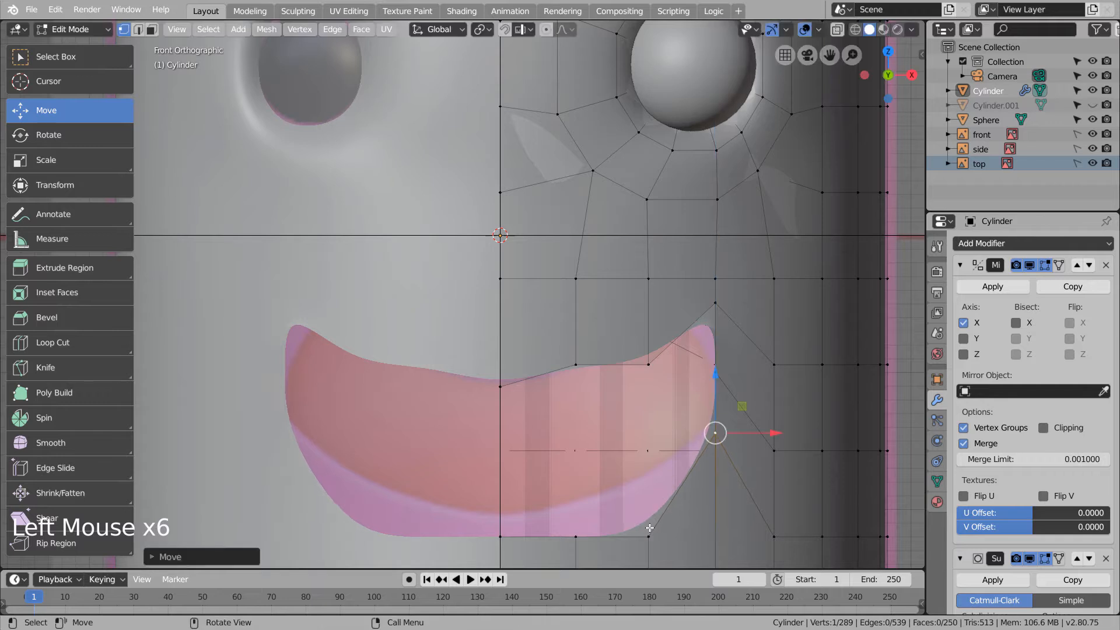
pyautogui.click(650, 530)
pyautogui.moveTo(650, 482); pyautogui.dragTo(655, 421)
pyautogui.click(575, 532)
pyautogui.moveTo(575, 482); pyautogui.dragTo(580, 448)
pyautogui.click(502, 532)
pyautogui.moveTo(506, 496); pyautogui.dragTo(524, 476)
pyautogui.scroll(-2, 707, 412)
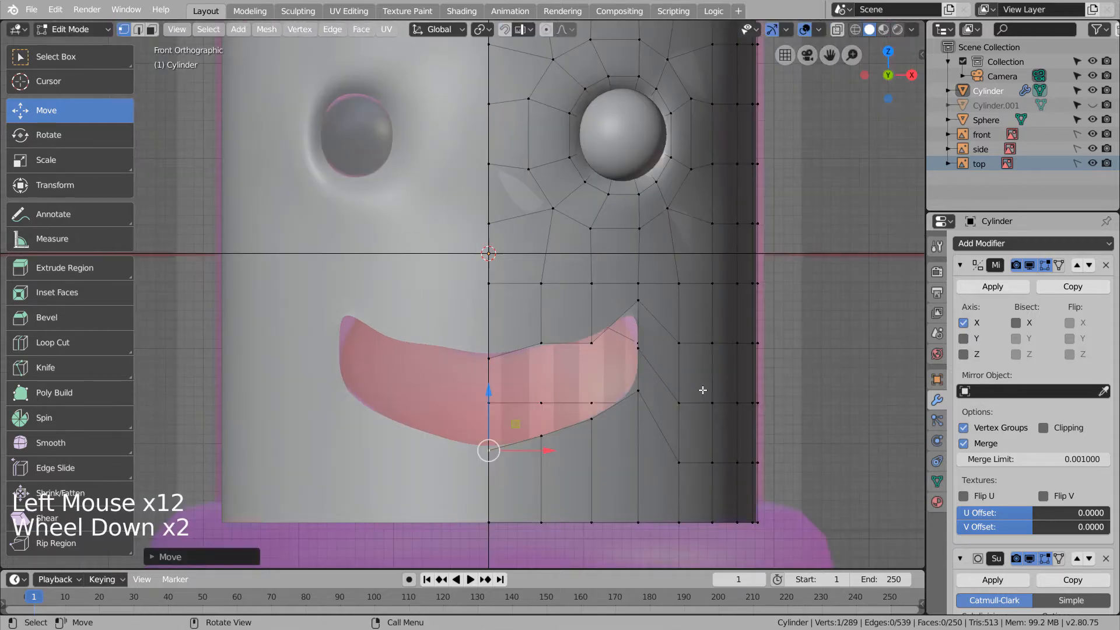
pyautogui.press('Tab')
pyautogui.scroll(-2, 694, 403)
pyautogui.moveTo(691, 398); pyautogui.dragTo(624, 214, button='middle')
# - Add a Mirror modifier to the eyeball Sphere with the Cylinder as mirror object
pyautogui.click(601, 138)
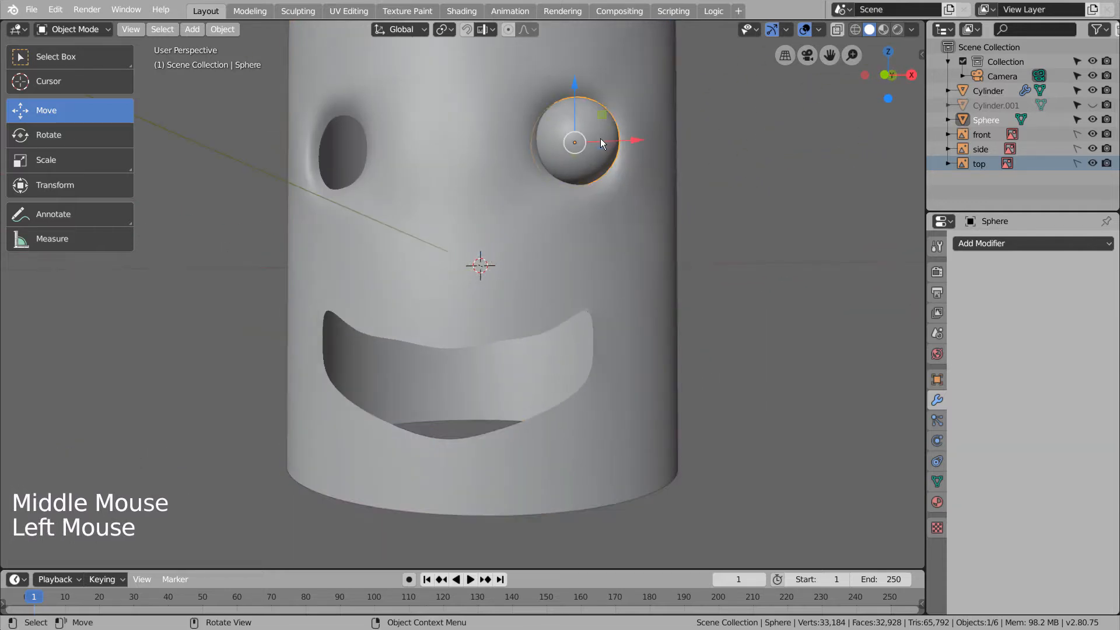
pyautogui.click(1034, 245)
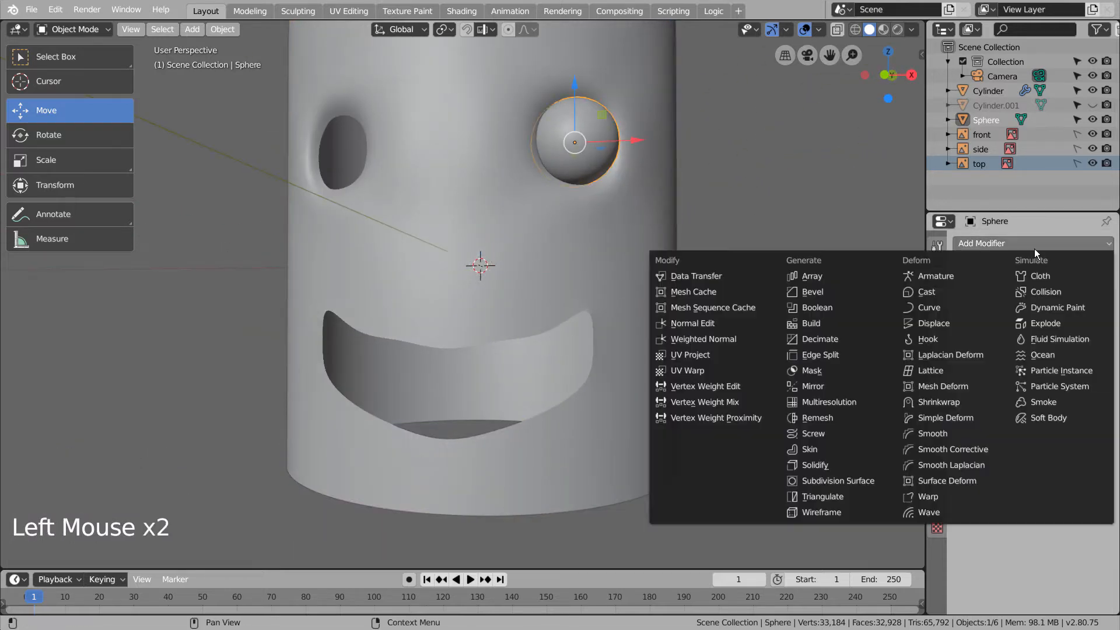
pyautogui.click(836, 385)
pyautogui.click(1101, 391)
pyautogui.click(569, 302)
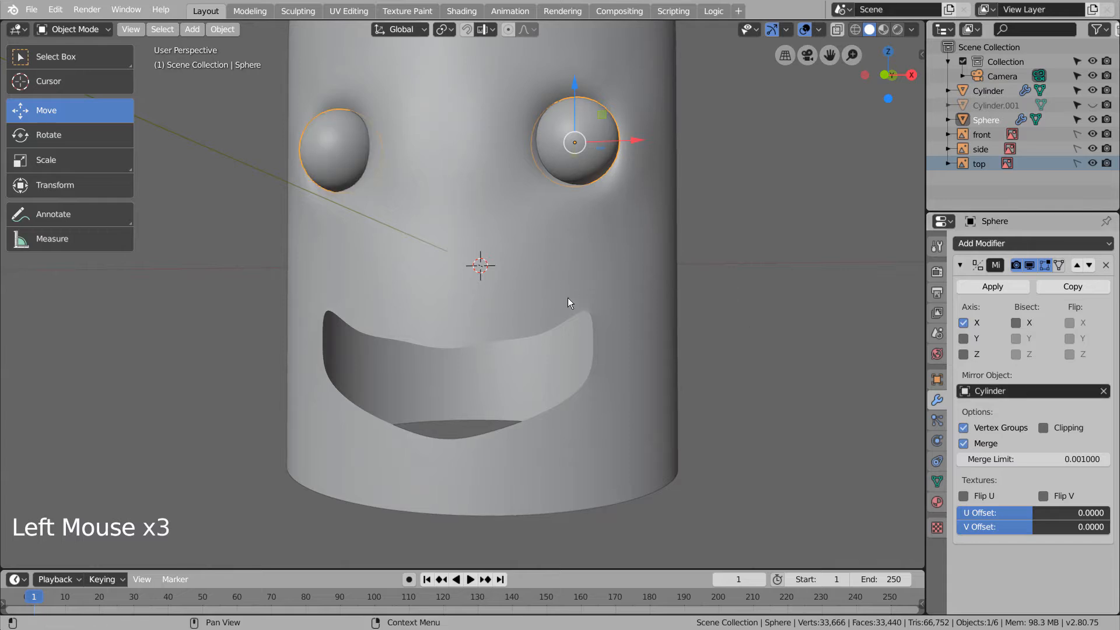
pyautogui.moveTo(569, 301); pyautogui.dragTo(533, 409, button='middle')
# - Select the Cylinder body and enter Edit Mode
pyautogui.click(793, 351)
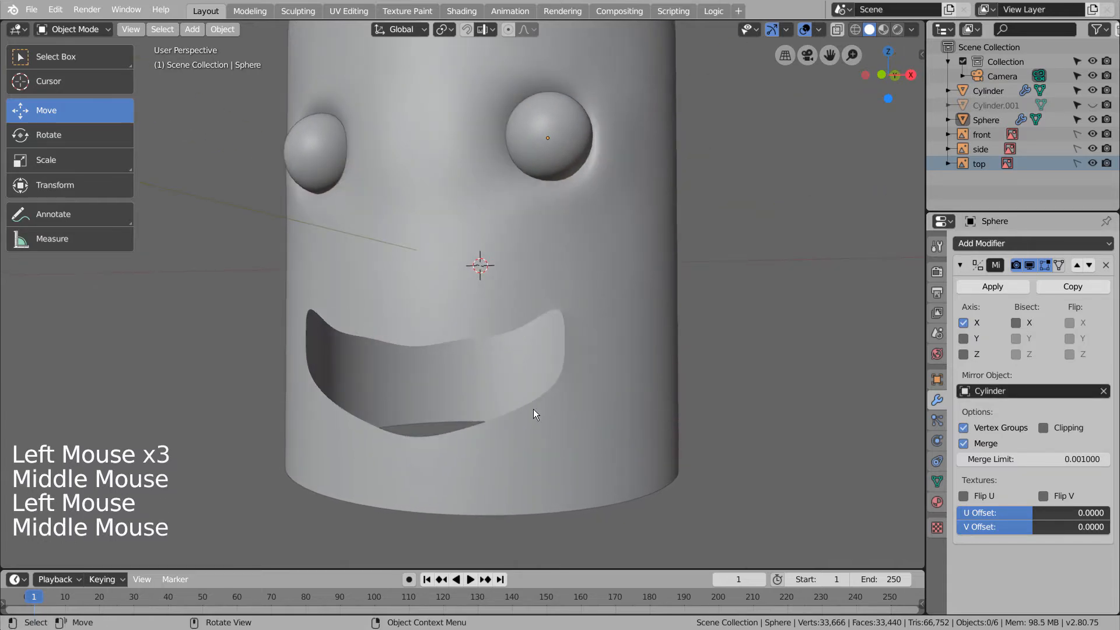
pyautogui.click(516, 408)
pyautogui.press('Tab')
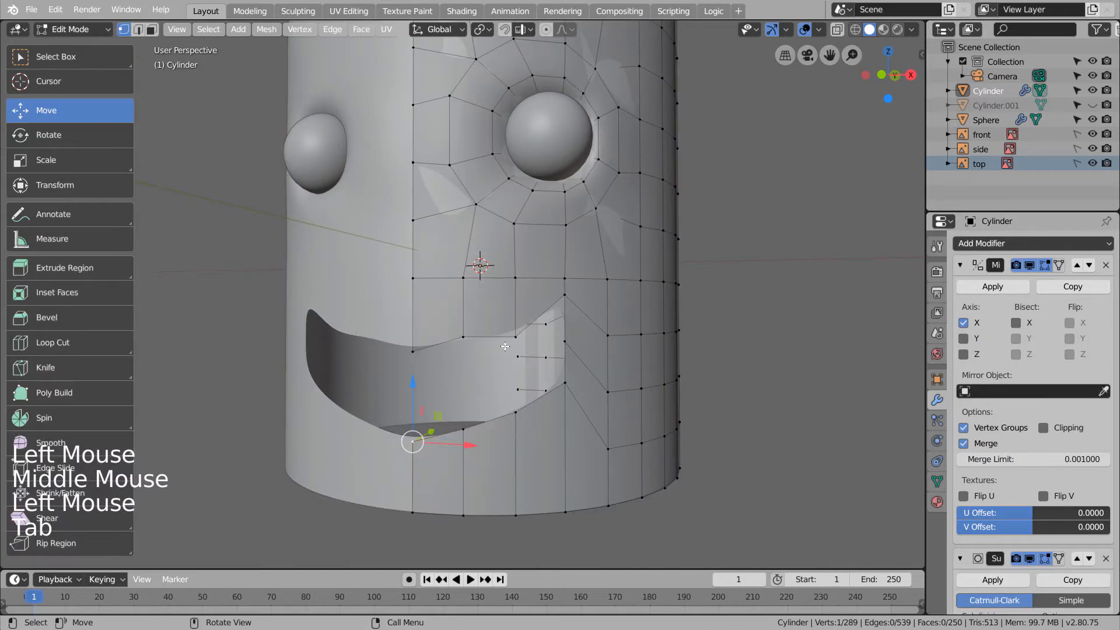
# - Select the mouth's edge loop and extrude it inward along Y
pyautogui.press('2')
pyautogui.keyDown('alt'); pyautogui.click(446, 344); pyautogui.keyUp('alt')
pyautogui.moveTo(445, 344); pyautogui.dragTo(444, 390, button='middle')
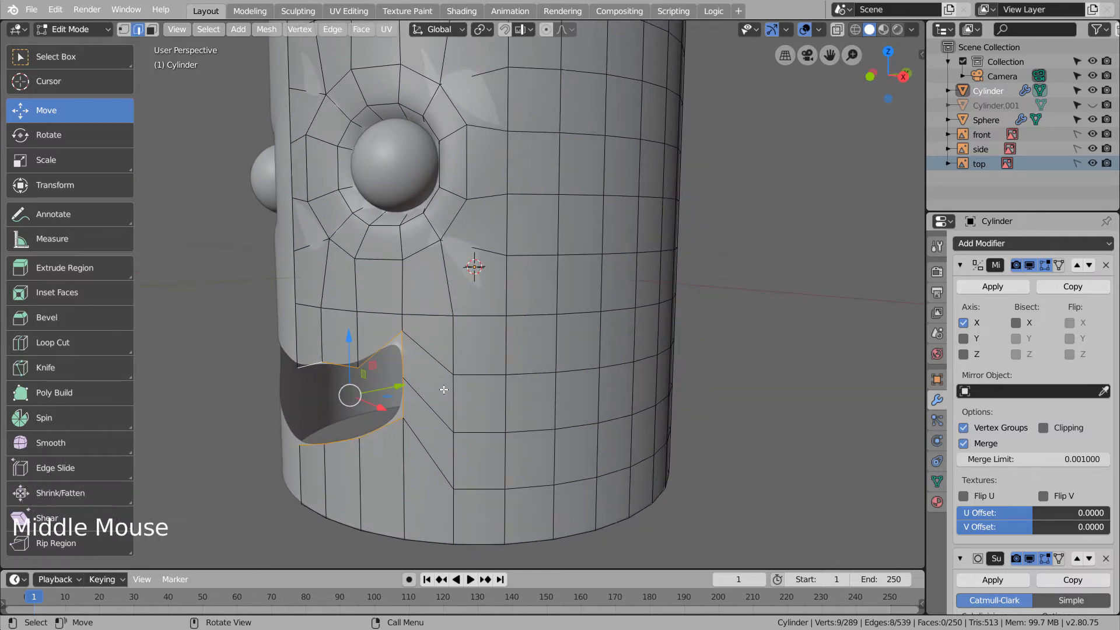
pyautogui.press('e')
pyautogui.press('y')
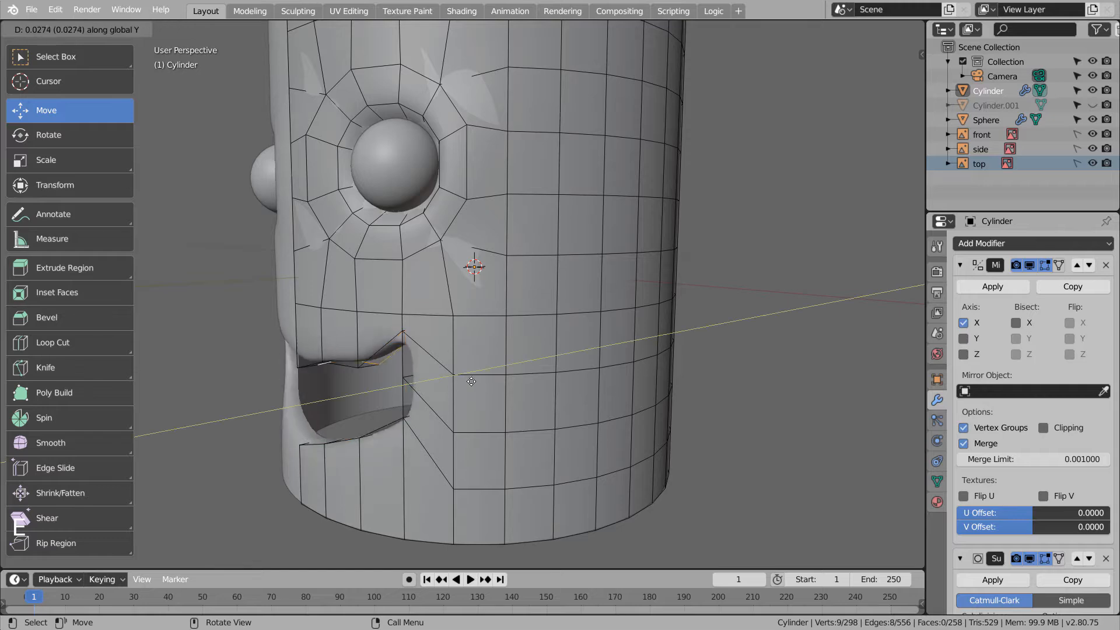
pyautogui.click(522, 369)
pyautogui.moveTo(505, 412); pyautogui.dragTo(665, 412, button='middle')
pyautogui.press('Tab')
# - Undo that extrusion and re-extrude the mouth loop inward with an extra rim loop
pyautogui.click(750, 389)
pyautogui.hotkey('ctrl', 'z')
pyautogui.hotkey('ctrl', 'z')
pyautogui.hotkey('ctrl', 'z')
pyautogui.hotkey('ctrl', 'z')
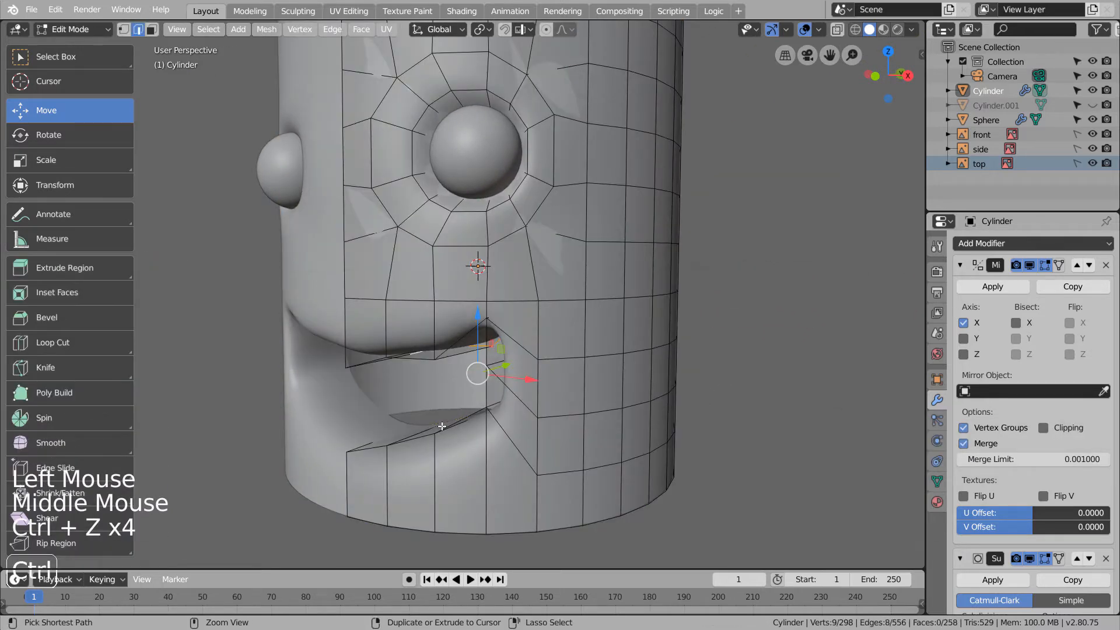
pyautogui.hotkey('ctrl', 'z')
pyautogui.press('e')
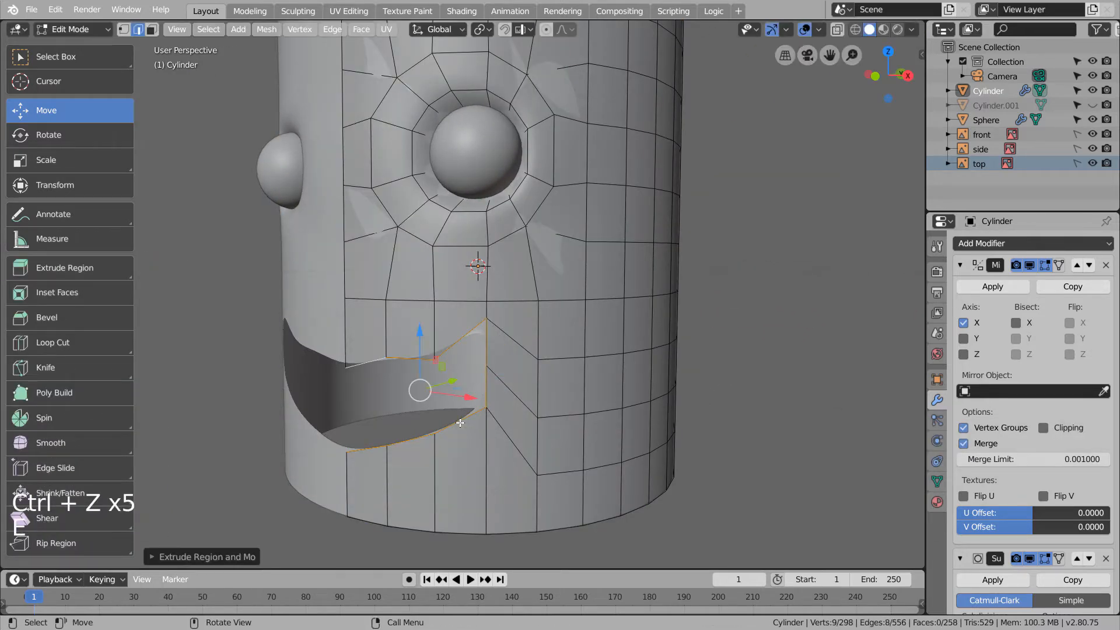
pyautogui.press('e')
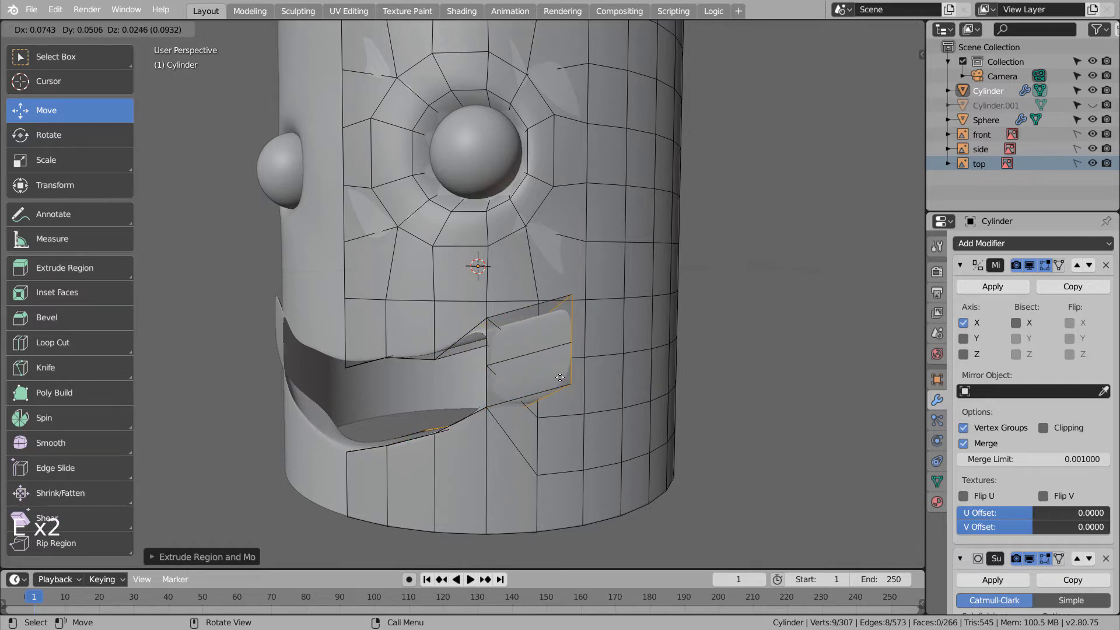
pyautogui.middleClick(577, 369)
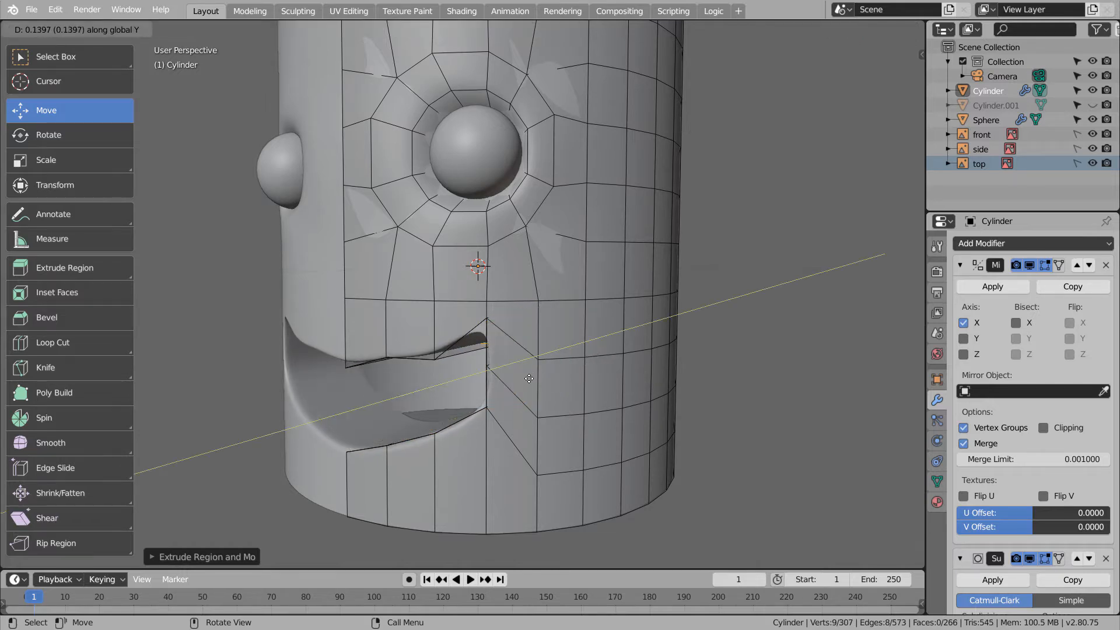
pyautogui.click(559, 372)
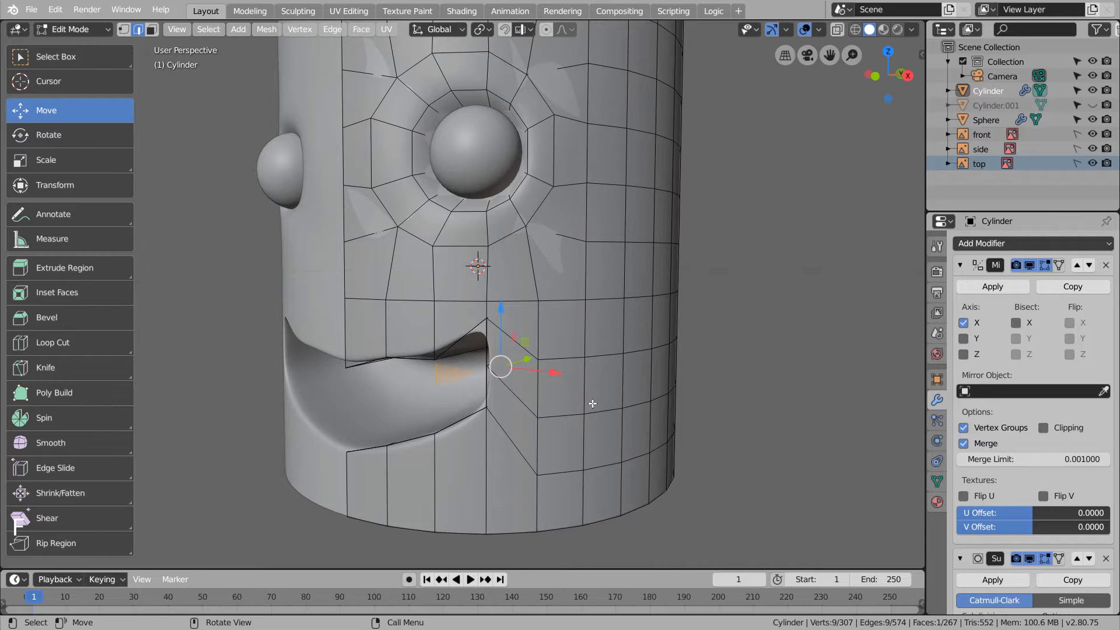
# - Fill the remaining mouth hole, return to Object Mode and view from the front
pyautogui.press('f')
pyautogui.press('Tab')
pyautogui.moveTo(544, 406); pyautogui.dragTo(637, 399, button='middle')
pyautogui.click(722, 385)
pyautogui.scroll(-4, 717, 385)
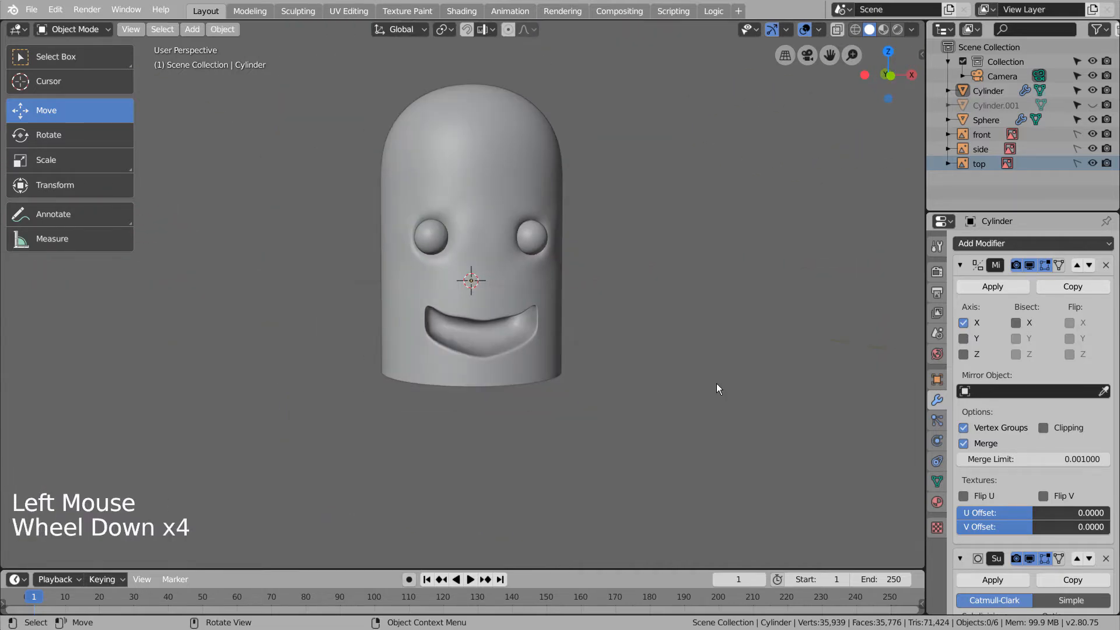
pyautogui.press('KP_1')
# - Add a torus, scale it down and lower it beneath the mouth
pyautogui.hotkey('shift', 'a')
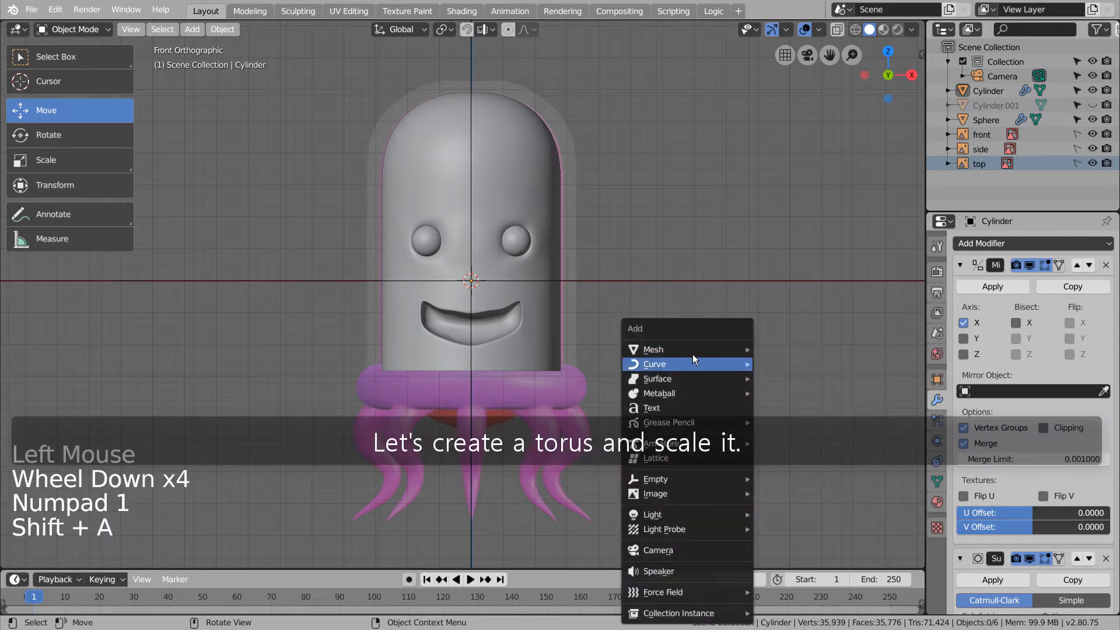
pyautogui.moveTo(691, 349)
pyautogui.click(823, 154)
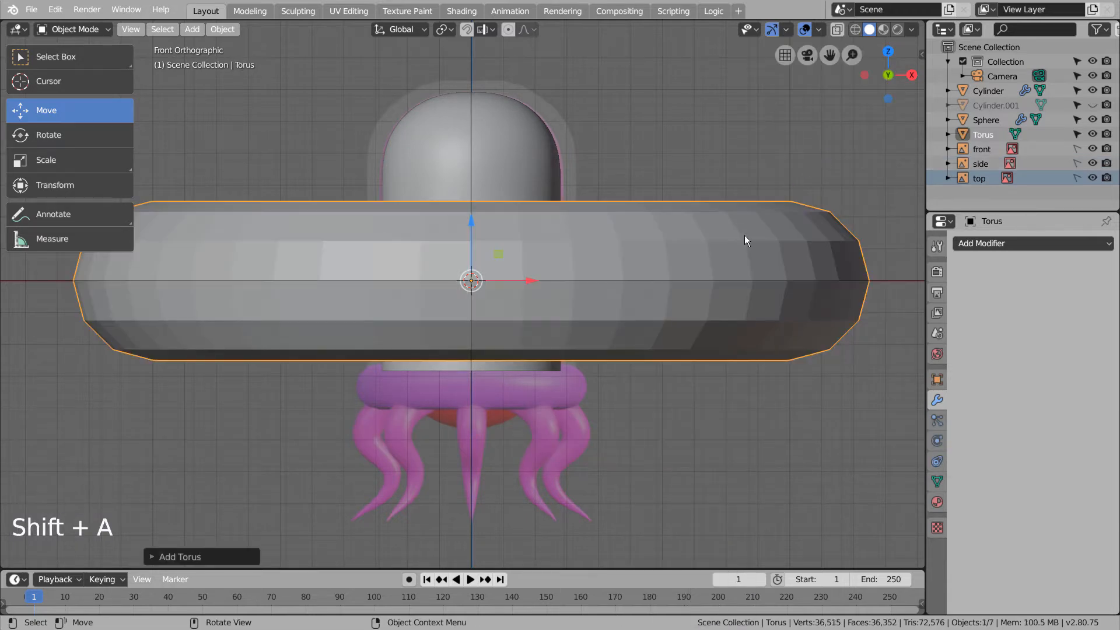
pyautogui.press('s')
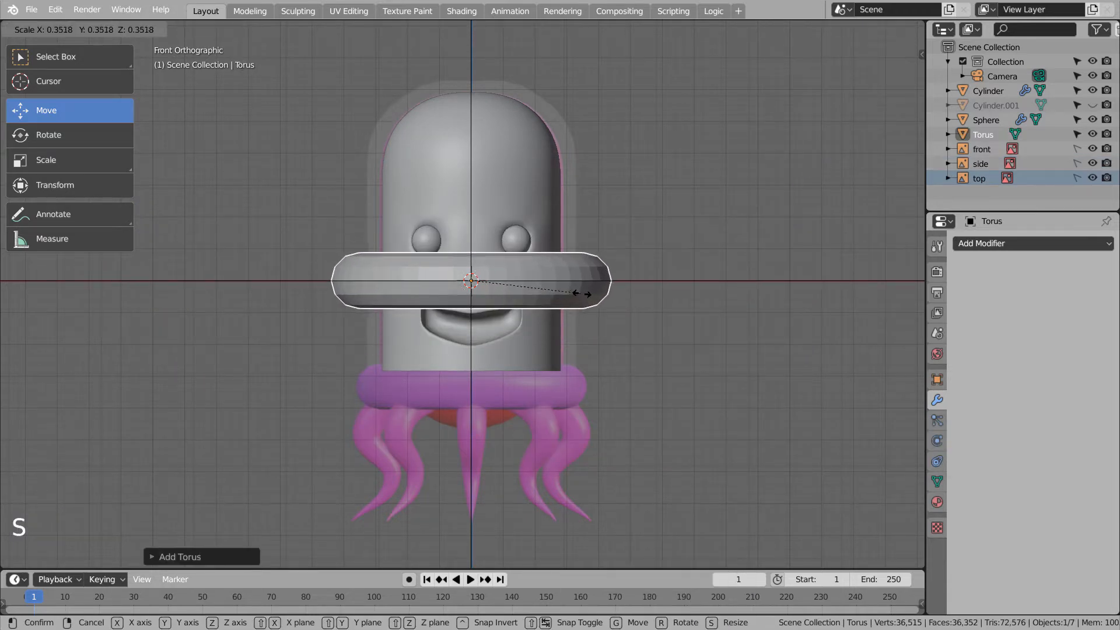
pyautogui.click(554, 289)
pyautogui.moveTo(474, 228); pyautogui.dragTo(491, 341)
# - Shade the torus smooth and return to the front view
pyautogui.moveTo(491, 341); pyautogui.dragTo(575, 395, button='middle')
pyautogui.rightClick(575, 395)
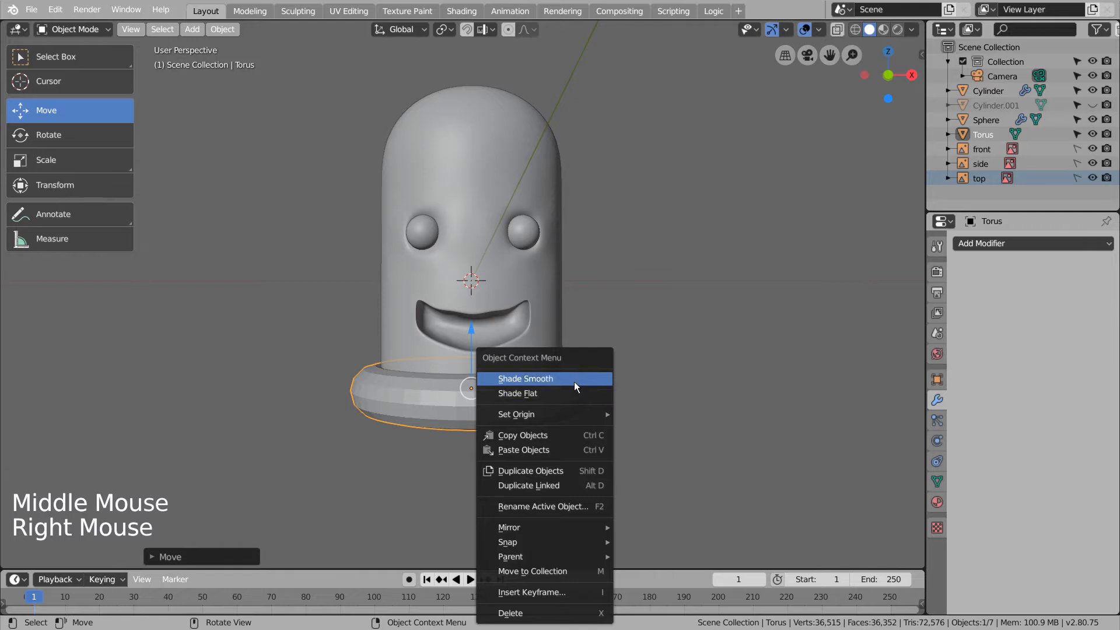
pyautogui.click(574, 380)
pyautogui.click(666, 404)
pyautogui.moveTo(666, 404); pyautogui.dragTo(670, 372, button='middle')
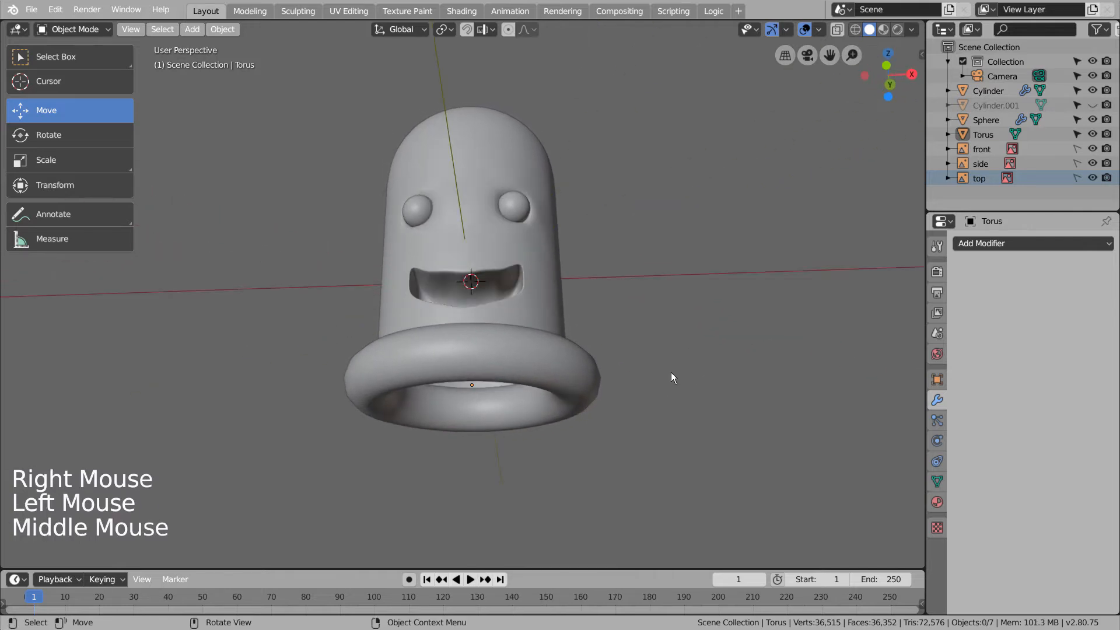
pyautogui.press('KP_1')
pyautogui.click(691, 357)
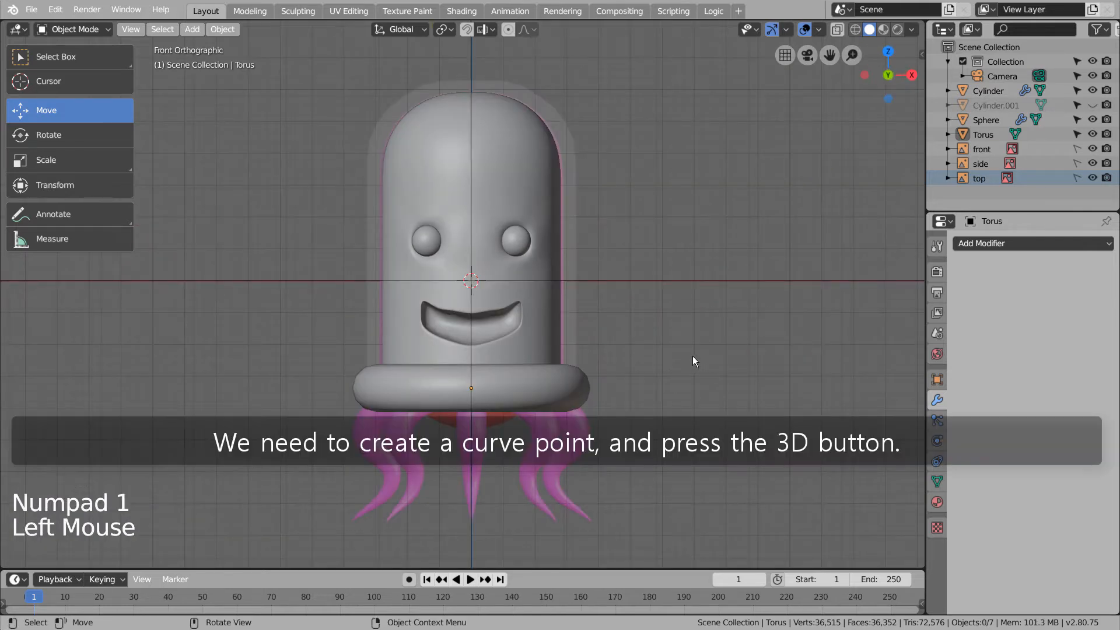
# - Add a 3D Point curve and hide its normals overlay in Edit Mode
pyautogui.hotkey('shift', 'a')
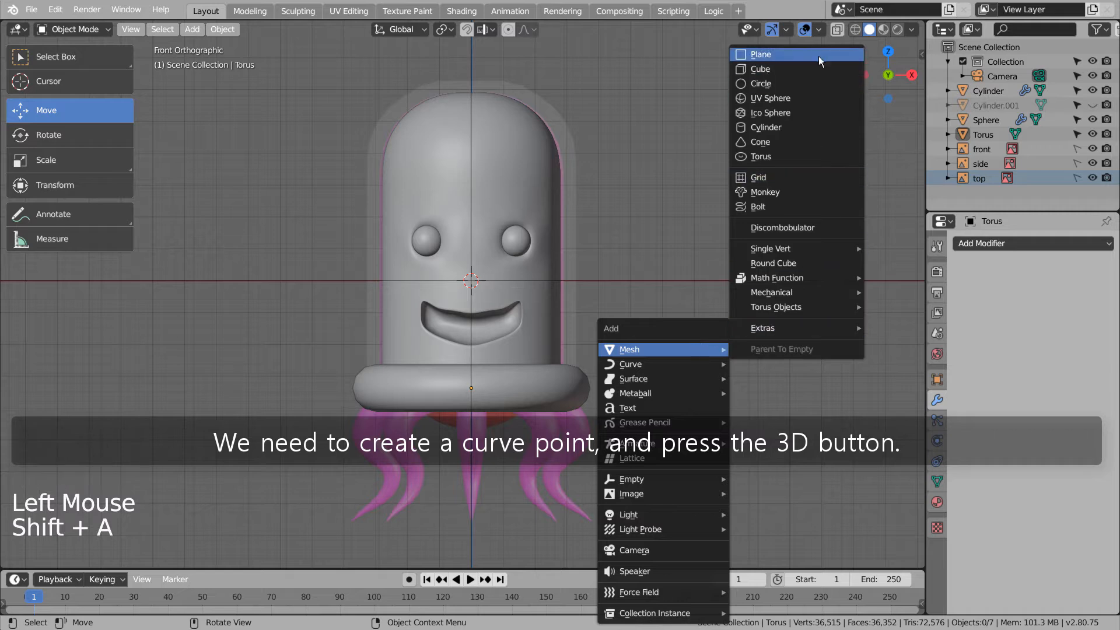
pyautogui.moveTo(732, 365)
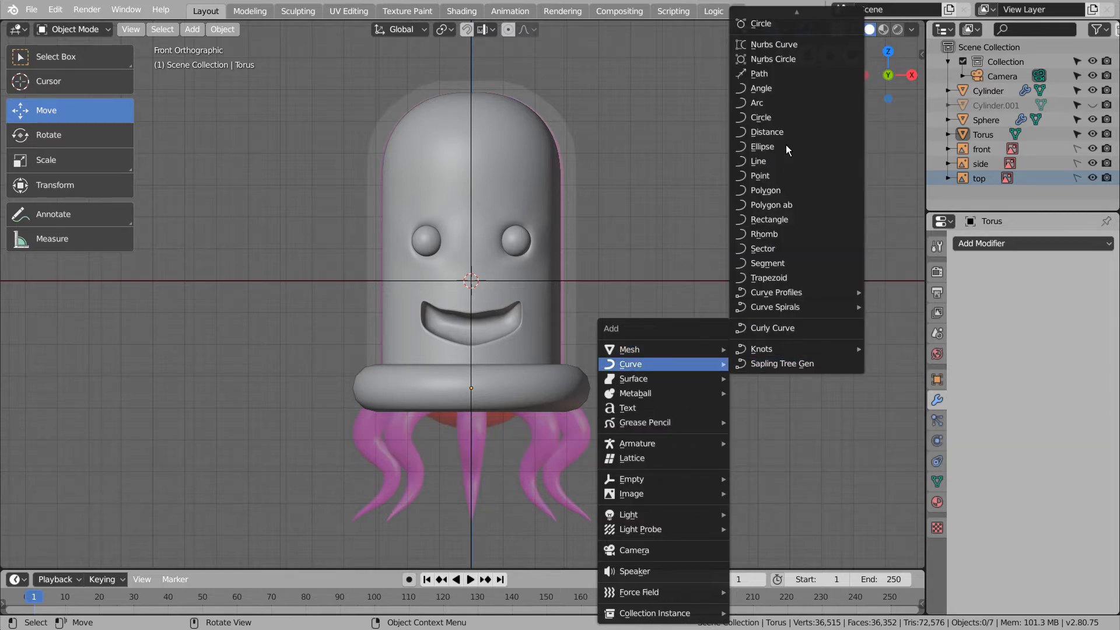
pyautogui.click(775, 176)
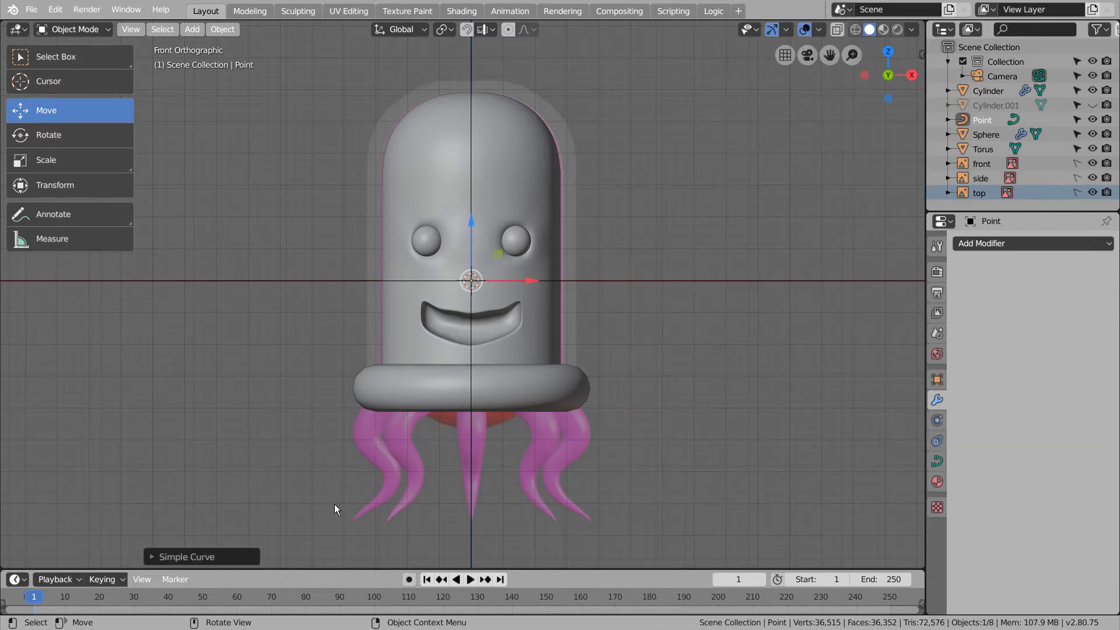
pyautogui.click(216, 553)
pyautogui.click(292, 344)
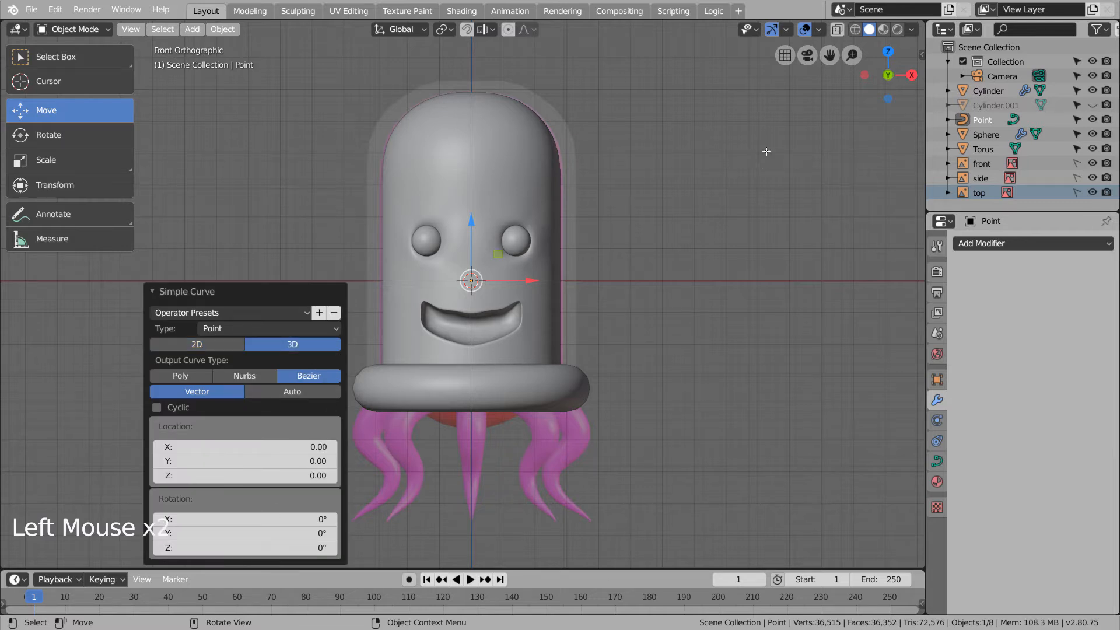
pyautogui.press('Tab')
pyautogui.click(819, 30)
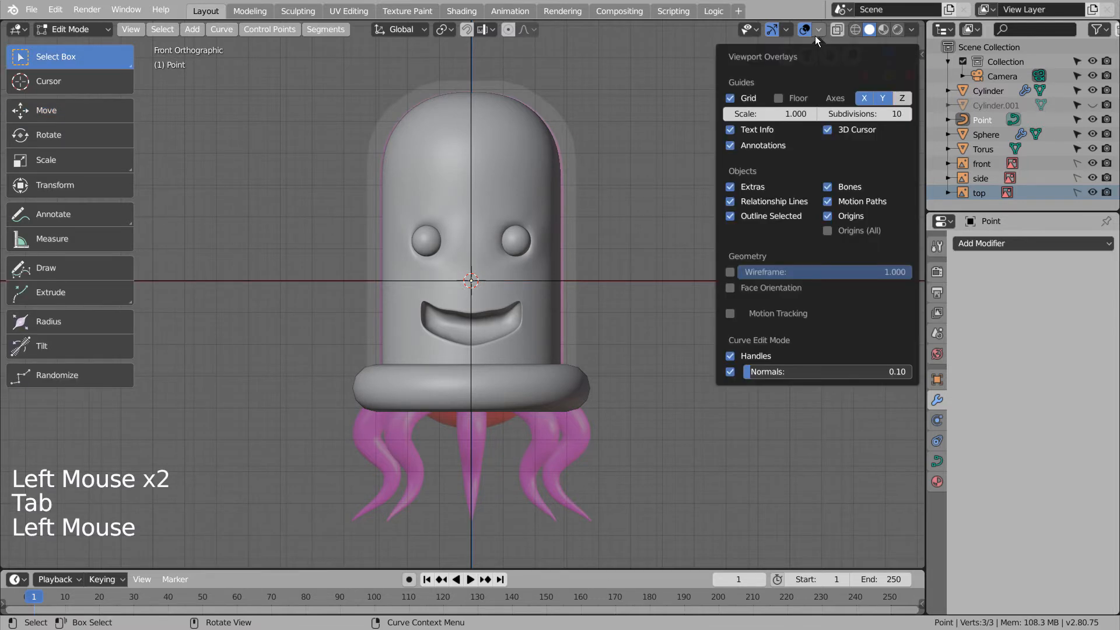
pyautogui.click(730, 372)
# - Place the point under the ring's left side and extrude four more points downward
pyautogui.press('g')
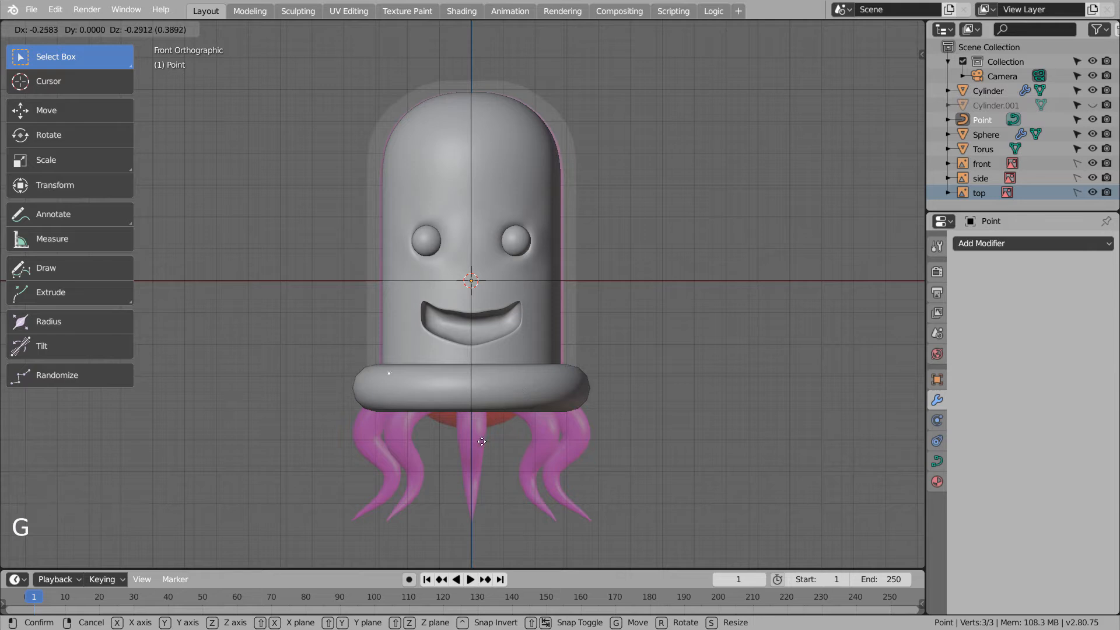
pyautogui.click(488, 457)
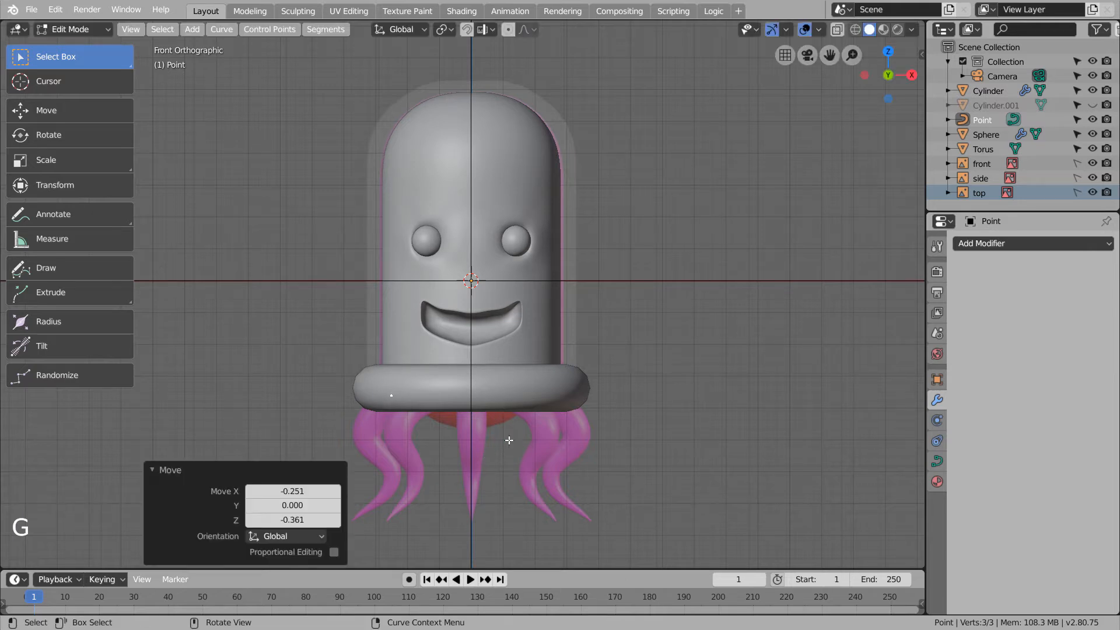
pyautogui.press('Tab')
pyautogui.press('Tab')
pyautogui.press('e')
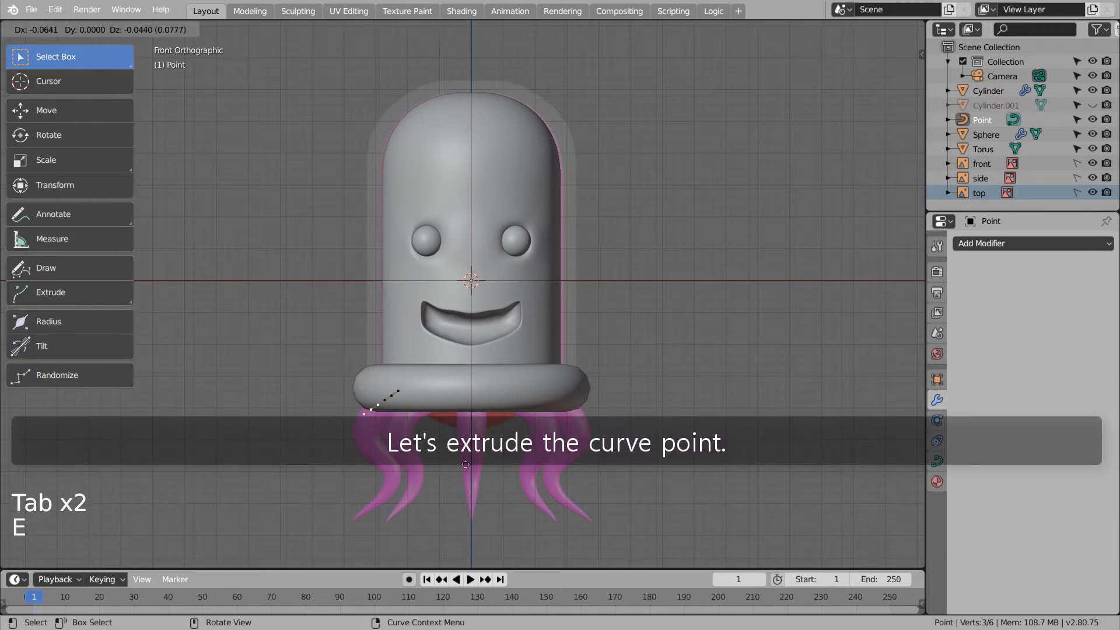
pyautogui.click(460, 481)
pyautogui.press('e')
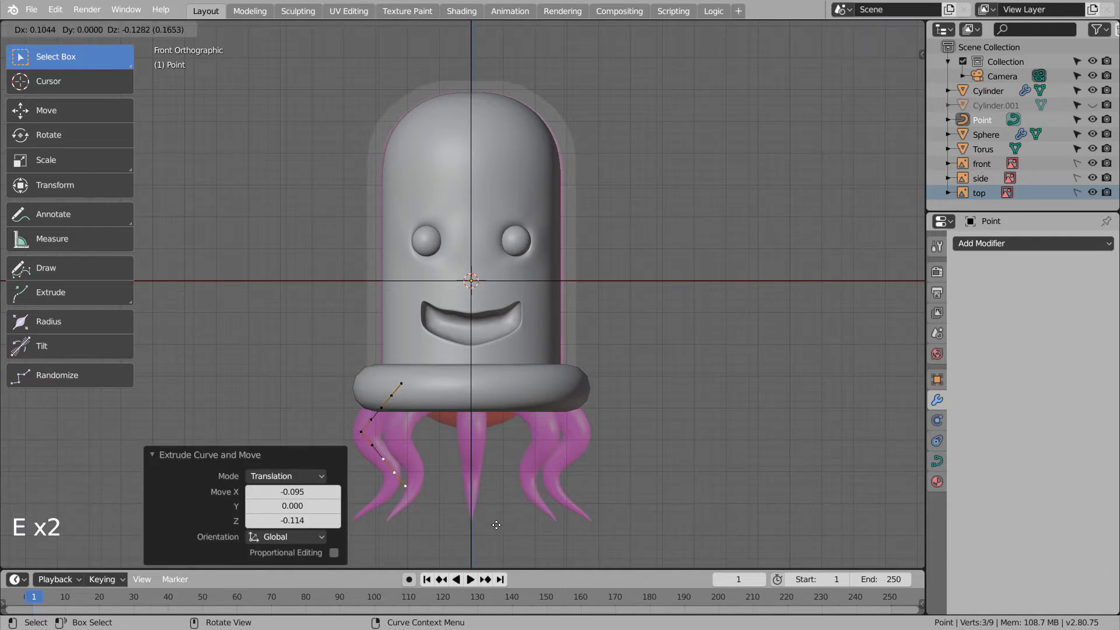
pyautogui.click(496, 525)
pyautogui.press('e')
pyautogui.click(483, 551)
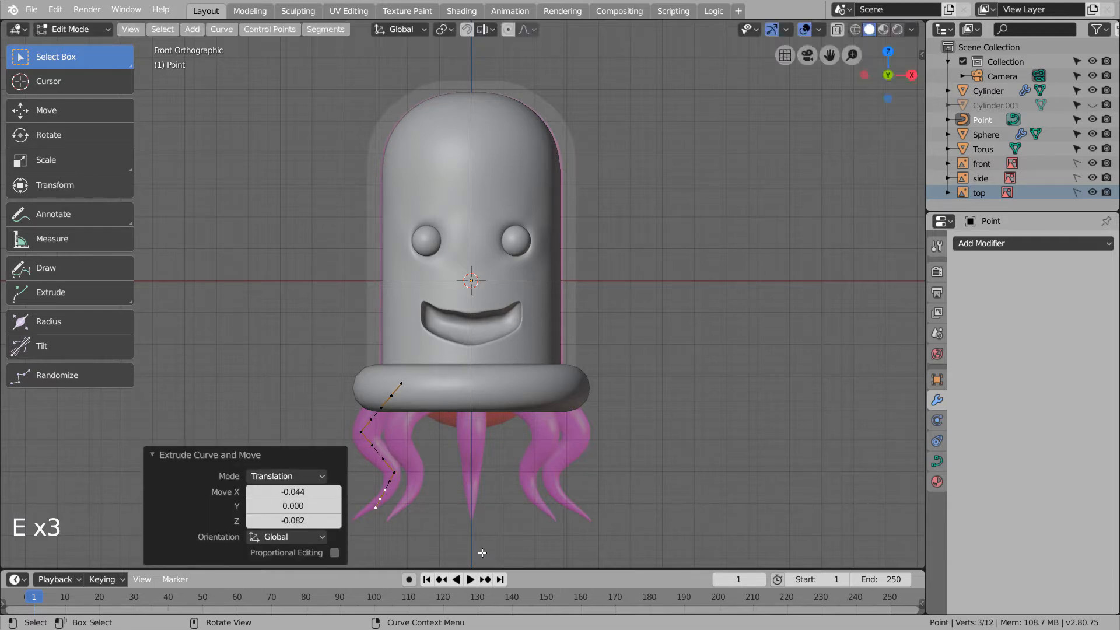
pyautogui.press('e')
pyautogui.click(459, 27)
# - Set all curve handles to Automatic and give the curve a 0.038 bevel depth
pyautogui.press('a')
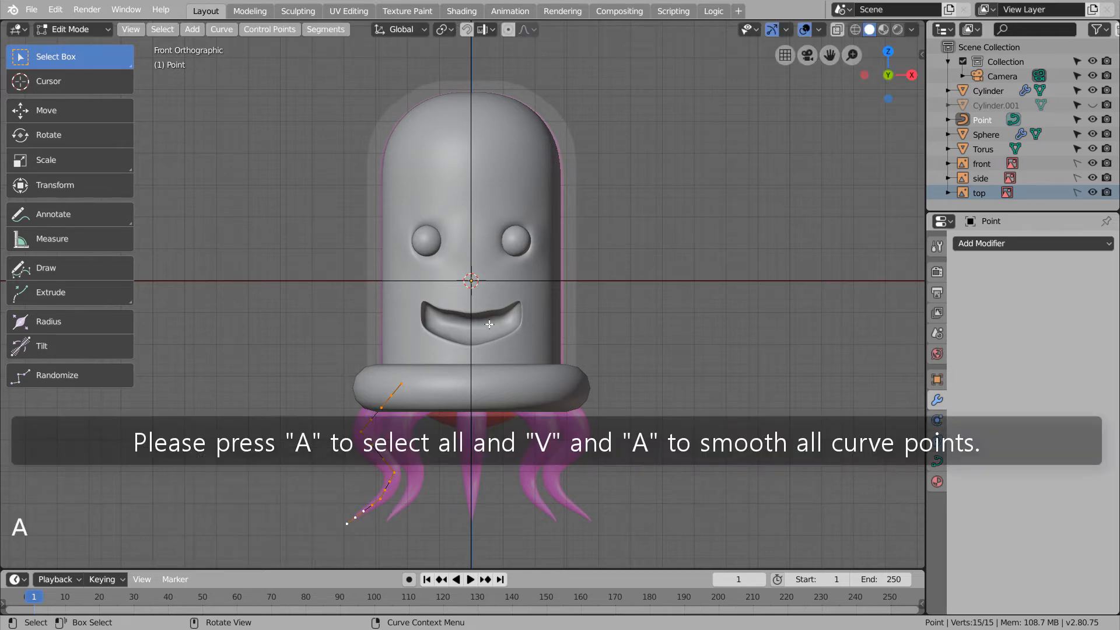
pyautogui.press('v')
pyautogui.press('a')
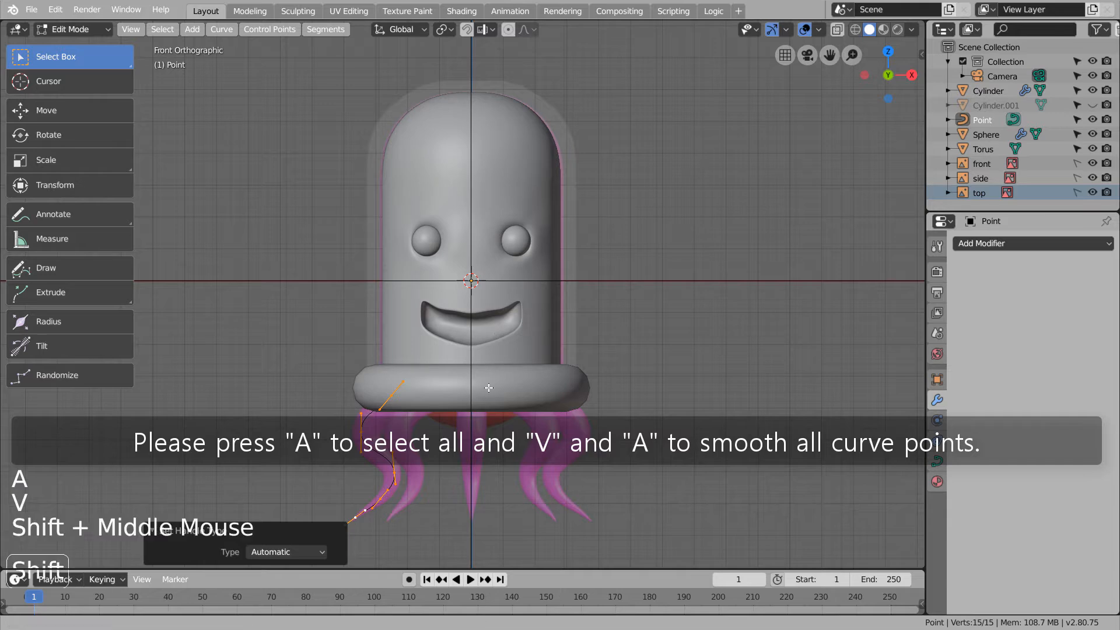
pyautogui.keyDown('shift'); pyautogui.moveTo(498, 333); pyautogui.dragTo(621, 199, button='middle'); pyautogui.keyUp('shift')
pyautogui.click(940, 462)
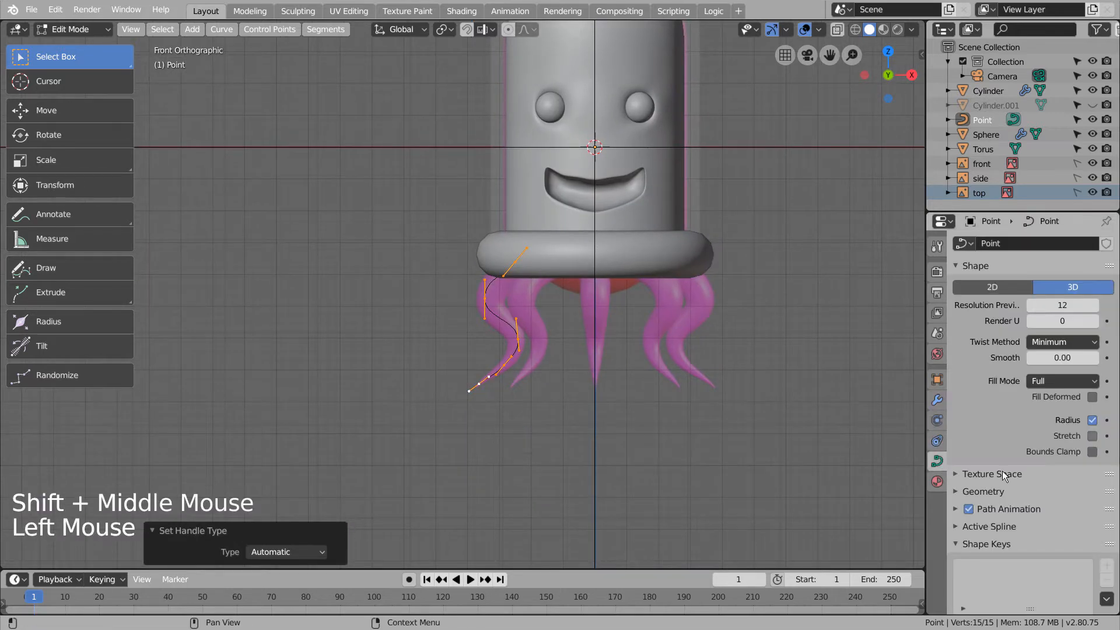
pyautogui.click(963, 492)
pyautogui.scroll(-1, 1006, 557)
pyautogui.middleClick(1006, 557)
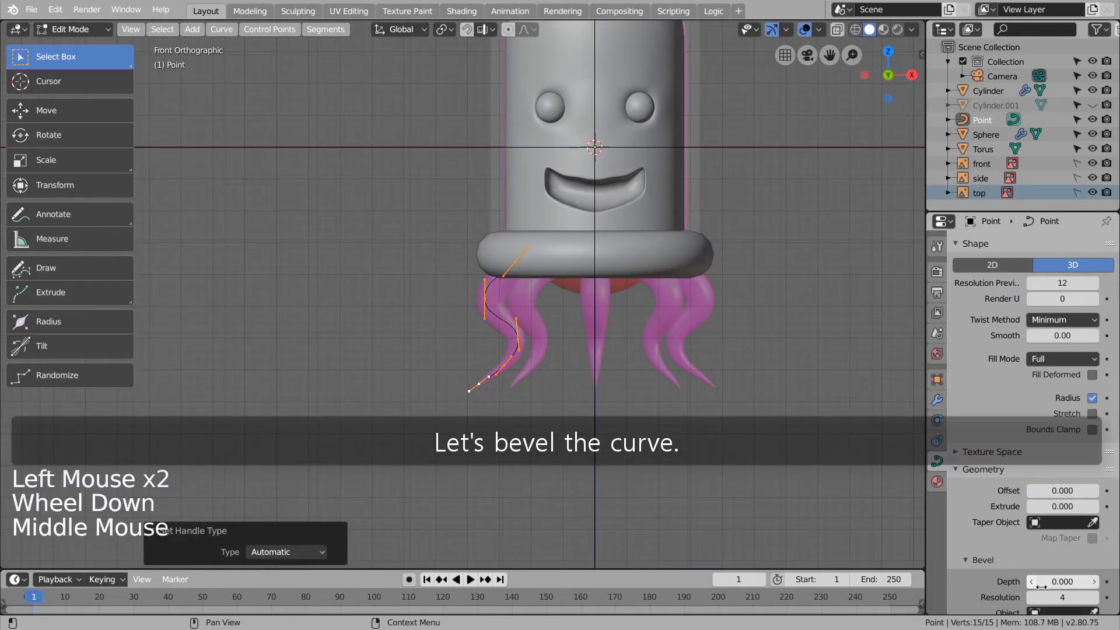
pyautogui.moveTo(1041, 582); pyautogui.dragTo(1068, 582)
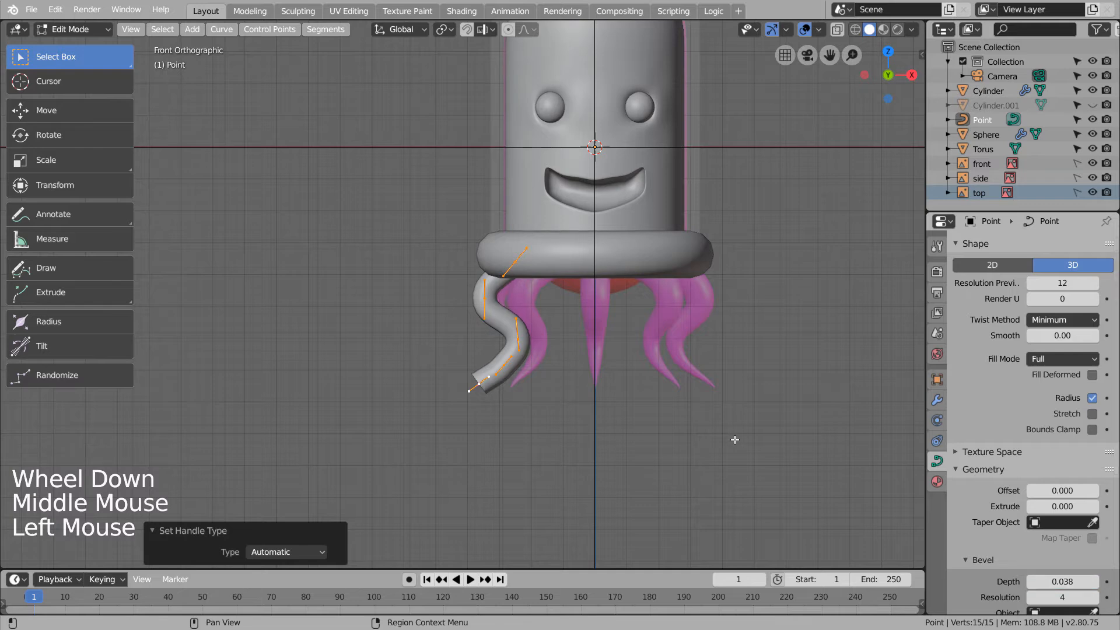
pyautogui.scroll(4, 495, 385)
# - Shrink the radius at the three lowest points so the tentacle tapers to a tip
pyautogui.click(516, 487)
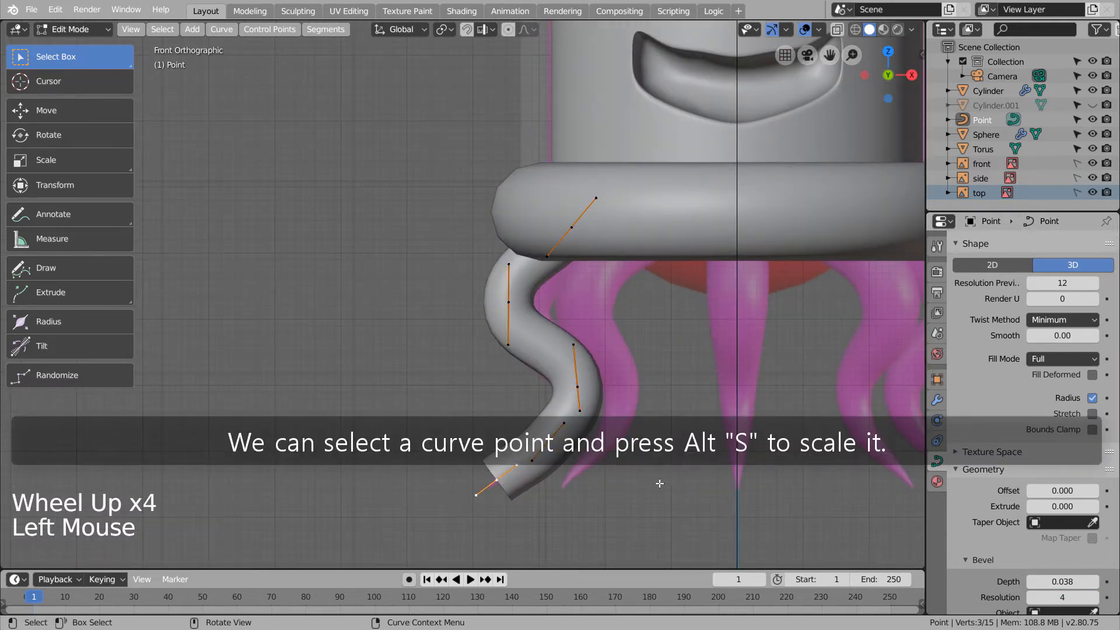
pyautogui.hotkey('alt', 's')
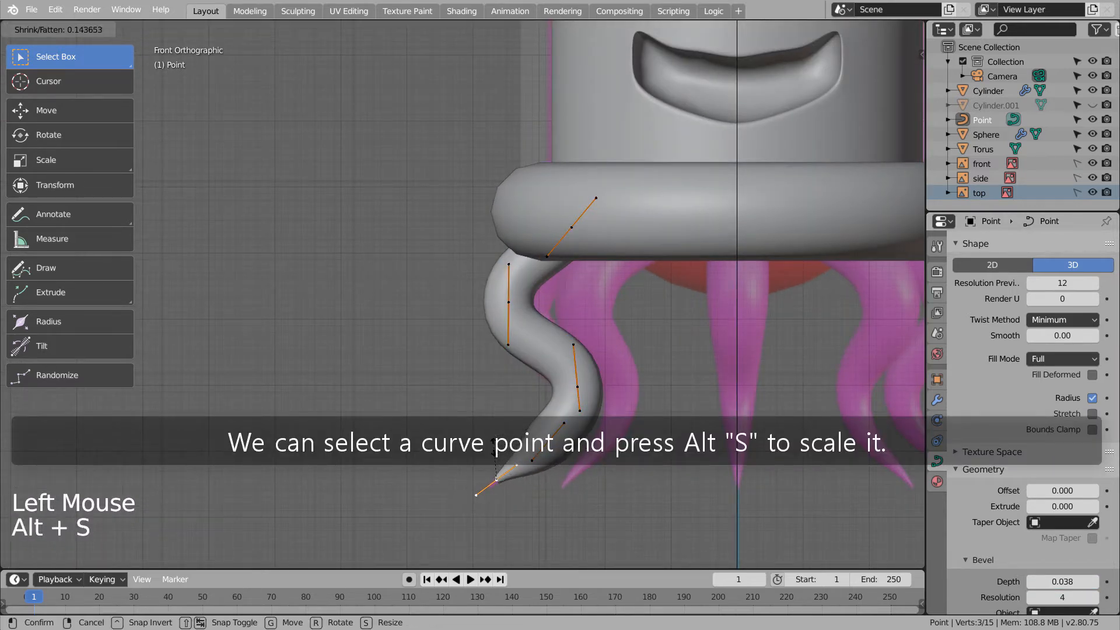
pyautogui.click(497, 473)
pyautogui.click(548, 442)
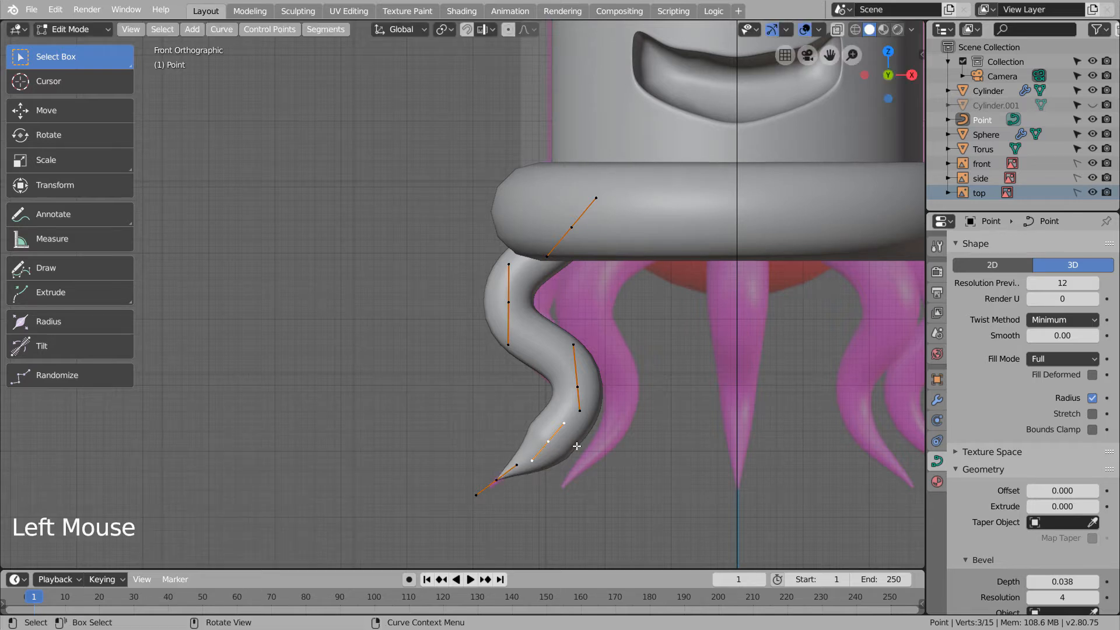
pyautogui.hotkey('alt', 's')
pyautogui.click(635, 471)
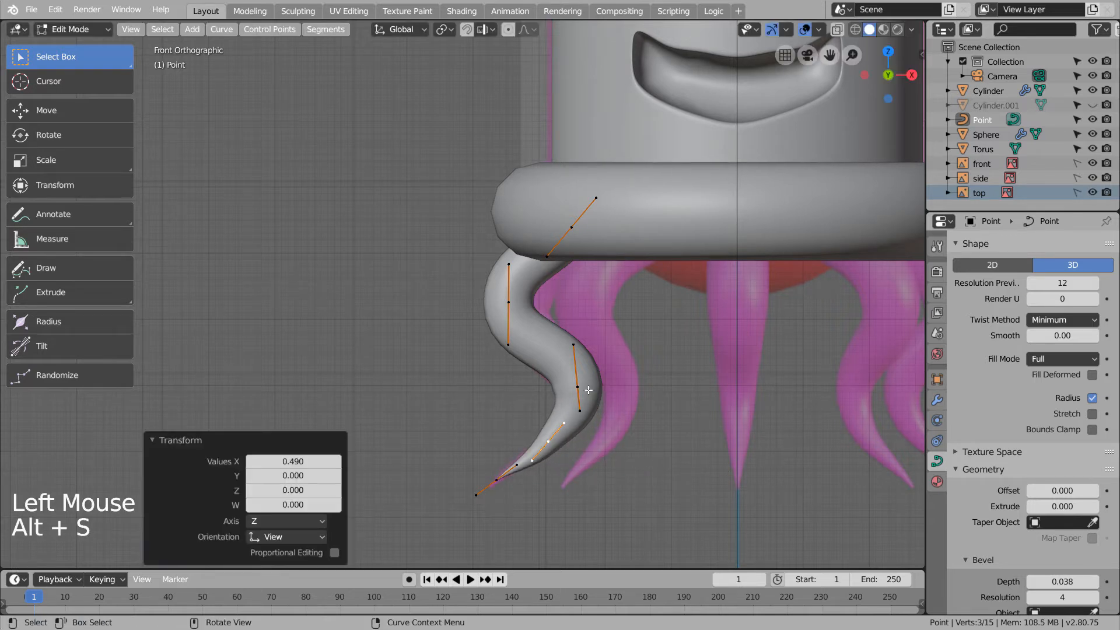
pyautogui.click(576, 387)
pyautogui.hotkey('alt', 's')
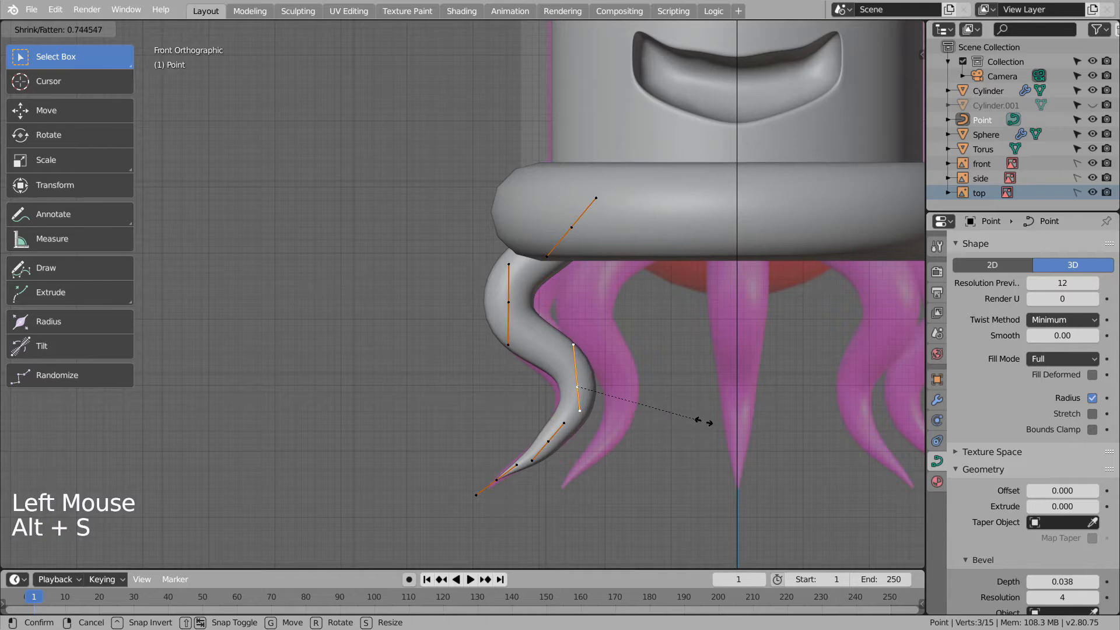
pyautogui.click(699, 402)
pyautogui.press('Tab')
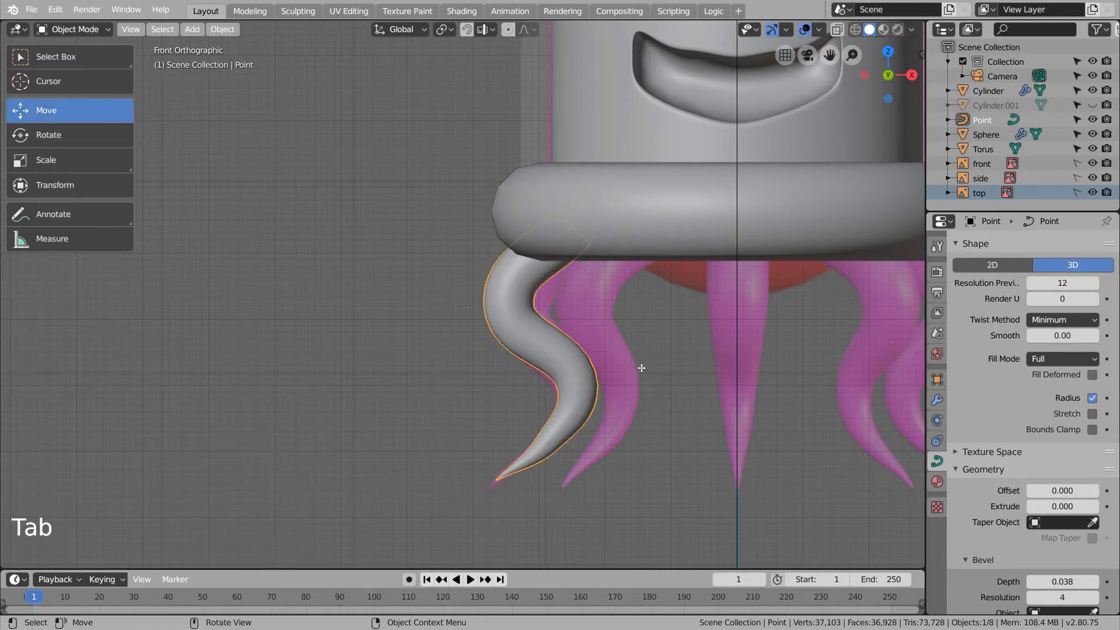
# - Add a Plain Axes empty at the scene centre
pyautogui.moveTo(675, 350); pyautogui.dragTo(652, 372, button='middle')
pyautogui.scroll(-4, 651, 371)
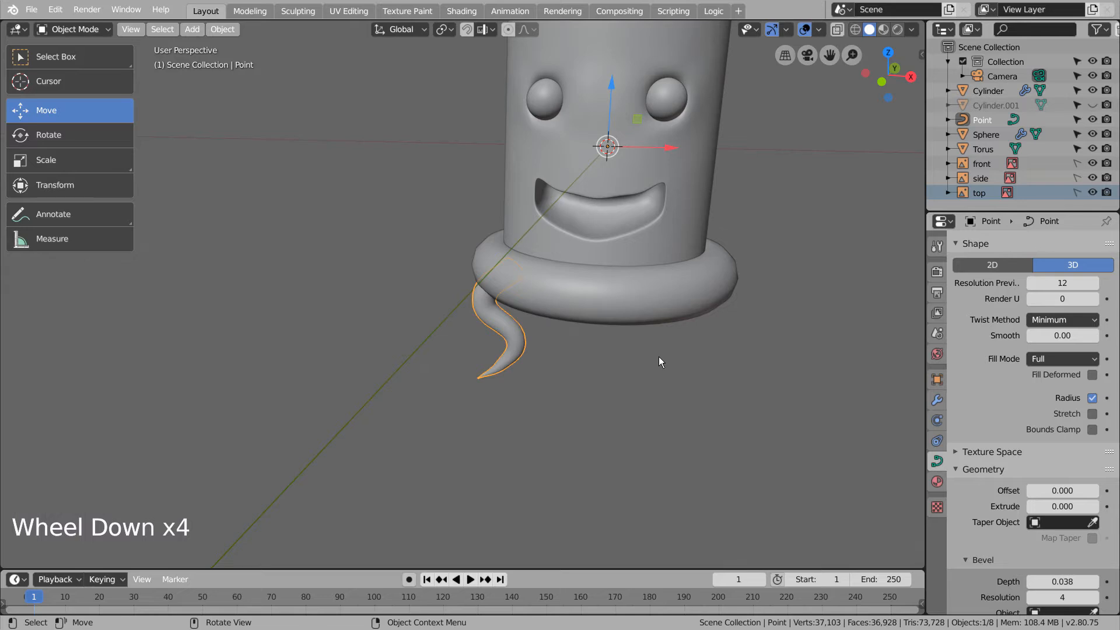
pyautogui.press('KP_1')
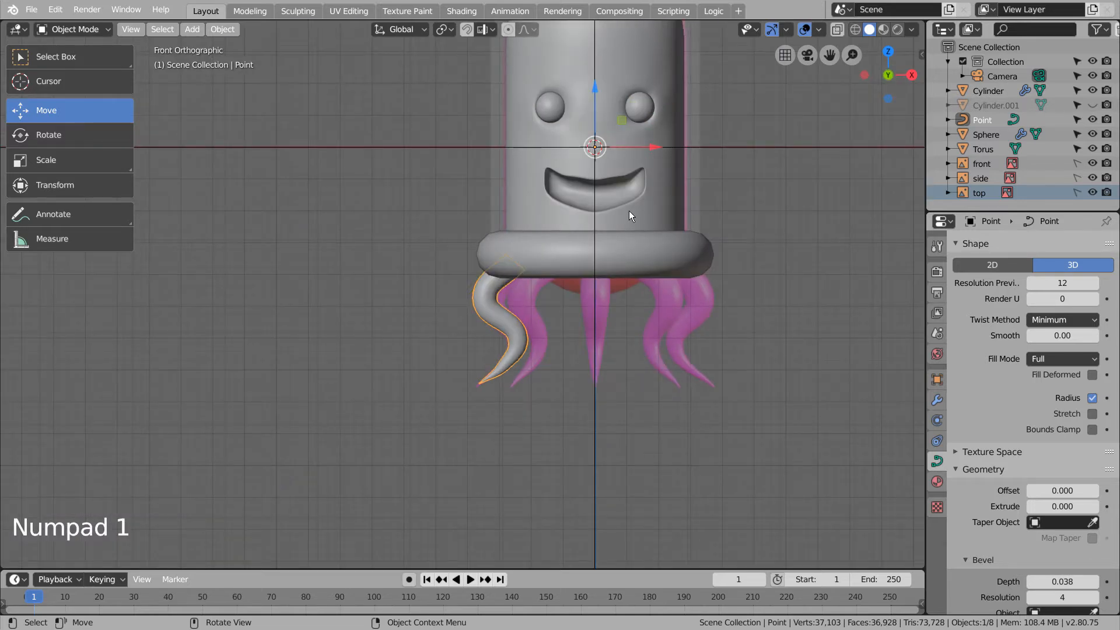
pyautogui.click(797, 180)
pyautogui.hotkey('shift', 'a')
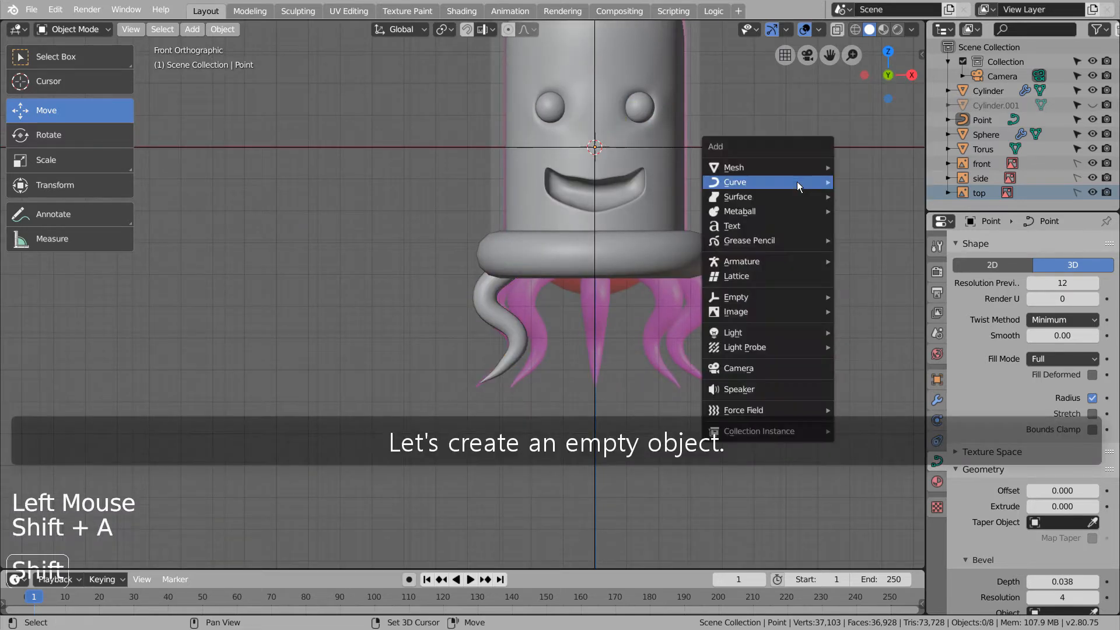
pyautogui.moveTo(797, 180)
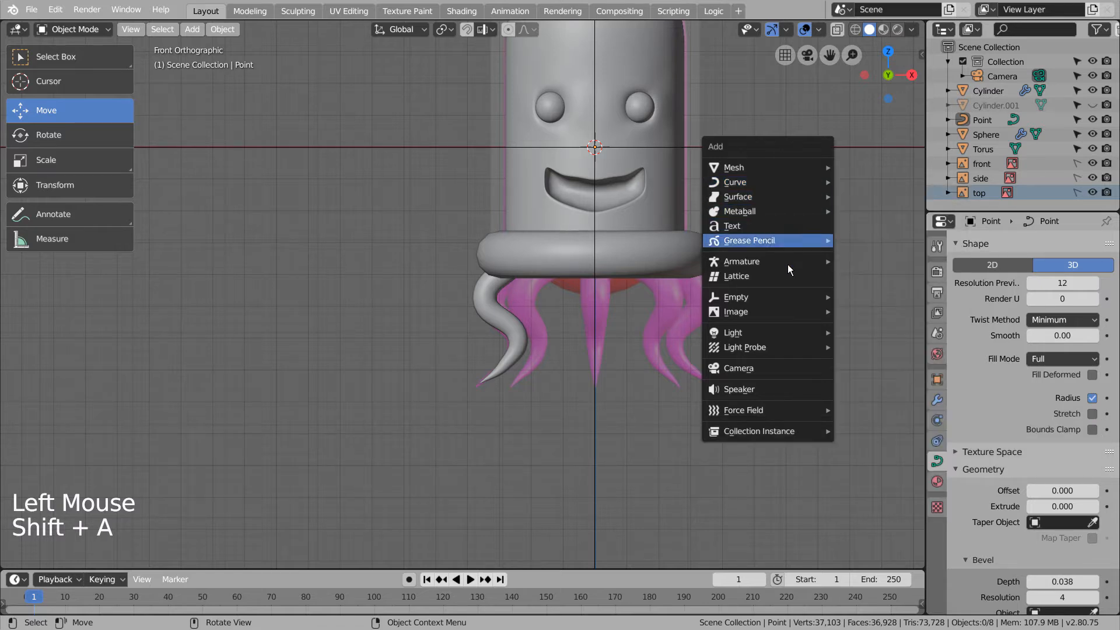
pyautogui.moveTo(787, 297)
pyautogui.click(870, 296)
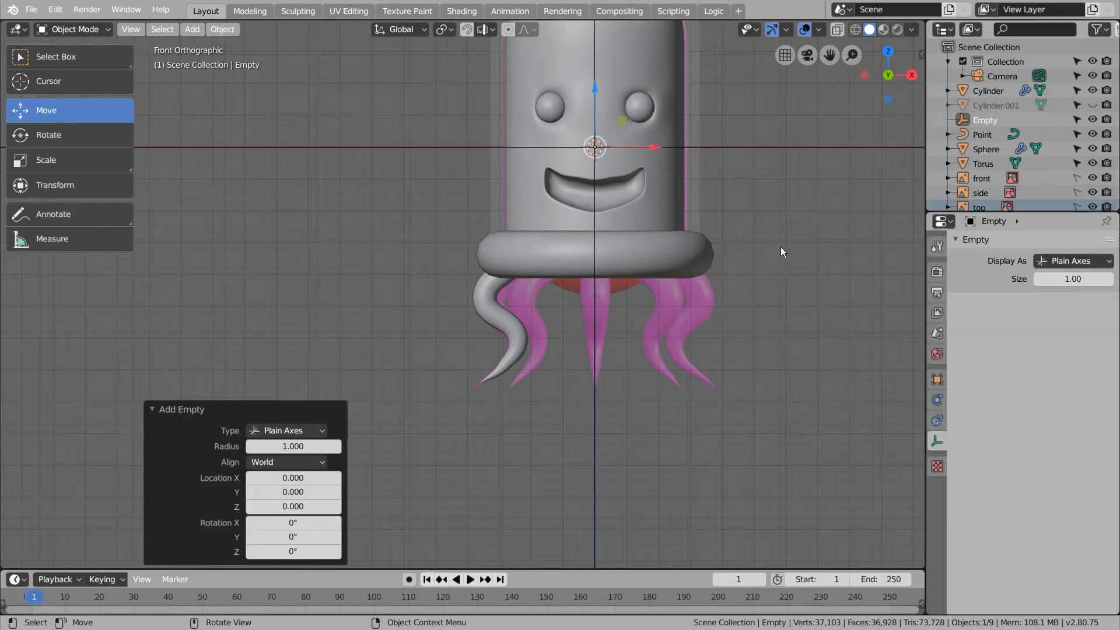
# - Give the tentacle an Array modifier using the Empty as object offset, relative offset off
pyautogui.click(494, 310)
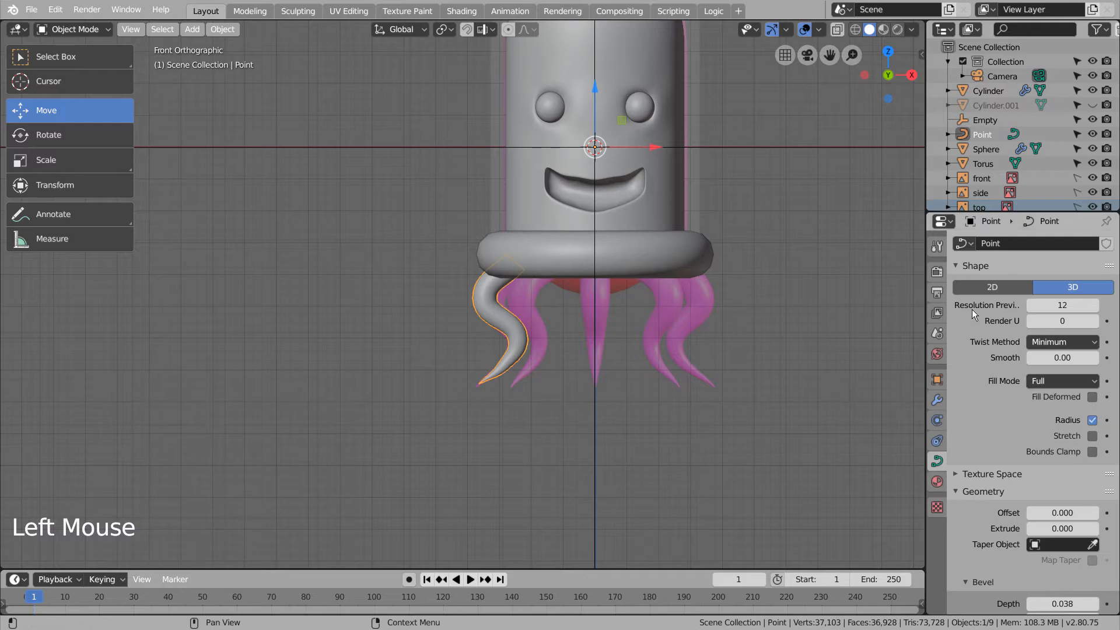
pyautogui.click(937, 400)
pyautogui.click(1057, 241)
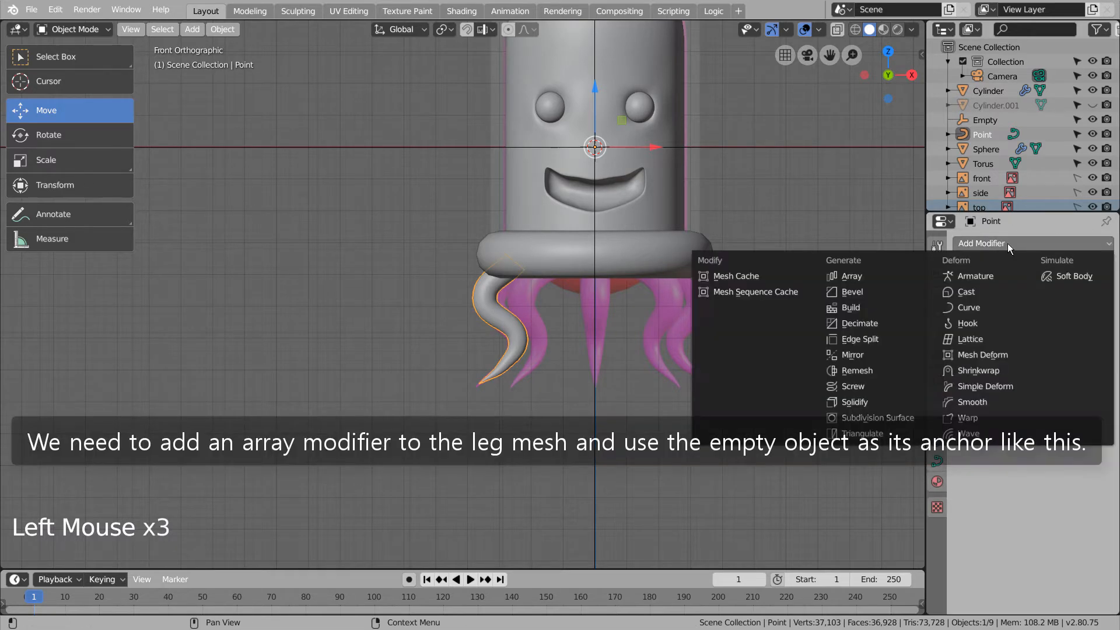
pyautogui.click(845, 276)
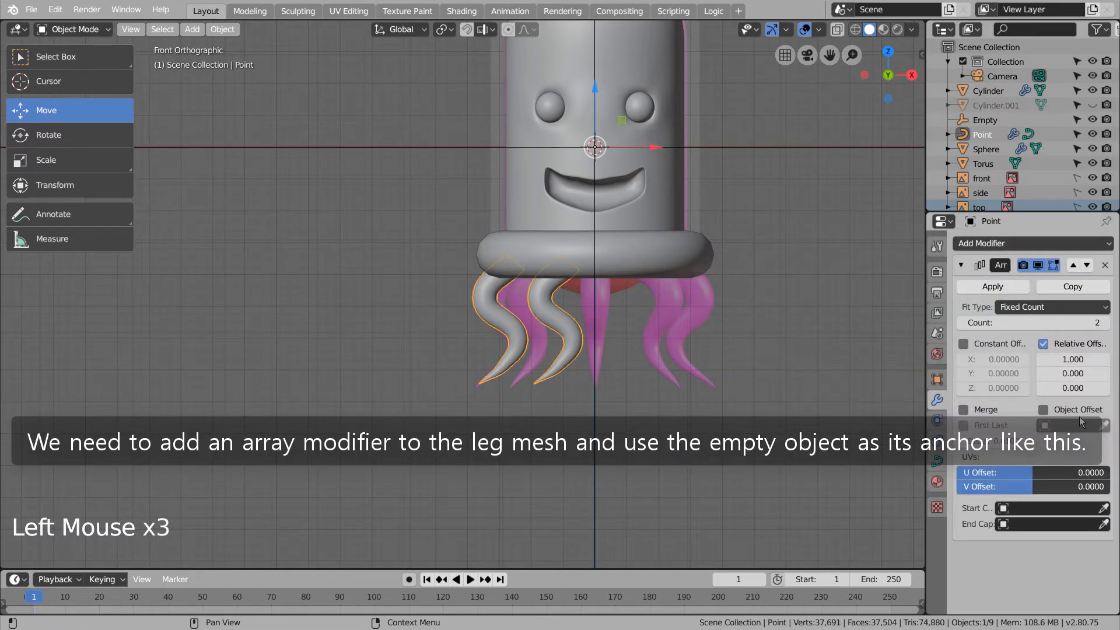
pyautogui.click(1078, 411)
pyautogui.click(1048, 348)
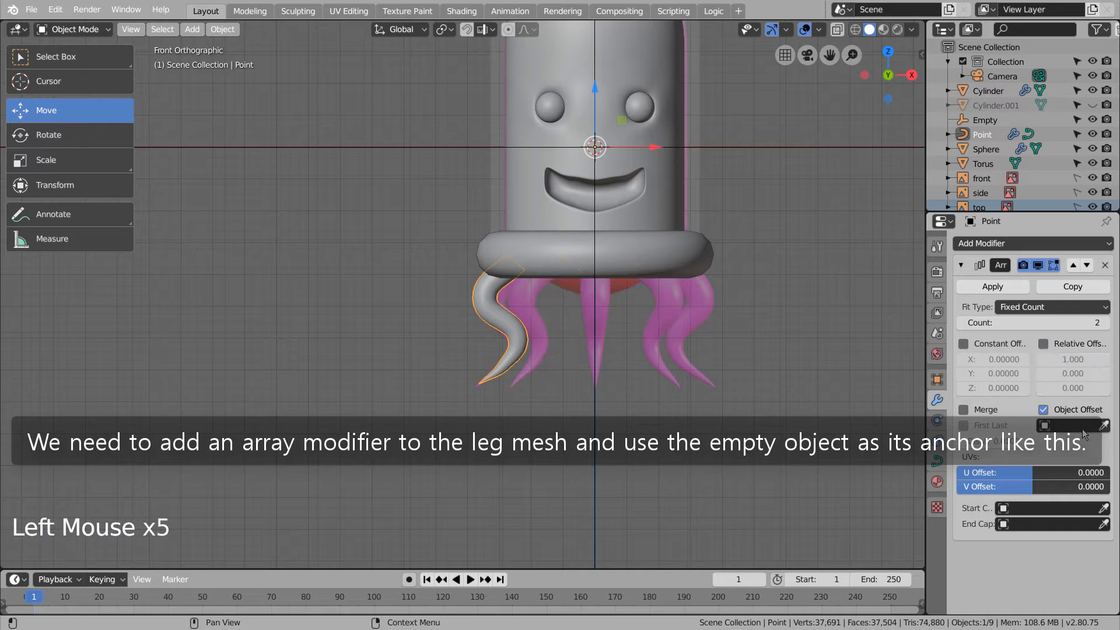
pyautogui.moveTo(1084, 434); pyautogui.dragTo(1050, 490)
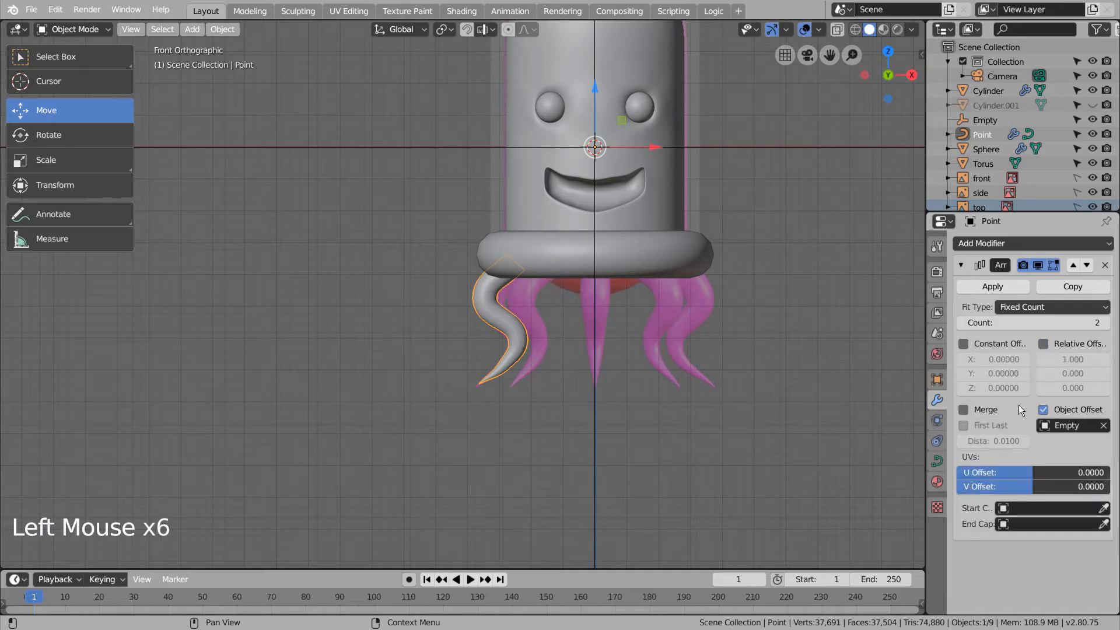
# - Rotate the Empty 45° around Z from the top view in the N panel
pyautogui.press('n')
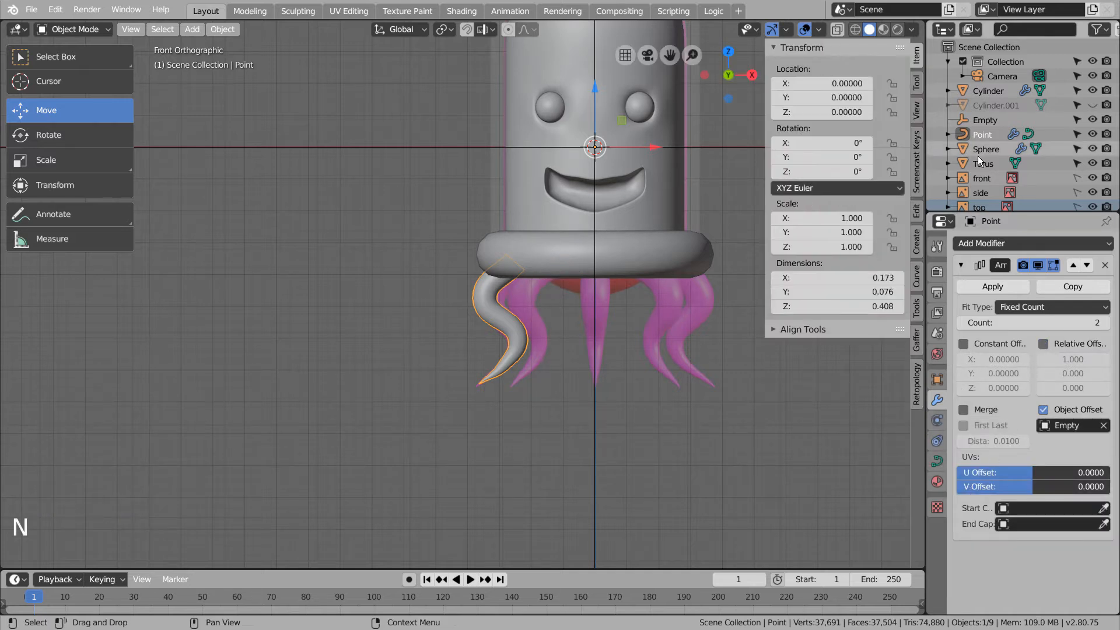
pyautogui.click(985, 120)
pyautogui.press('KP_7')
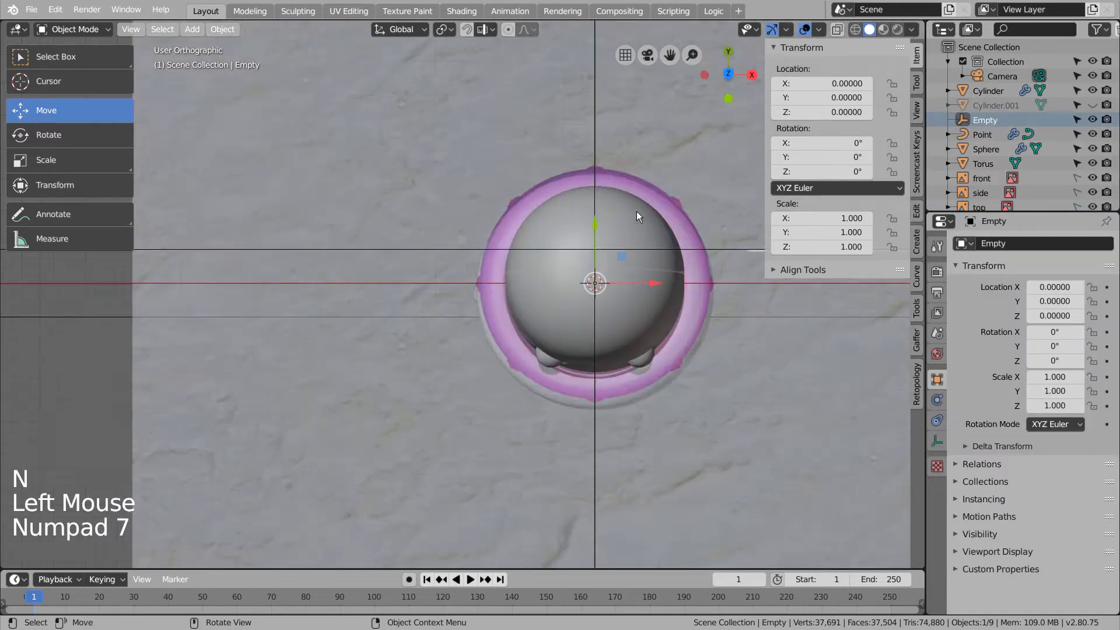
pyautogui.hotkey('shift', 'z')
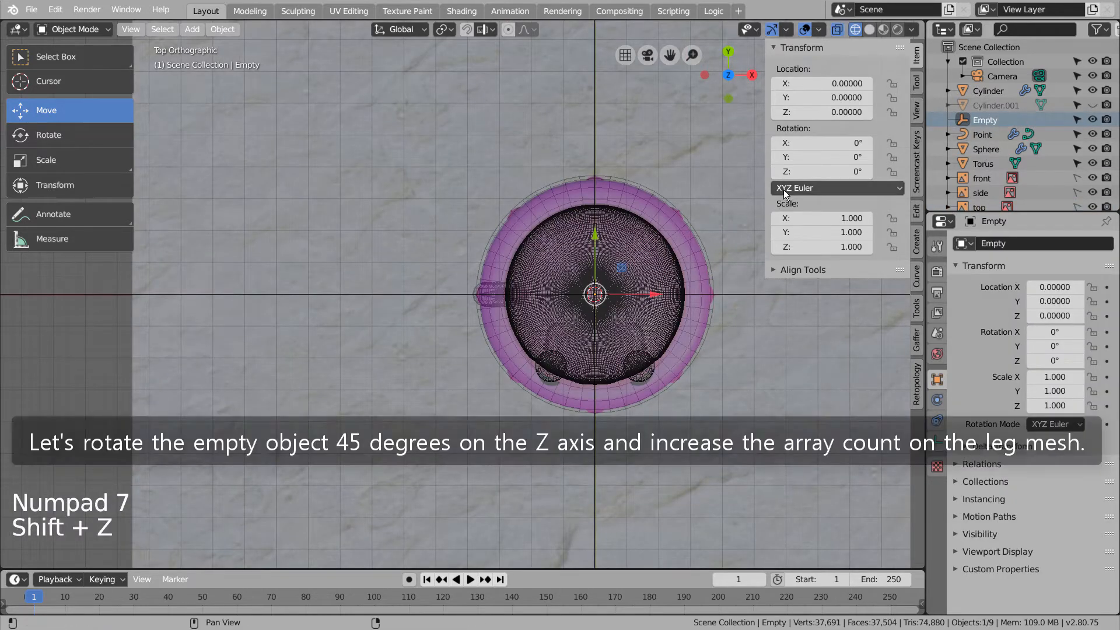
pyautogui.click(823, 172)
pyautogui.write('45')
pyautogui.press('Return')
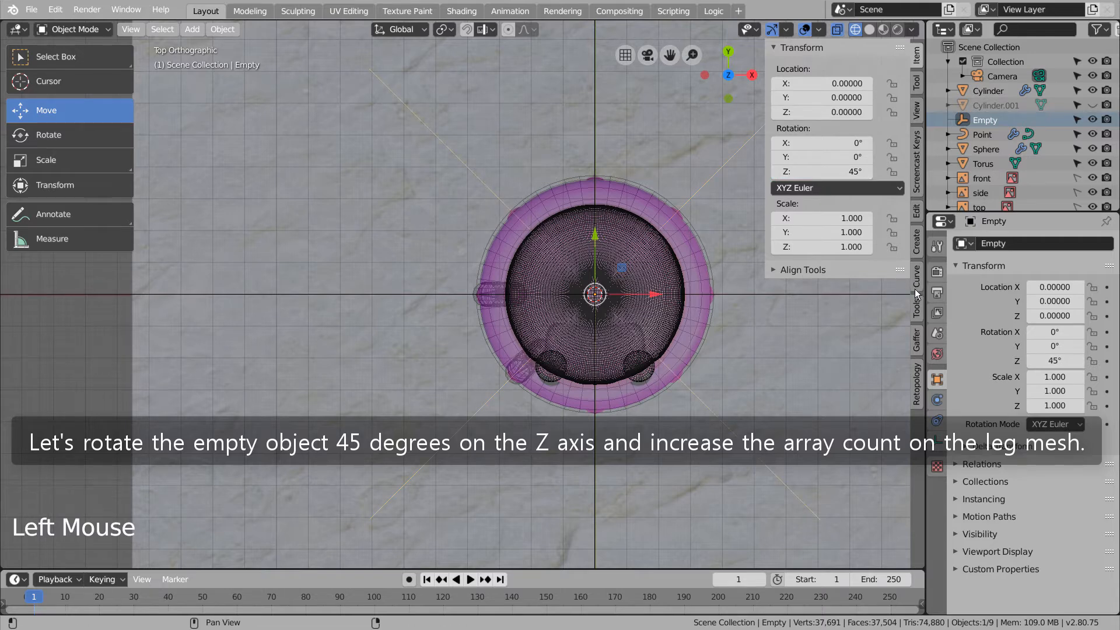
# - Raise the tentacle Point object's Array count to 8 so tentacles ring the rim
pyautogui.click(477, 292)
pyautogui.click(473, 293)
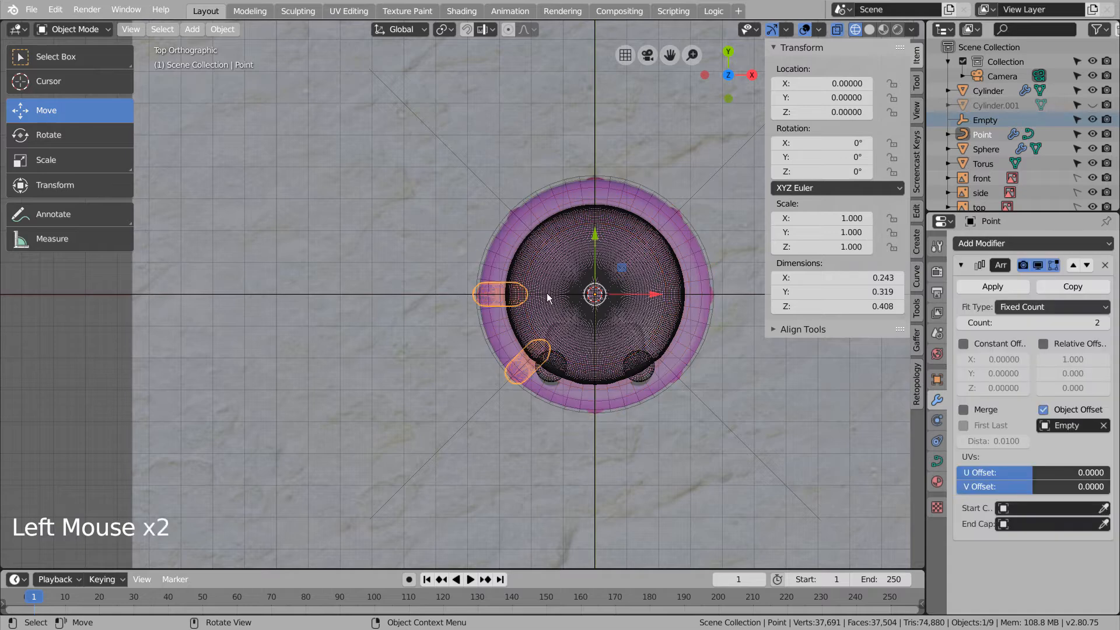
pyautogui.click(1106, 323)
pyautogui.click(1106, 324)
pyautogui.click(1106, 323)
pyautogui.click(1106, 324)
pyautogui.click(1106, 324)
pyautogui.click(1106, 323)
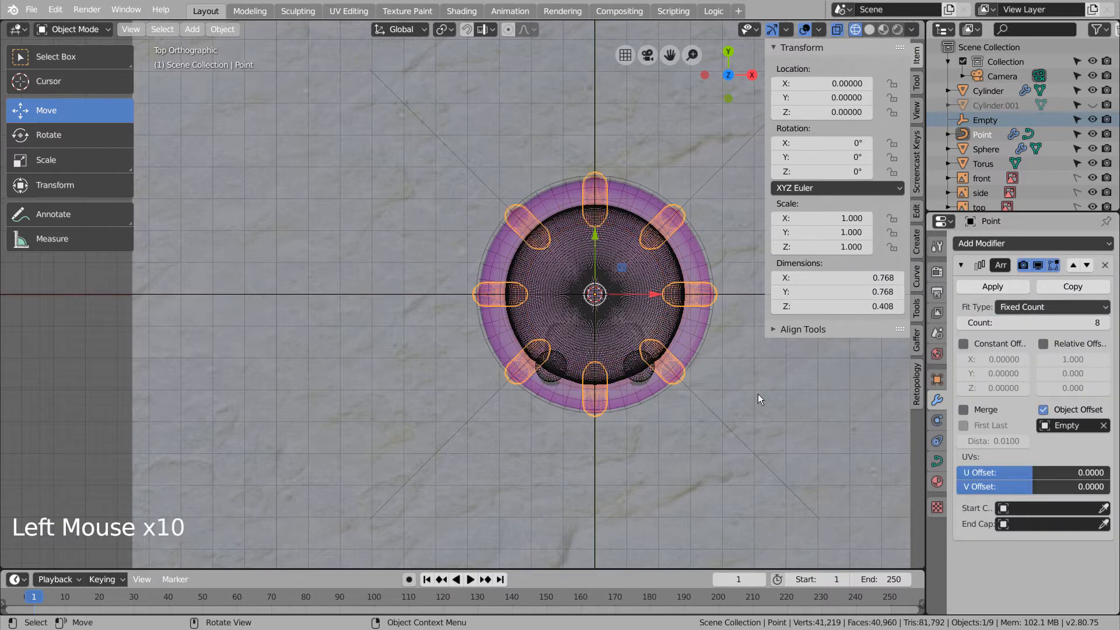
pyautogui.moveTo(757, 394); pyautogui.dragTo(713, 391, button='middle')
pyautogui.scroll(-4, 686, 394)
pyautogui.middleClick(686, 394)
pyautogui.click(686, 394)
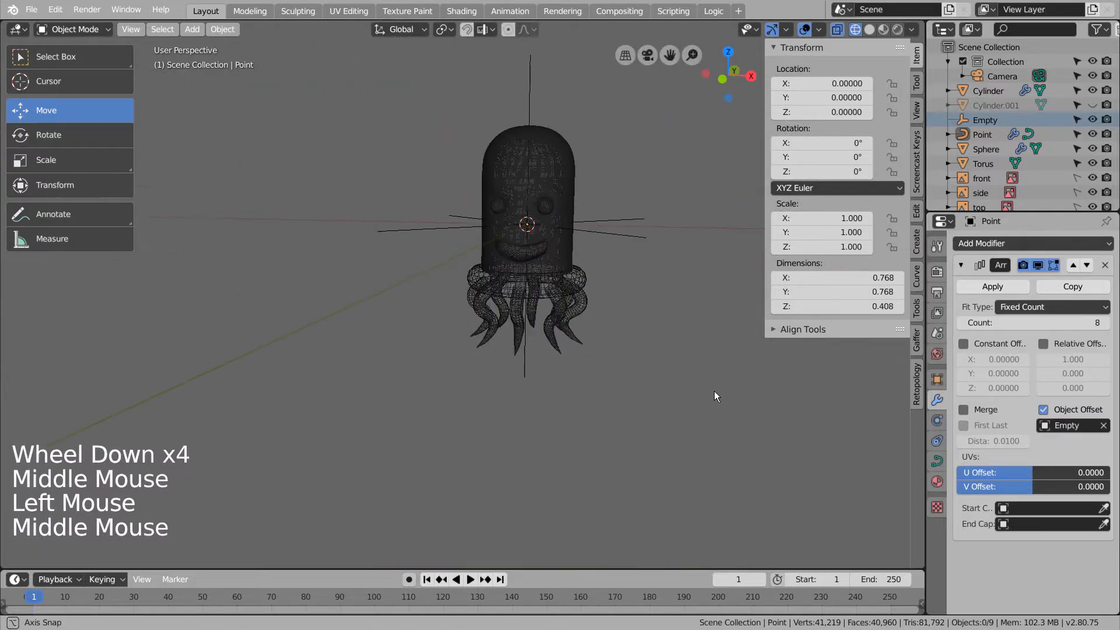
pyautogui.press('KP_1')
# - Add a UV sphere at the centre and shade it smooth
pyautogui.hotkey('shift', 'a')
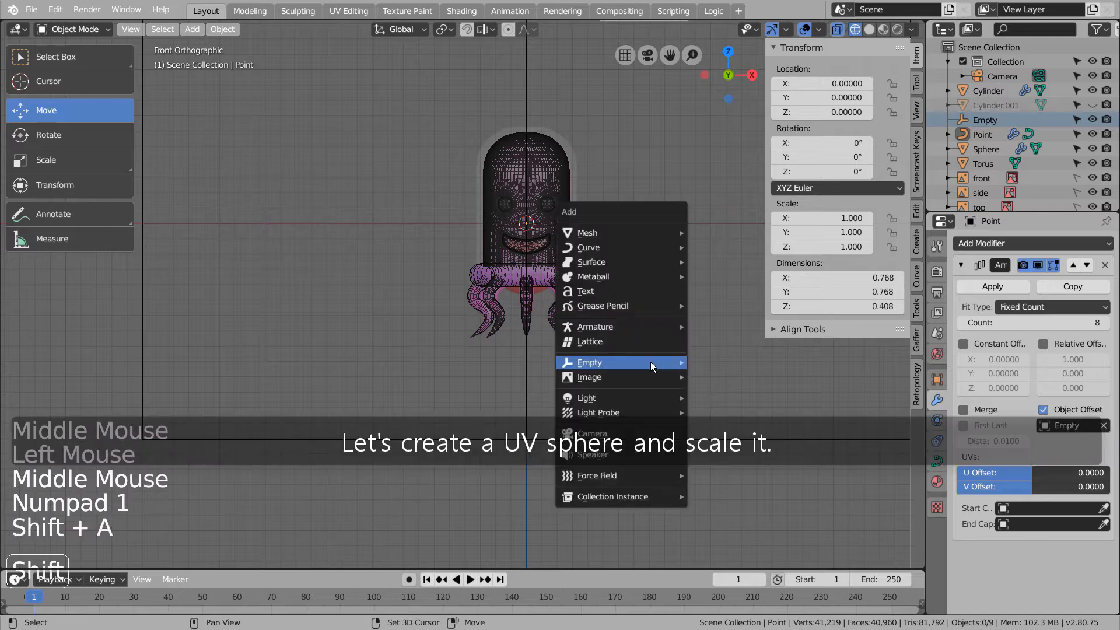
pyautogui.moveTo(670, 234)
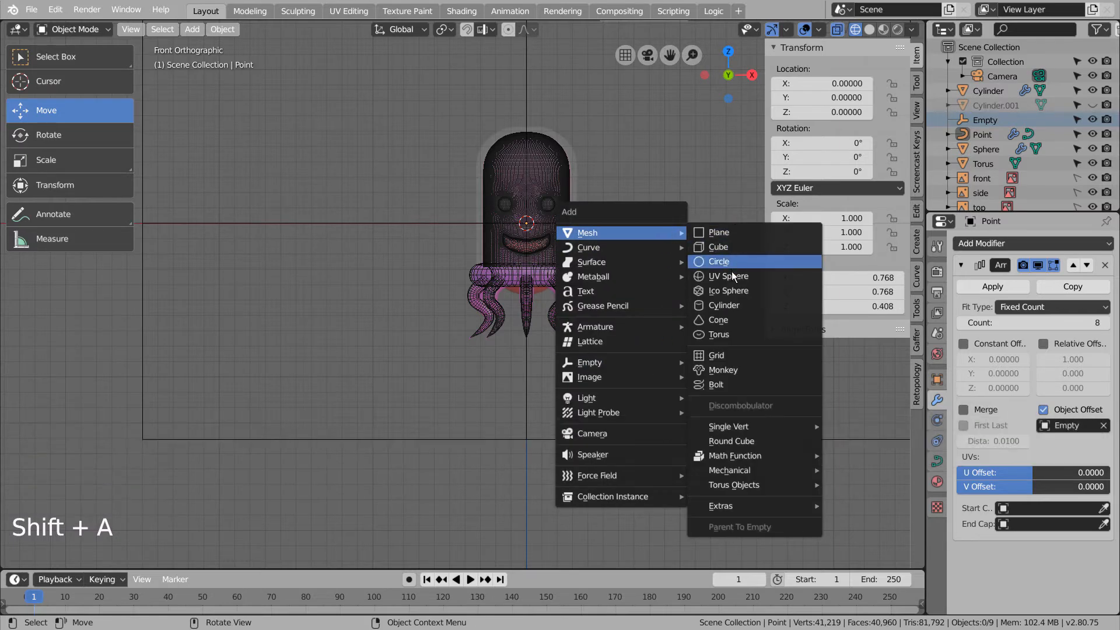
pyautogui.click(700, 274)
pyautogui.rightClick(647, 240)
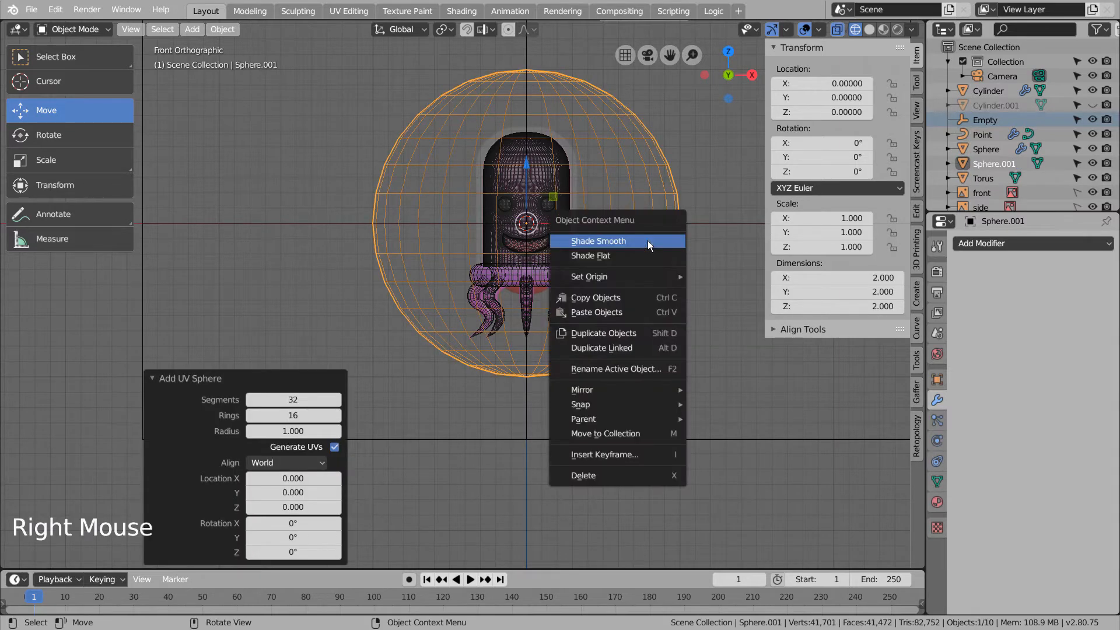
pyautogui.click(647, 241)
pyautogui.click(875, 33)
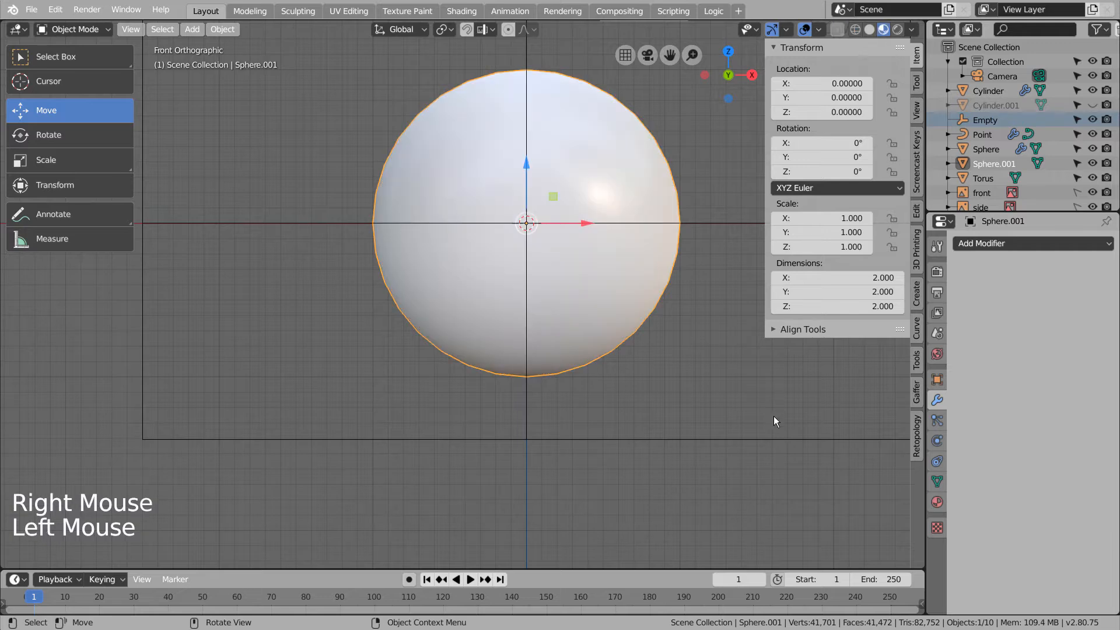
# - Scale the new sphere down to 0.272
pyautogui.press('s')
pyautogui.click(600, 309)
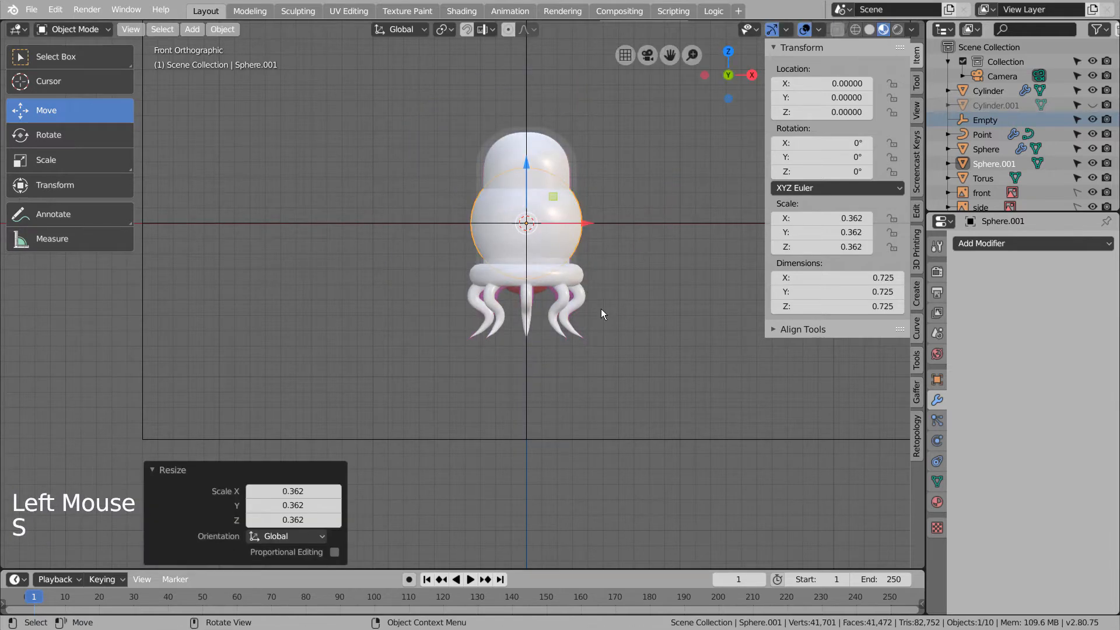
pyautogui.hotkey('shift', 'z')
pyautogui.scroll(4, 632, 153)
pyautogui.press('s')
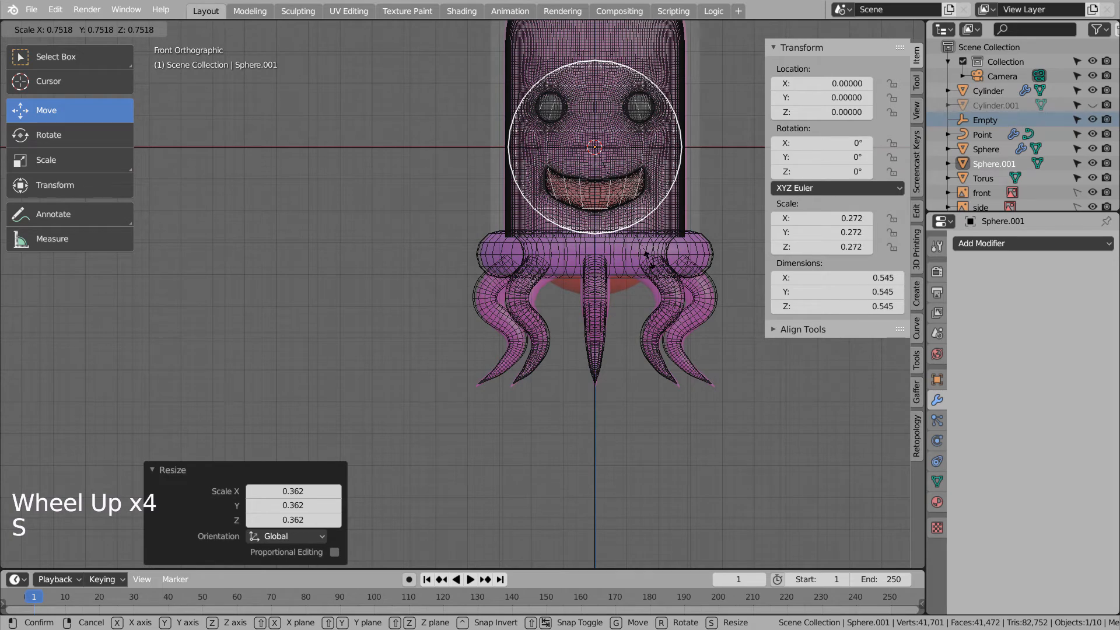
pyautogui.click(646, 254)
# - Lower the sphere to about Z −0.194 inside the body behind the mouth
pyautogui.moveTo(597, 111); pyautogui.dragTo(597, 172)
pyautogui.moveTo(705, 450)
pyautogui.mouseDown(button='middle')
pyautogui.moveTo(652, 460)
pyautogui.moveTo(677, 457)
pyautogui.moveTo(646, 474)
pyautogui.moveTo(673, 474)
pyautogui.moveTo(622, 440)
pyautogui.moveTo(616, 422)
pyautogui.moveTo(732, 446)
pyautogui.moveTo(802, 443)
pyautogui.moveTo(740, 446)
pyautogui.mouseUp(button='middle')
pyautogui.hotkey('shift', 'z')
pyautogui.scroll(-2, 732, 445)
pyautogui.scroll(-1, 733, 444)
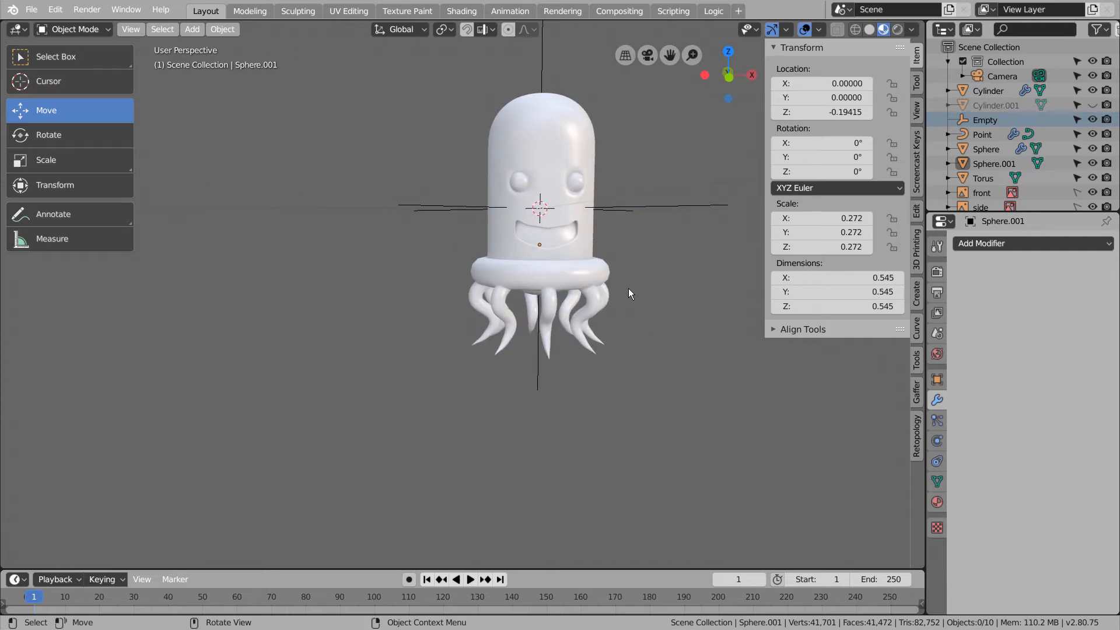
pyautogui.press('KP_1')
pyautogui.keyDown('shift'); pyautogui.moveTo(646, 284); pyautogui.dragTo(551, 380, button='middle'); pyautogui.keyUp('shift')
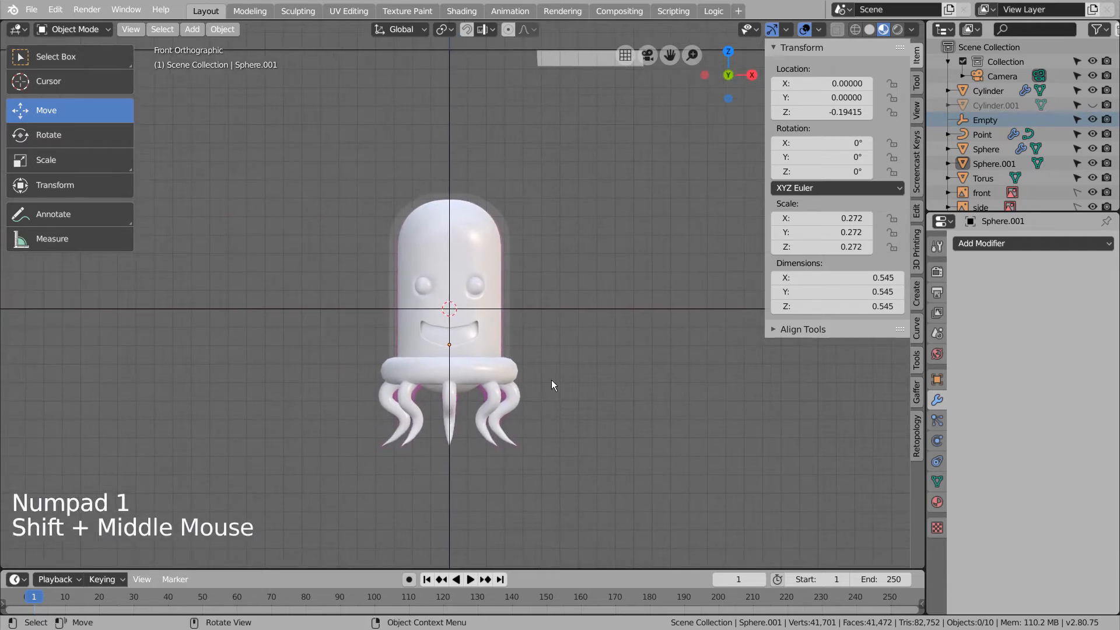
pyautogui.scroll(3, 551, 352)
pyautogui.hotkey('shift', 'z')
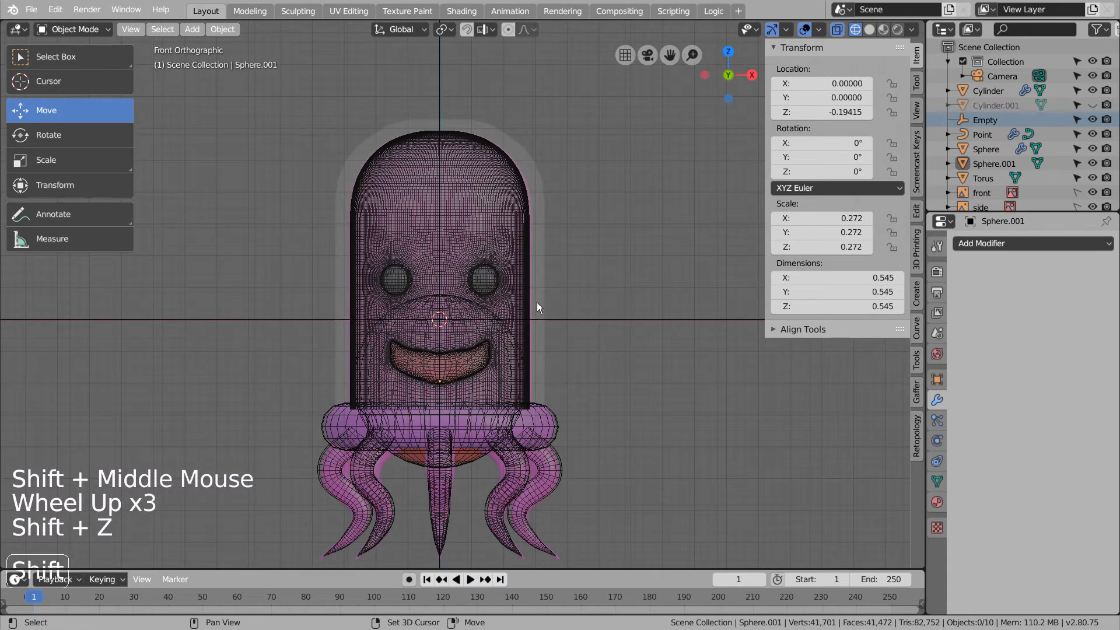
pyautogui.hotkey('shift', 'z')
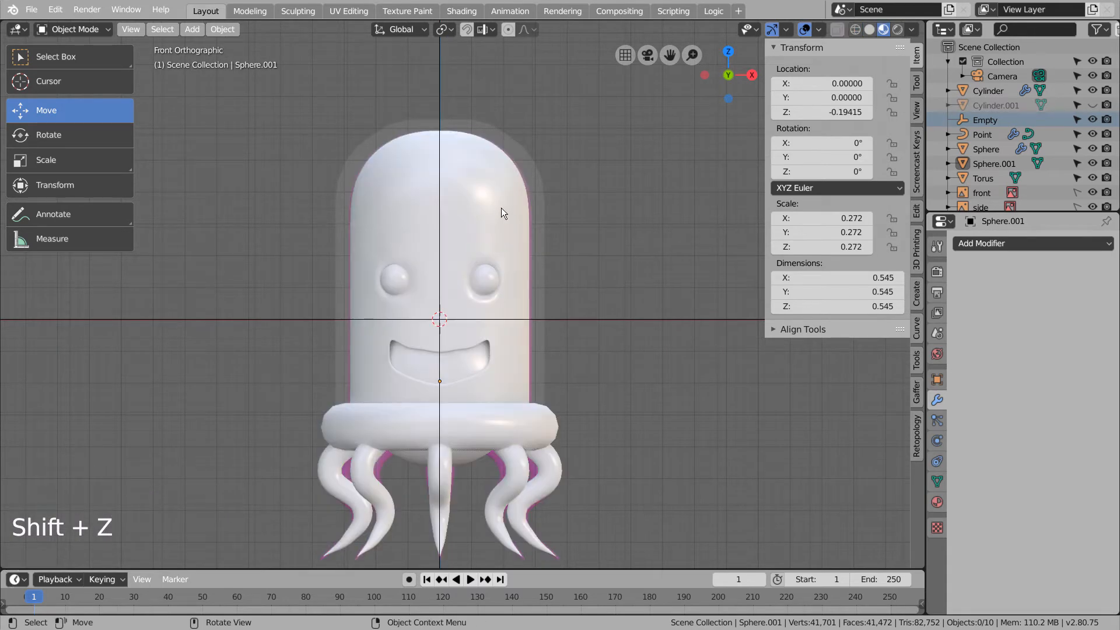
# - Give the cylinder body a new pink material
pyautogui.click(496, 202)
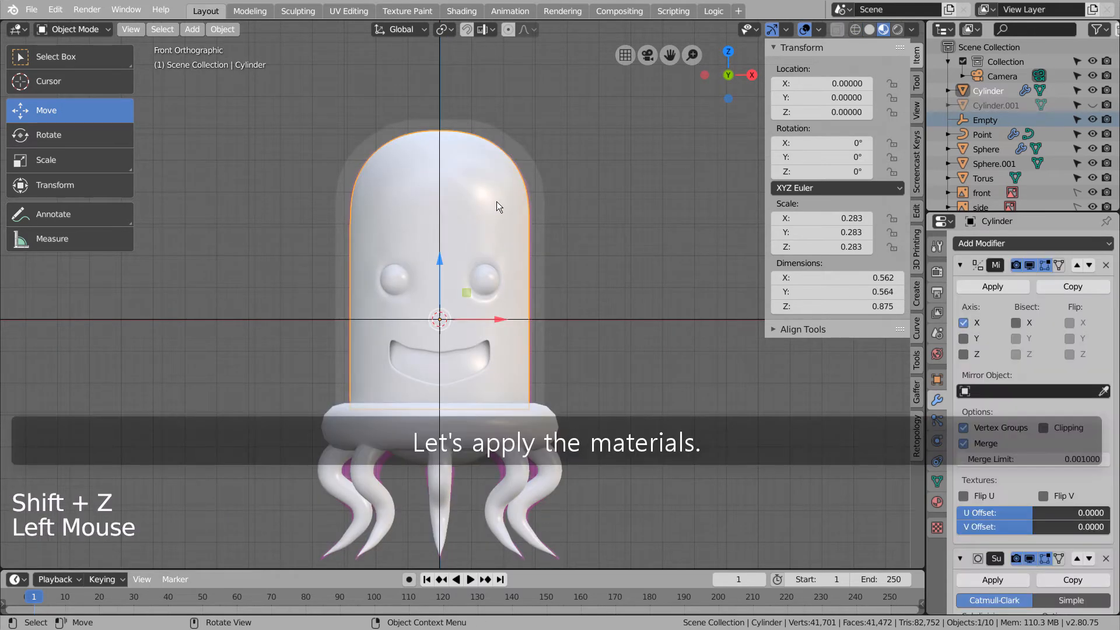
pyautogui.click(936, 502)
pyautogui.click(1029, 305)
pyautogui.click(1065, 451)
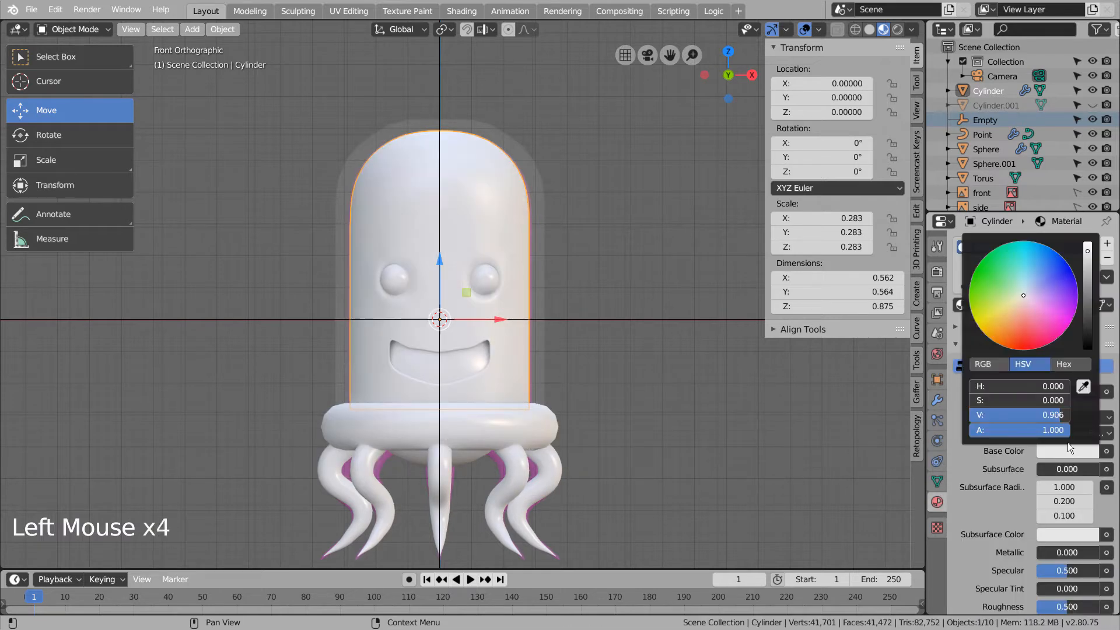
pyautogui.moveTo(1053, 314); pyautogui.dragTo(1047, 315)
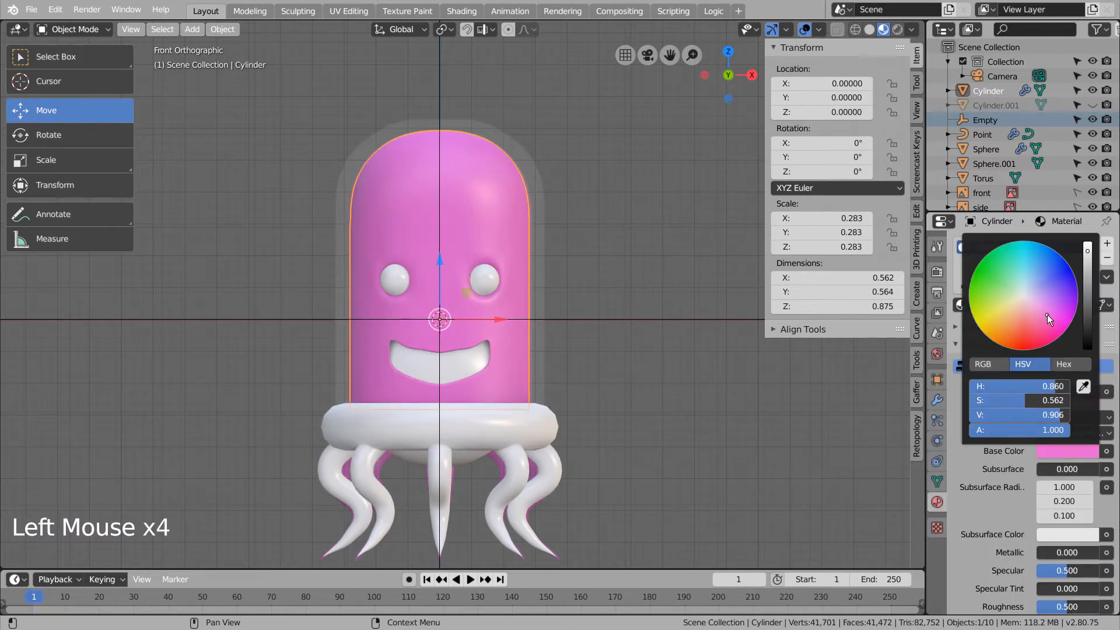
# - Give the eye spheres a new black material
pyautogui.click(483, 284)
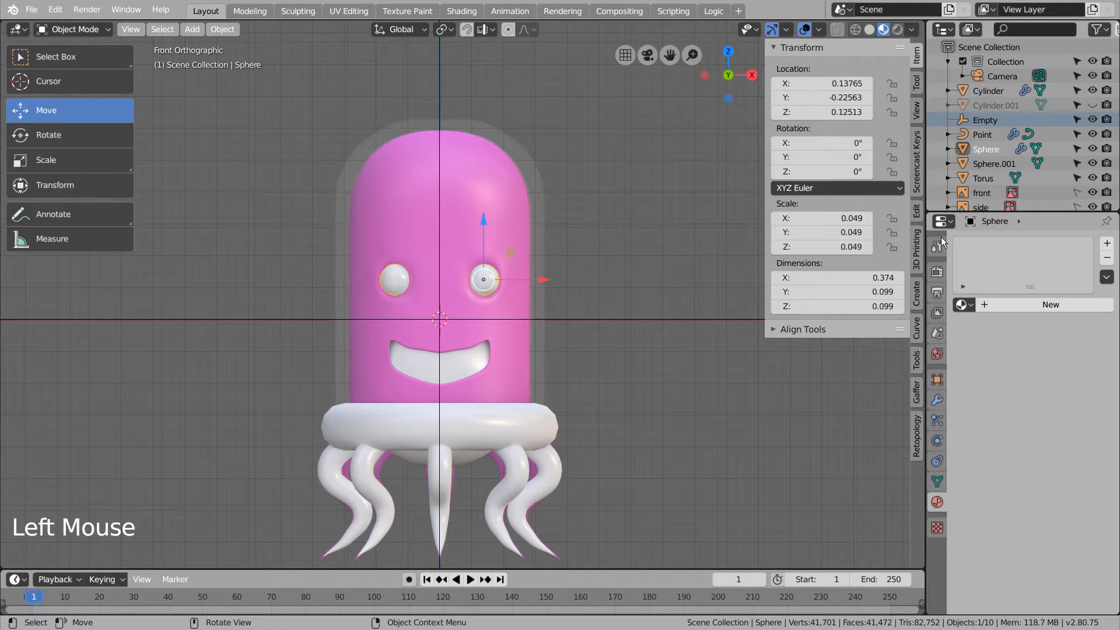
pyautogui.click(1057, 300)
pyautogui.click(1088, 453)
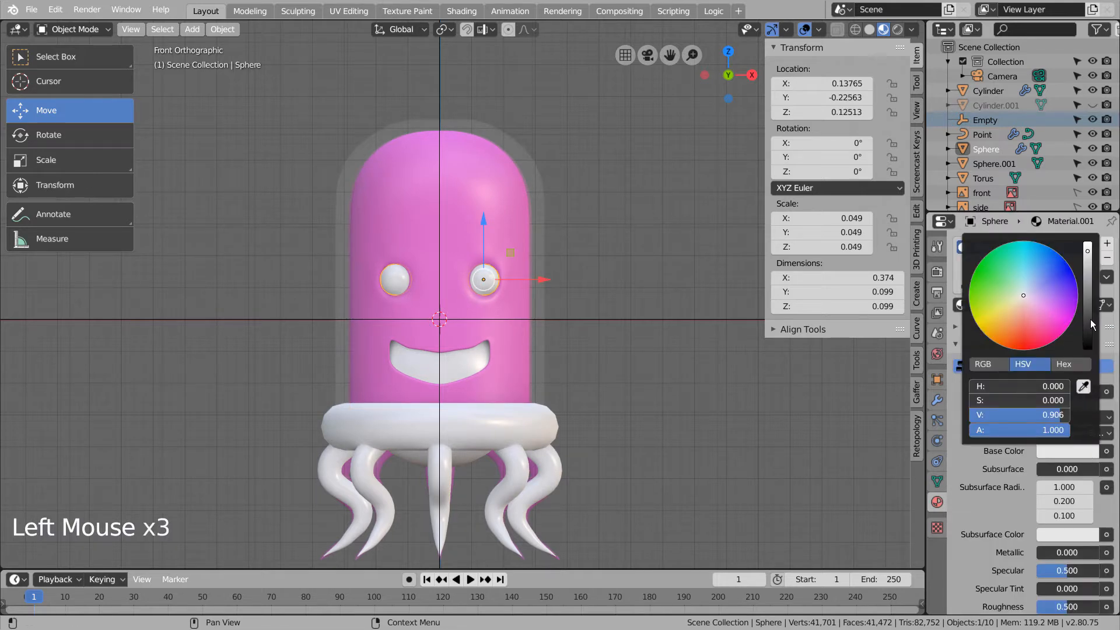
pyautogui.moveTo(1090, 320); pyautogui.dragTo(477, 355)
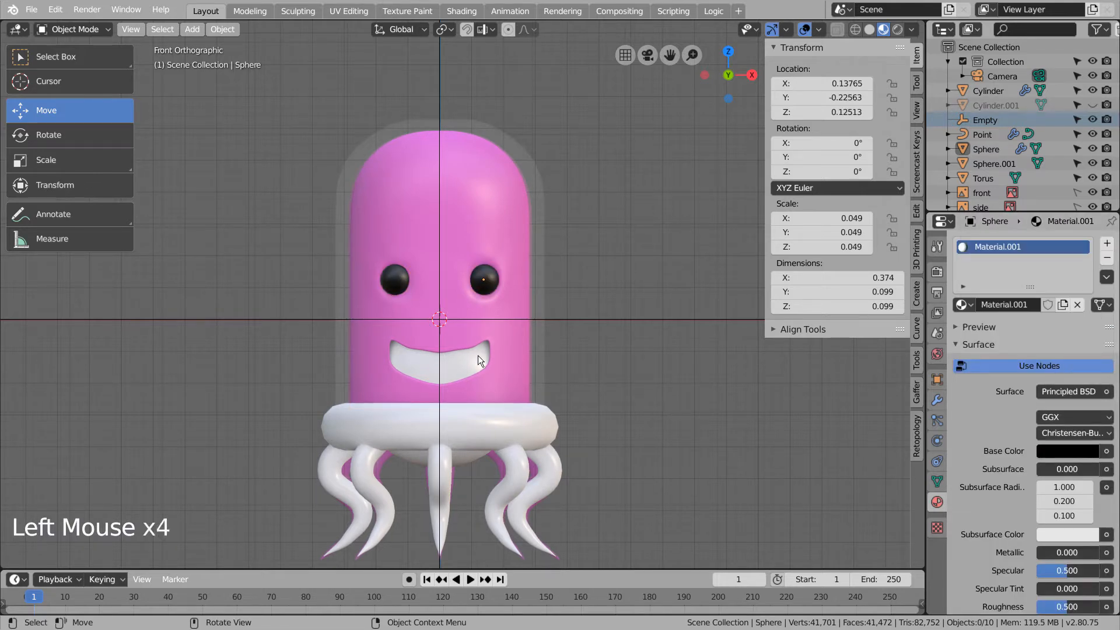
# - Give the inner sphere a new red material
pyautogui.click(473, 460)
pyautogui.click(1058, 304)
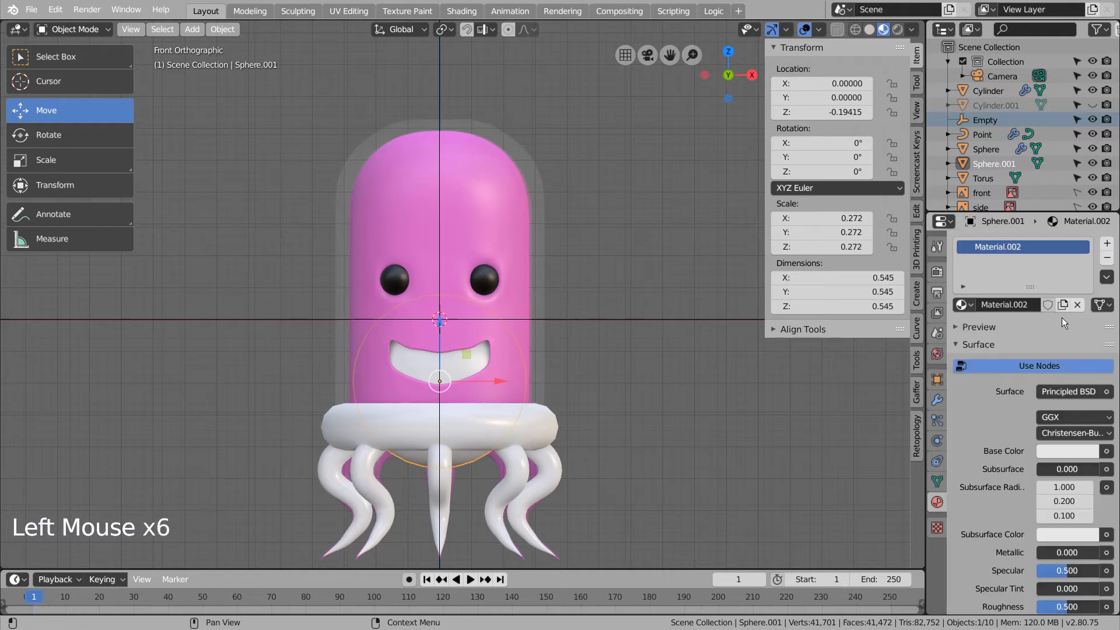
pyautogui.click(1069, 456)
pyautogui.click(1069, 455)
pyautogui.moveTo(1024, 339); pyautogui.dragTo(1023, 345)
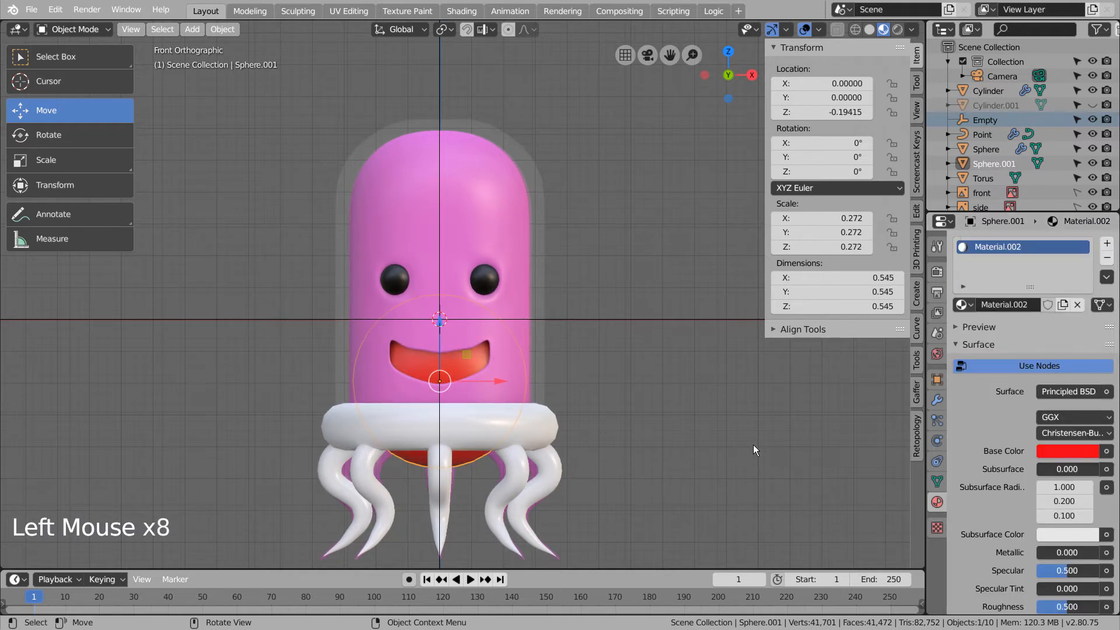
pyautogui.click(754, 445)
pyautogui.moveTo(768, 446); pyautogui.dragTo(677, 438, button='middle')
pyautogui.click(555, 488)
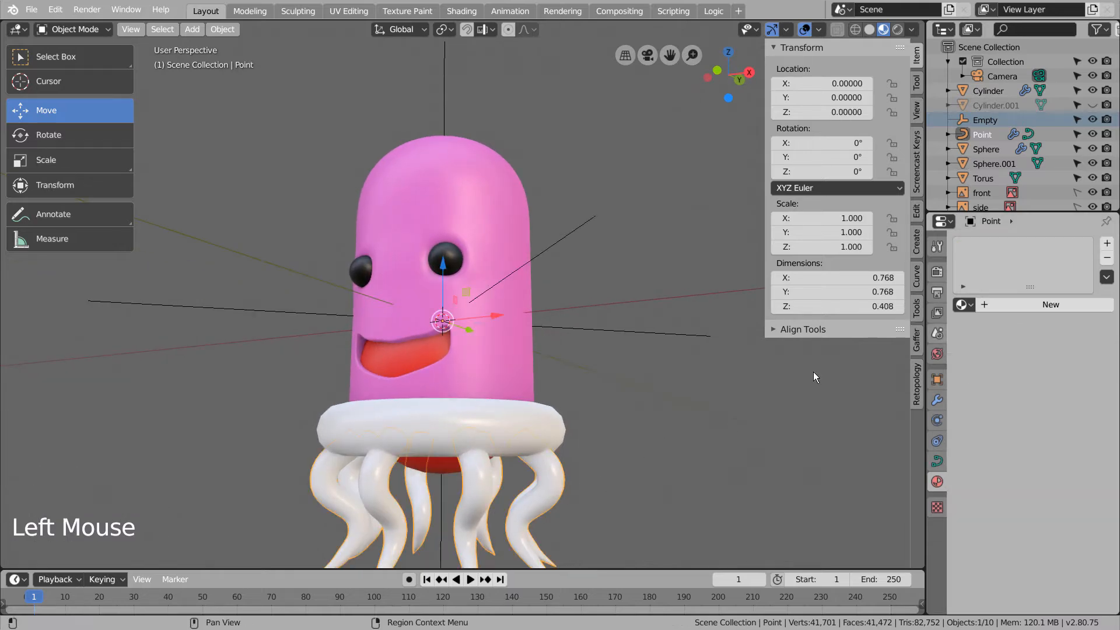
# - Set the front reference image's transparency to 1.000 in front wireframe view
pyautogui.hotkey('shift', 'z')
pyautogui.press('KP_1')
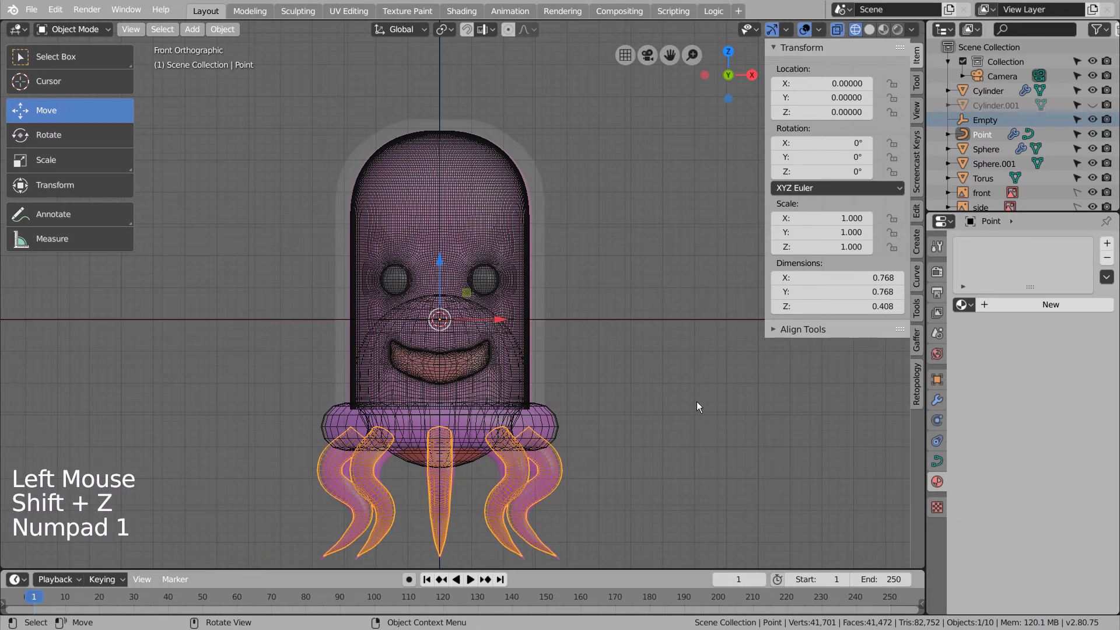
pyautogui.click(985, 181)
pyautogui.click(985, 191)
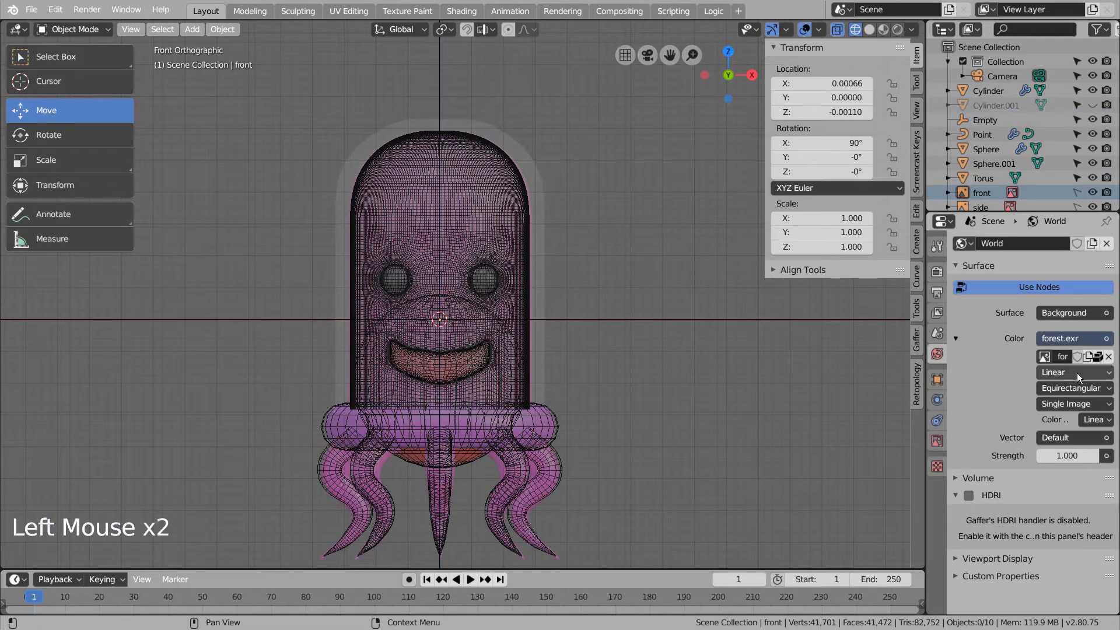
pyautogui.click(936, 441)
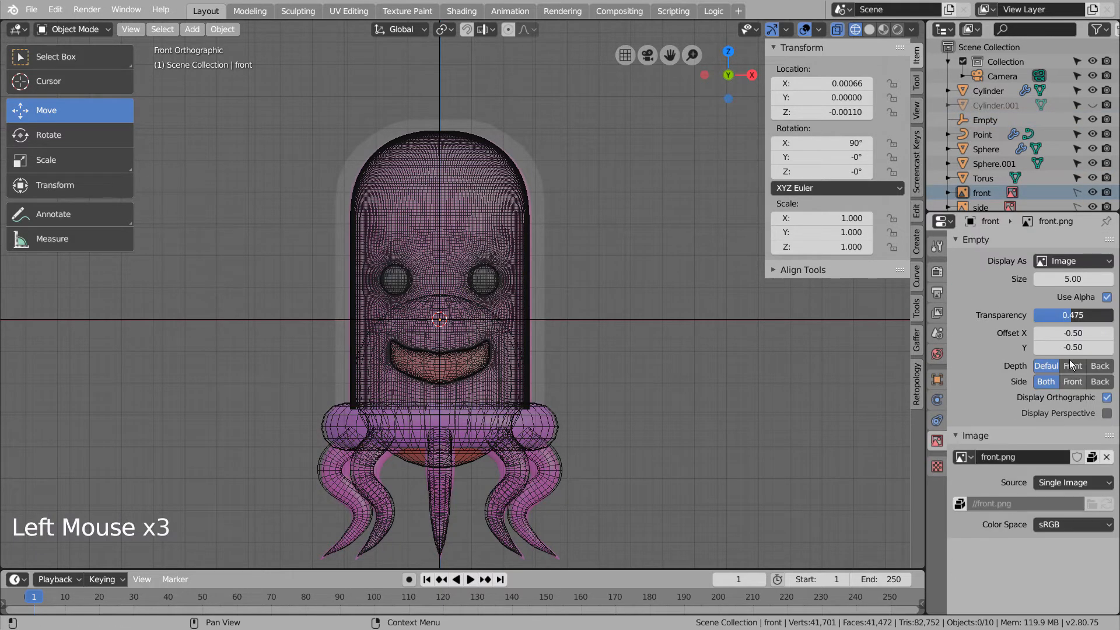
pyautogui.moveTo(1072, 315); pyautogui.dragTo(1085, 315)
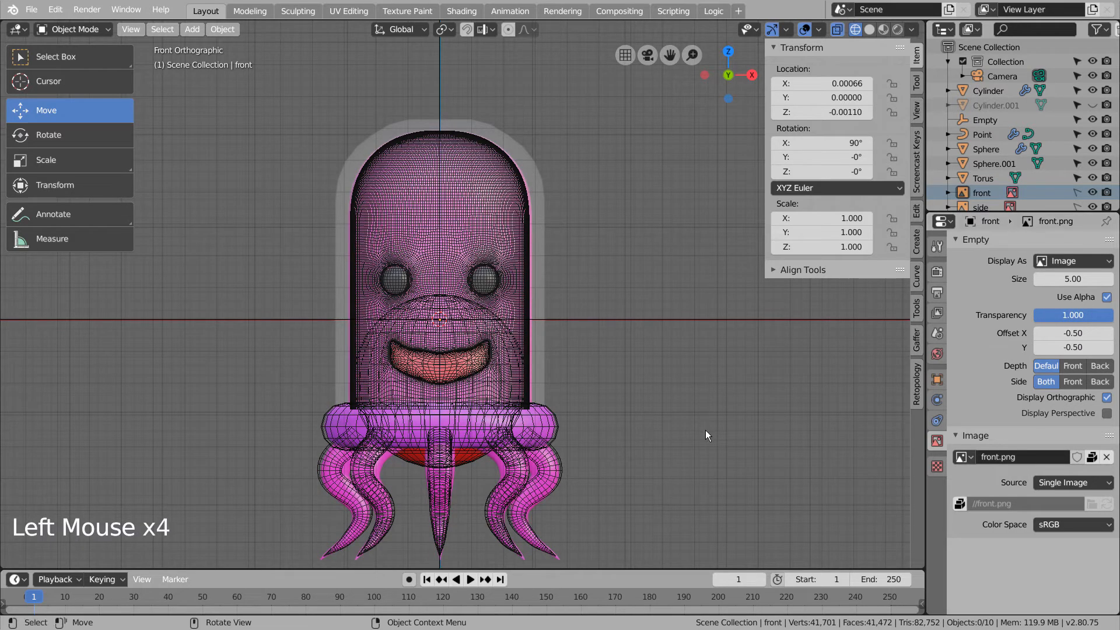
# - Give the tentacles a new material with Base Color sampled from the pink body
pyautogui.click(556, 466)
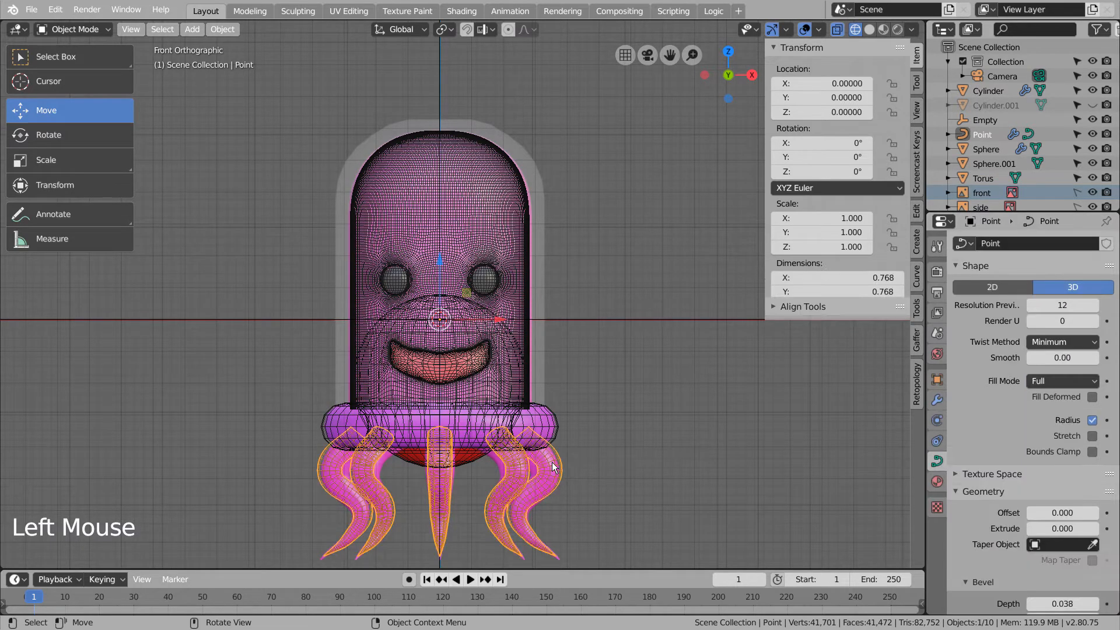
pyautogui.click(943, 484)
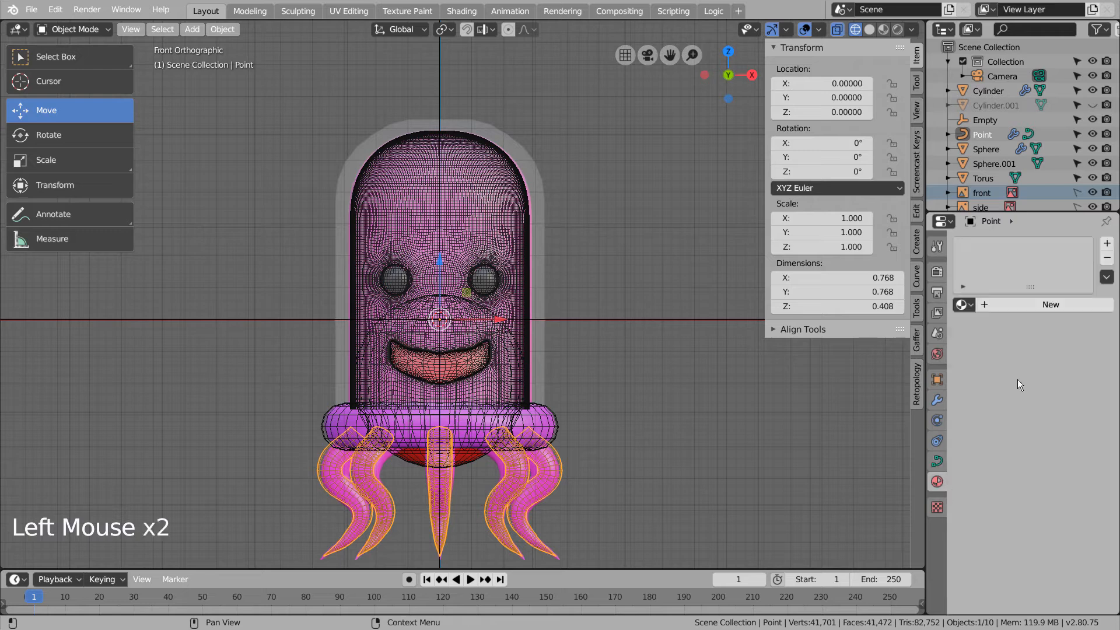
pyautogui.click(1046, 306)
pyautogui.click(1077, 452)
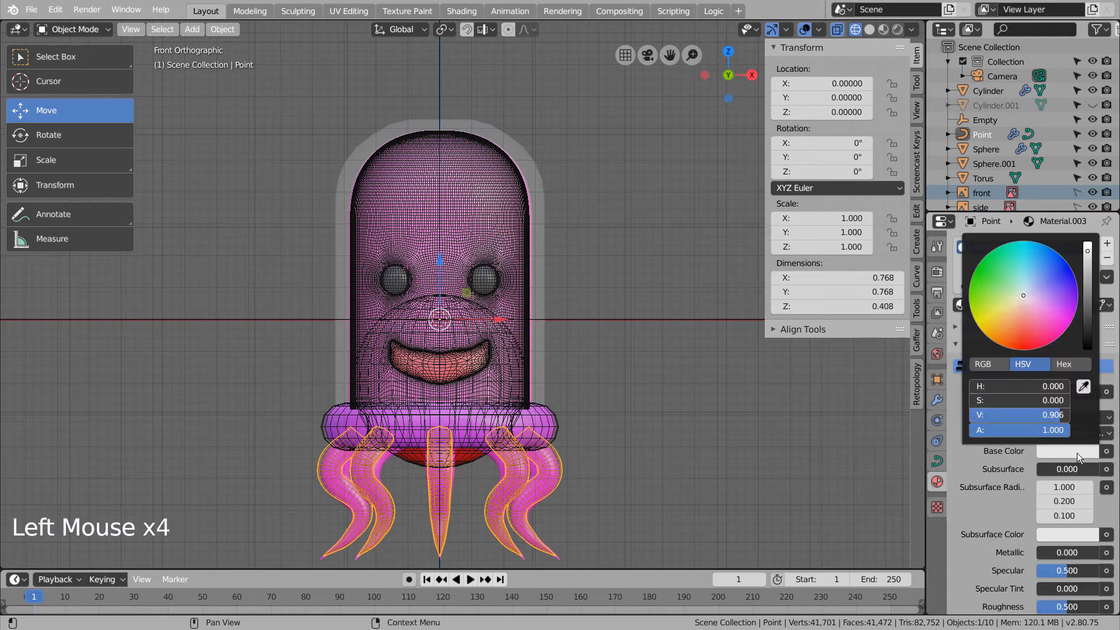
pyautogui.click(1083, 388)
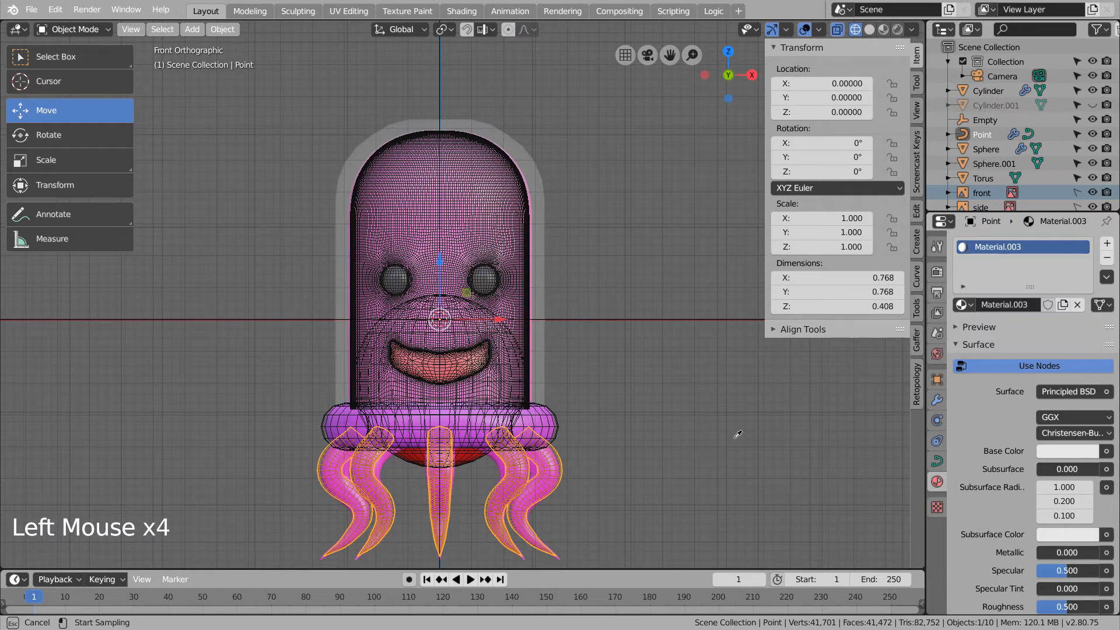
pyautogui.click(498, 455)
# - Give the Torus ring a new material with the same sampled pink Base Color
pyautogui.click(542, 419)
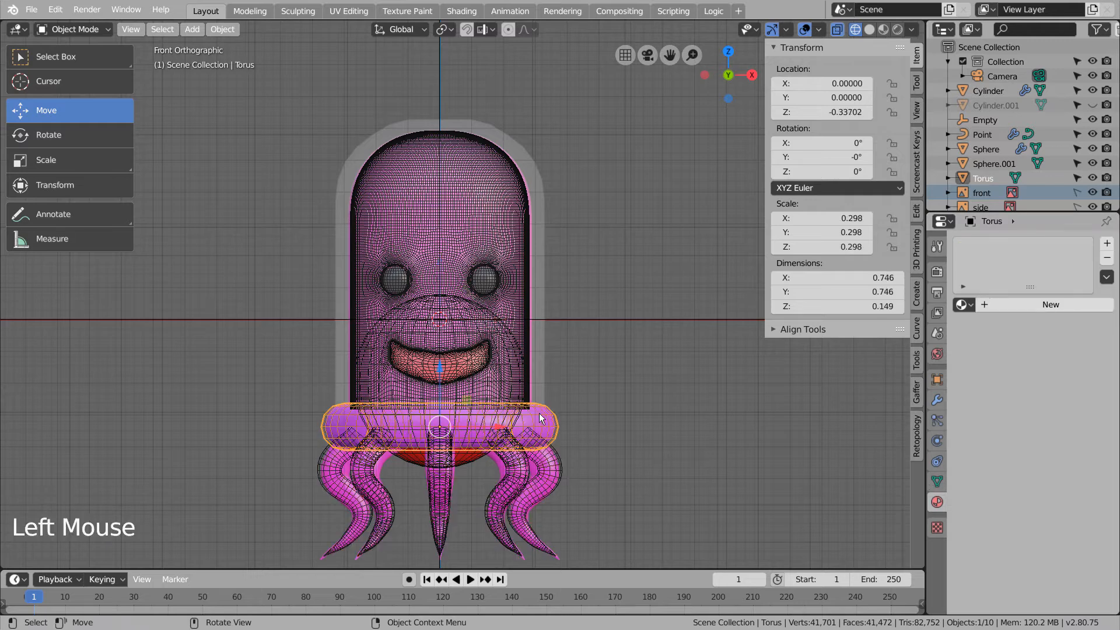
pyautogui.click(1029, 304)
pyautogui.click(1062, 451)
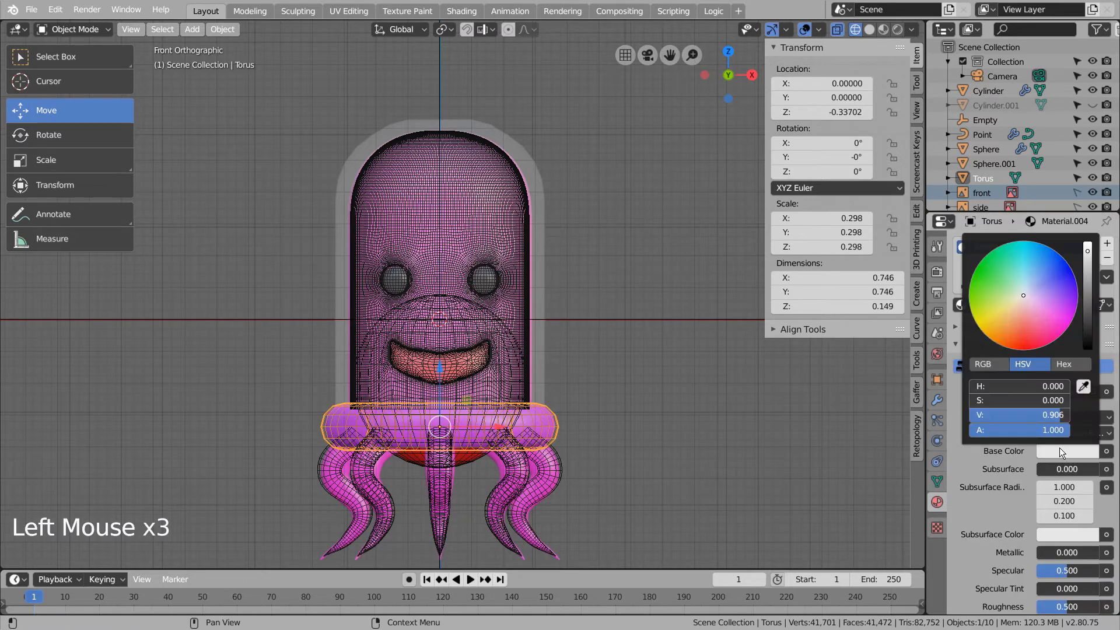
pyautogui.click(1083, 387)
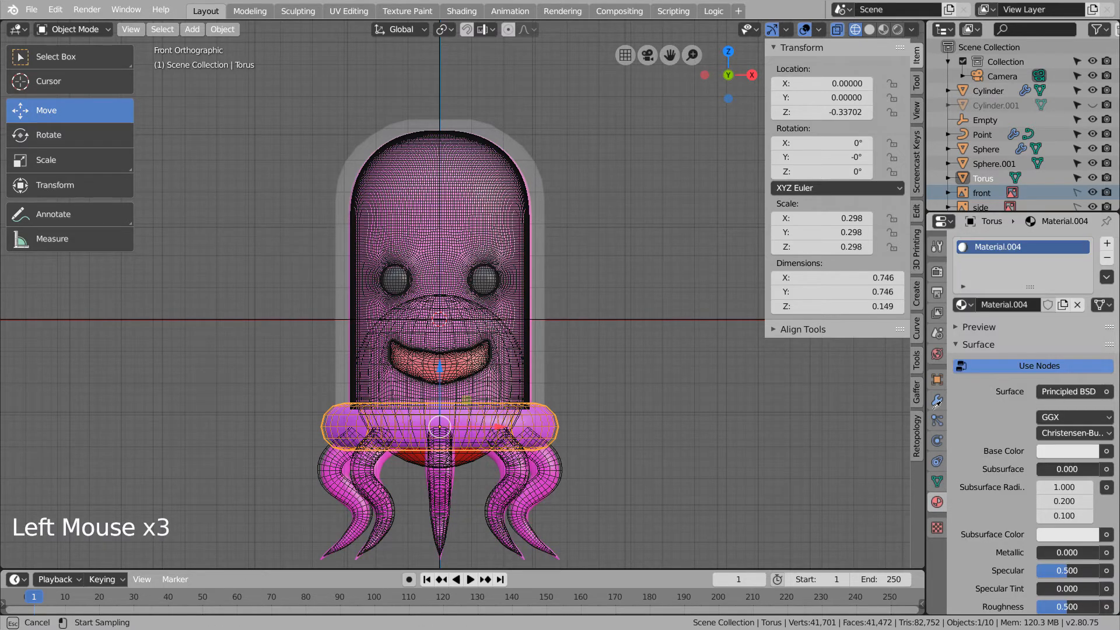
pyautogui.click(550, 415)
pyautogui.click(665, 433)
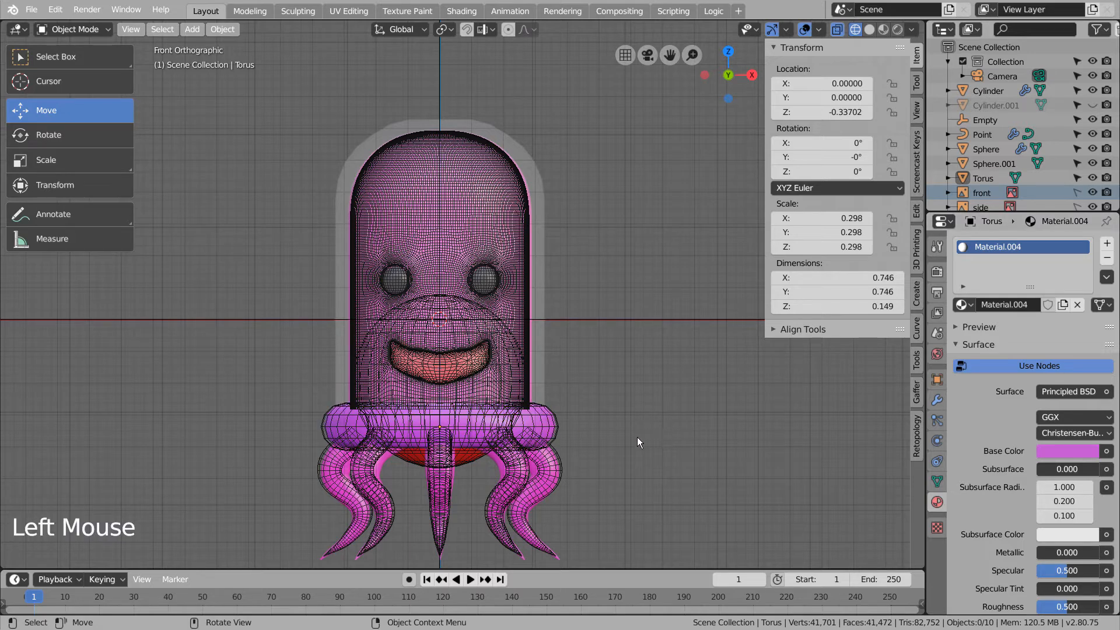
pyautogui.hotkey('shift', 'z')
pyautogui.moveTo(639, 436)
pyautogui.mouseDown(button='middle')
pyautogui.moveTo(681, 437)
pyautogui.moveTo(622, 436)
pyautogui.moveTo(596, 419)
pyautogui.moveTo(657, 397)
pyautogui.moveTo(736, 411)
pyautogui.moveTo(681, 436)
pyautogui.moveTo(643, 428)
pyautogui.moveTo(673, 422)
pyautogui.moveTo(586, 387)
pyautogui.mouseUp(button='middle')
# - Set the body cylinder's Subdivision Surface render level to 3
pyautogui.click(511, 363)
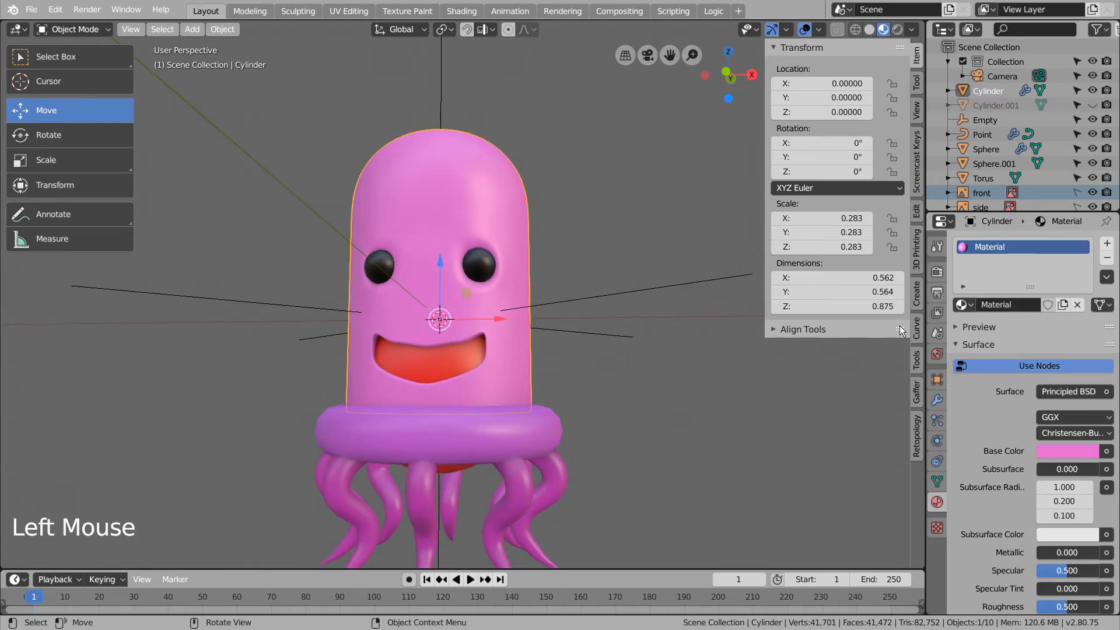
pyautogui.click(938, 400)
pyautogui.scroll(-2, 1031, 541)
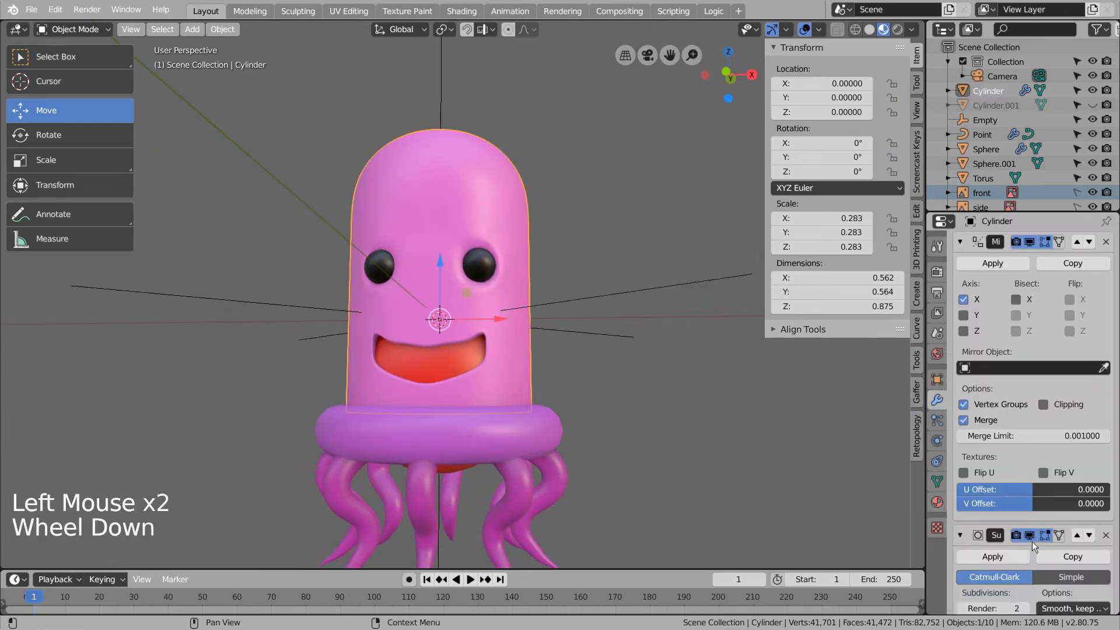
pyautogui.click(1021, 585)
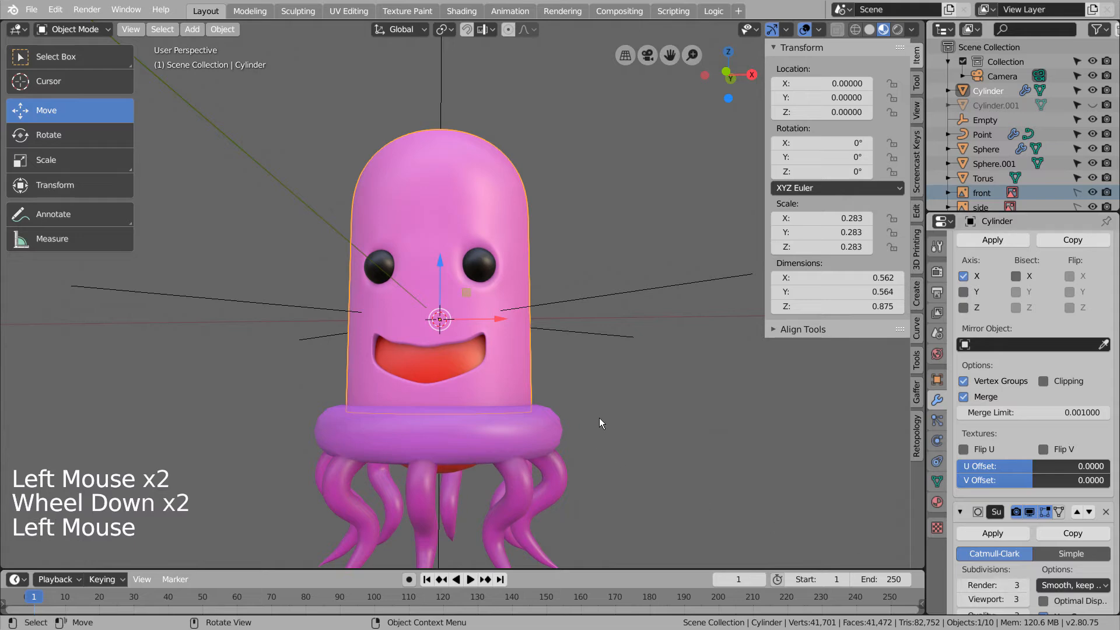
# - Check the eye Sphere's Mirror modifier and unhide the glass dome
pyautogui.click(981, 135)
pyautogui.click(982, 143)
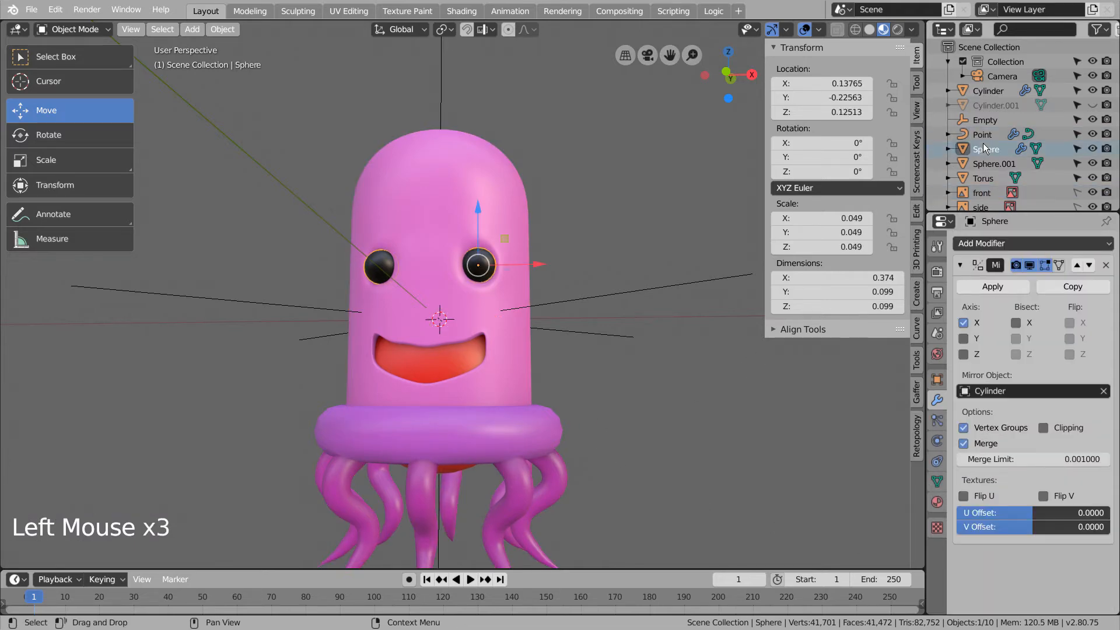
pyautogui.scroll(-2, 984, 141)
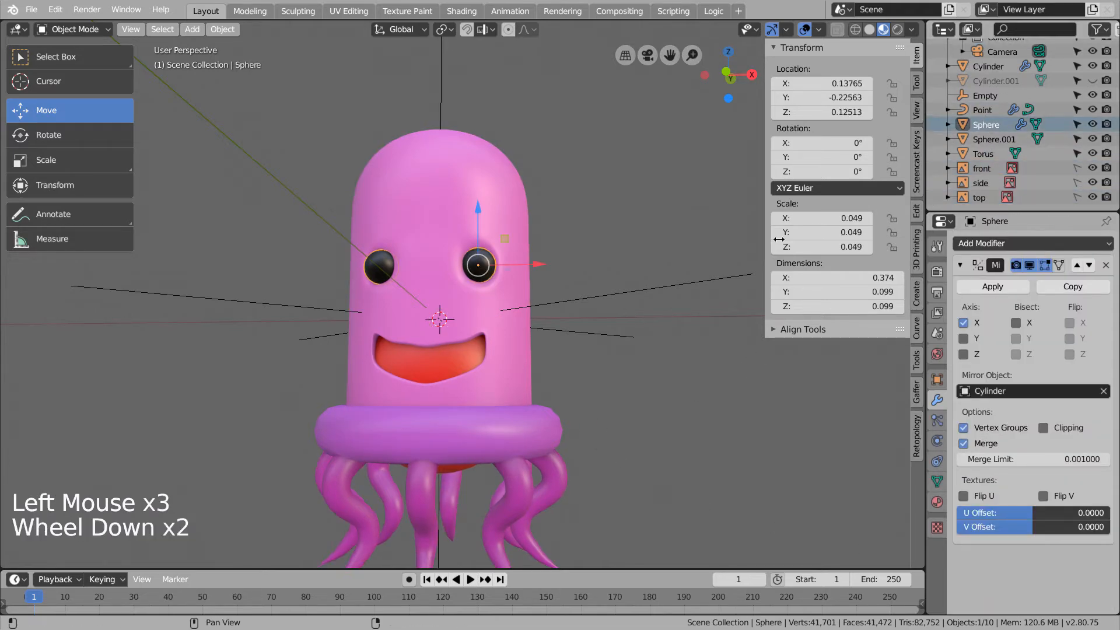
pyautogui.click(662, 360)
pyautogui.scroll(-3, 635, 395)
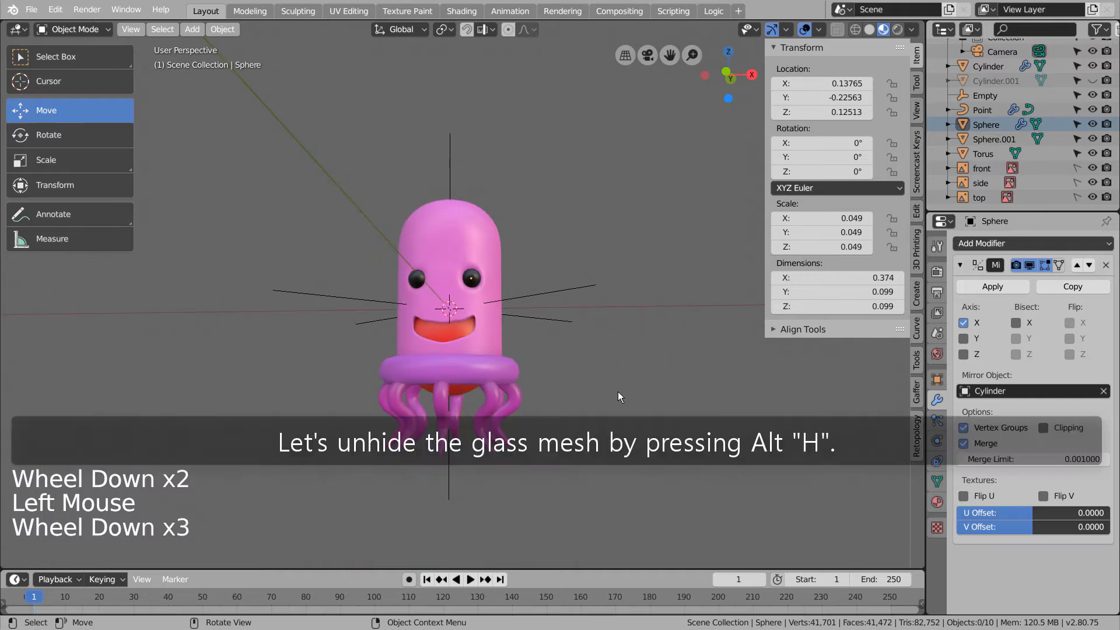
pyautogui.hotkey('alt', 'h')
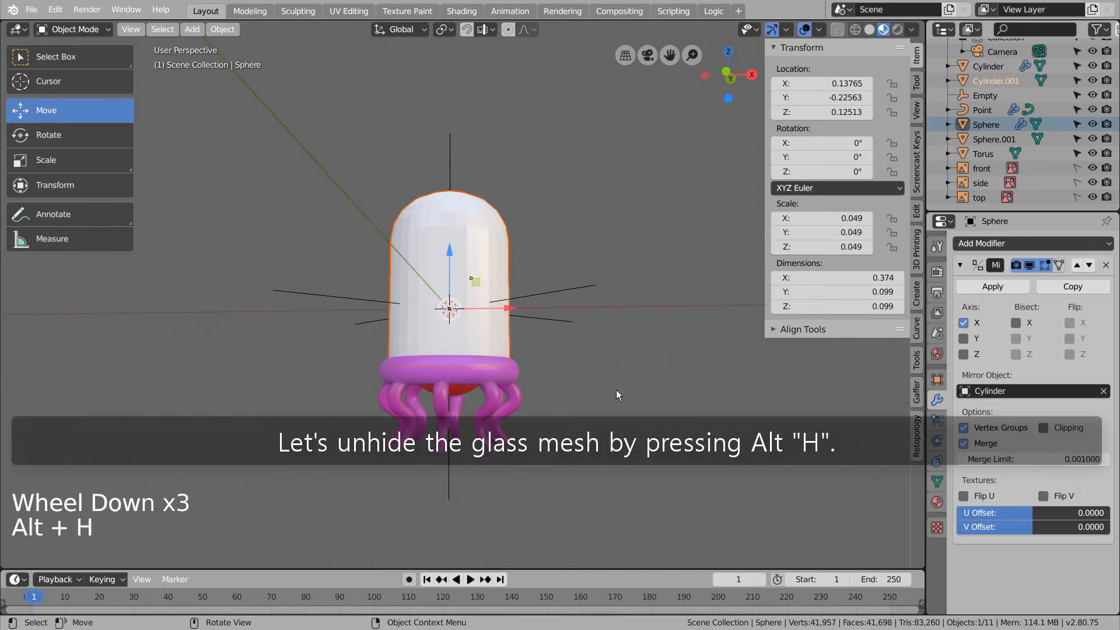
# - Shade the glass dome smooth, undoing a trial level-3 subdivision
pyautogui.rightClick(485, 220)
pyautogui.click(485, 219)
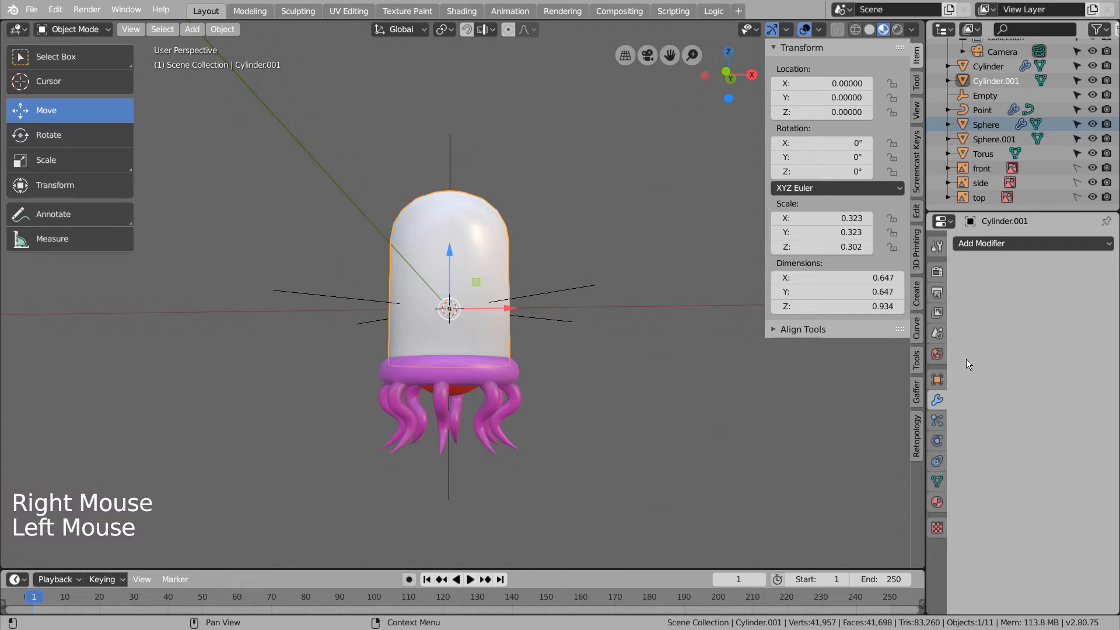
pyautogui.moveTo(708, 342); pyautogui.dragTo(656, 356, button='middle')
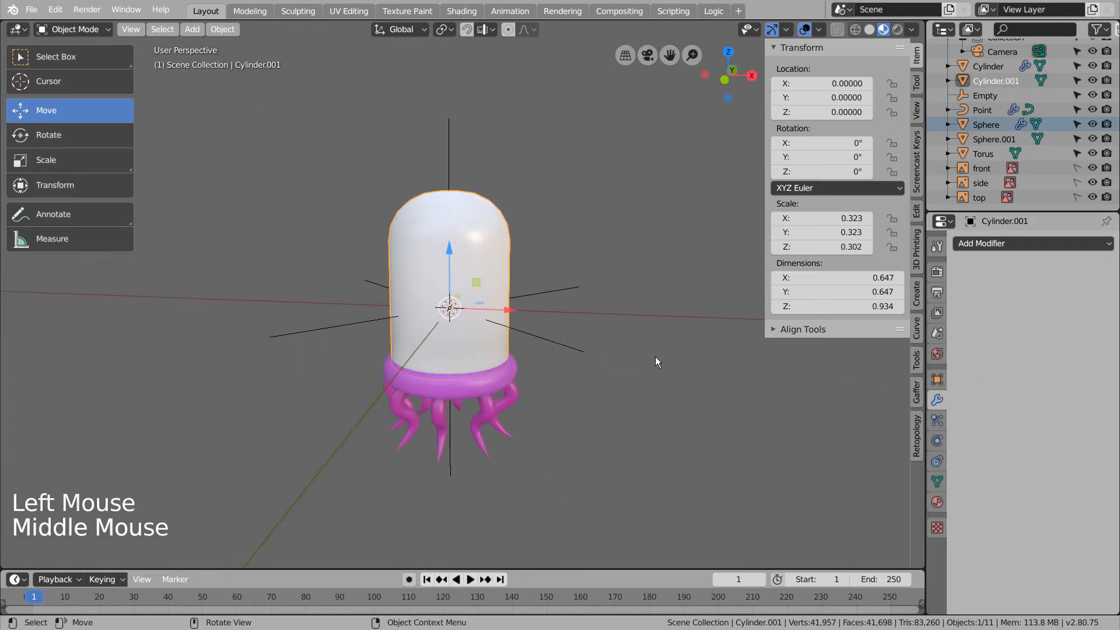
pyautogui.scroll(3, 548, 295)
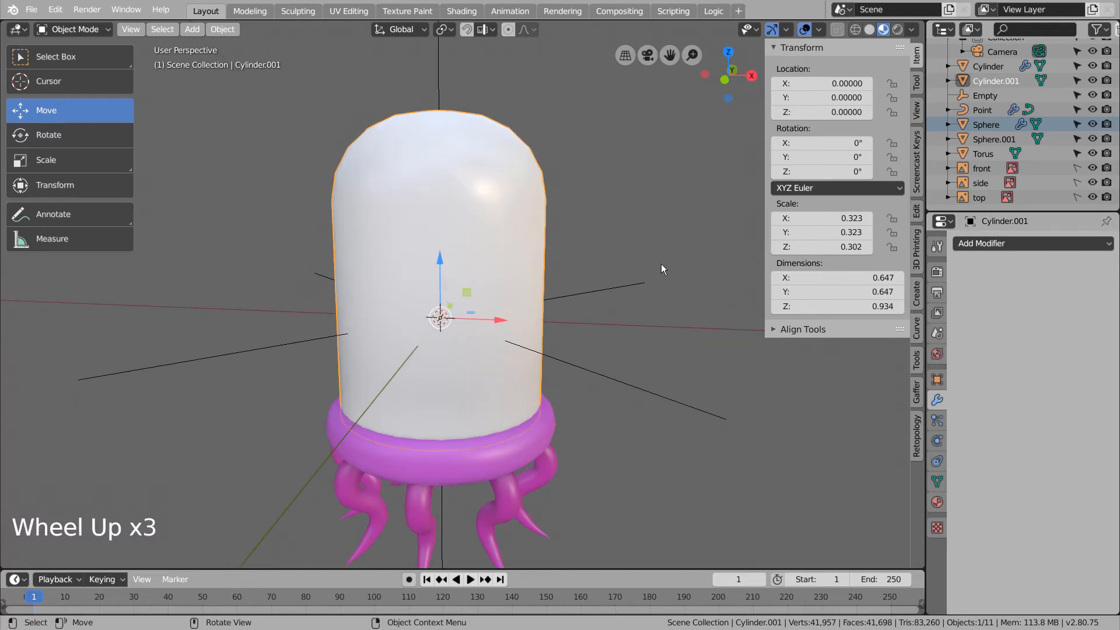
pyautogui.hotkey('ctrl', '3')
pyautogui.hotkey('ctrl', 'z')
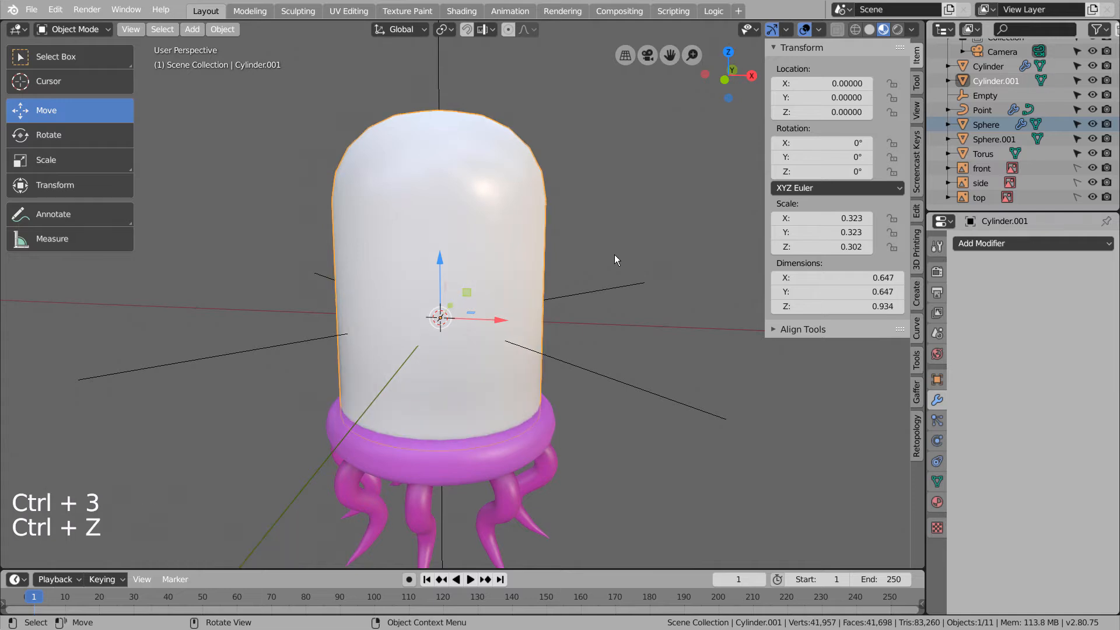
# - Give the glass dome a new material with a white Base Color
pyautogui.click(531, 209)
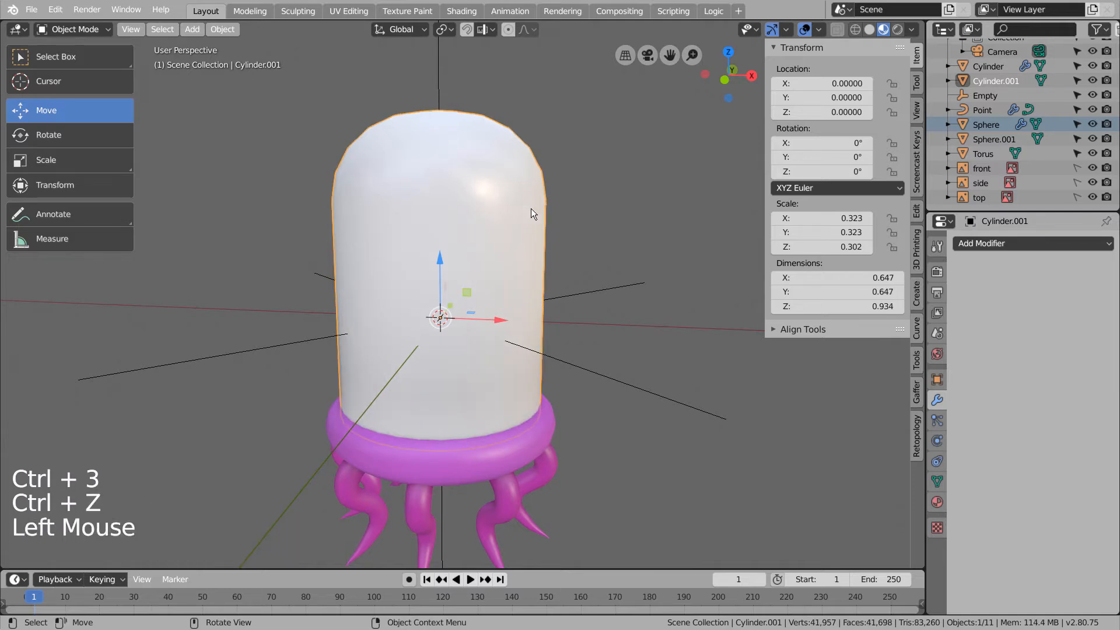
pyautogui.click(937, 501)
pyautogui.click(1049, 305)
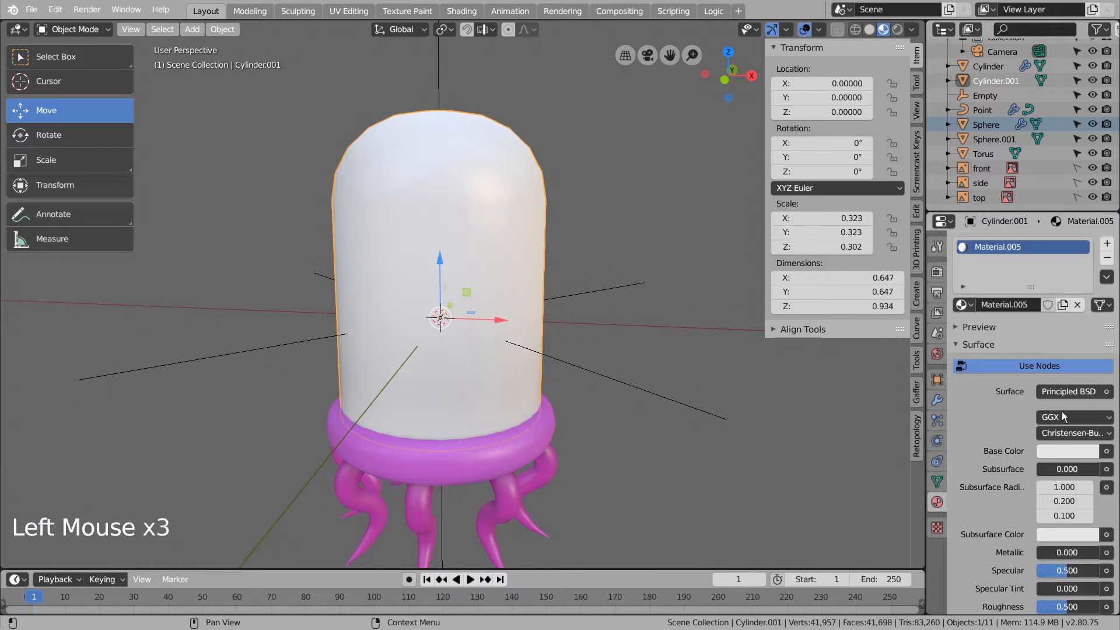
pyautogui.click(1068, 453)
pyautogui.moveTo(1092, 267); pyautogui.dragTo(1089, 242)
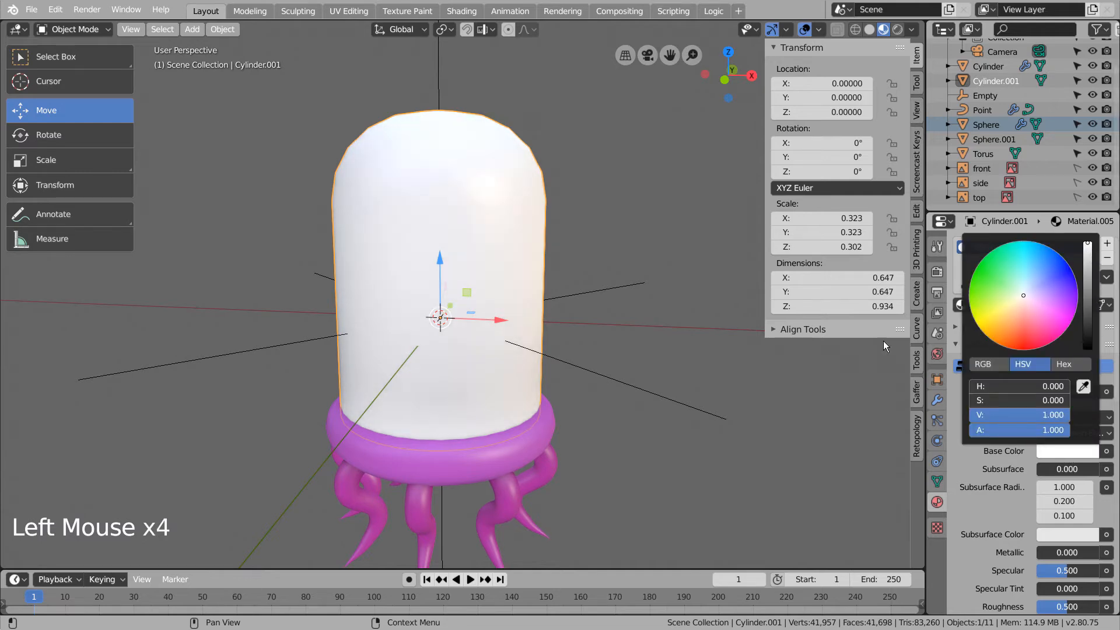
# - Set the glass material to Alpha Blend with alpha 0.110 so the face shows through
pyautogui.scroll(-6, 1029, 456)
pyautogui.scroll(-14, 1037, 474)
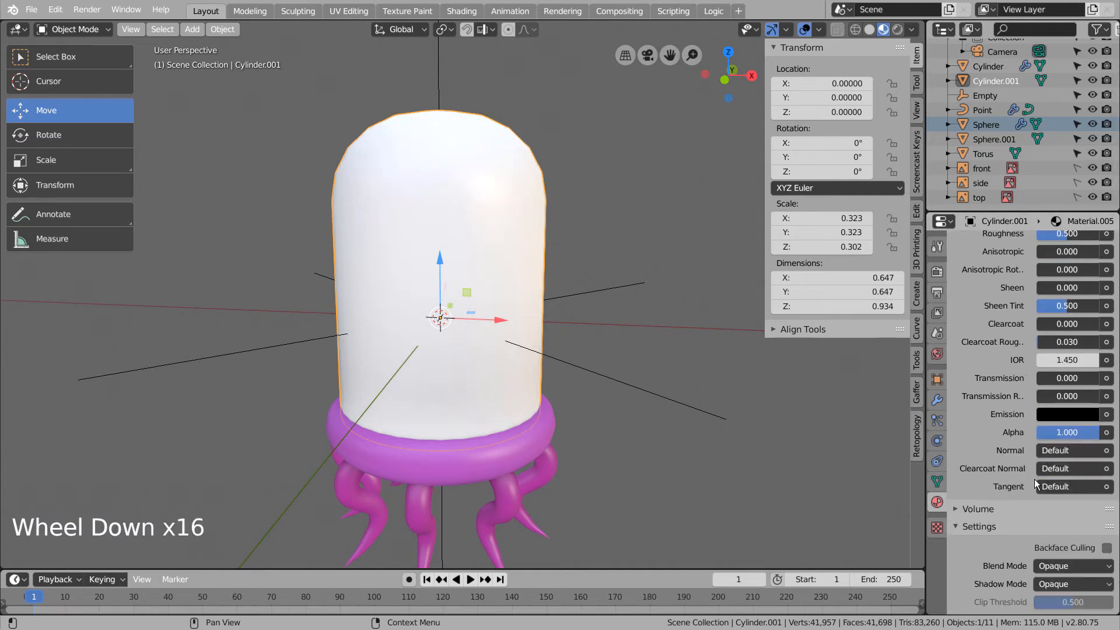
pyautogui.click(1058, 478)
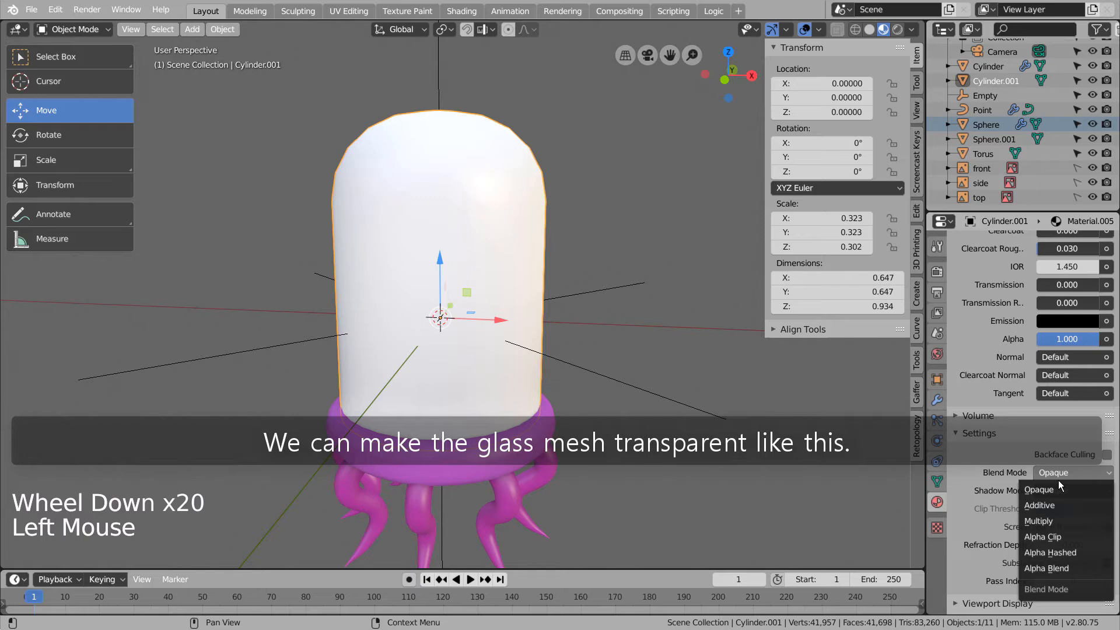
pyautogui.click(1048, 553)
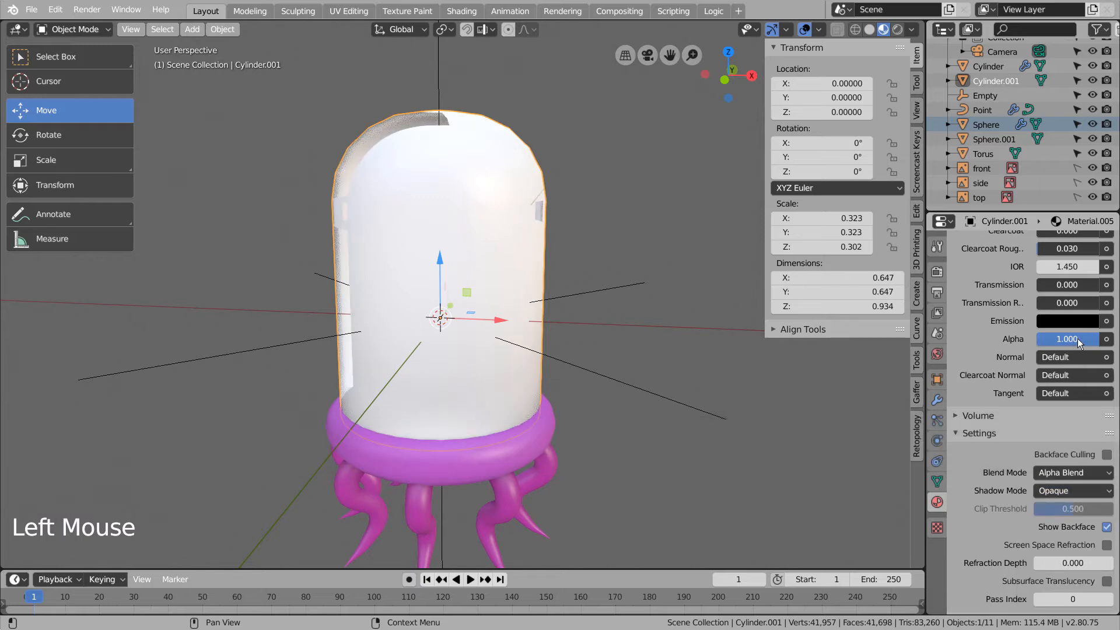
pyautogui.moveTo(1079, 343); pyautogui.dragTo(1023, 343)
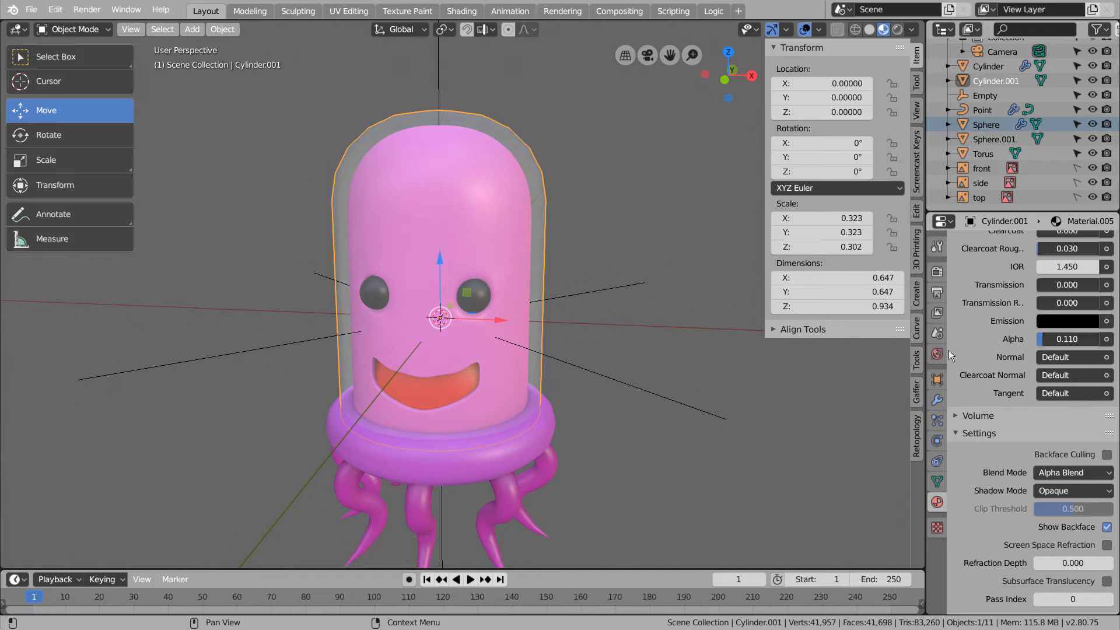
pyautogui.click(669, 419)
pyautogui.moveTo(670, 419)
pyautogui.mouseDown(button='middle')
pyautogui.moveTo(710, 436)
pyautogui.moveTo(711, 422)
pyautogui.moveTo(660, 419)
pyautogui.mouseUp(button='middle')
pyautogui.press('KP_1')
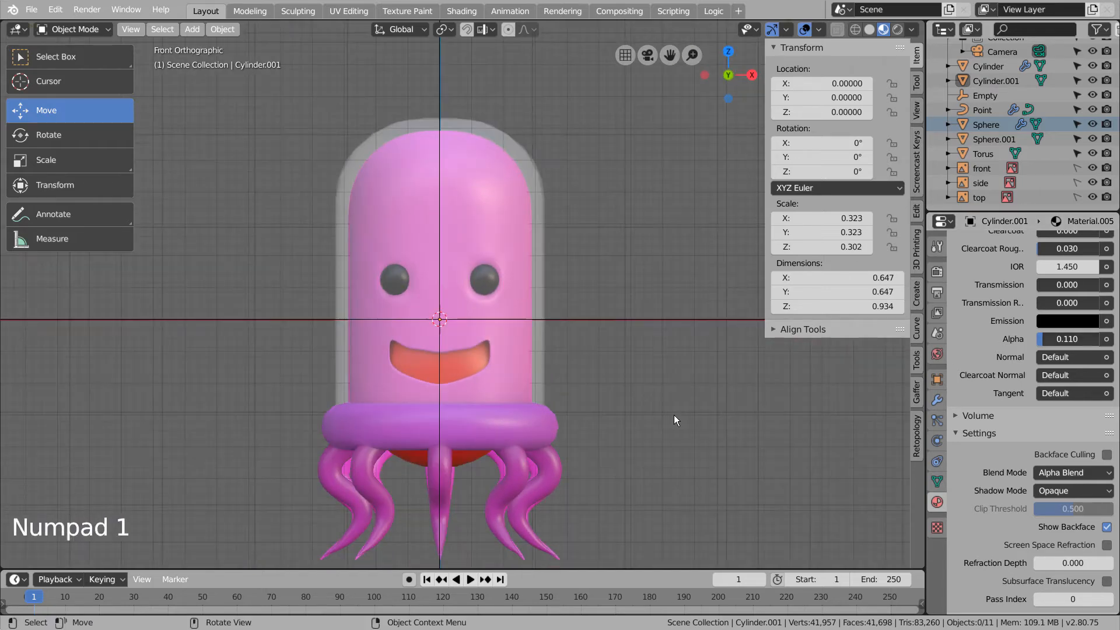
pyautogui.click(674, 415)
pyautogui.scroll(-4, 667, 415)
# - Add a plane and lower it to Z −0.921 beneath the jellyfish
pyautogui.moveTo(668, 415); pyautogui.dragTo(668, 451, button='middle')
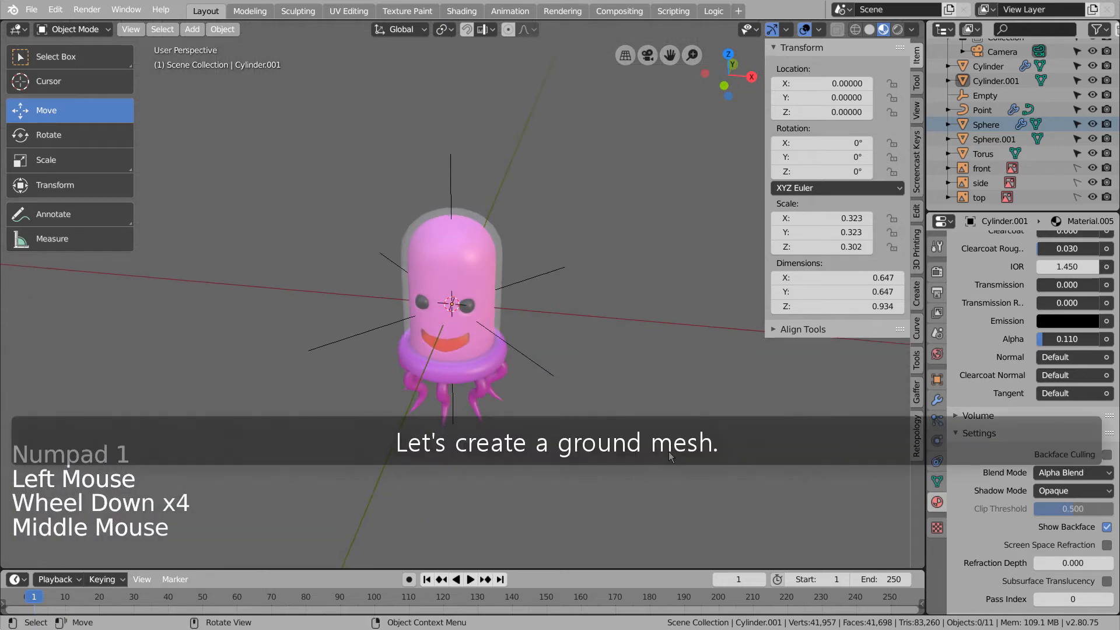
pyautogui.hotkey('shift', 'a')
pyautogui.moveTo(672, 351)
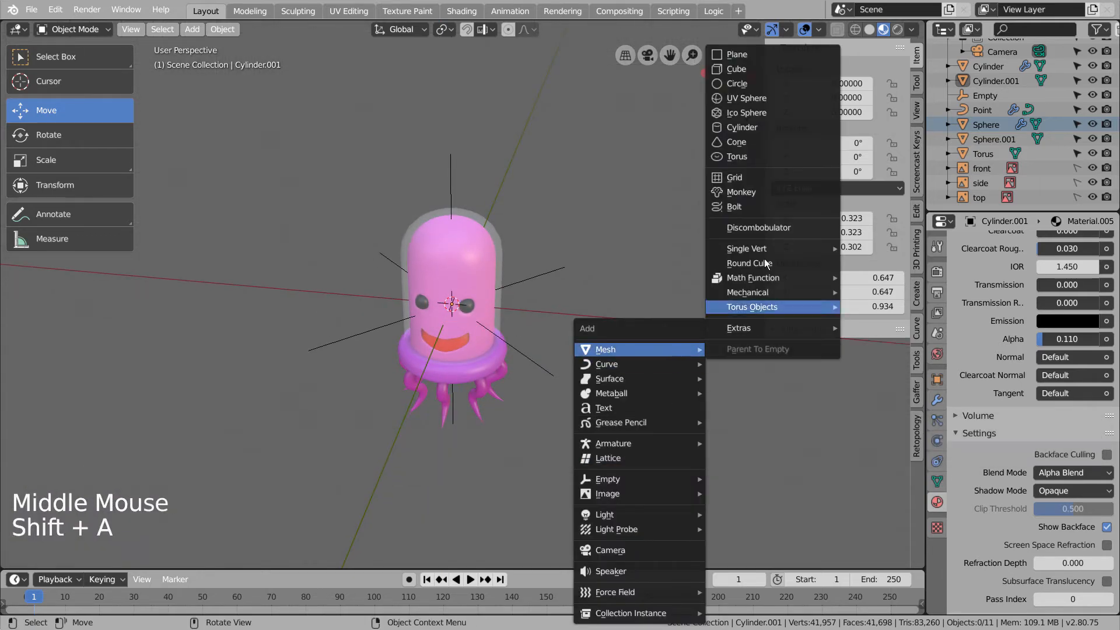
pyautogui.click(752, 55)
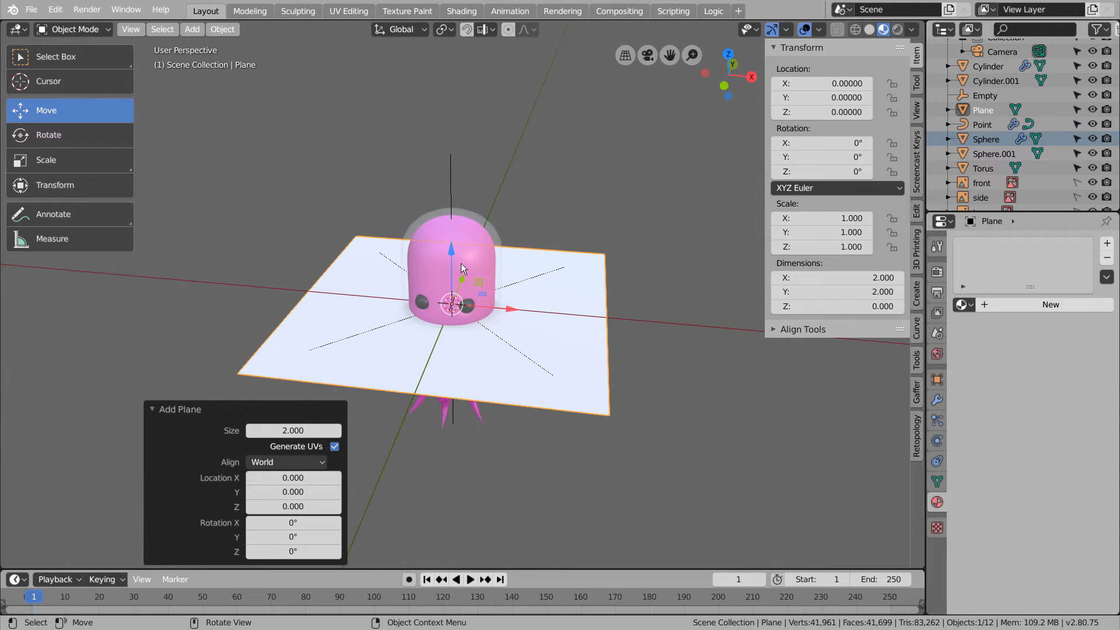
pyautogui.moveTo(453, 256); pyautogui.dragTo(469, 366)
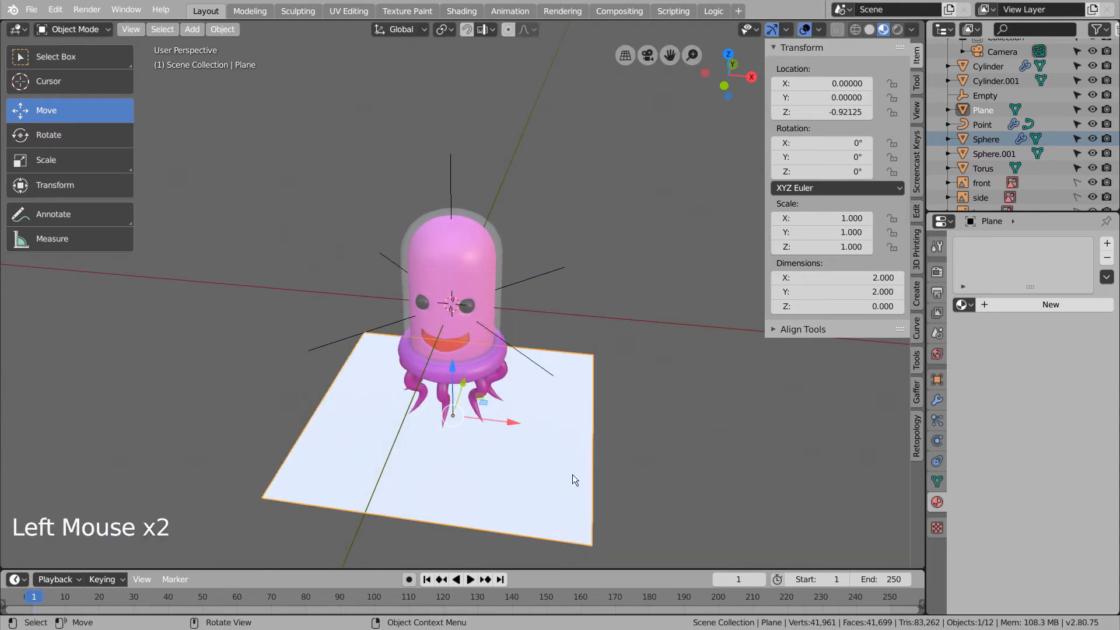
# - Subdivide the plane in Edit Mode into a dense 10,404-vertex grid
pyautogui.press('Tab')
pyautogui.rightClick(572, 474)
pyautogui.click(513, 165)
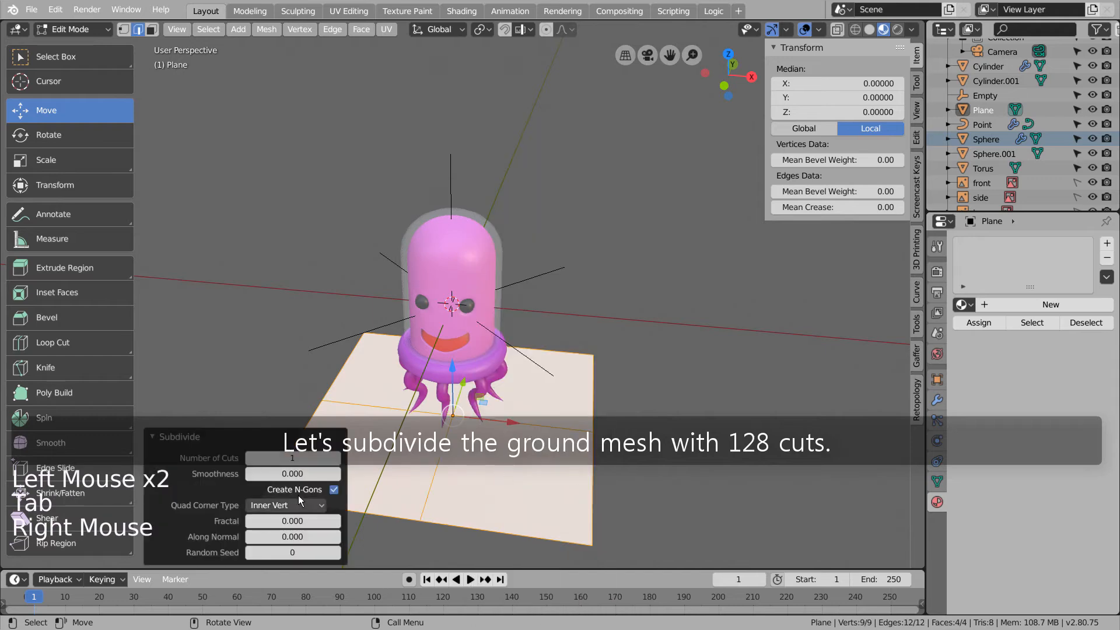
pyautogui.click(286, 461)
pyautogui.write('128')
pyautogui.press('Return')
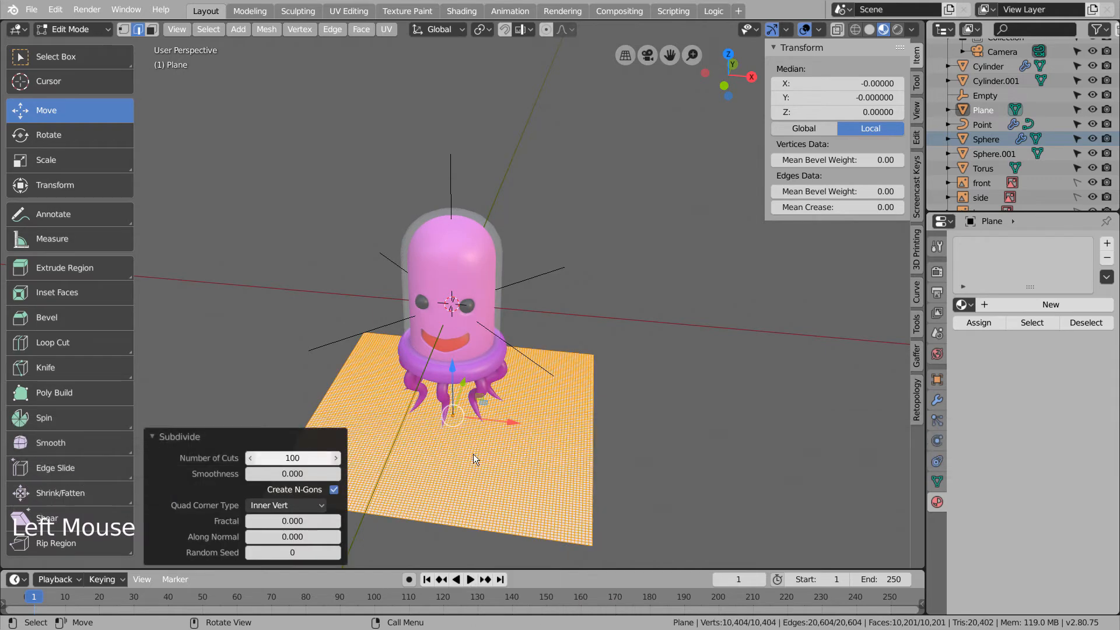
pyautogui.press('Tab')
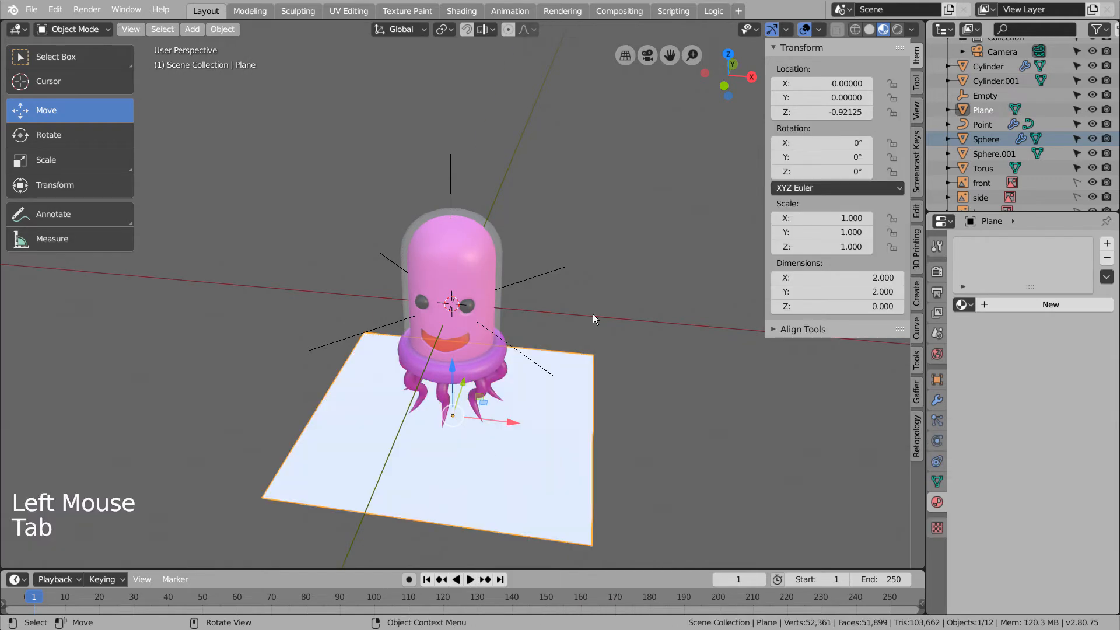
# - In the Shading workspace, load the five Rock18 textures into a new plane material
pyautogui.click(462, 10)
pyautogui.click(579, 370)
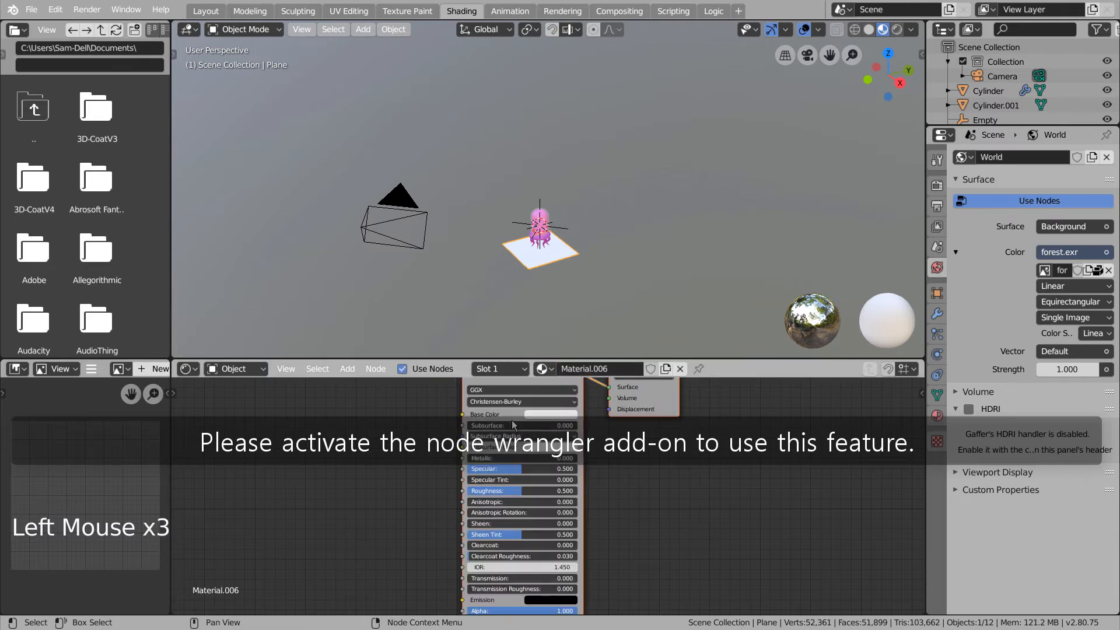
pyautogui.click(513, 426)
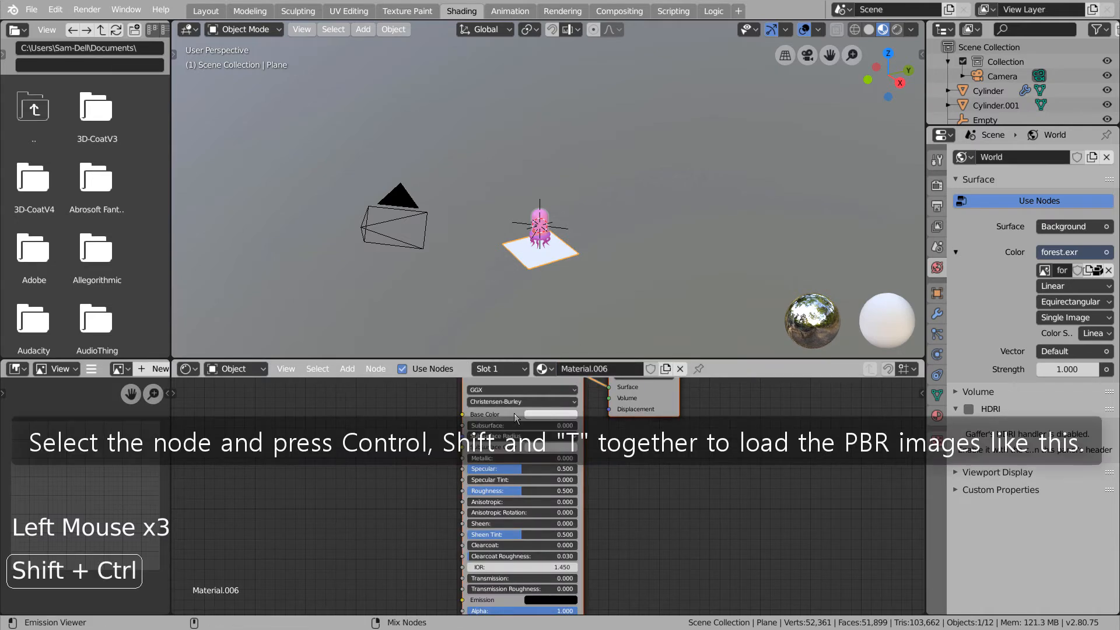
pyautogui.hotkey('ctrl', 'shift', 't')
pyautogui.click(233, 136)
pyautogui.keyDown('shift'); pyautogui.click(239, 150); pyautogui.keyUp('shift')
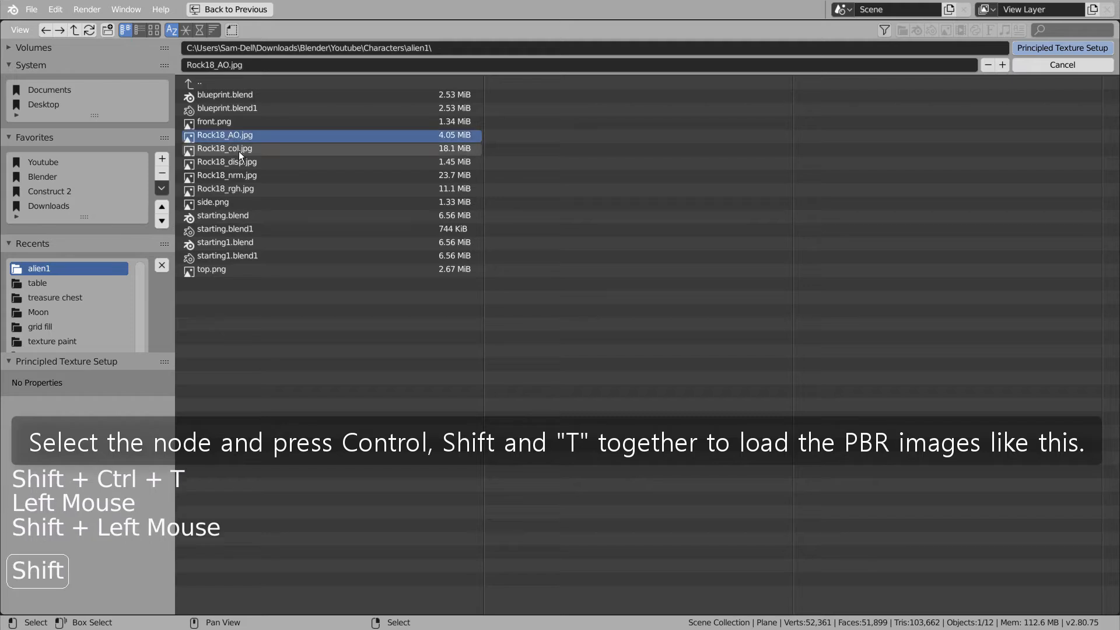
pyautogui.keyDown('shift'); pyautogui.click(246, 163); pyautogui.keyUp('shift')
pyautogui.keyDown('shift'); pyautogui.click(249, 176); pyautogui.keyUp('shift')
pyautogui.keyDown('shift'); pyautogui.click(250, 188); pyautogui.keyUp('shift')
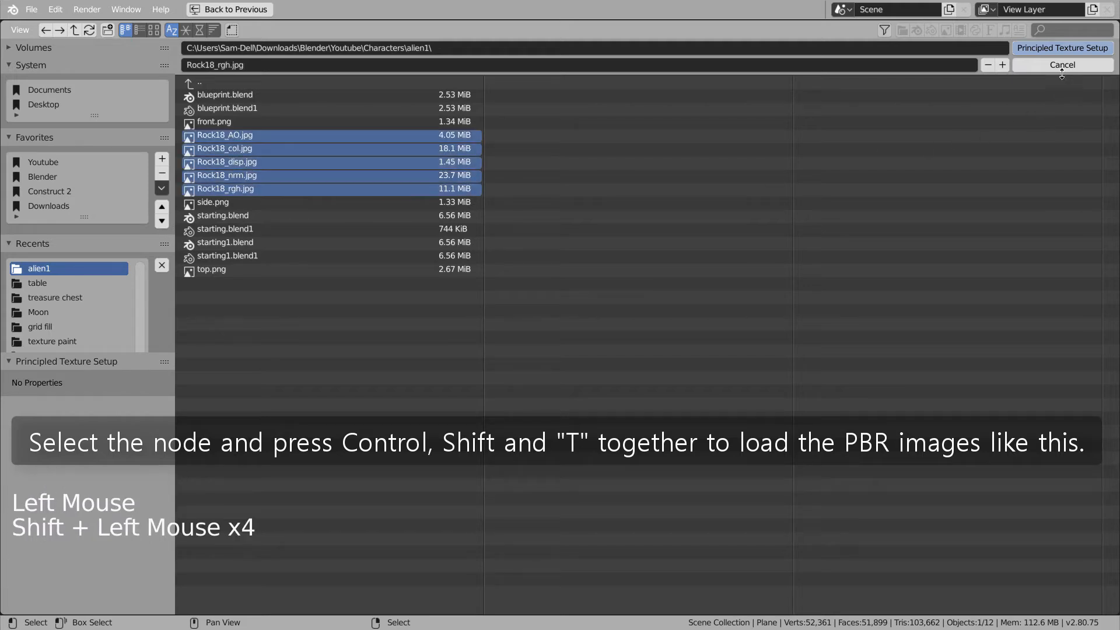
pyautogui.click(1059, 49)
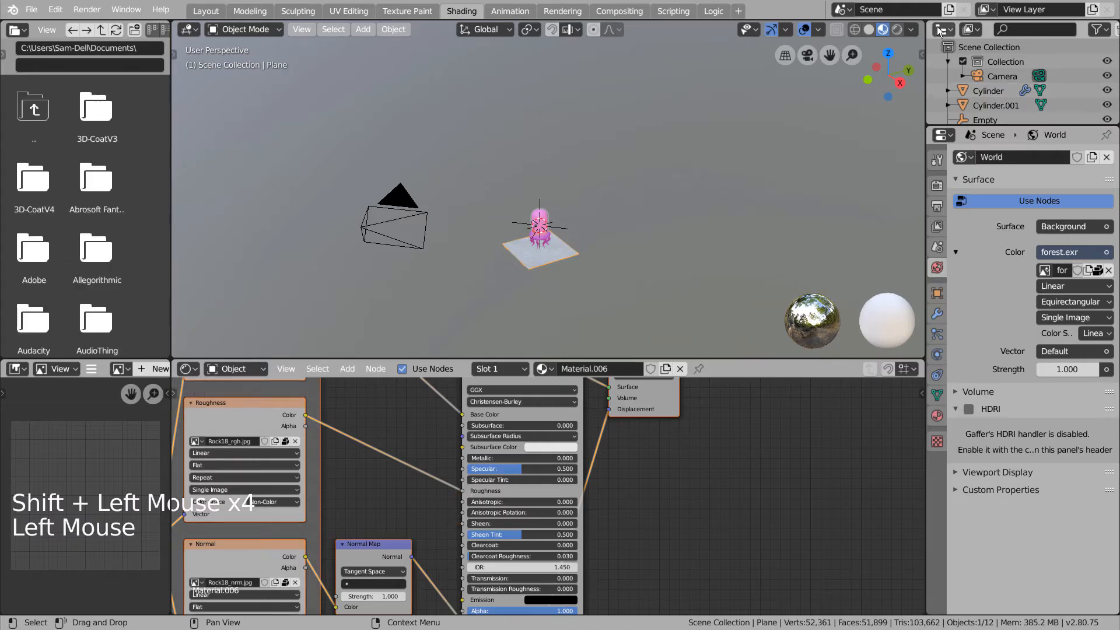
# - Preview the jellyfish and rocky ground with Rendered shading
pyautogui.click(895, 30)
pyautogui.scroll(5, 606, 257)
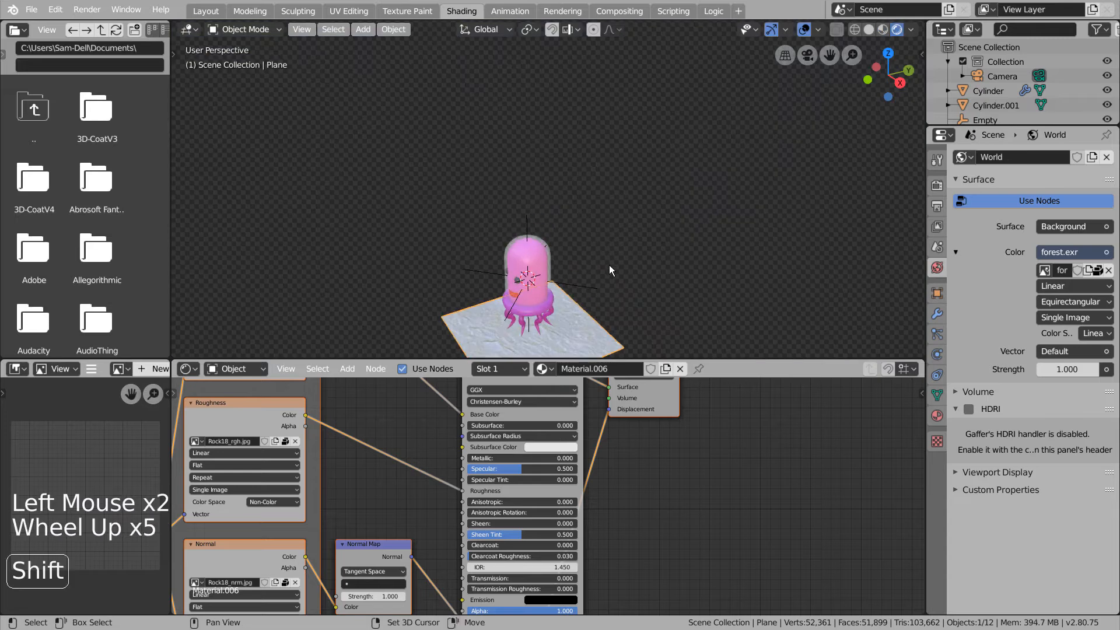
pyautogui.keyDown('shift'); pyautogui.moveTo(609, 264); pyautogui.dragTo(673, 188, button='middle'); pyautogui.keyUp('shift')
# - Switch the render engine to Cycles with 1 viewport sample
pyautogui.click(938, 186)
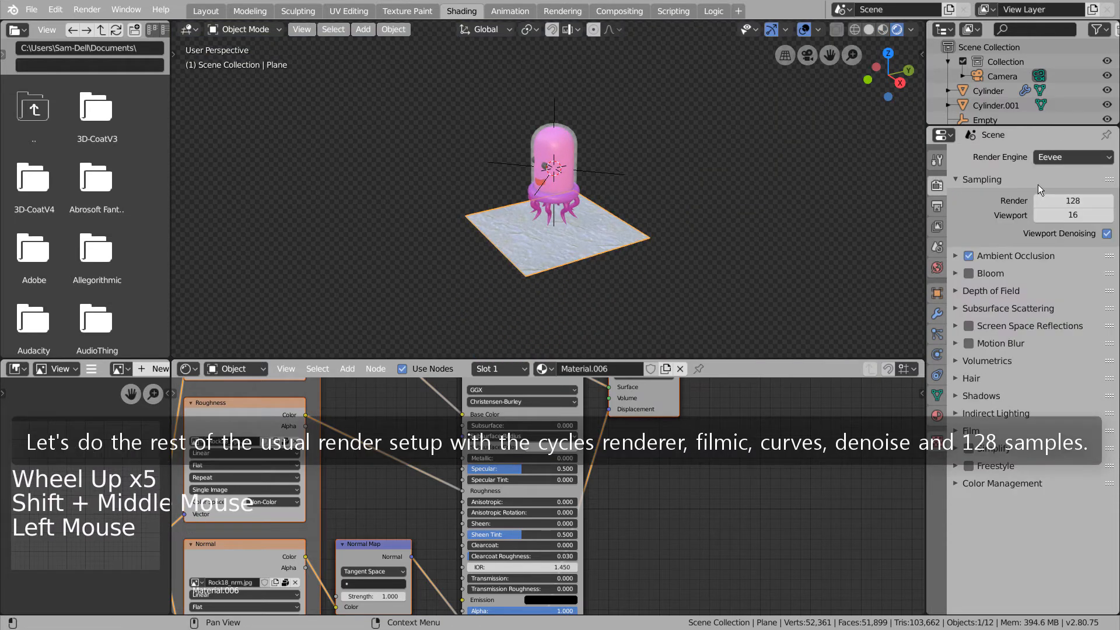
pyautogui.click(882, 29)
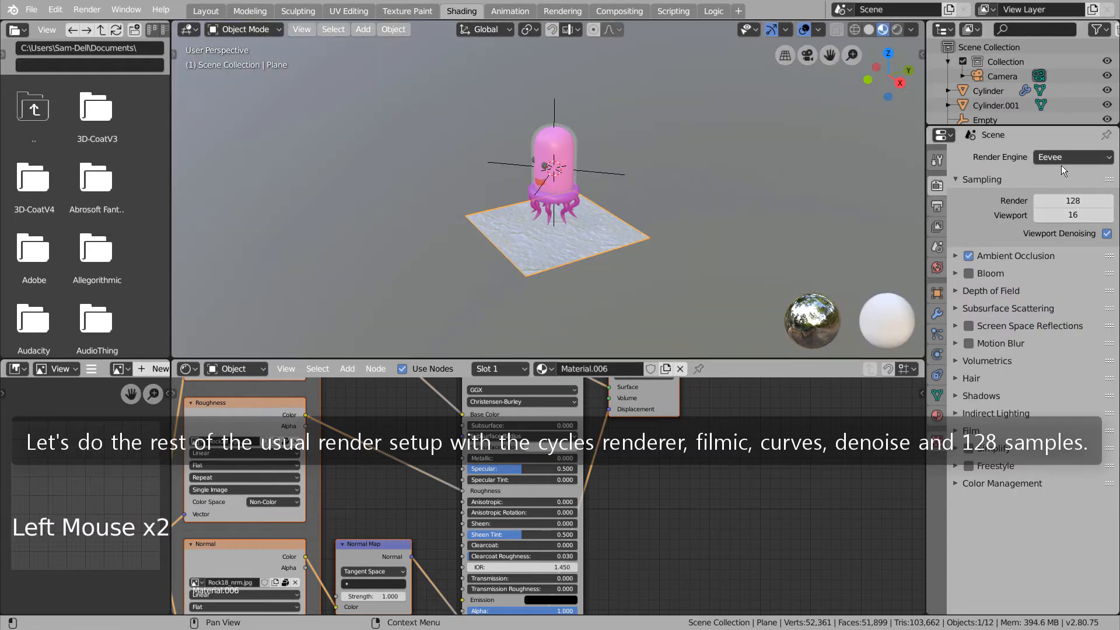
pyautogui.moveTo(1061, 164); pyautogui.dragTo(1051, 204)
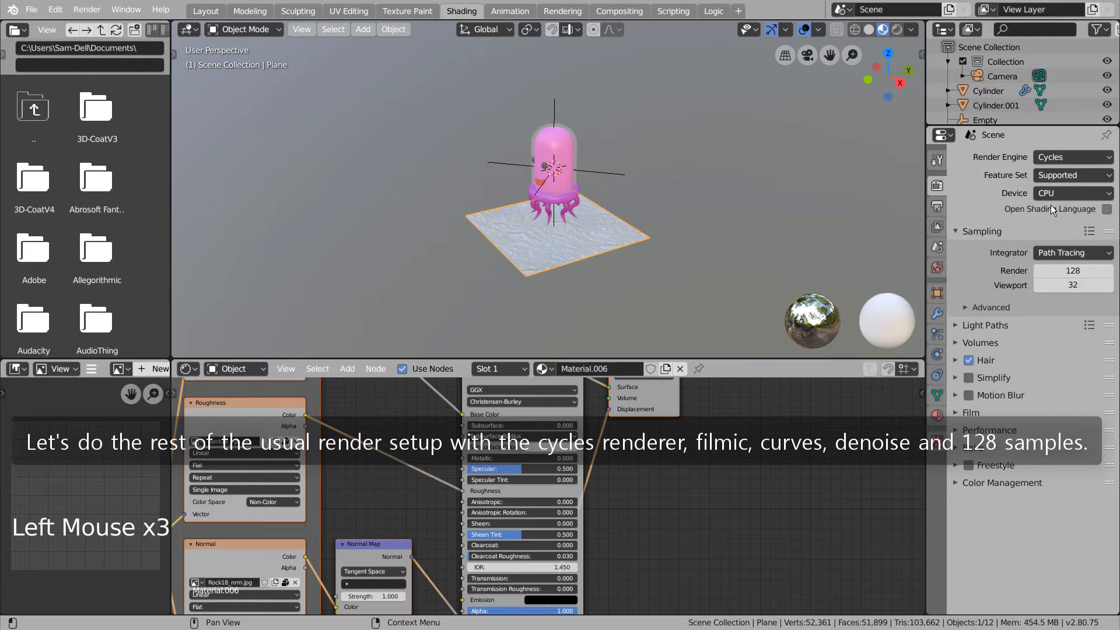
pyautogui.click(1070, 285)
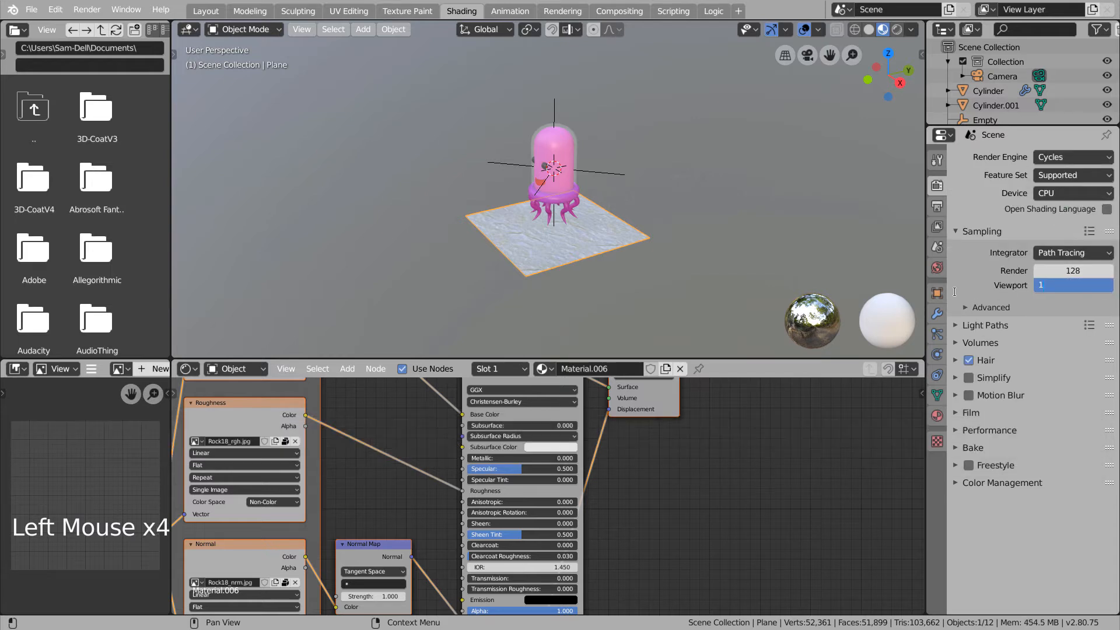
# - Set colour management to Filmic with the Very High Contrast look and enable Use Curves
pyautogui.click(962, 483)
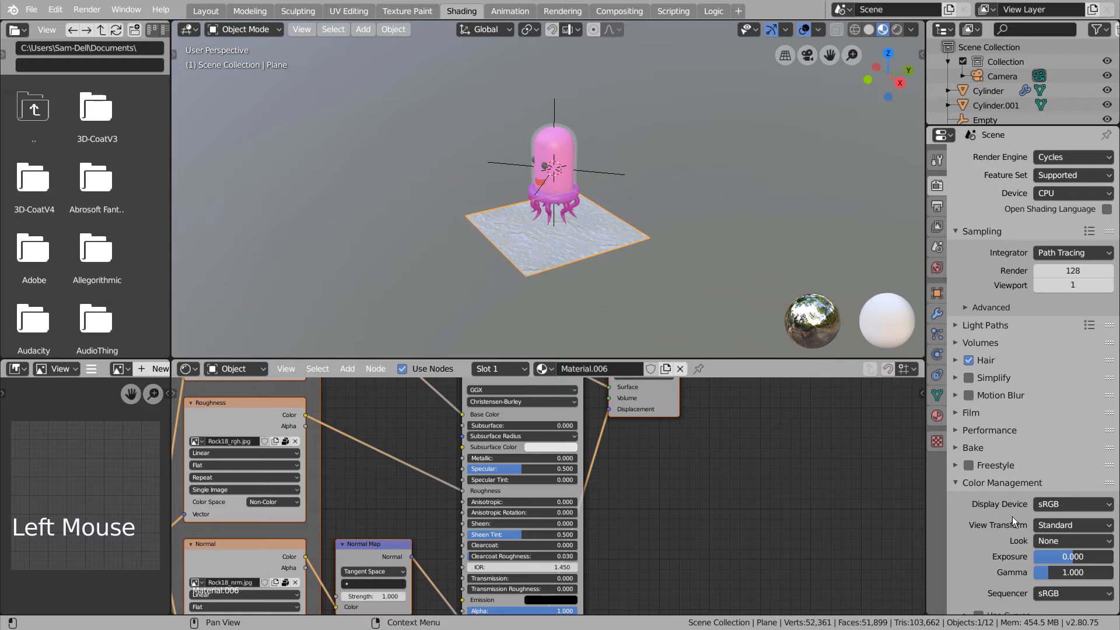
pyautogui.click(1067, 526)
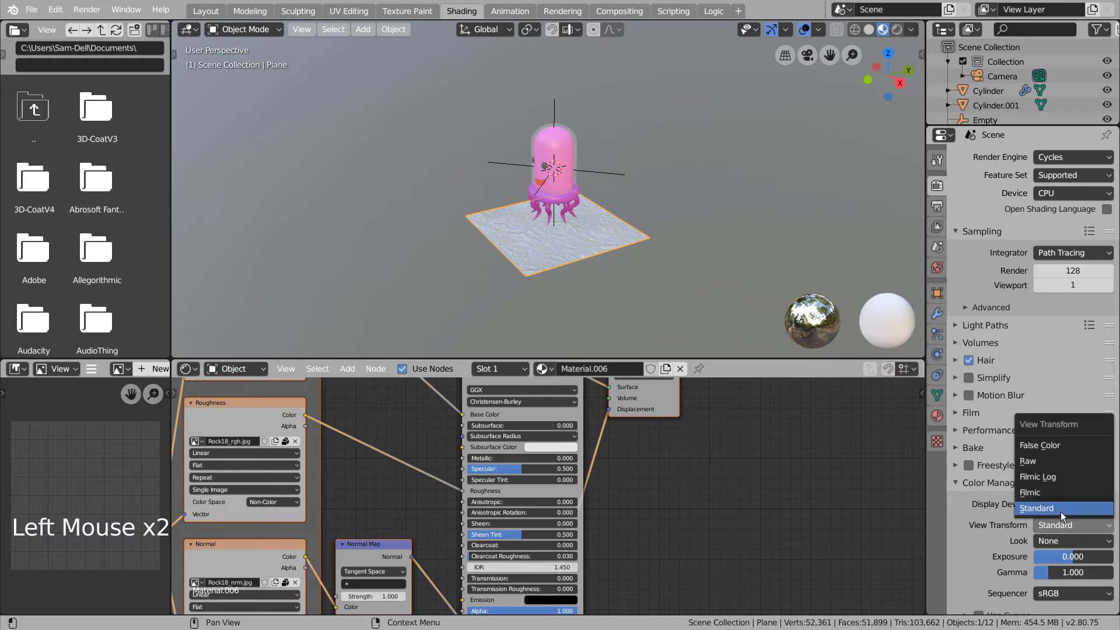
pyautogui.click(1055, 495)
pyautogui.moveTo(1061, 541); pyautogui.dragTo(1044, 513)
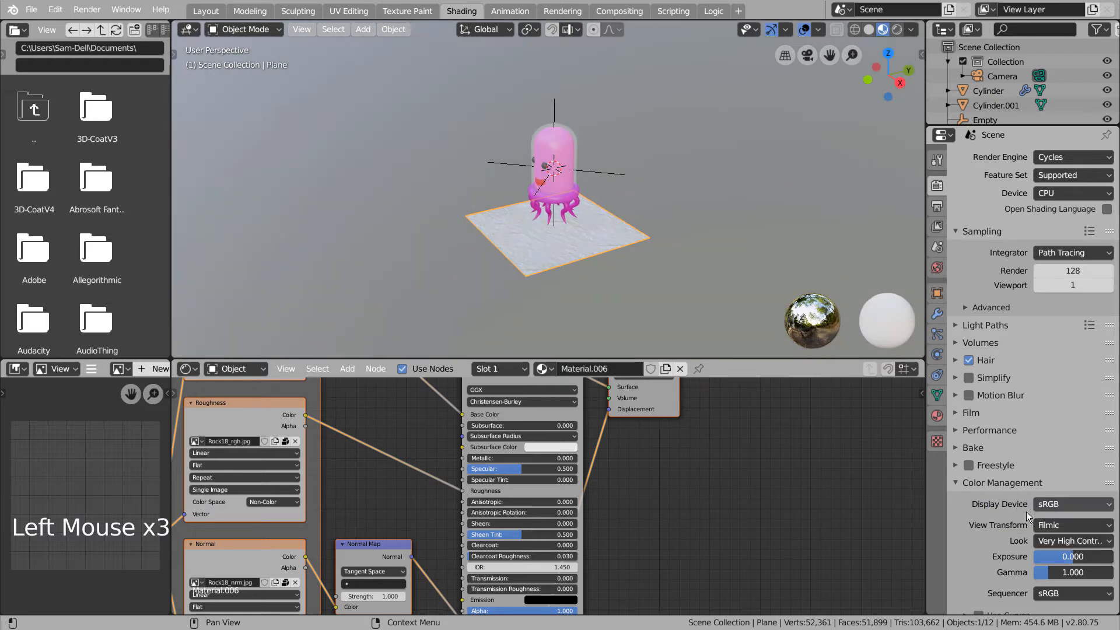
pyautogui.scroll(-5, 1003, 531)
pyautogui.click(968, 606)
pyautogui.scroll(-5, 992, 583)
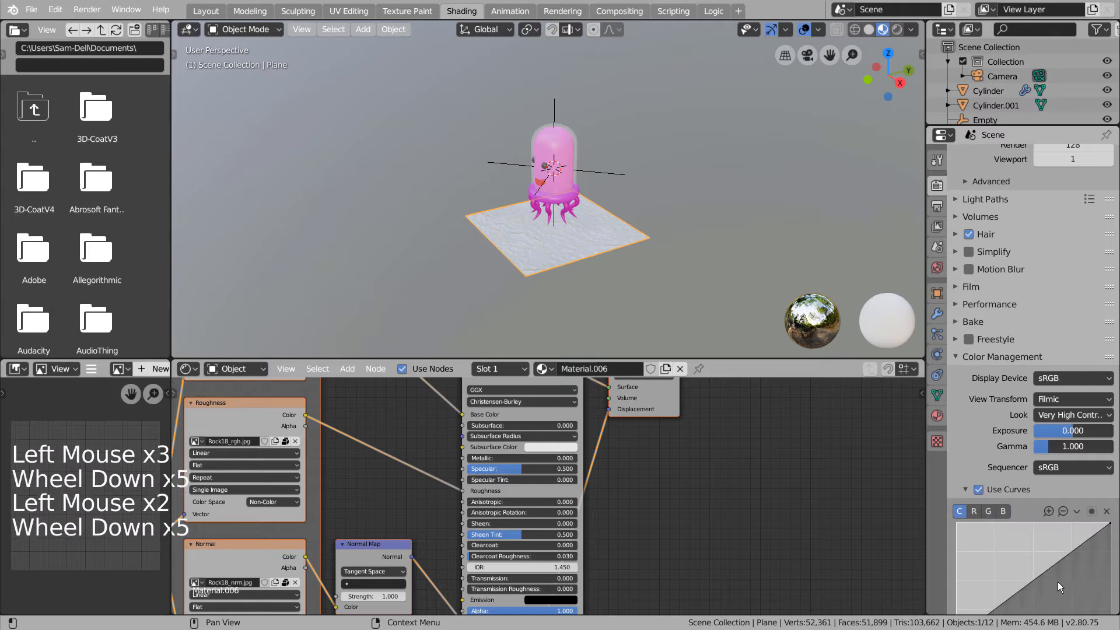
pyautogui.click(978, 489)
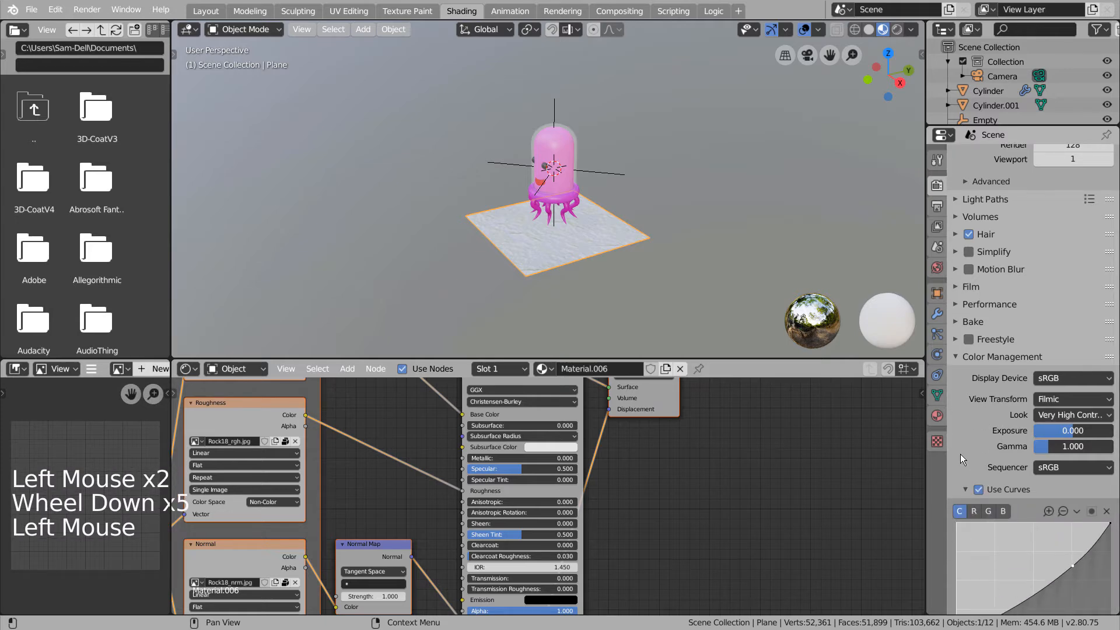
# - Set the rock material's displacement method to Displacement and Bump, then preview it rendered in Cycles
pyautogui.click(938, 415)
pyautogui.scroll(-6, 1010, 408)
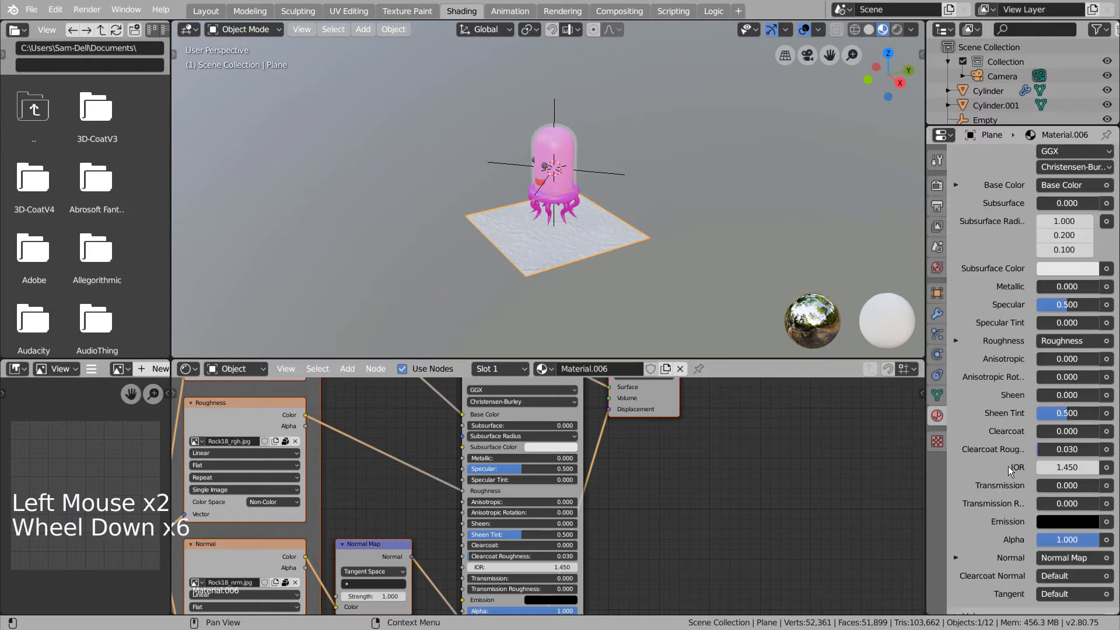
pyautogui.scroll(-11, 1008, 467)
pyautogui.click(963, 587)
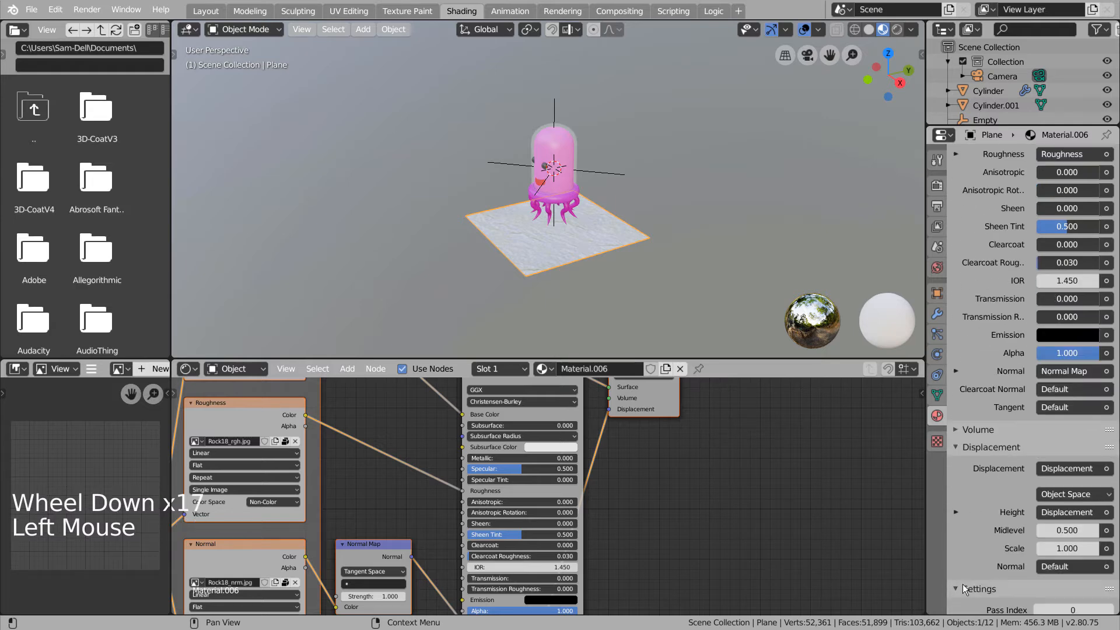
pyautogui.scroll(-6, 1010, 566)
pyautogui.click(1075, 546)
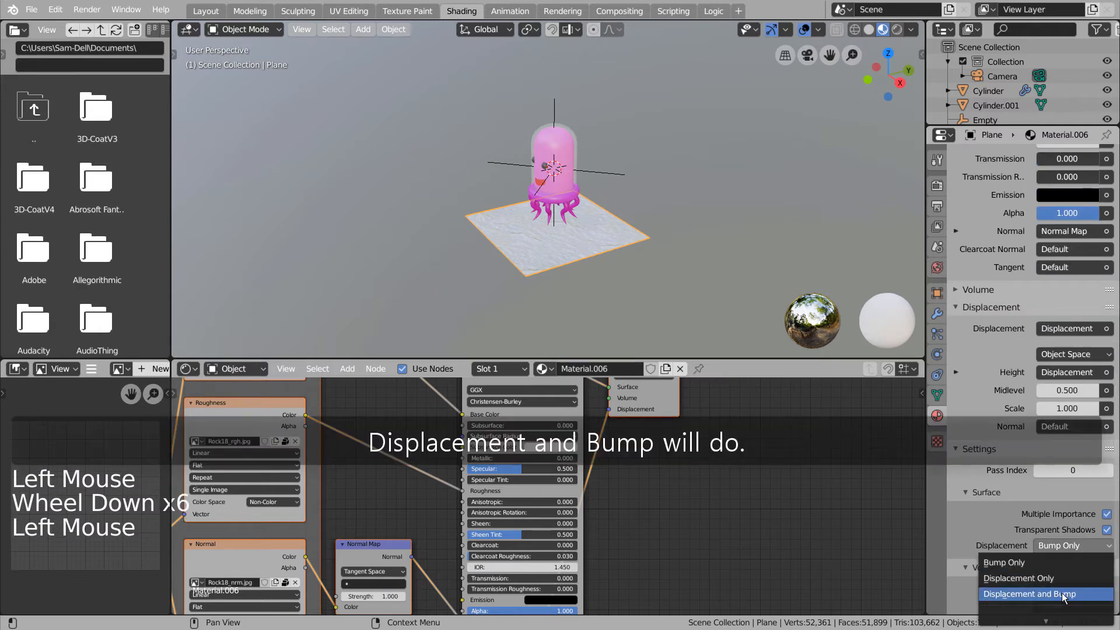
pyautogui.click(1061, 594)
pyautogui.click(938, 186)
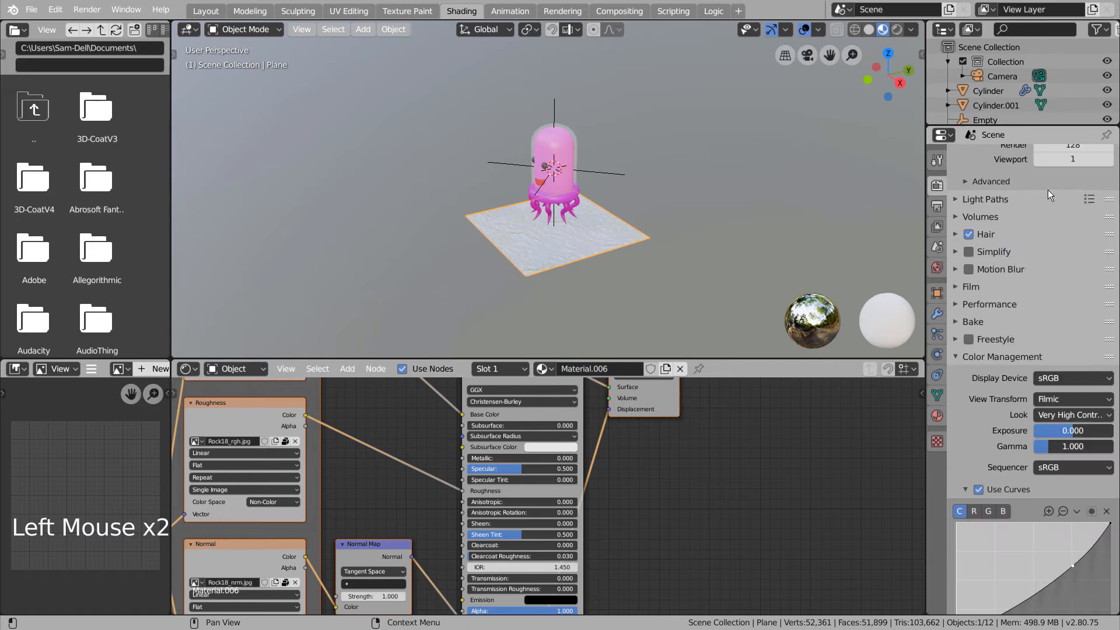
pyautogui.scroll(7, 1055, 194)
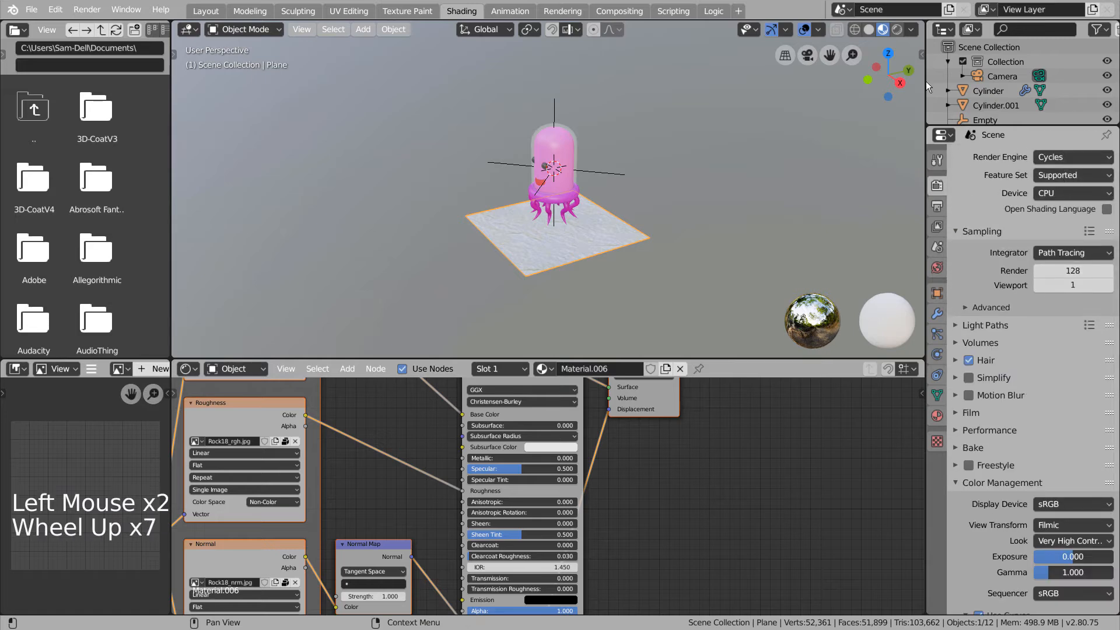
pyautogui.click(897, 29)
# - Orbit around the jellyfish and ground plane in the Layout workspace
pyautogui.scroll(4, 627, 200)
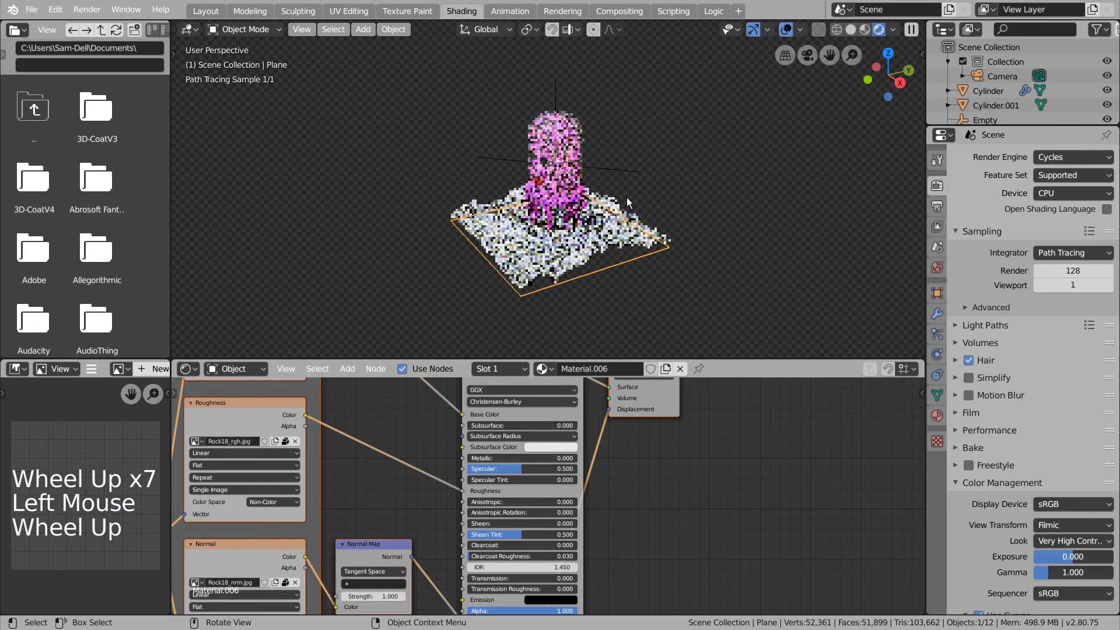
pyautogui.moveTo(628, 200); pyautogui.dragTo(775, 301, button='middle')
pyautogui.scroll(3, 670, 241)
pyautogui.scroll(2, 671, 241)
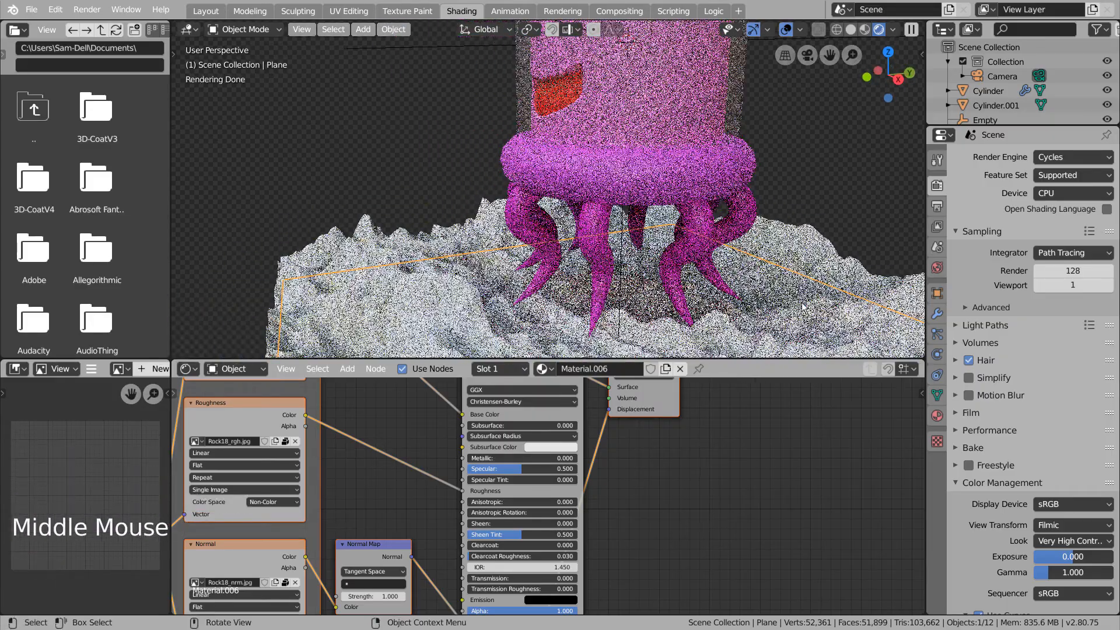
pyautogui.click(724, 290)
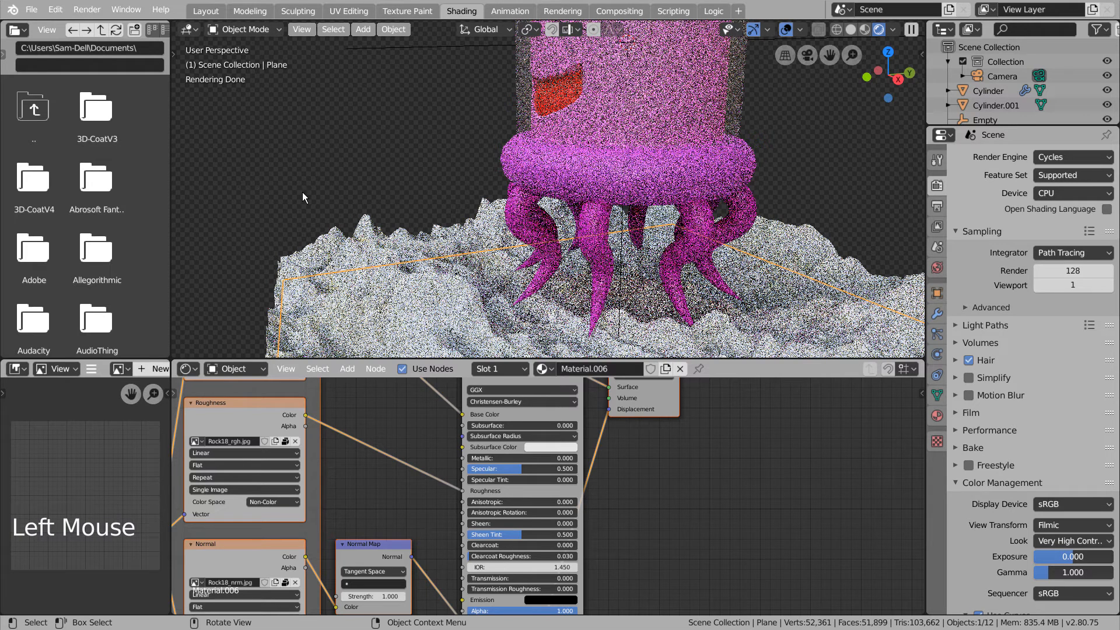
pyautogui.click(207, 11)
pyautogui.moveTo(569, 366); pyautogui.dragTo(465, 383, button='middle')
# - Lower the ground plane to Z −0.885 and inspect the rocky terrain in rendered view
pyautogui.moveTo(456, 378); pyautogui.dragTo(456, 366)
pyautogui.click(898, 33)
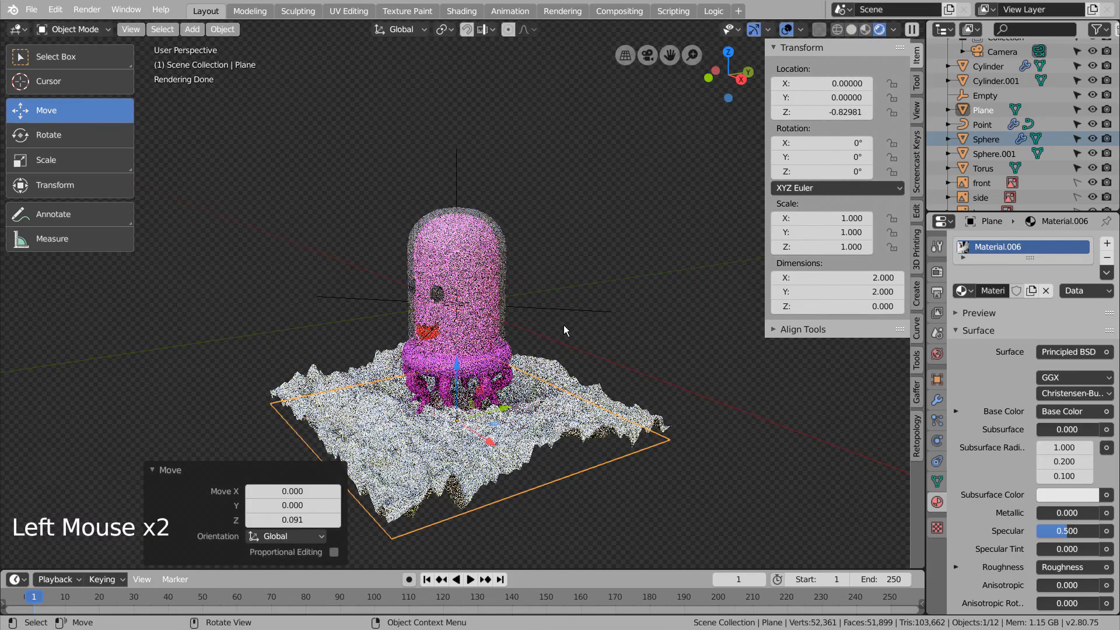
pyautogui.keyDown('shift'); pyautogui.moveTo(564, 373); pyautogui.dragTo(531, 378, button='middle'); pyautogui.keyUp('shift')
pyautogui.scroll(7, 529, 378)
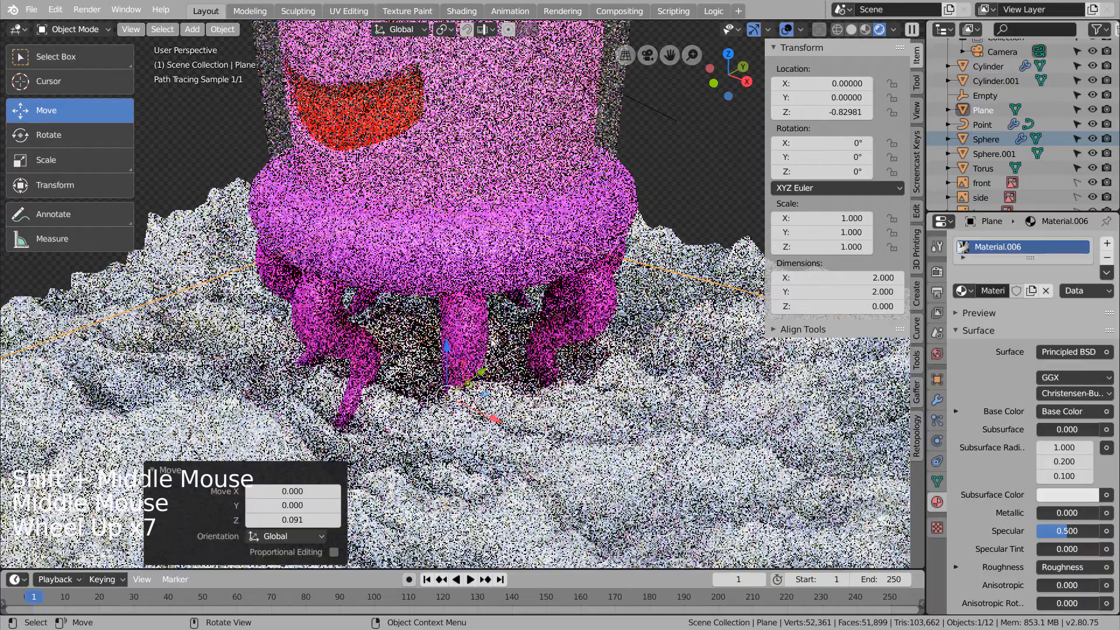
pyautogui.moveTo(446, 348); pyautogui.dragTo(448, 368)
pyautogui.click(446, 360)
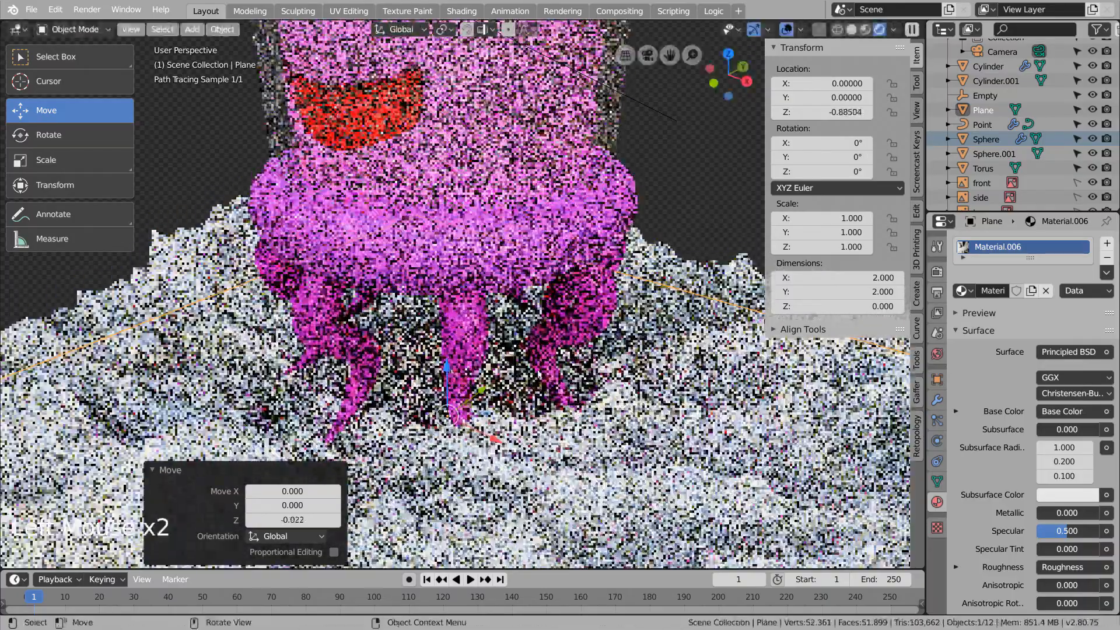
pyautogui.moveTo(537, 372); pyautogui.dragTo(627, 383, button='middle')
pyautogui.scroll(1, 591, 348)
pyautogui.scroll(-4, 590, 348)
pyautogui.scroll(-6, 590, 346)
pyautogui.scroll(2, 600, 379)
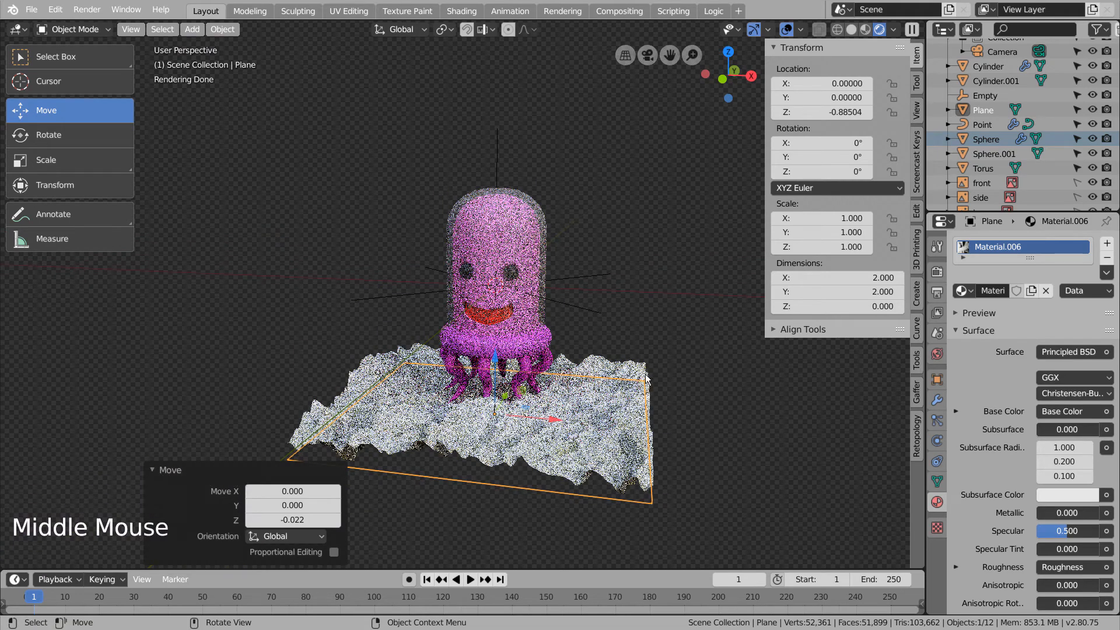
# - Add a new plane and rotate it 90° on X to stand upright
pyautogui.click(867, 29)
pyautogui.click(681, 275)
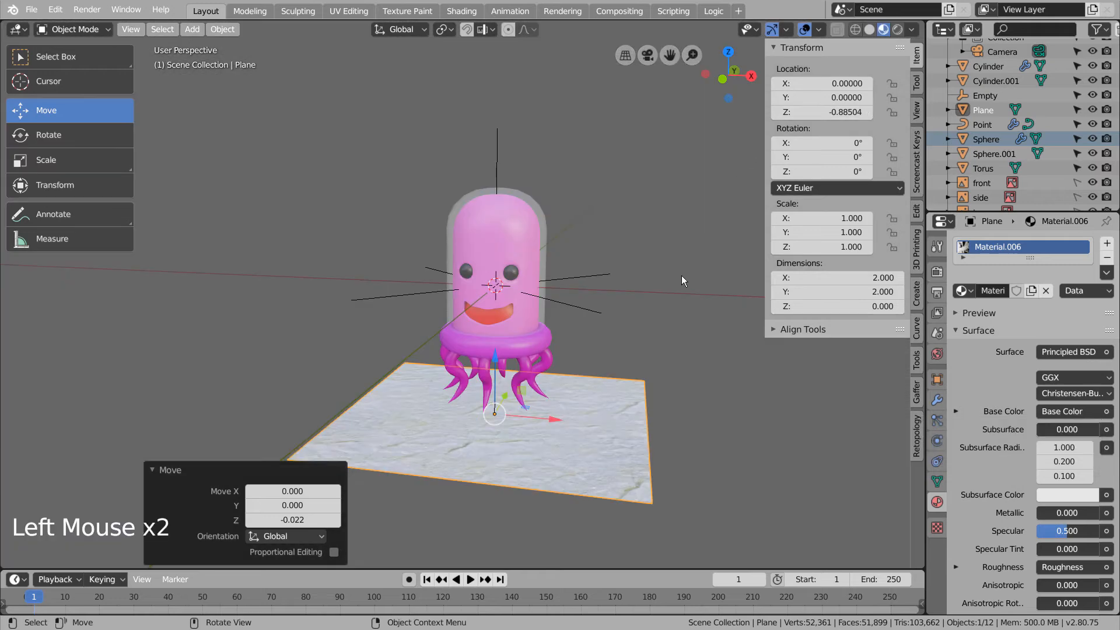
pyautogui.hotkey('shift', 'a')
pyautogui.moveTo(663, 278)
pyautogui.click(730, 278)
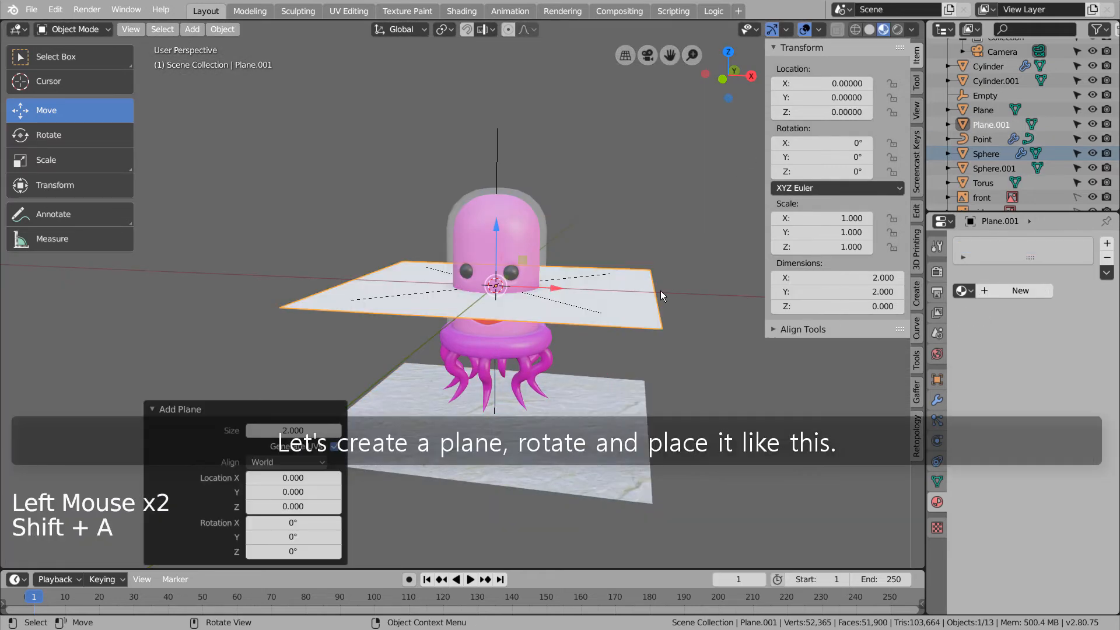
pyautogui.press('r')
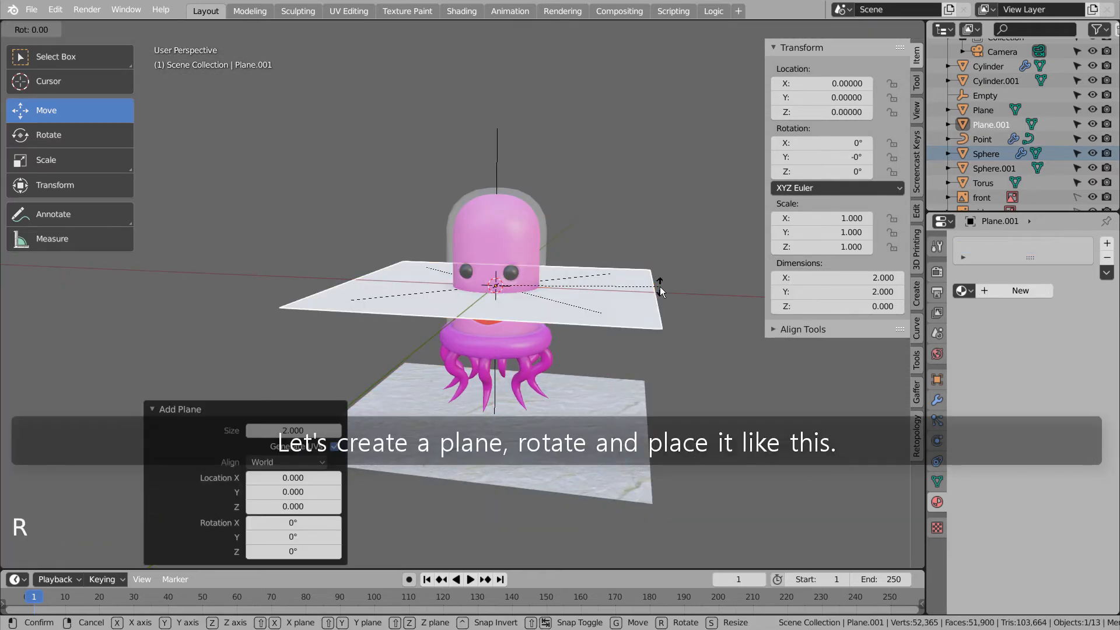
pyautogui.press('x')
pyautogui.press('9')
pyautogui.press('0')
pyautogui.press('Return')
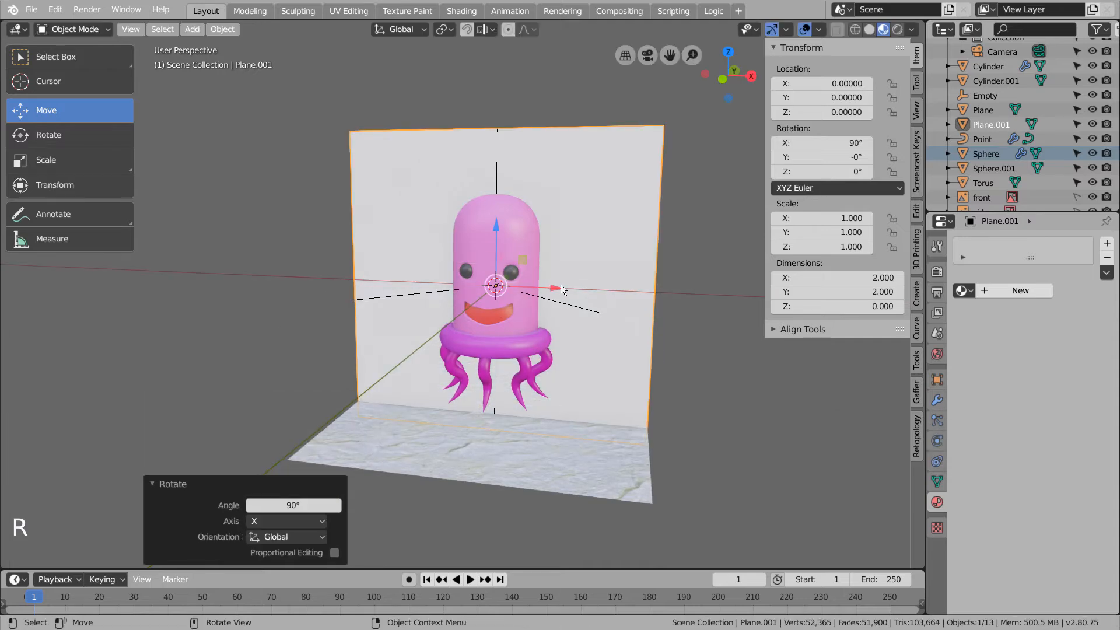
# - Move the upright plane back, left and up to roughly (−3.53, −4.78, 2.74)
pyautogui.moveTo(611, 317); pyautogui.dragTo(526, 327, button='middle')
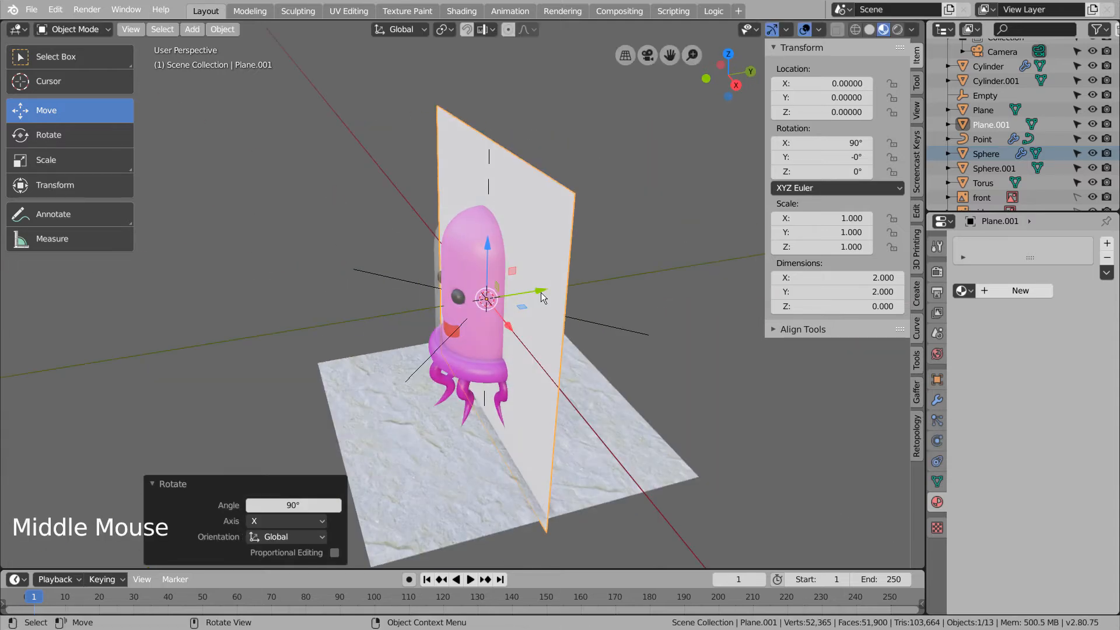
pyautogui.moveTo(540, 294); pyautogui.dragTo(309, 331)
pyautogui.scroll(-7, 309, 332)
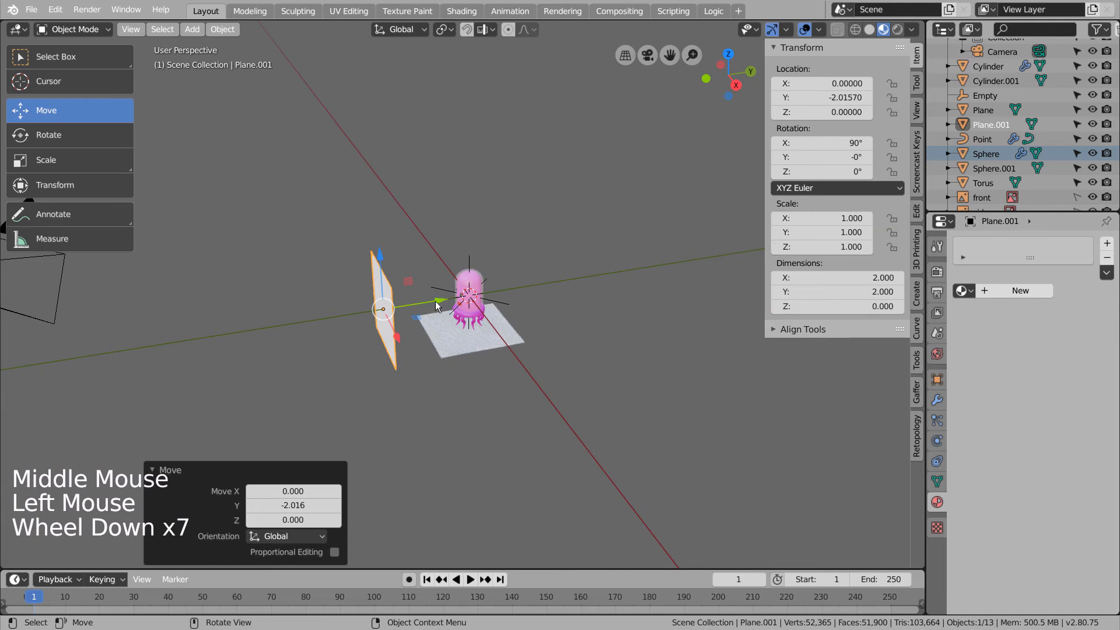
pyautogui.moveTo(436, 306); pyautogui.dragTo(307, 320)
pyautogui.moveTo(307, 320); pyautogui.dragTo(456, 352, button='middle')
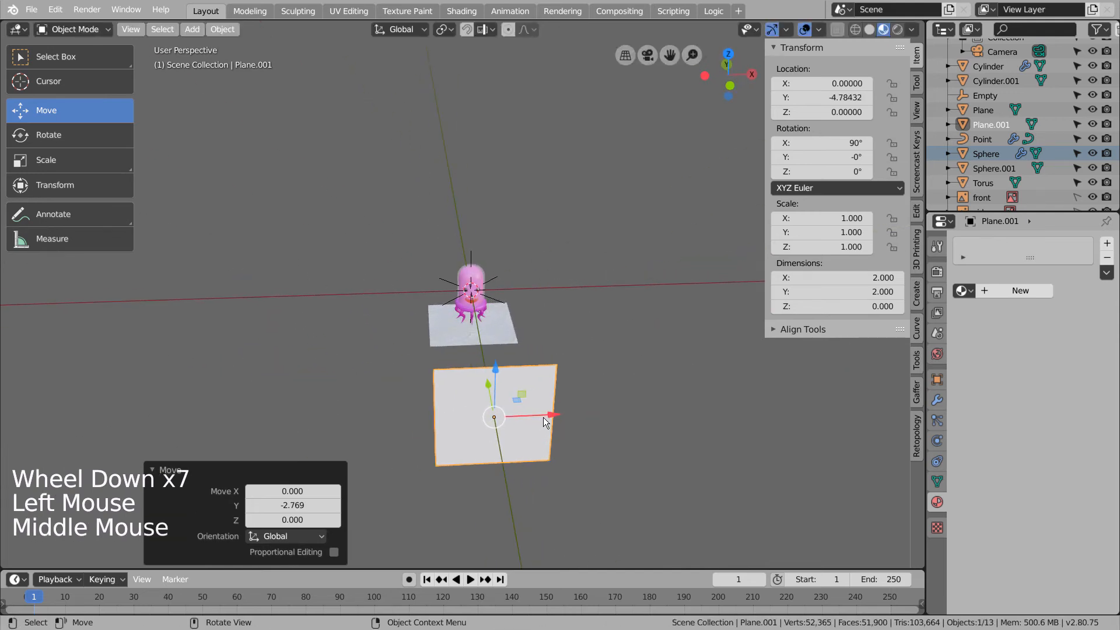
pyautogui.moveTo(543, 422); pyautogui.dragTo(328, 418)
pyautogui.moveTo(284, 385); pyautogui.dragTo(284, 227)
pyautogui.moveTo(533, 341)
pyautogui.mouseDown(button='middle')
pyautogui.moveTo(330, 347)
pyautogui.moveTo(529, 329)
pyautogui.mouseUp(button='middle')
# - Aim the plane at the jellyfish from its own view, rotated 66.6° X and −36.6° Z
pyautogui.click(295, 248)
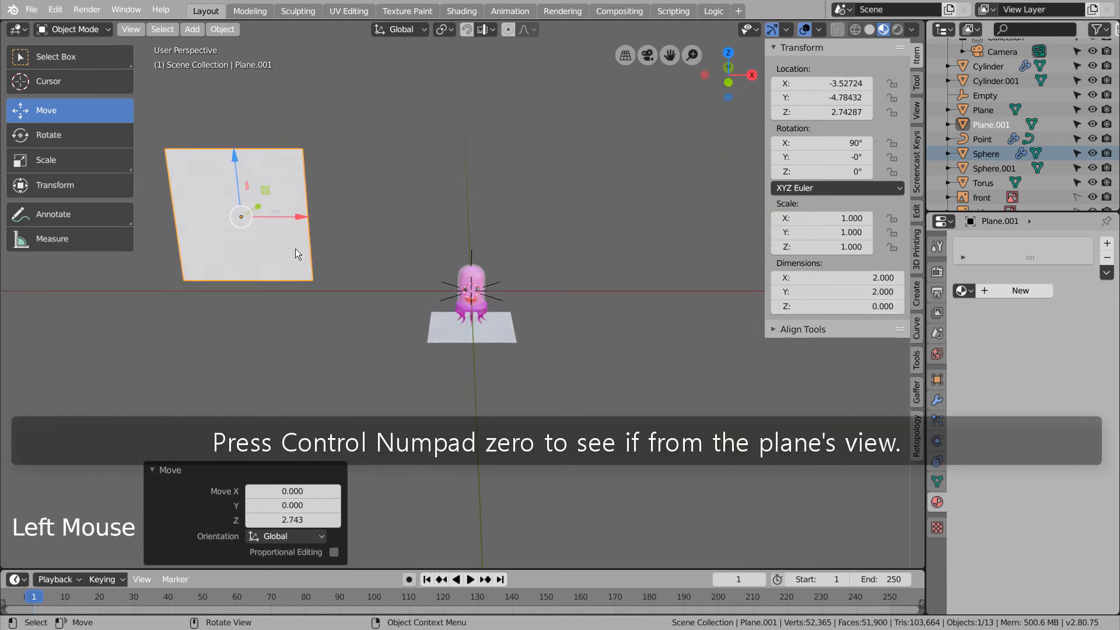
pyautogui.press('ctrl+KP_0')
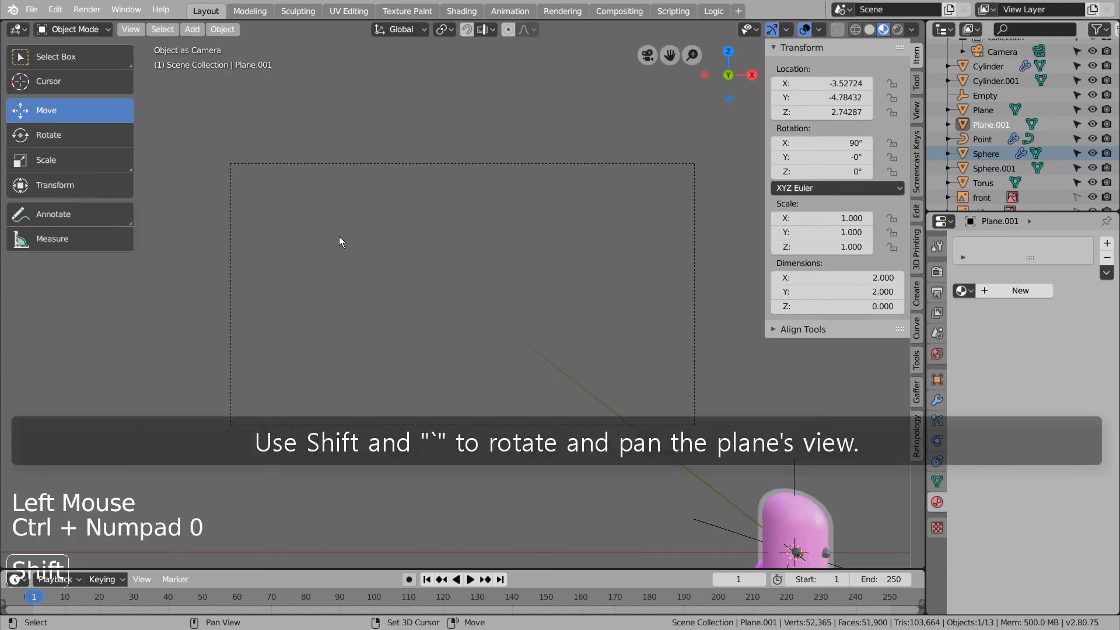
pyautogui.hotkey('shift', '`')
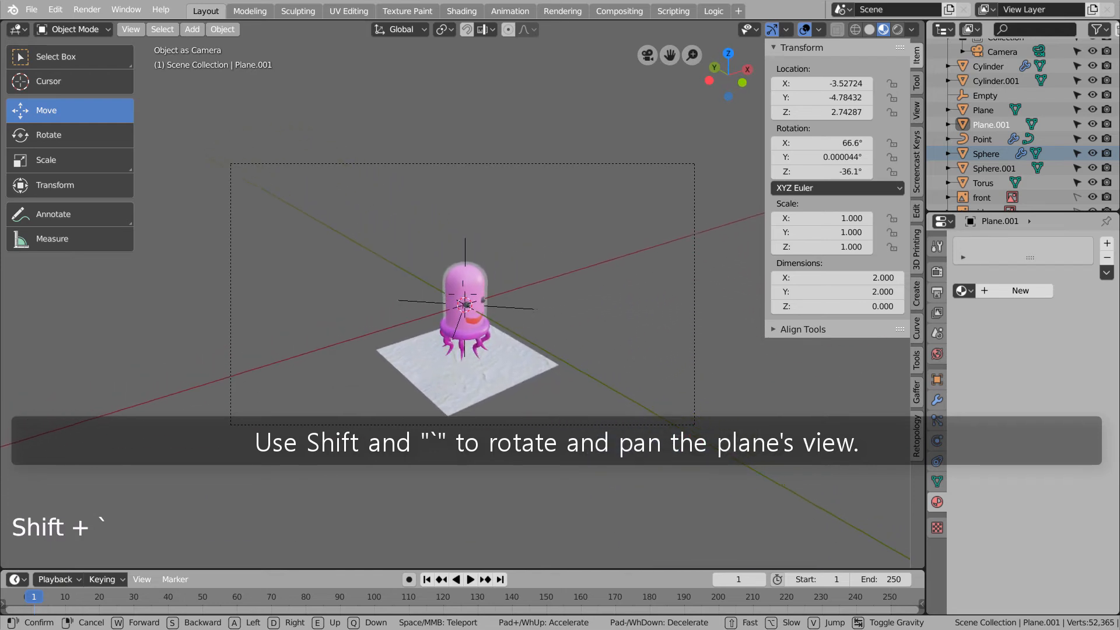
pyautogui.click(582, 379)
pyautogui.moveTo(660, 464); pyautogui.dragTo(537, 453, button='middle')
pyautogui.scroll(-6, 537, 454)
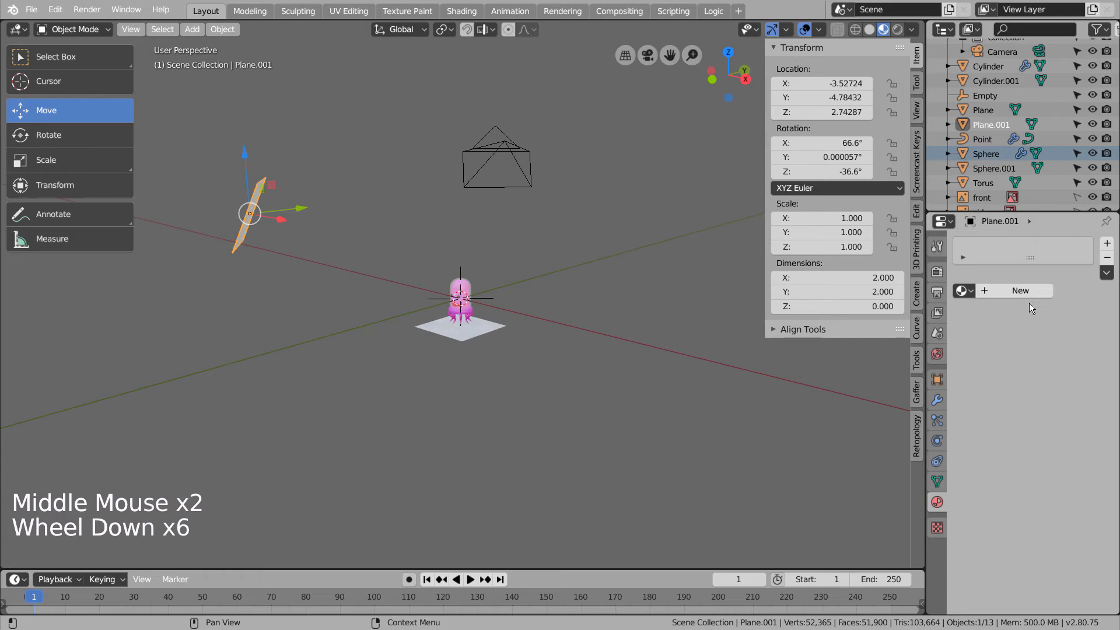
# - Give Plane.001 a new Emission material at strength 55 and set the forest.exr world strength to 0
pyautogui.click(1043, 291)
pyautogui.click(1071, 351)
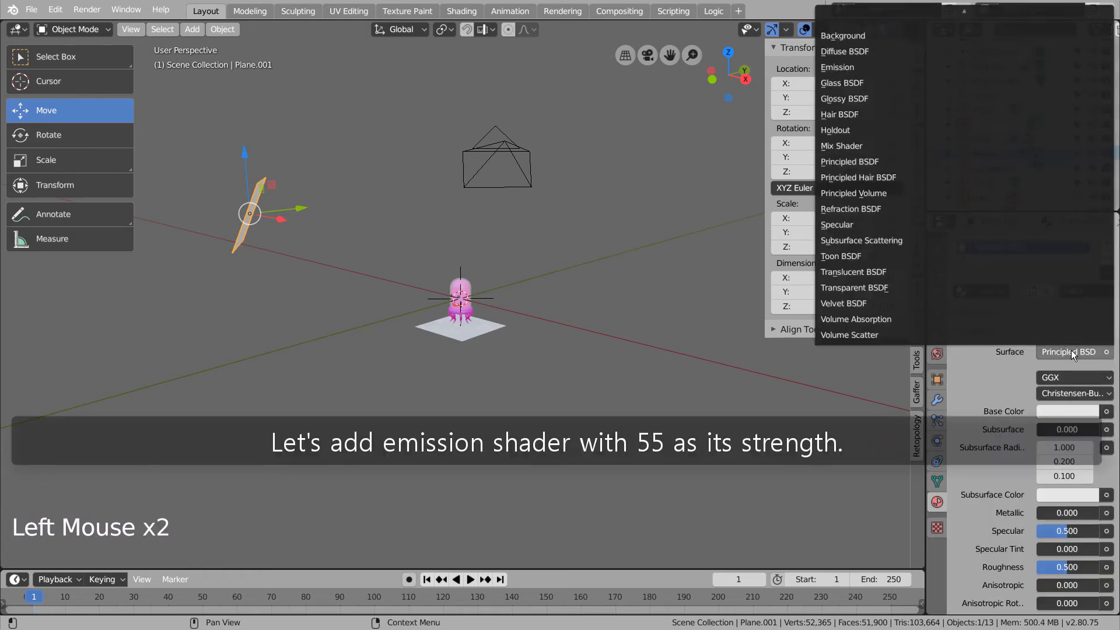
pyautogui.click(838, 71)
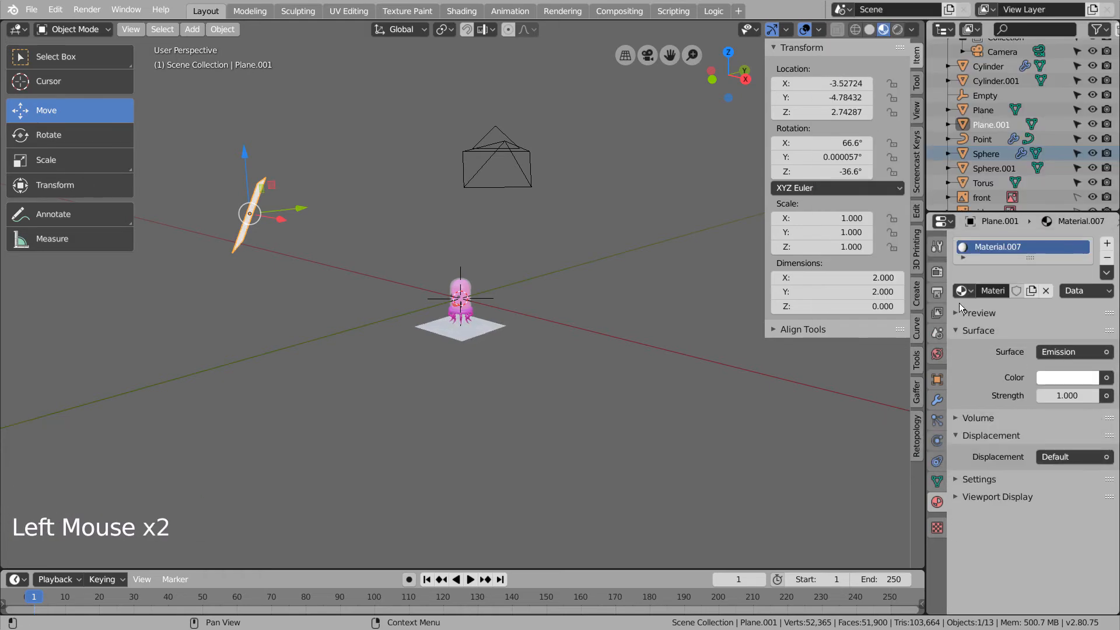
pyautogui.click(1057, 395)
pyautogui.write('55')
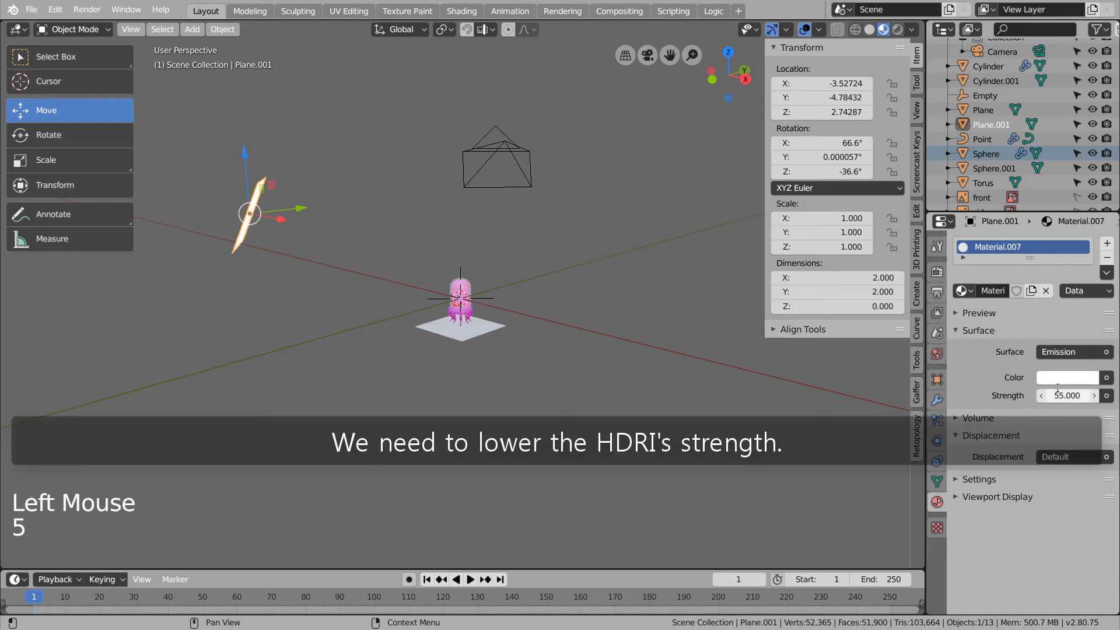
pyautogui.click(937, 353)
pyautogui.moveTo(1061, 447); pyautogui.dragTo(991, 447)
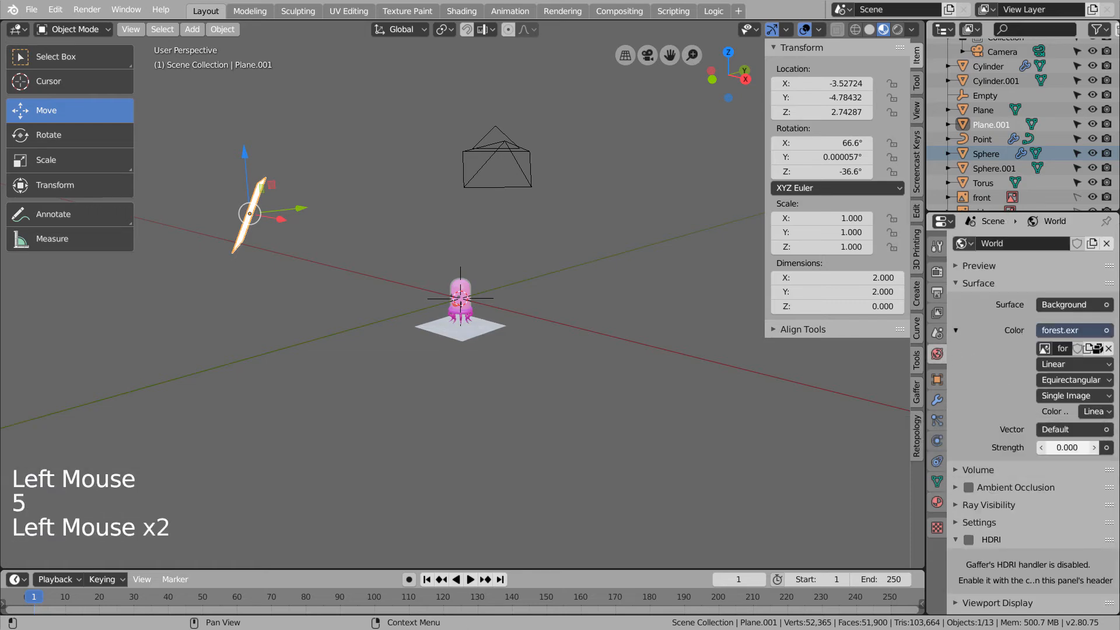
# - Switch the viewport to rendered shading and frame the jellyfish from the front
pyautogui.click(907, 28)
pyautogui.click(897, 29)
pyautogui.scroll(1, 527, 298)
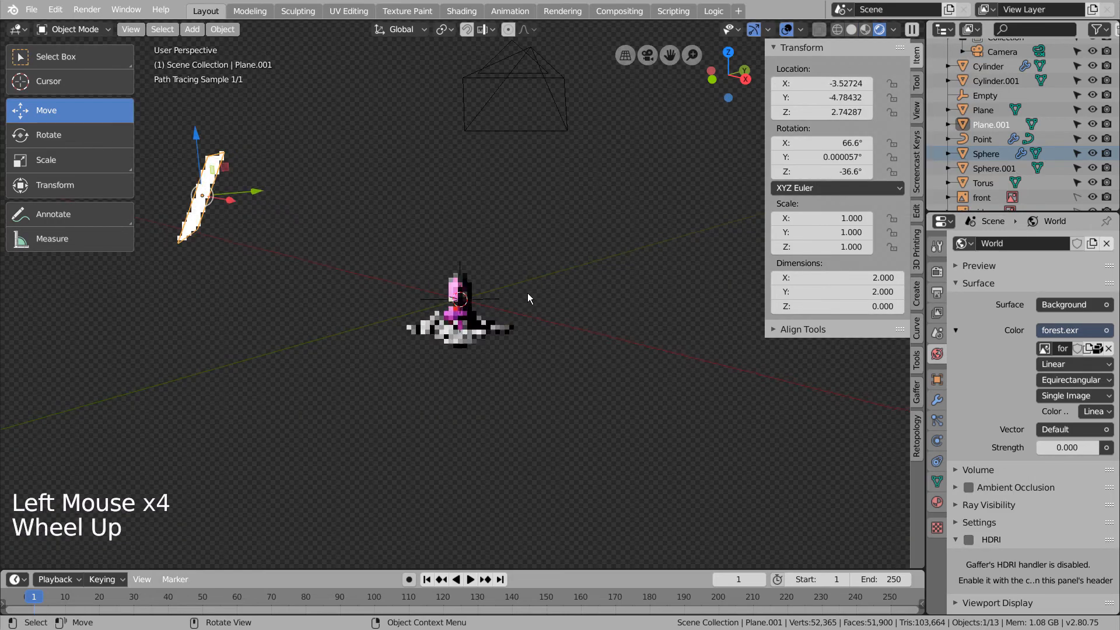
pyautogui.scroll(4, 527, 297)
pyautogui.moveTo(526, 333)
pyautogui.mouseDown(button='middle')
pyautogui.moveTo(586, 381)
pyautogui.moveTo(582, 372)
pyautogui.moveTo(603, 365)
pyautogui.mouseUp(button='middle')
pyautogui.scroll(3, 590, 377)
pyautogui.scroll(2, 589, 377)
pyautogui.scroll(-2, 608, 361)
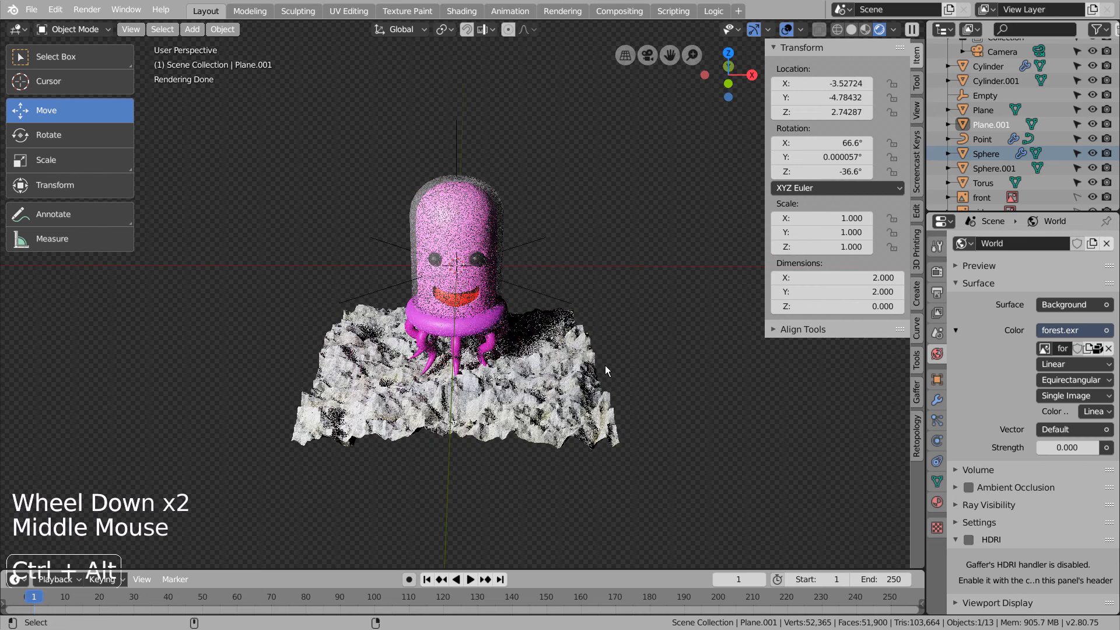
# - Align the light plane to the view at (0.061, −4.311, 1.476), 68.6° on X
pyautogui.press('ctrl+alt+KP_0')
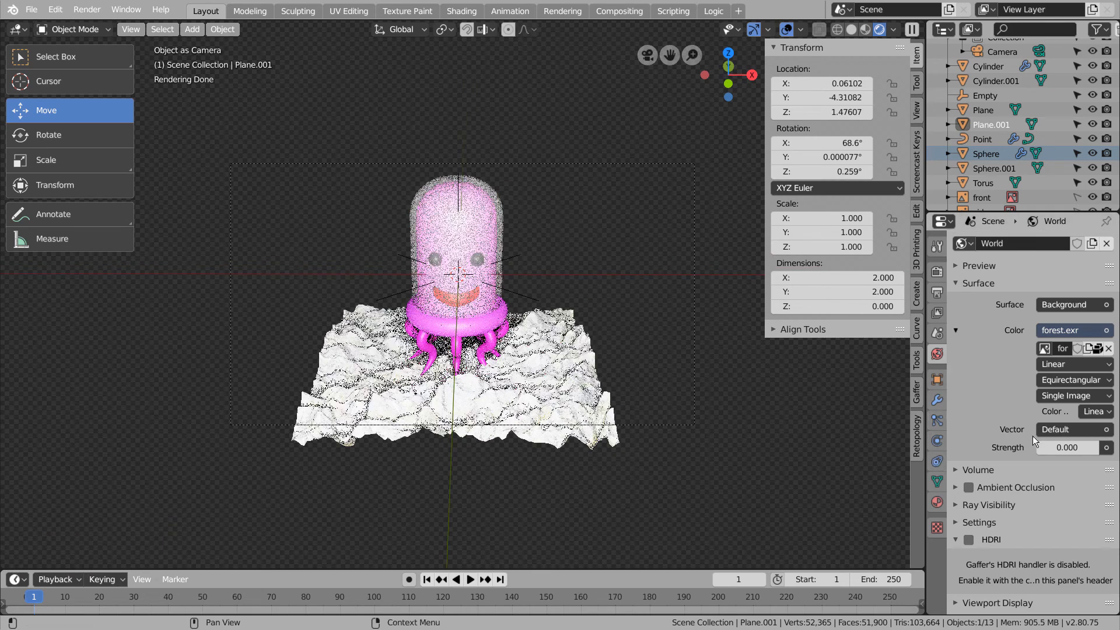
pyautogui.middleClick(755, 371)
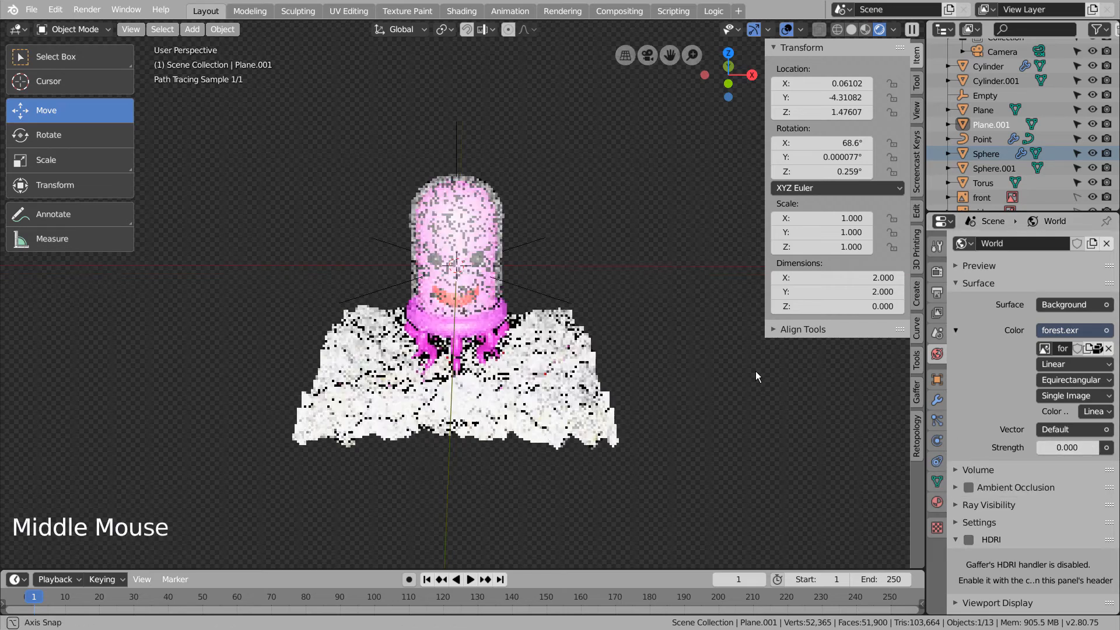
pyautogui.moveTo(751, 400); pyautogui.dragTo(667, 401, button='middle')
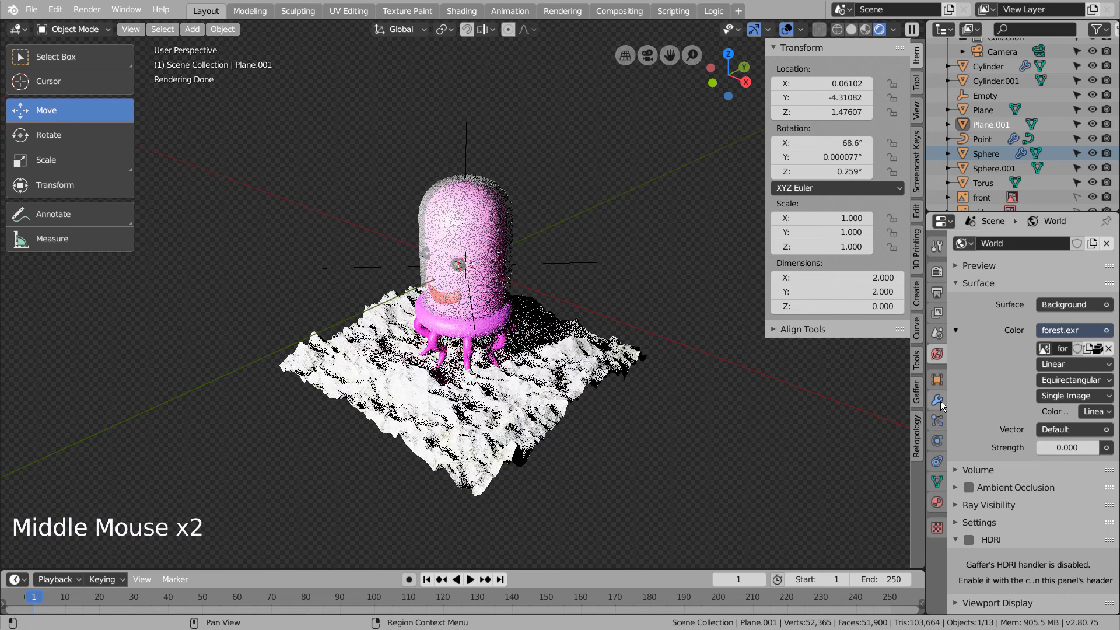
pyautogui.click(937, 501)
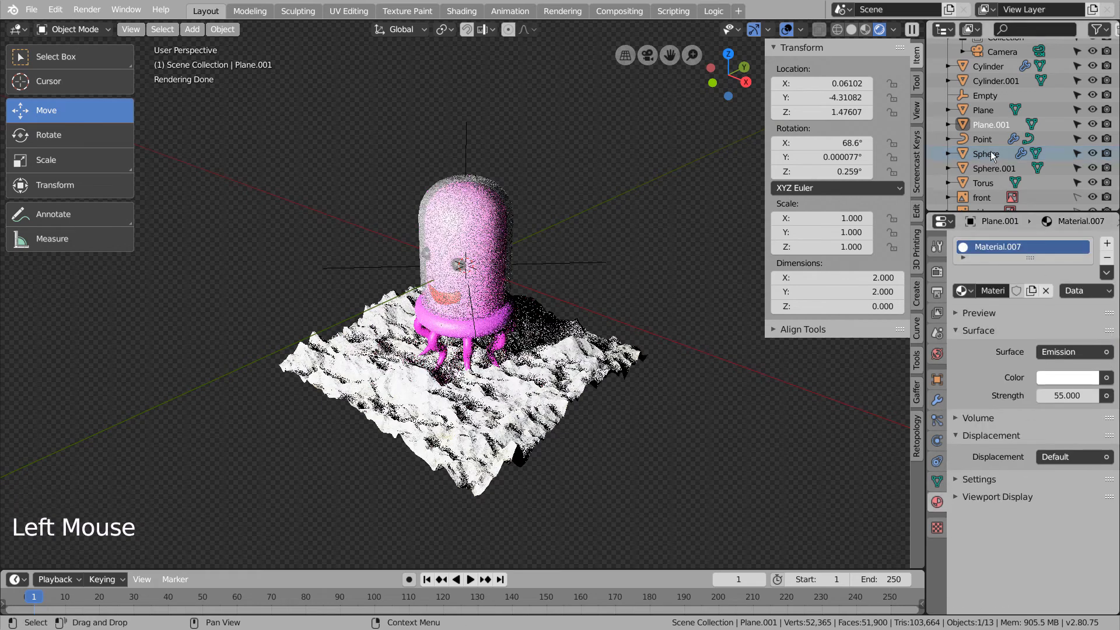
# - Set Plane.001's emission strength, trying 15 and 35 before settling on 25
pyautogui.click(990, 125)
pyautogui.click(1057, 394)
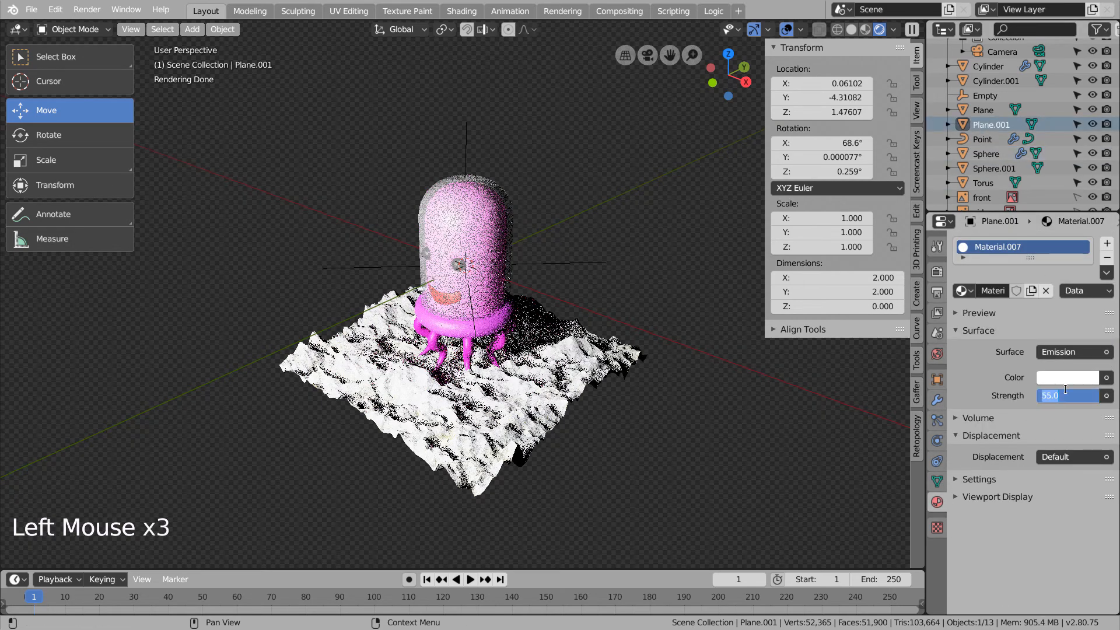
pyautogui.write('15')
pyautogui.press('Return')
pyautogui.moveTo(1072, 395); pyautogui.dragTo(1102, 395)
pyautogui.moveTo(653, 362); pyautogui.dragTo(722, 354, button='middle')
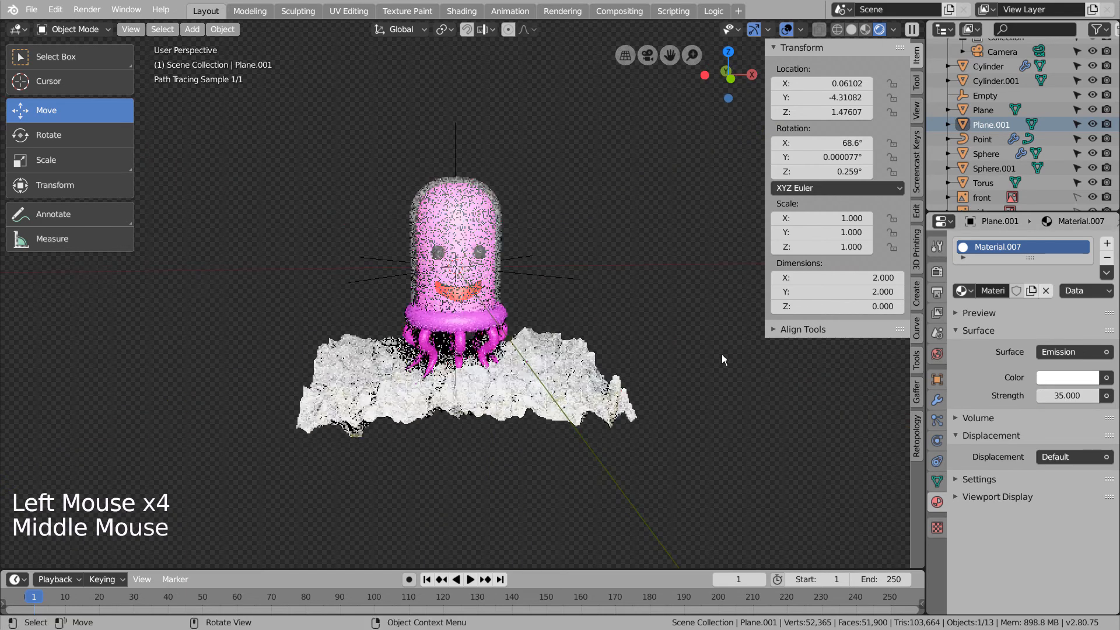
pyautogui.press('KP_0')
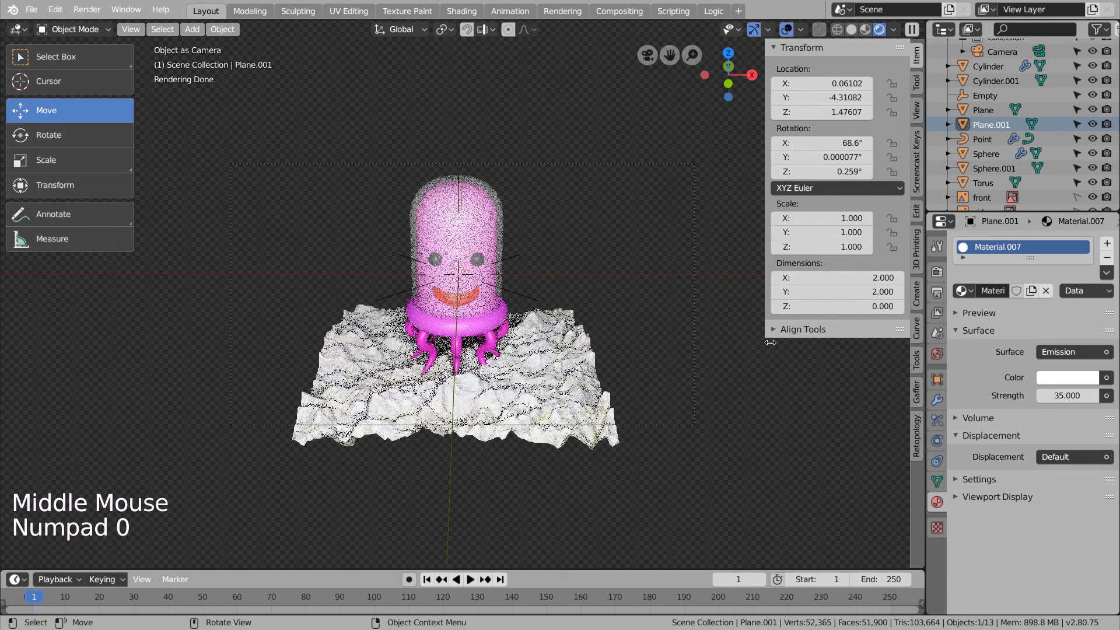
pyautogui.click(1067, 395)
pyautogui.write('25')
pyautogui.press('Return')
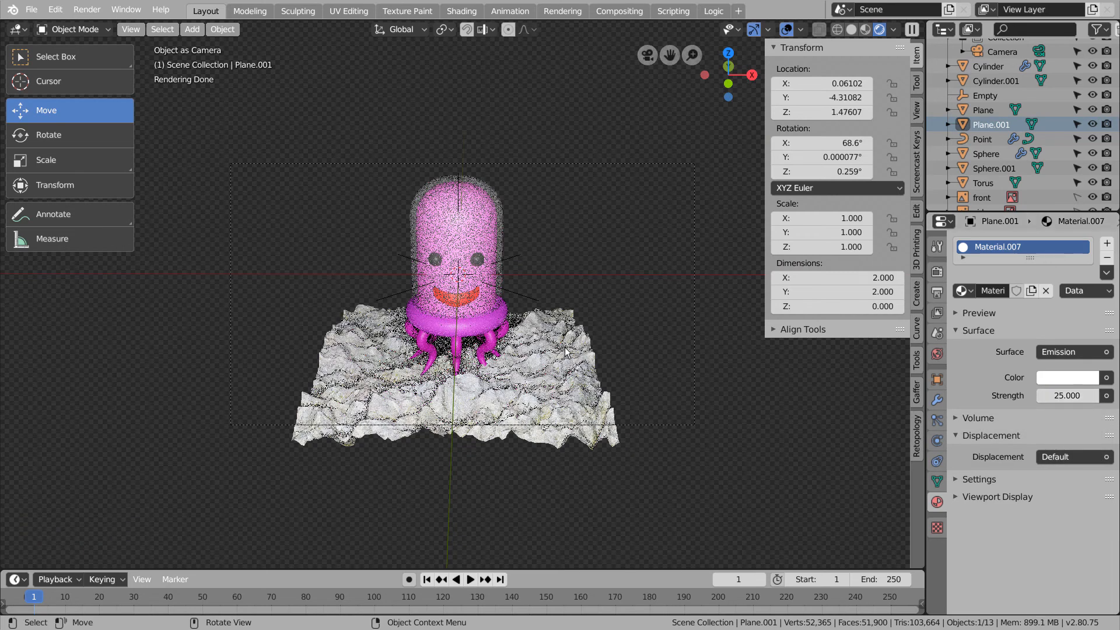
# - Save the project as starting1.blend and bring up the render settings
pyautogui.hotkey('ctrl', 's')
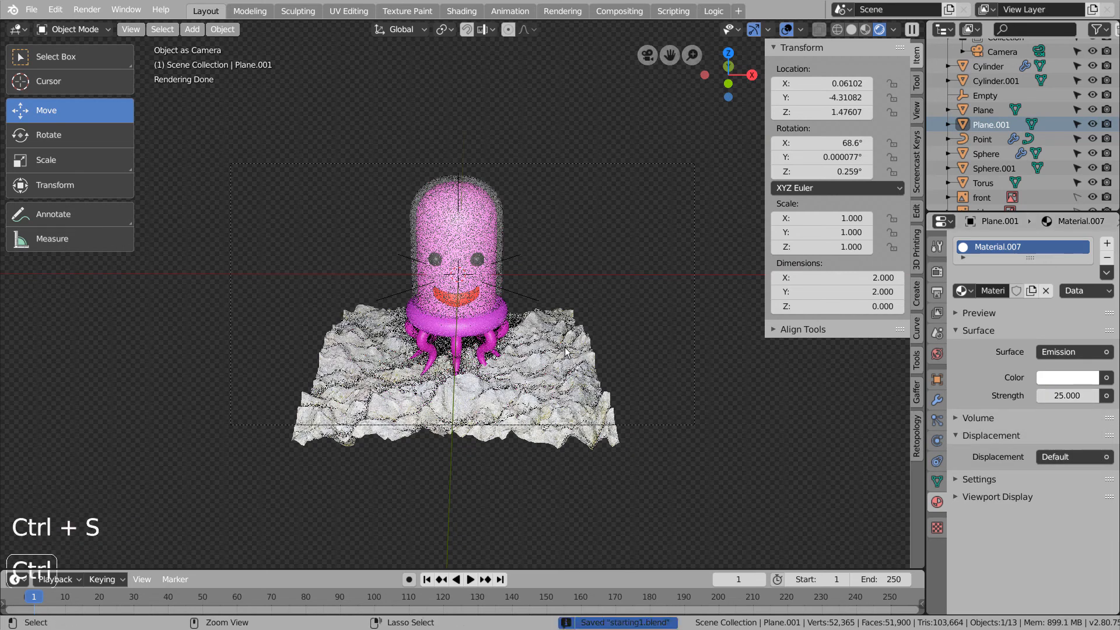
pyautogui.click(937, 271)
pyautogui.click(937, 312)
pyautogui.scroll(-10, 1005, 547)
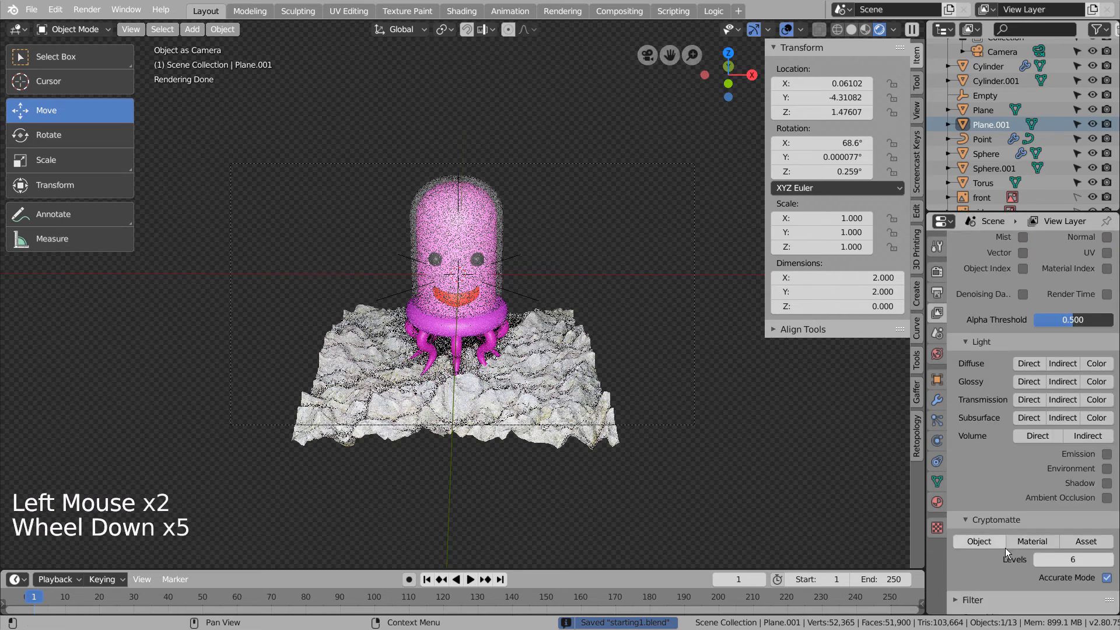
pyautogui.click(968, 607)
pyautogui.click(936, 272)
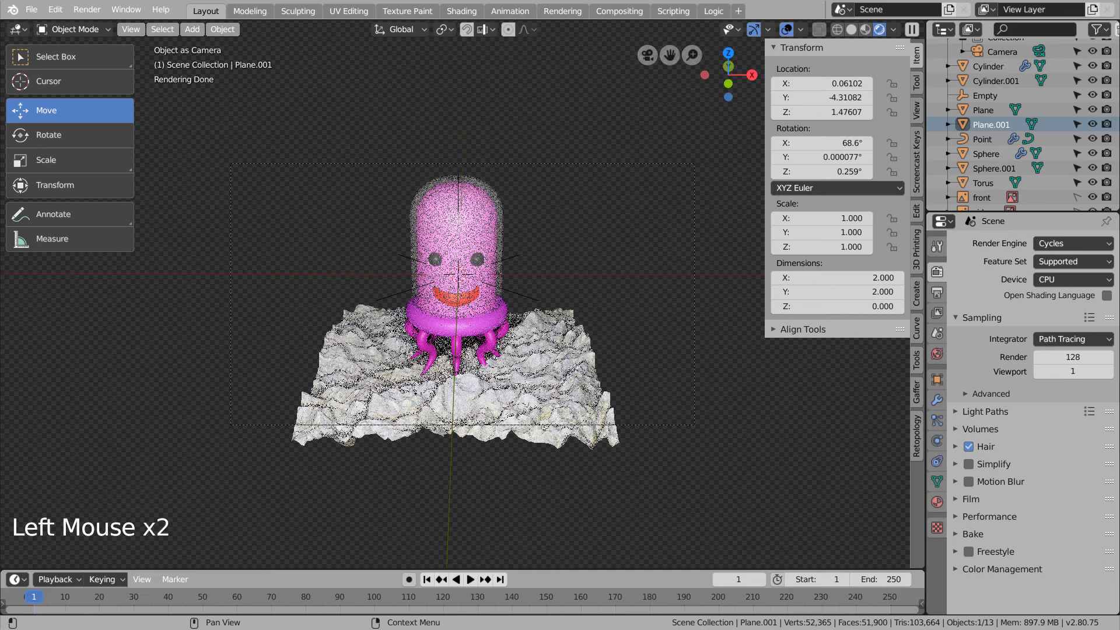
# - Render the final image with F12 and save it as render.png in the alien1 folder
pyautogui.press('F12')
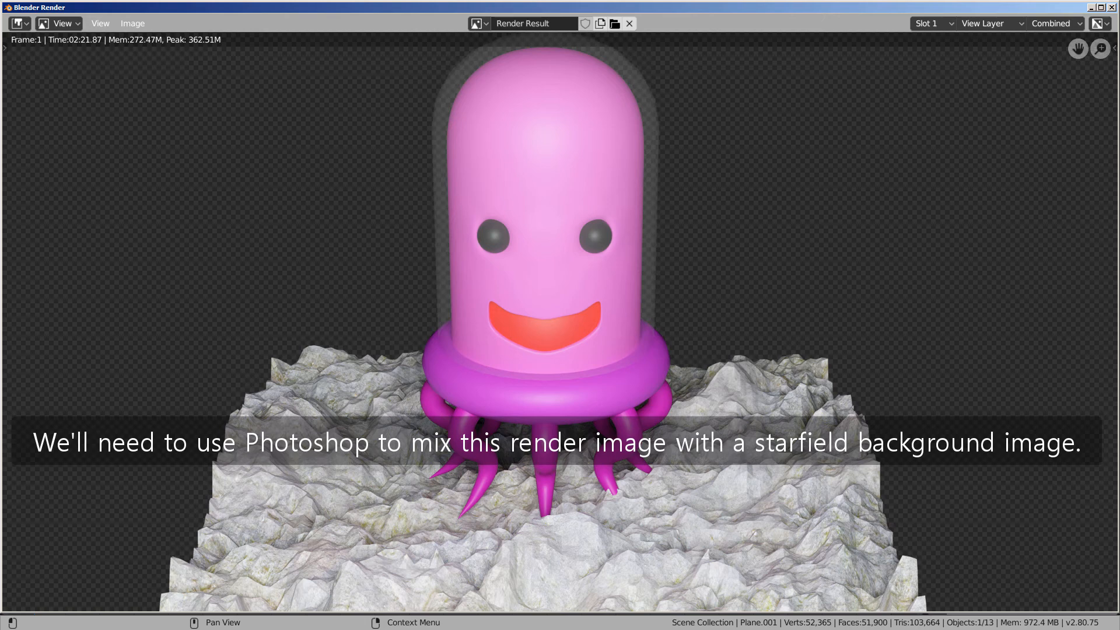
pyautogui.click(134, 25)
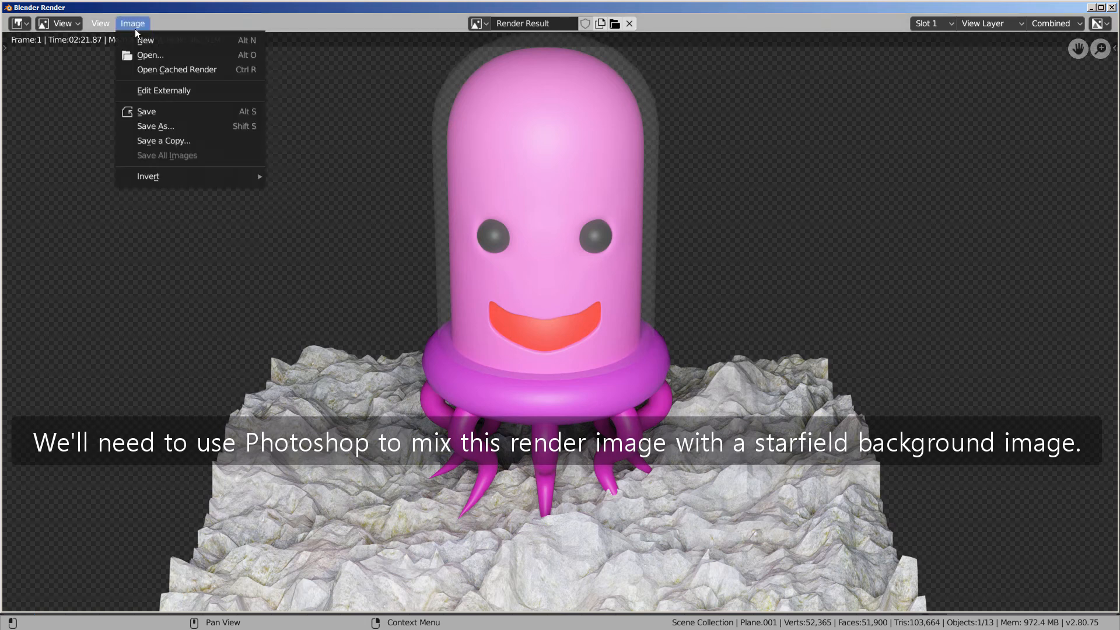
pyautogui.click(149, 126)
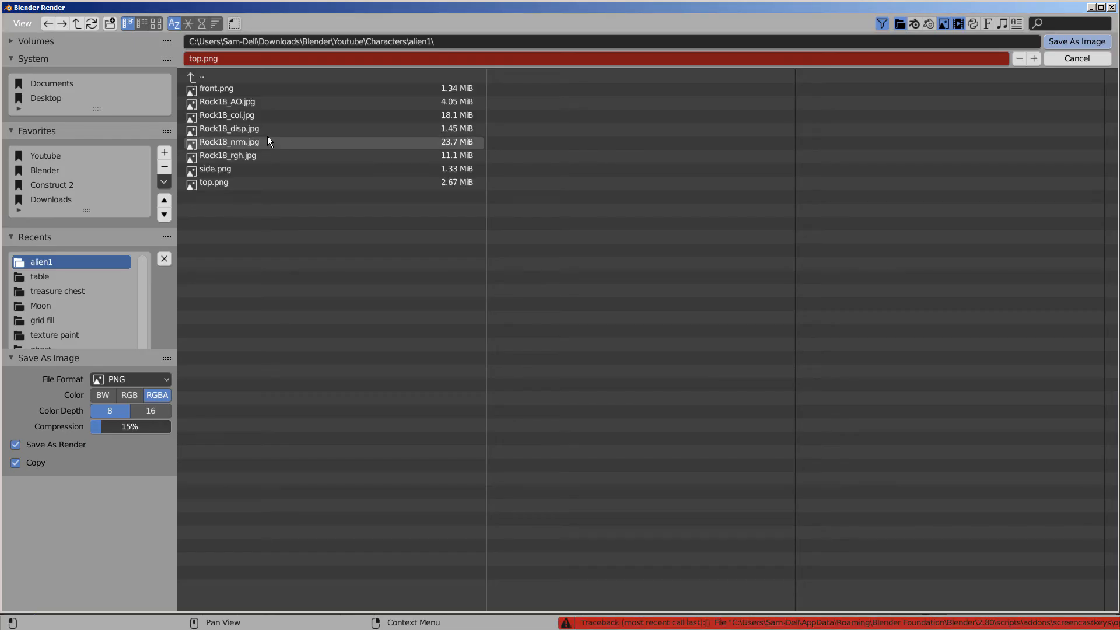
pyautogui.click(227, 59)
pyautogui.write('render')
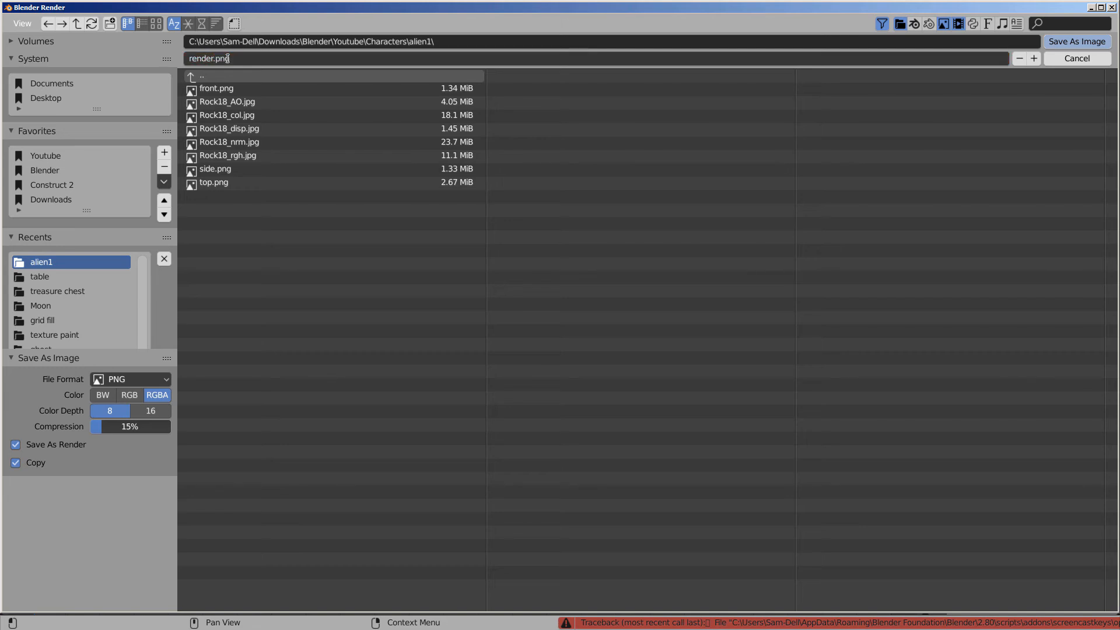
pyautogui.press('Return')
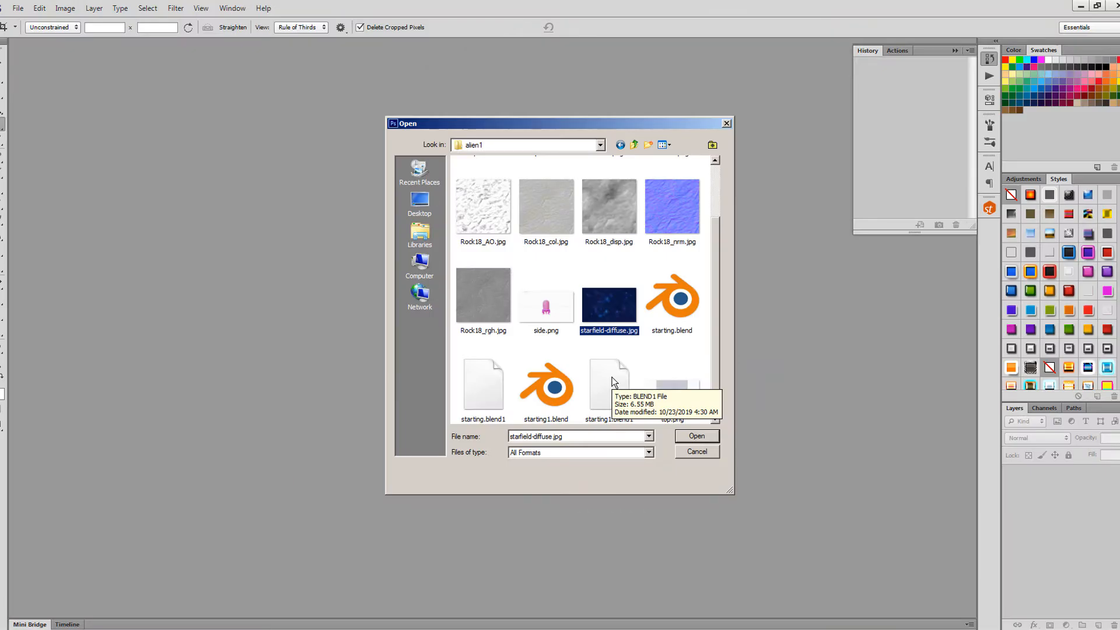
pyautogui.scroll(2, 612, 375)
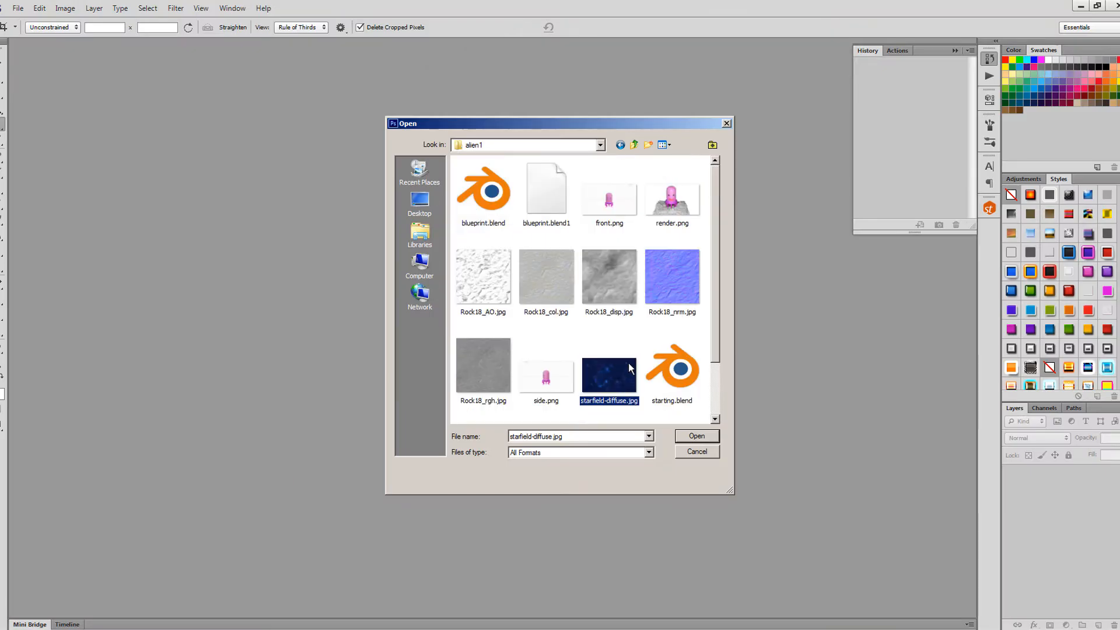
# - Open render.png and starfield-diffuse.jpg, and paste the starfield into render.png
pyautogui.keyDown('shift'); pyautogui.click(673, 204); pyautogui.keyUp('shift')
pyautogui.click(613, 378)
pyautogui.keyDown('ctrl'); pyautogui.click(675, 204); pyautogui.keyUp('ctrl')
pyautogui.click(697, 436)
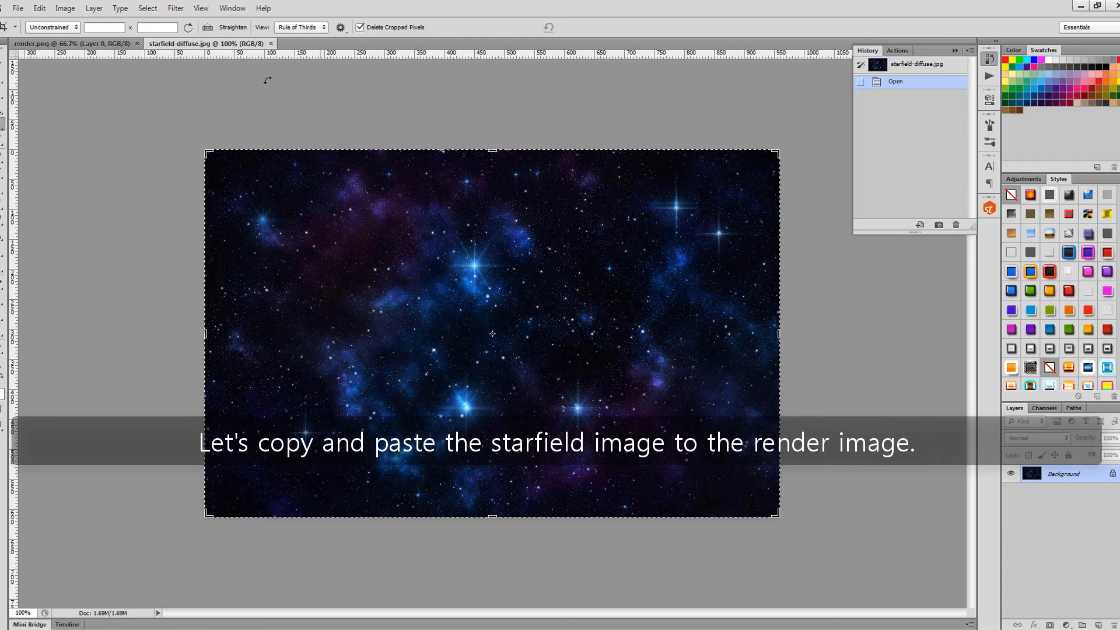
pyautogui.hotkey('ctrl', 'a')
pyautogui.hotkey('ctrl', 'c')
pyautogui.click(116, 44)
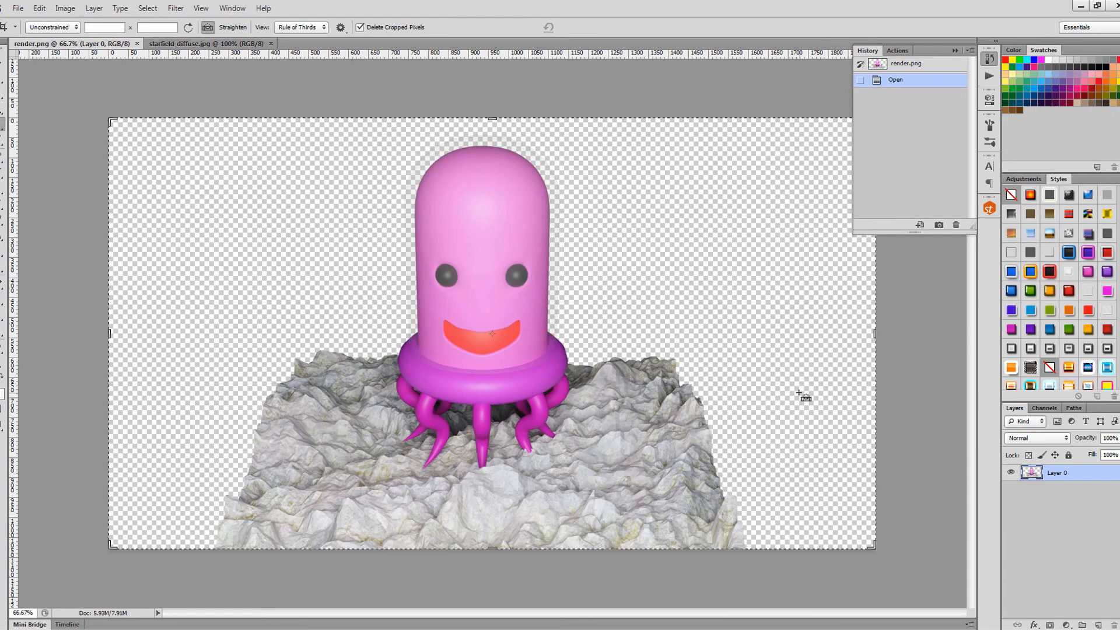
pyautogui.hotkey('ctrl', 'v')
# - Put the alien Layer 0 above the starfield and scale the starfield to fill the canvas
pyautogui.moveTo(1039, 488); pyautogui.dragTo(1038, 468)
pyautogui.hotkey('ctrl', 't')
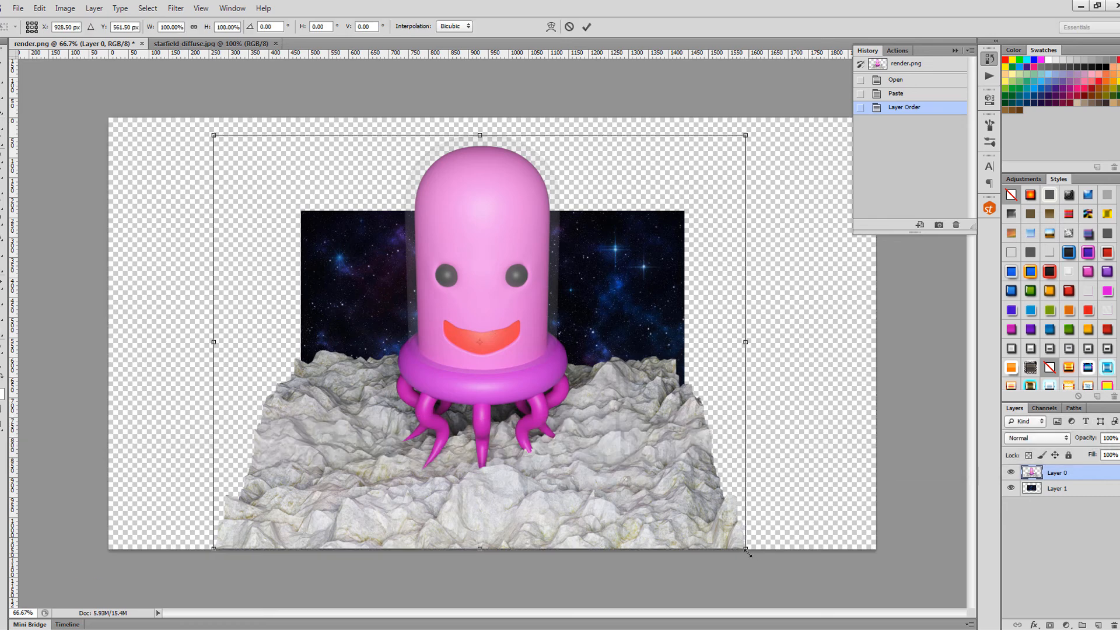
pyautogui.press('Escape')
pyautogui.press('c')
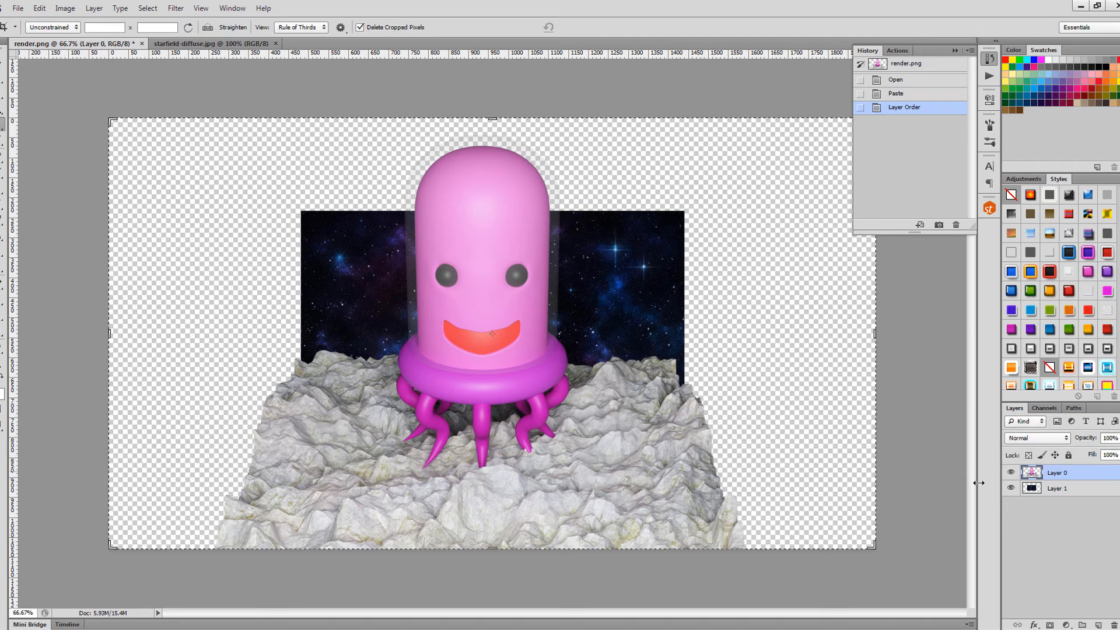
pyautogui.click(1040, 489)
pyautogui.hotkey('ctrl', 't')
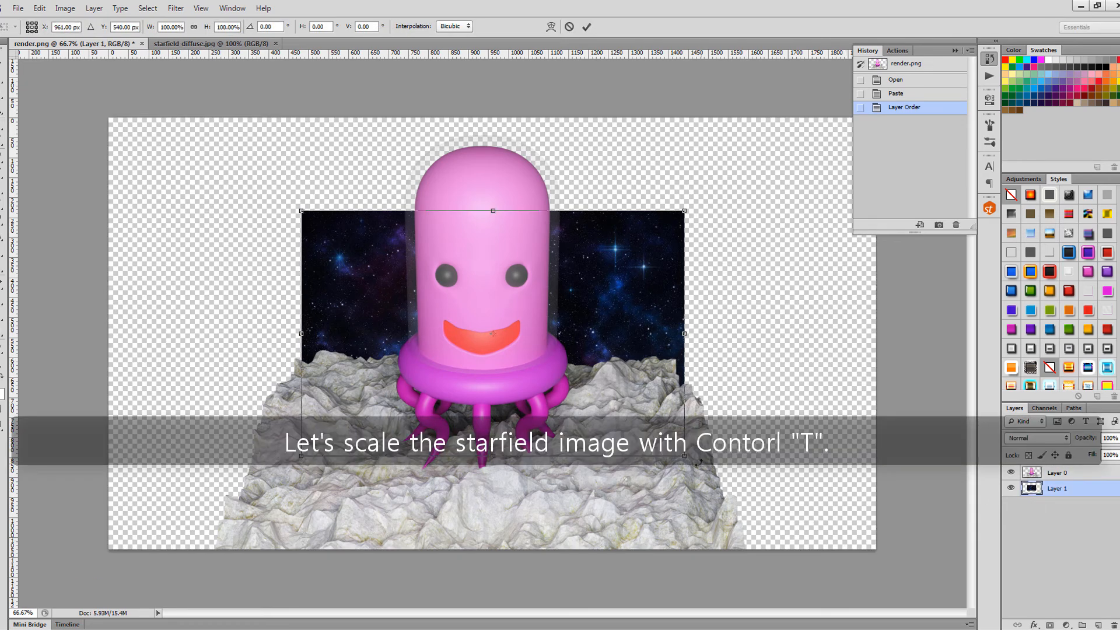
pyautogui.moveTo(686, 458); pyautogui.dragTo(875, 548)
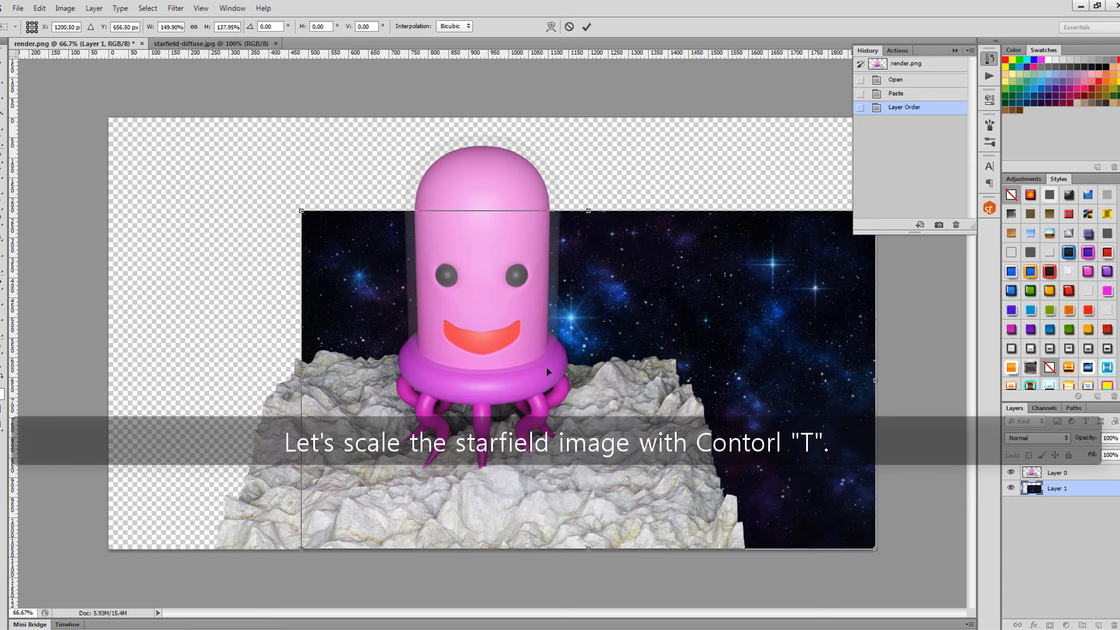
pyautogui.moveTo(299, 208); pyautogui.dragTo(108, 117)
pyautogui.press('Return')
pyautogui.press('c')
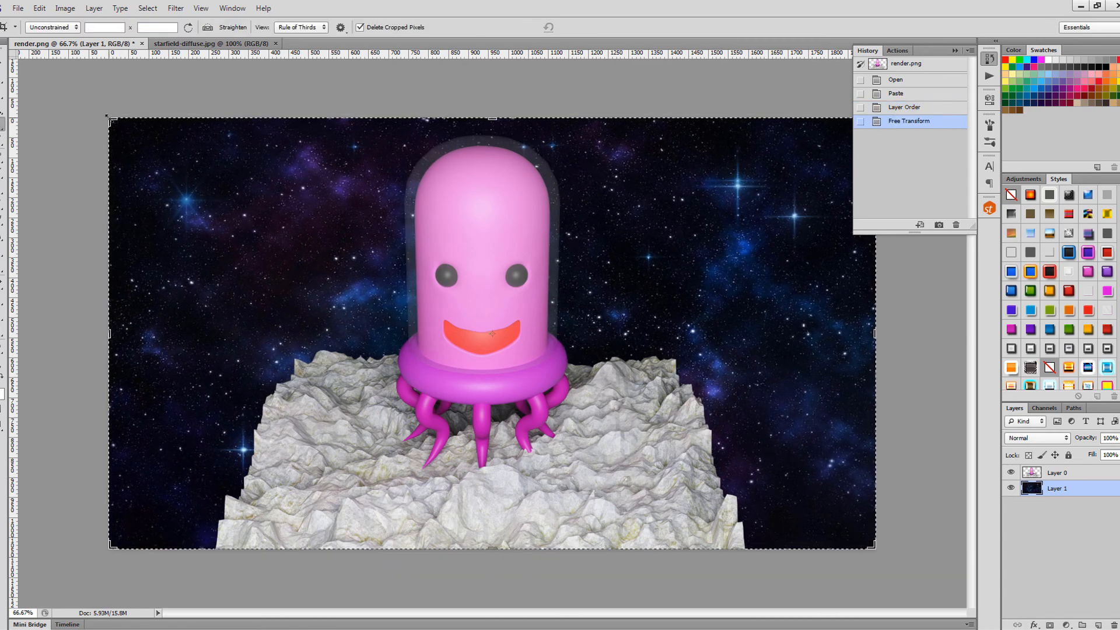
# - Commit the crop to the canvas bounds and zoom in to 200% on the alien
pyautogui.click(874, 305)
pyautogui.press('Return')
pyautogui.press('v')
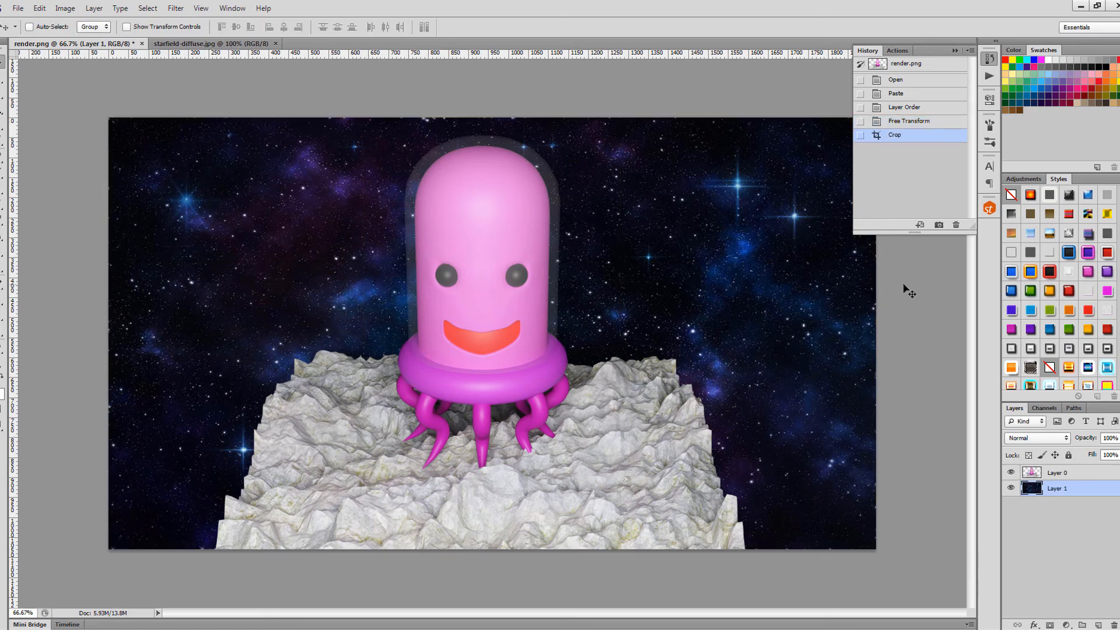
pyautogui.hotkey('ctrl', '+')
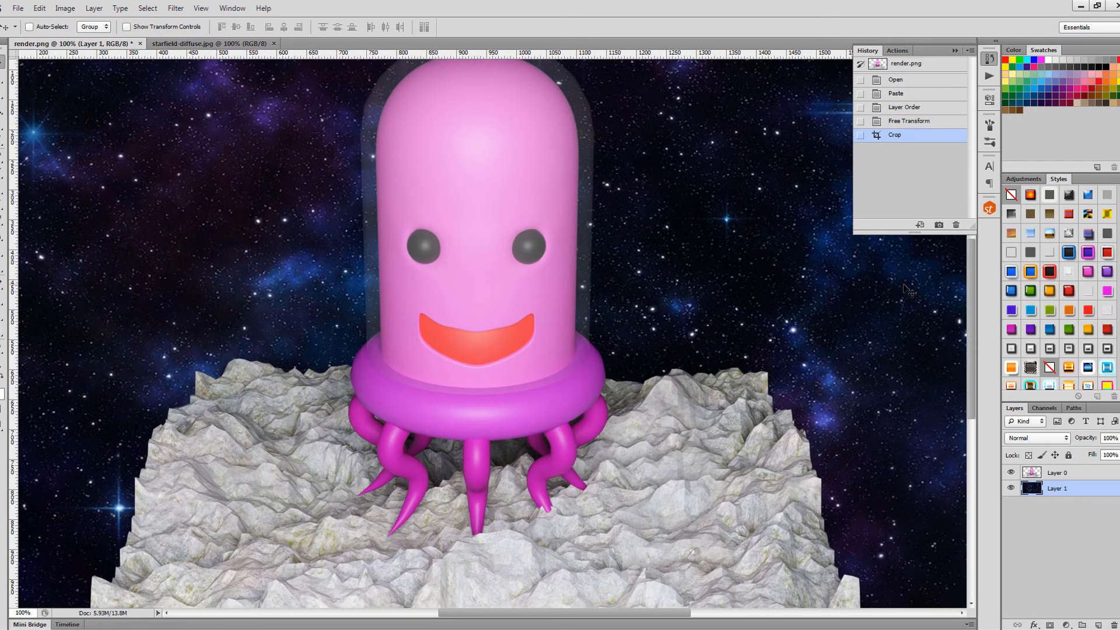
pyautogui.hotkey('ctrl', '-')
pyautogui.hotkey('ctrl', '+')
pyautogui.hotkey('ctrl', '+')
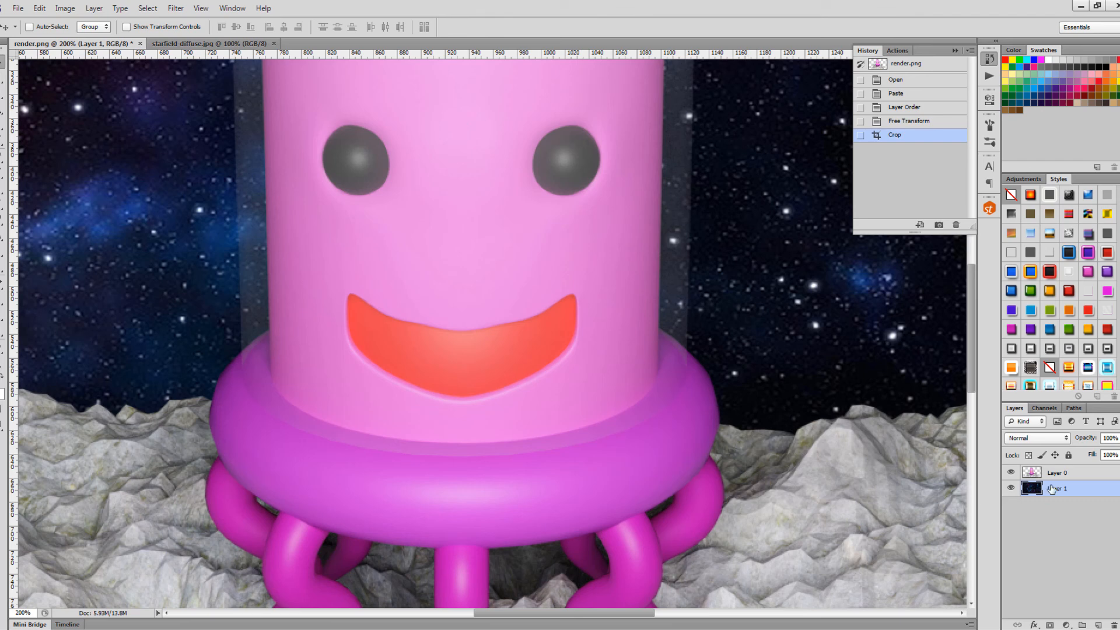
# - Try a Levels white-point adjustment on Layer 0, then cancel it
pyautogui.click(1037, 471)
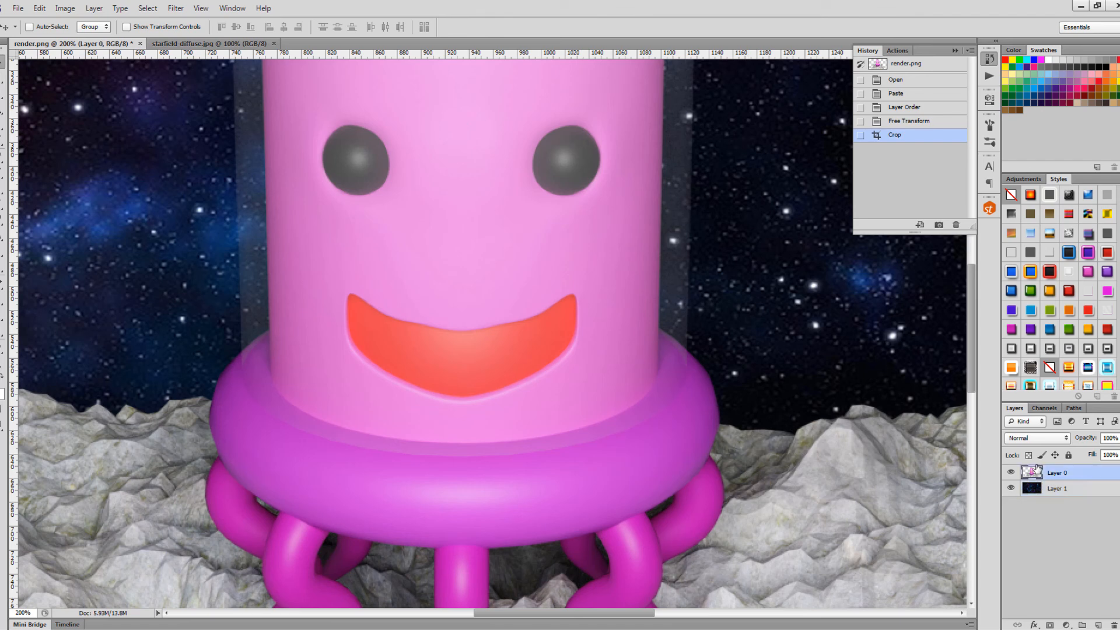
pyautogui.click(65, 9)
pyautogui.moveTo(81, 36)
pyautogui.click(240, 47)
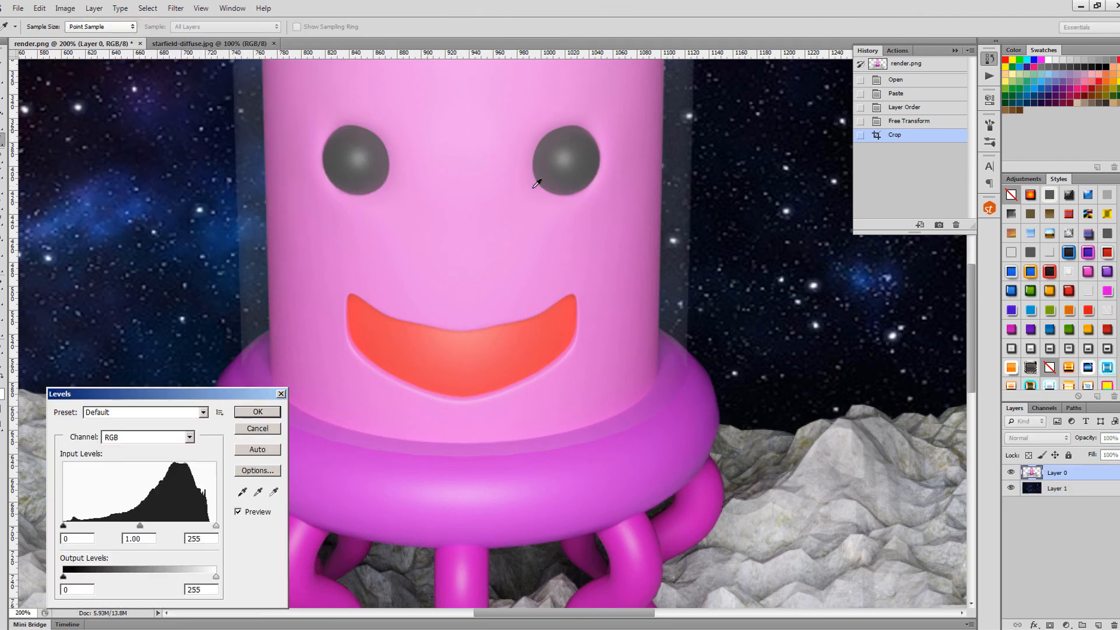
pyautogui.moveTo(215, 525)
pyautogui.mouseDown()
pyautogui.moveTo(144, 527)
pyautogui.moveTo(203, 527)
pyautogui.mouseUp()
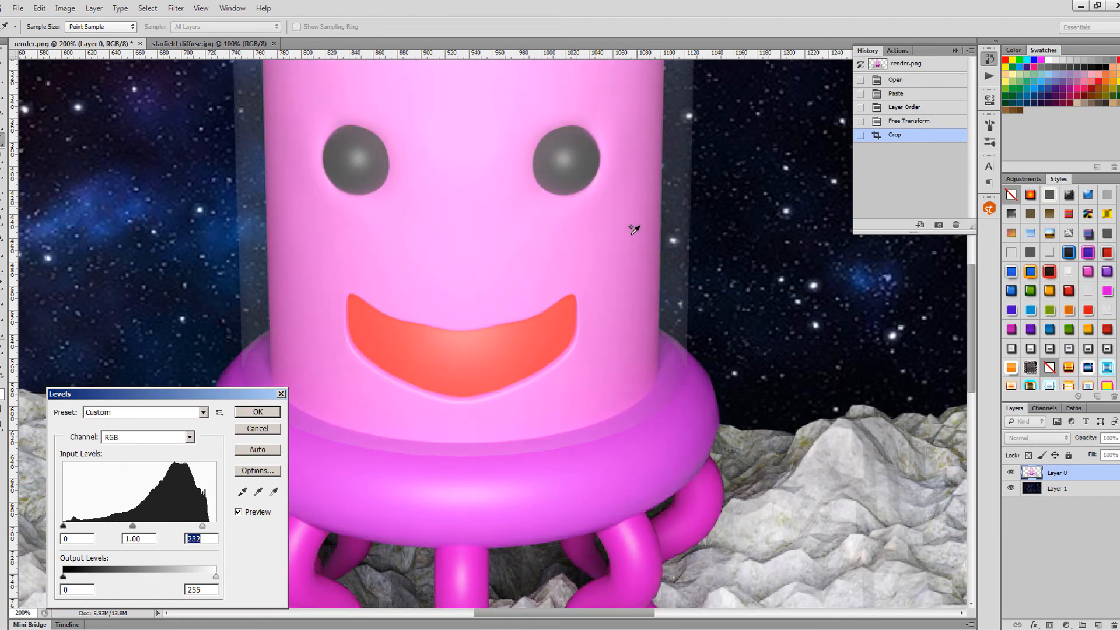
pyautogui.moveTo(619, 250); pyautogui.dragTo(665, 427)
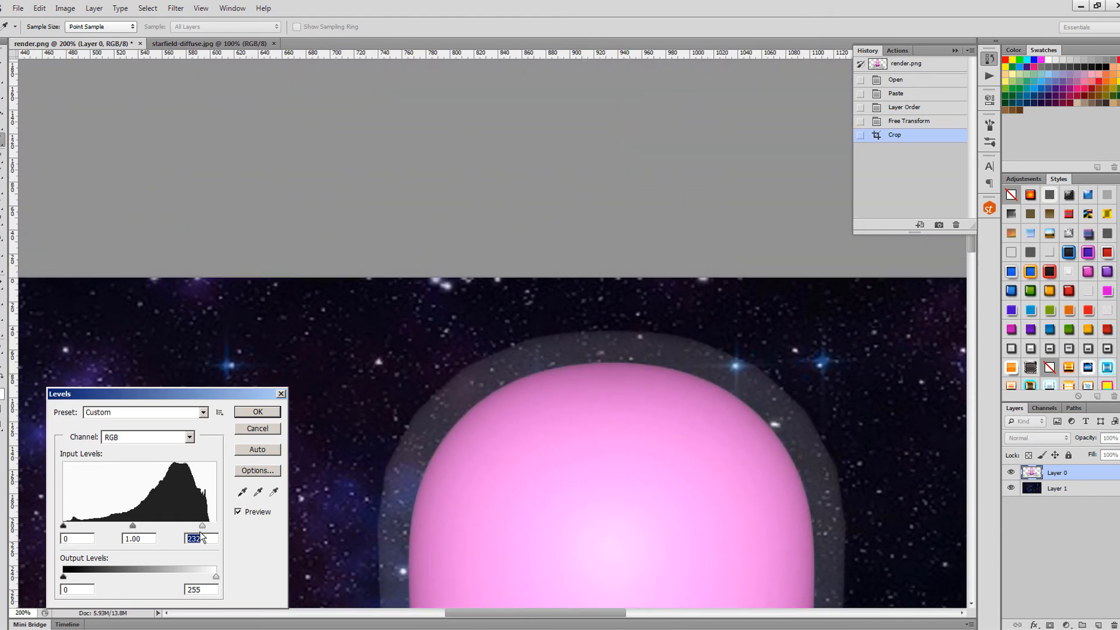
pyautogui.moveTo(202, 526); pyautogui.dragTo(24, 524)
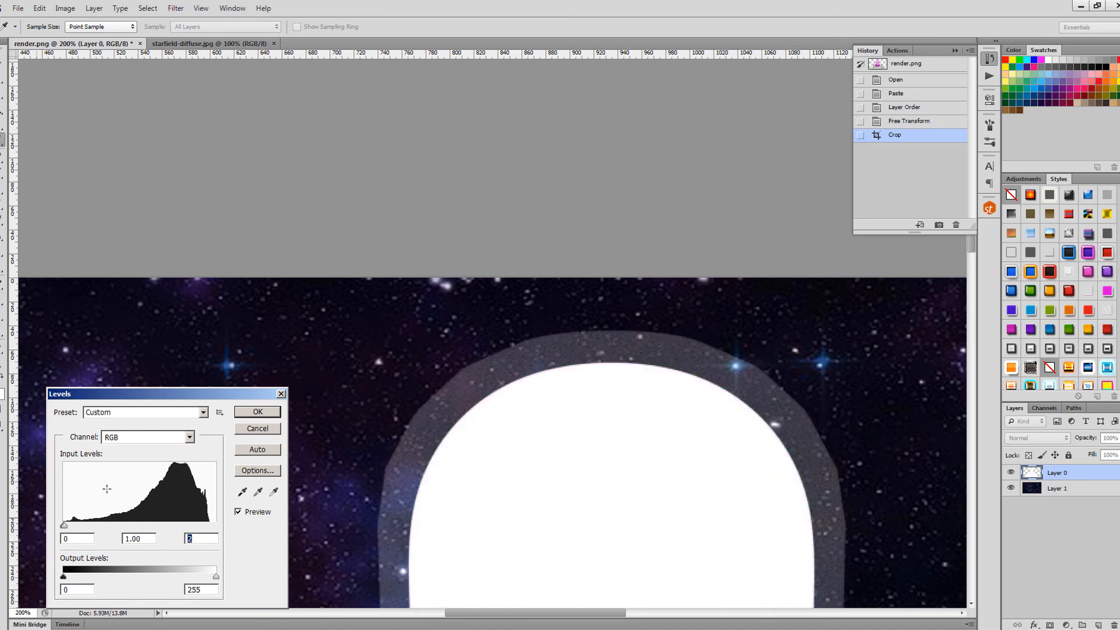
pyautogui.press('Escape')
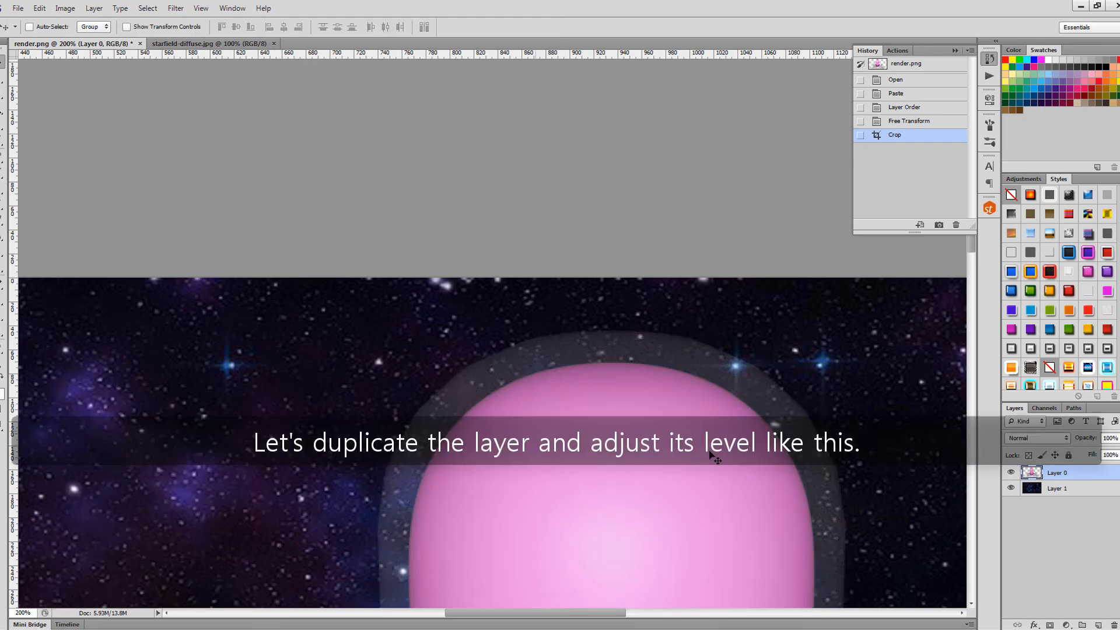
# - Duplicate Layer 0 and whiten the copy with Levels, setting the white input to 2
pyautogui.rightClick(1075, 475)
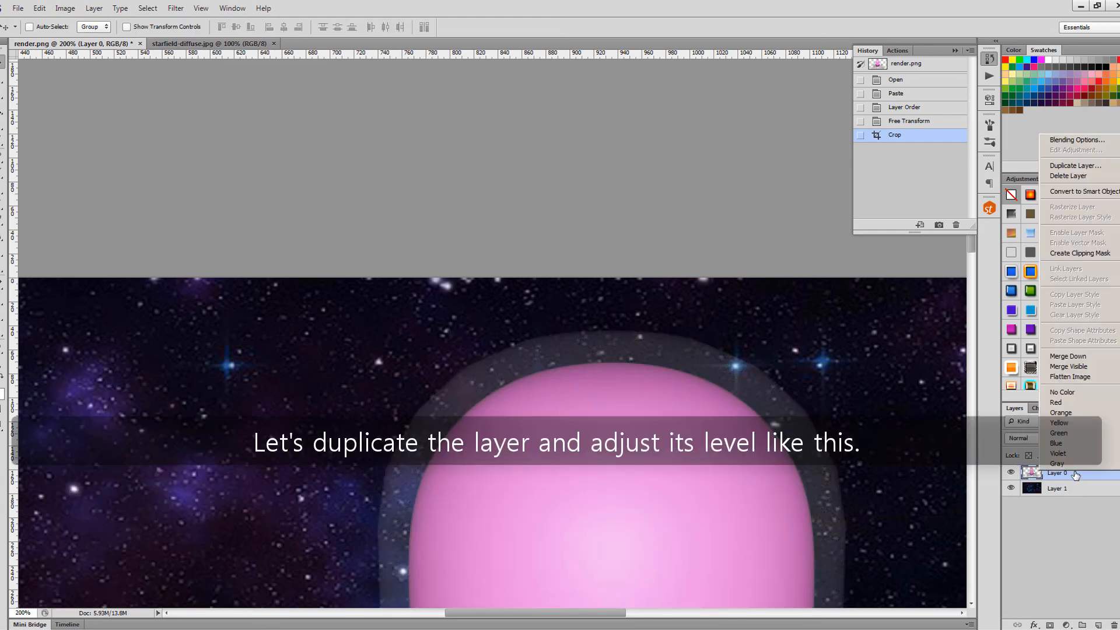
pyautogui.click(1079, 166)
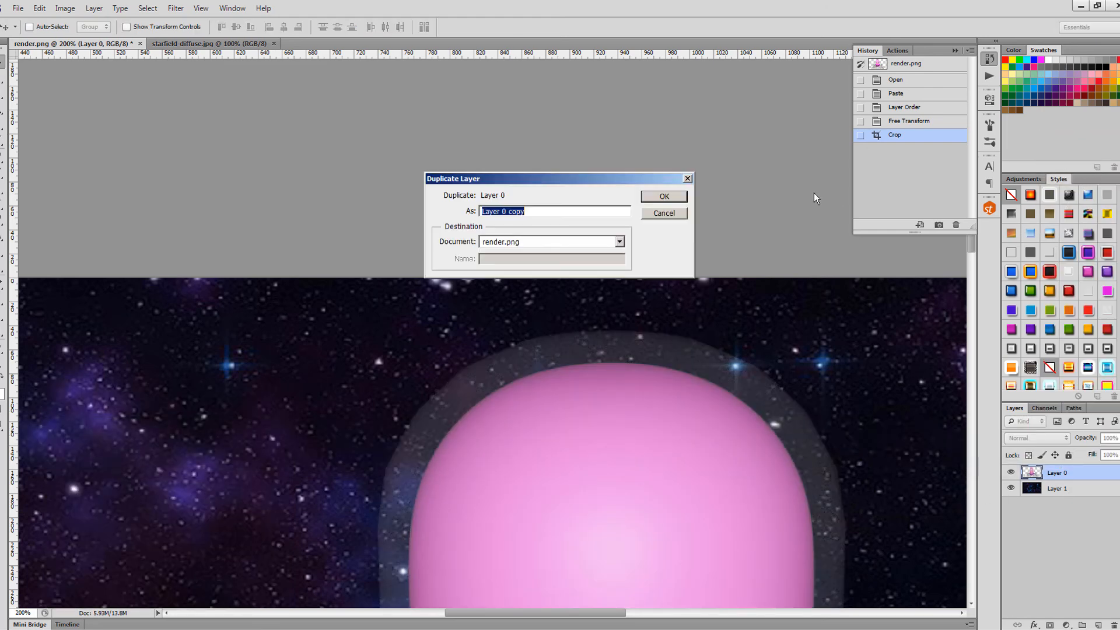
pyautogui.click(669, 196)
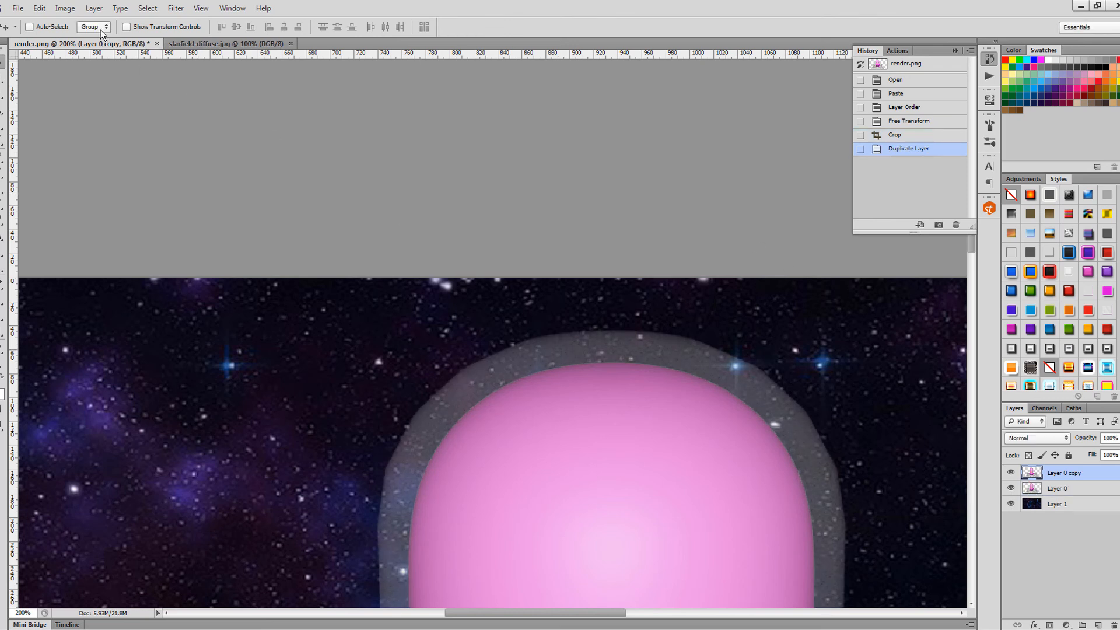
pyautogui.click(93, 8)
pyautogui.moveTo(65, 8)
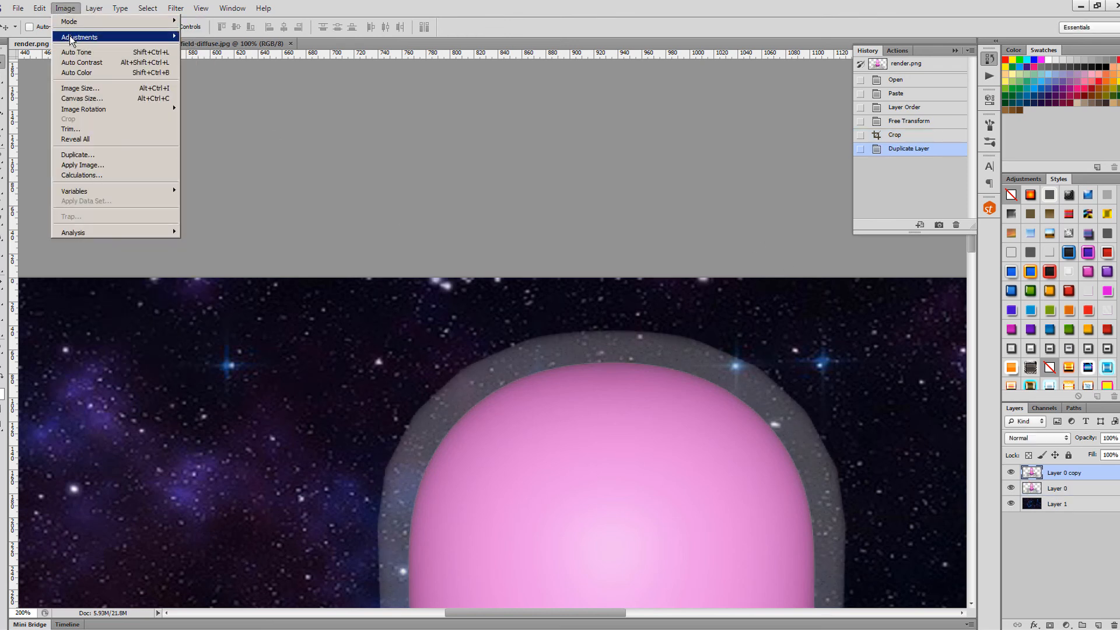
pyautogui.moveTo(97, 39)
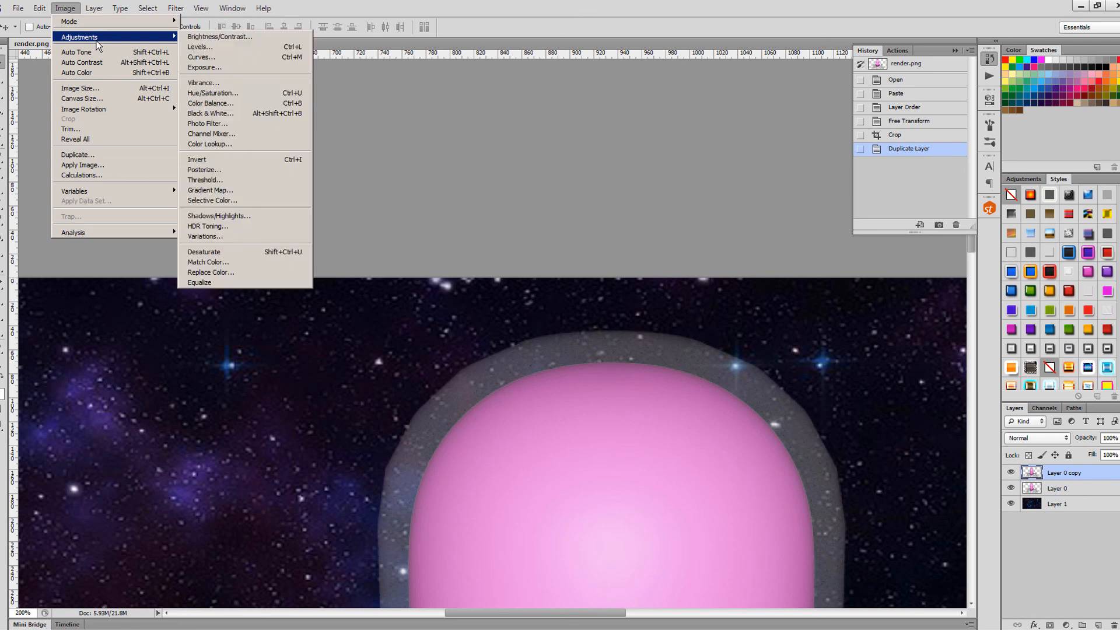
pyautogui.click(200, 46)
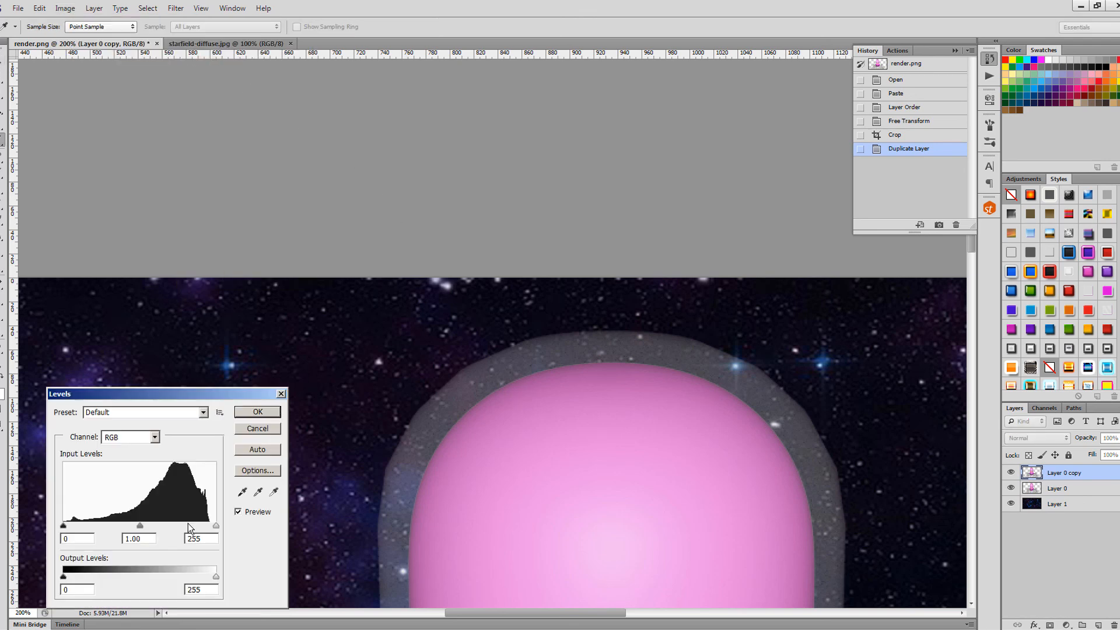
pyautogui.moveTo(216, 526); pyautogui.dragTo(64, 526)
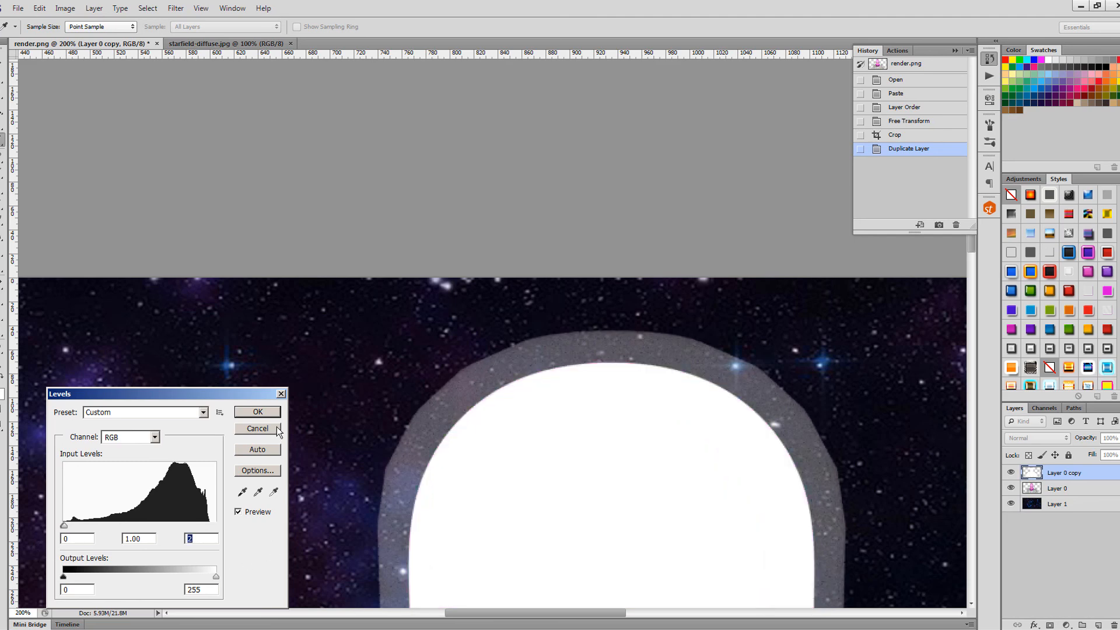
pyautogui.press('Return')
pyautogui.press('v')
# - Move Layer 0 above Layer 0 copy and zoom out to view the whole composite
pyautogui.moveTo(1069, 489); pyautogui.dragTo(1067, 473)
pyautogui.scroll(-1, 736, 410)
pyautogui.scroll(-5, 736, 410)
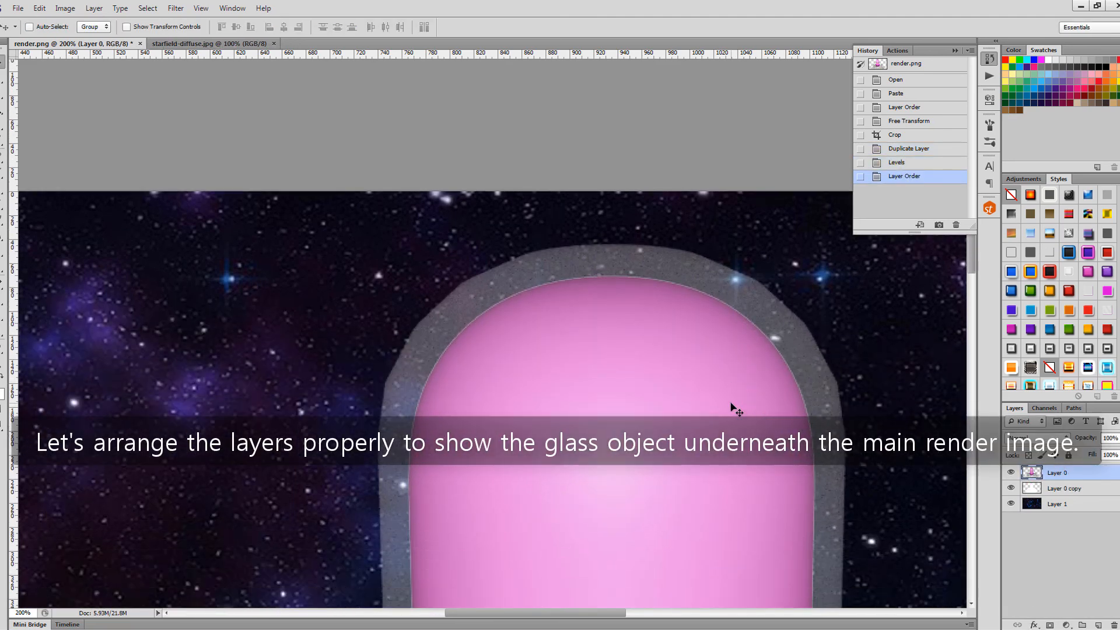
pyautogui.scroll(-3, 739, 407)
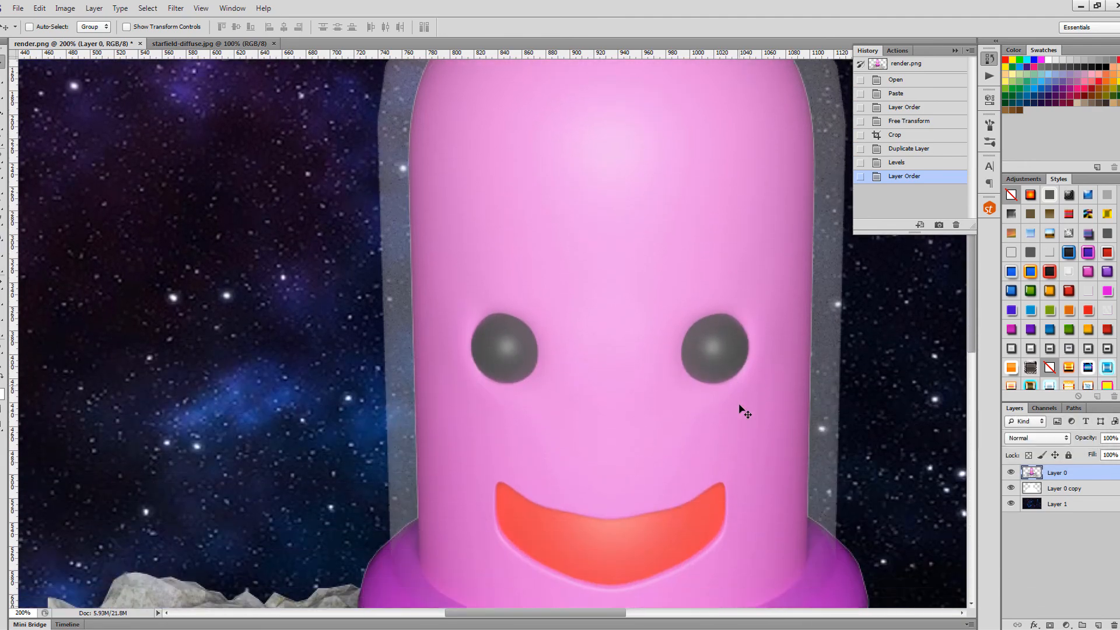
pyautogui.hotkey('ctrl', '-')
pyautogui.hotkey('ctrl', '-')
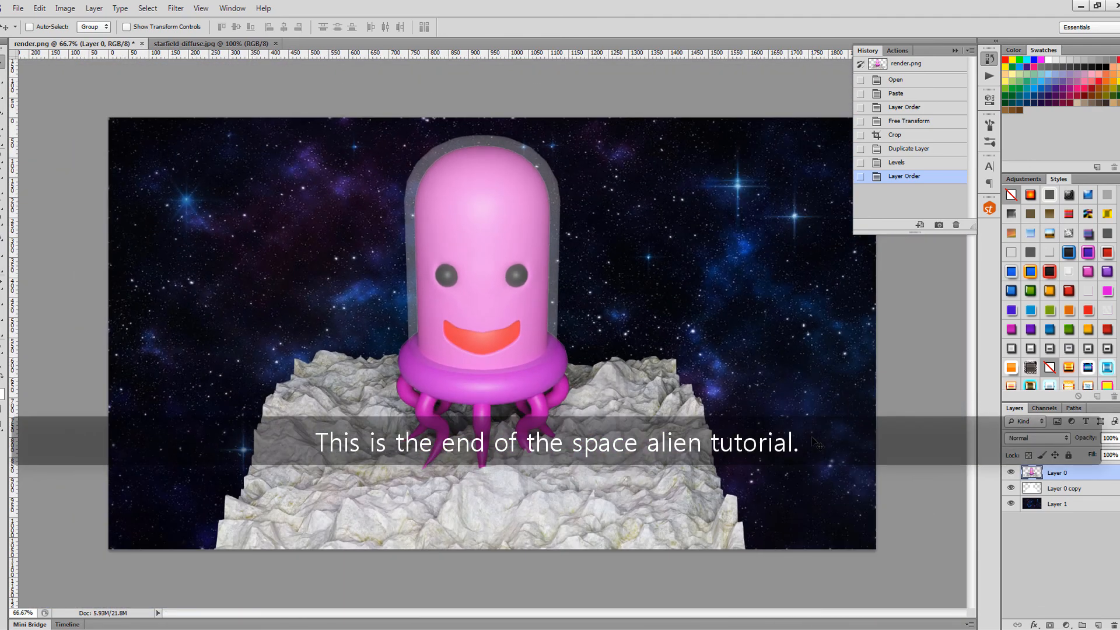